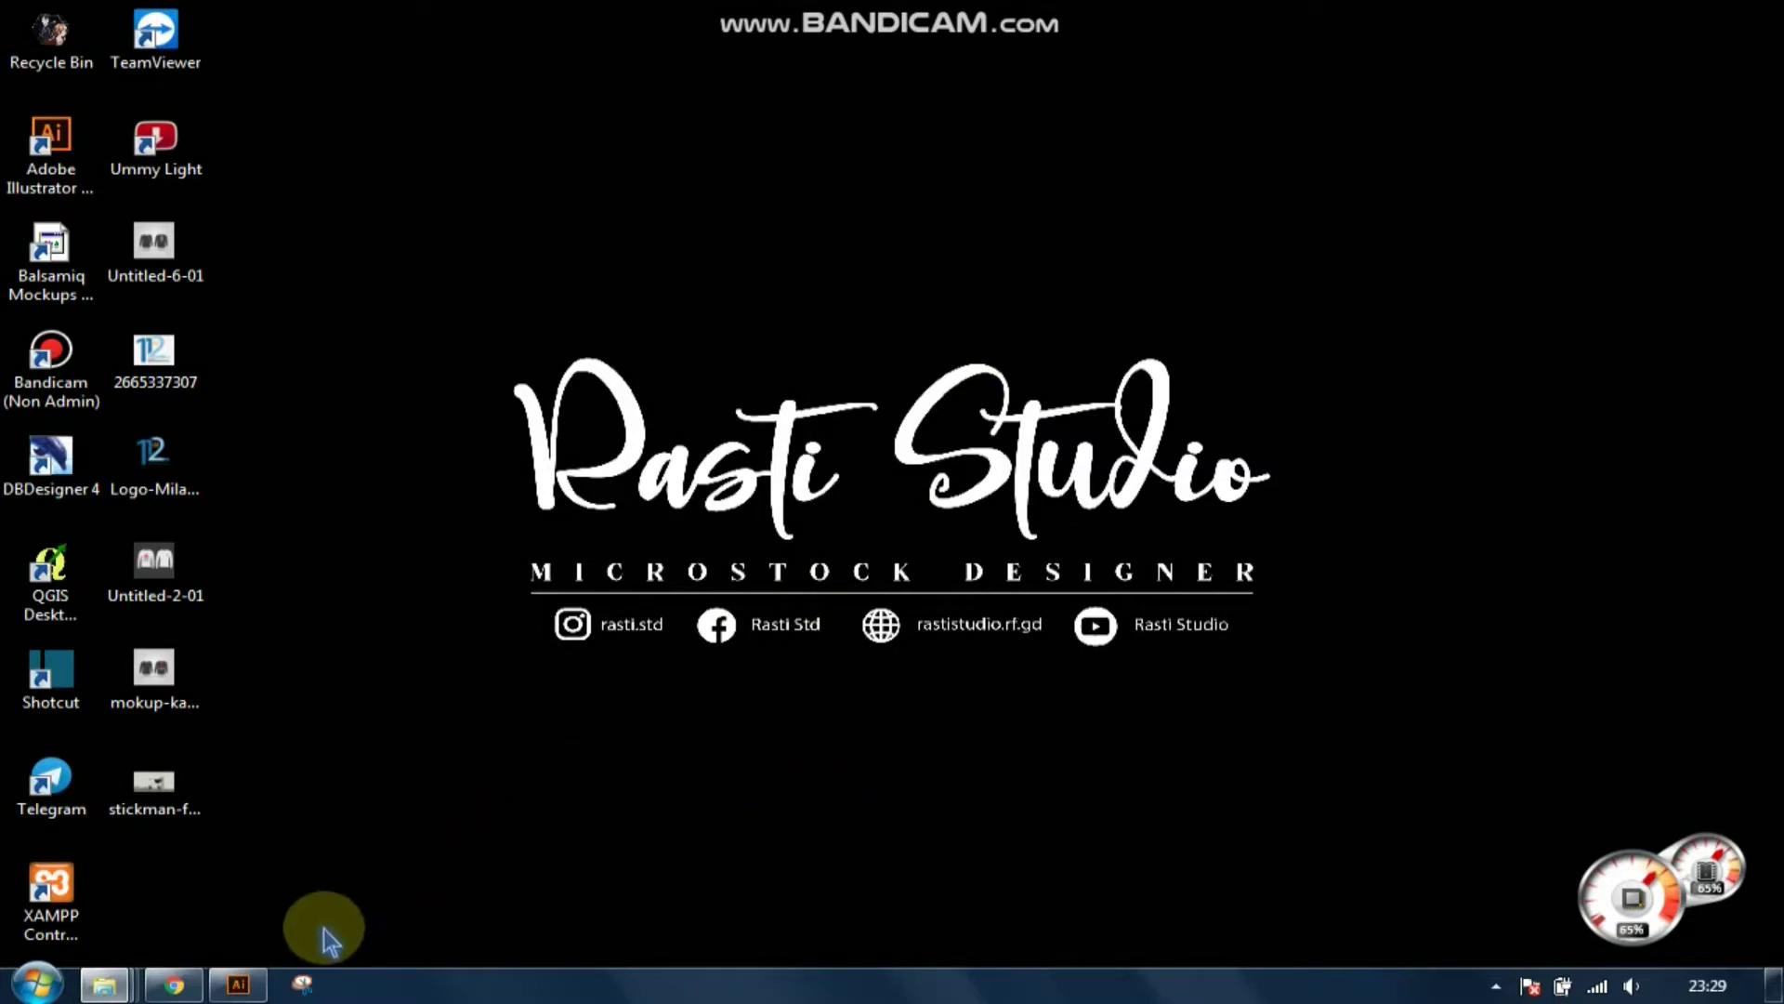
# Step: Restore the Adobe Illustrator window from the Windows taskbar
pyautogui.click(239, 983)
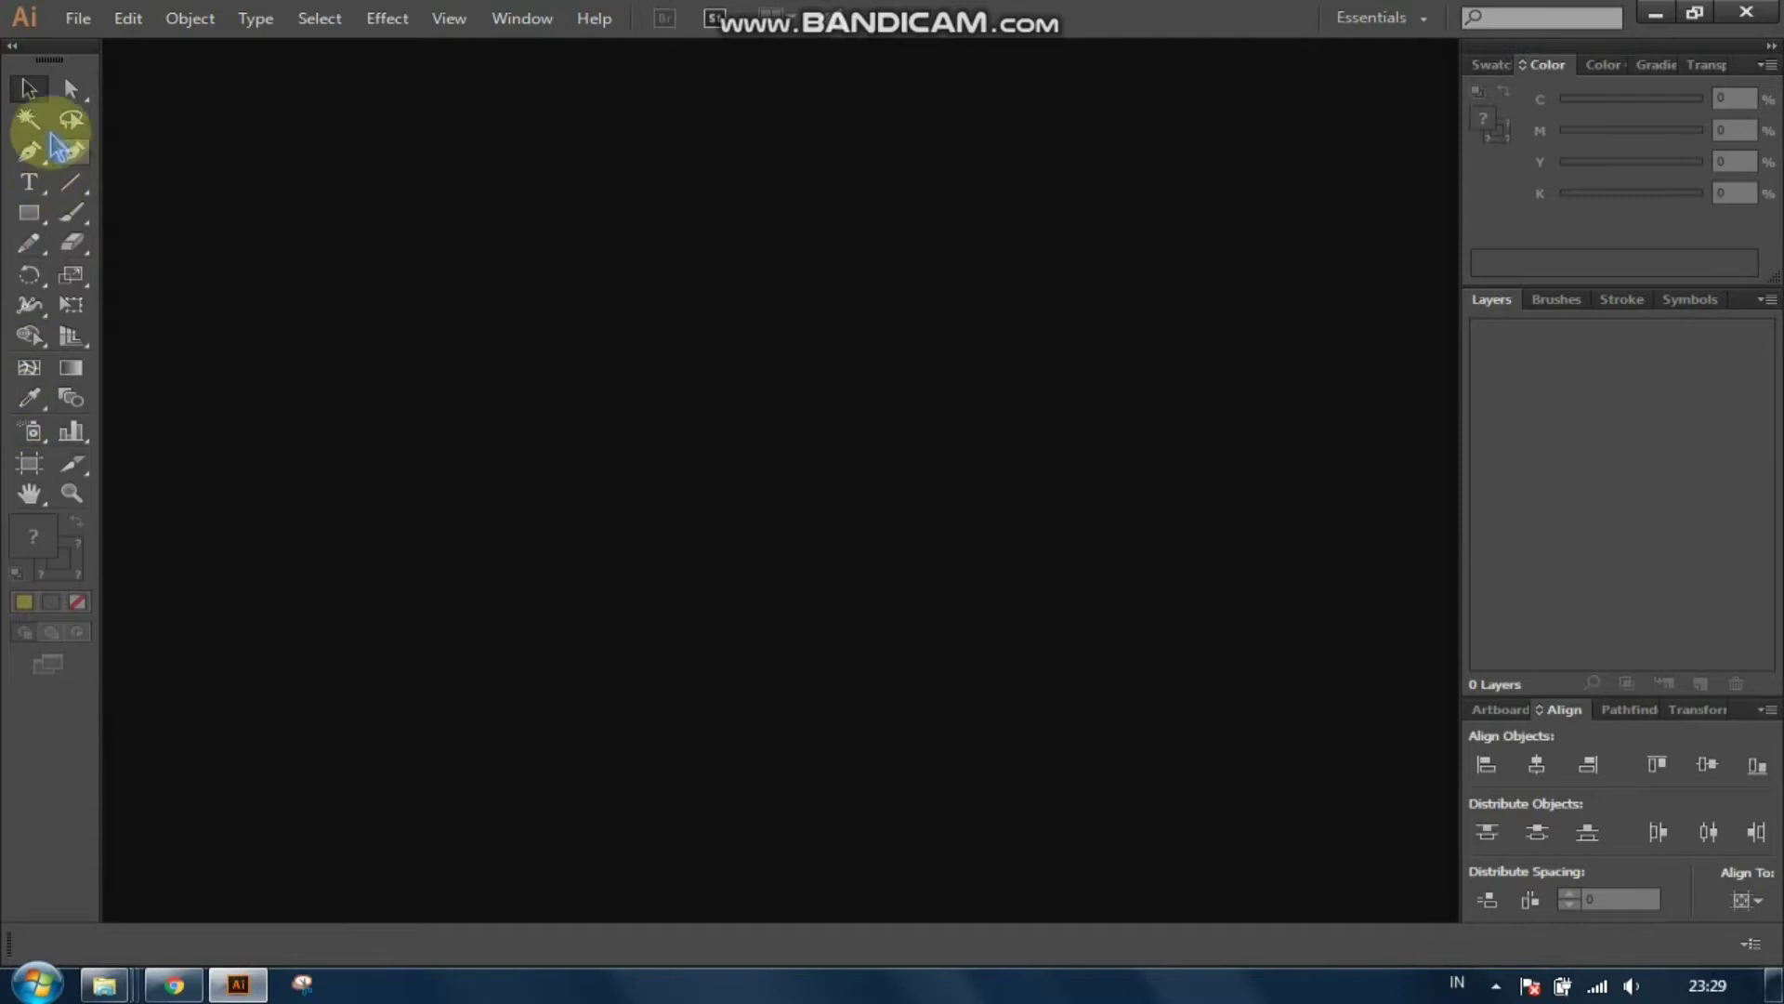
# Step: Switch to the Selection tool and start a new document via File > New
pyautogui.click(34, 93)
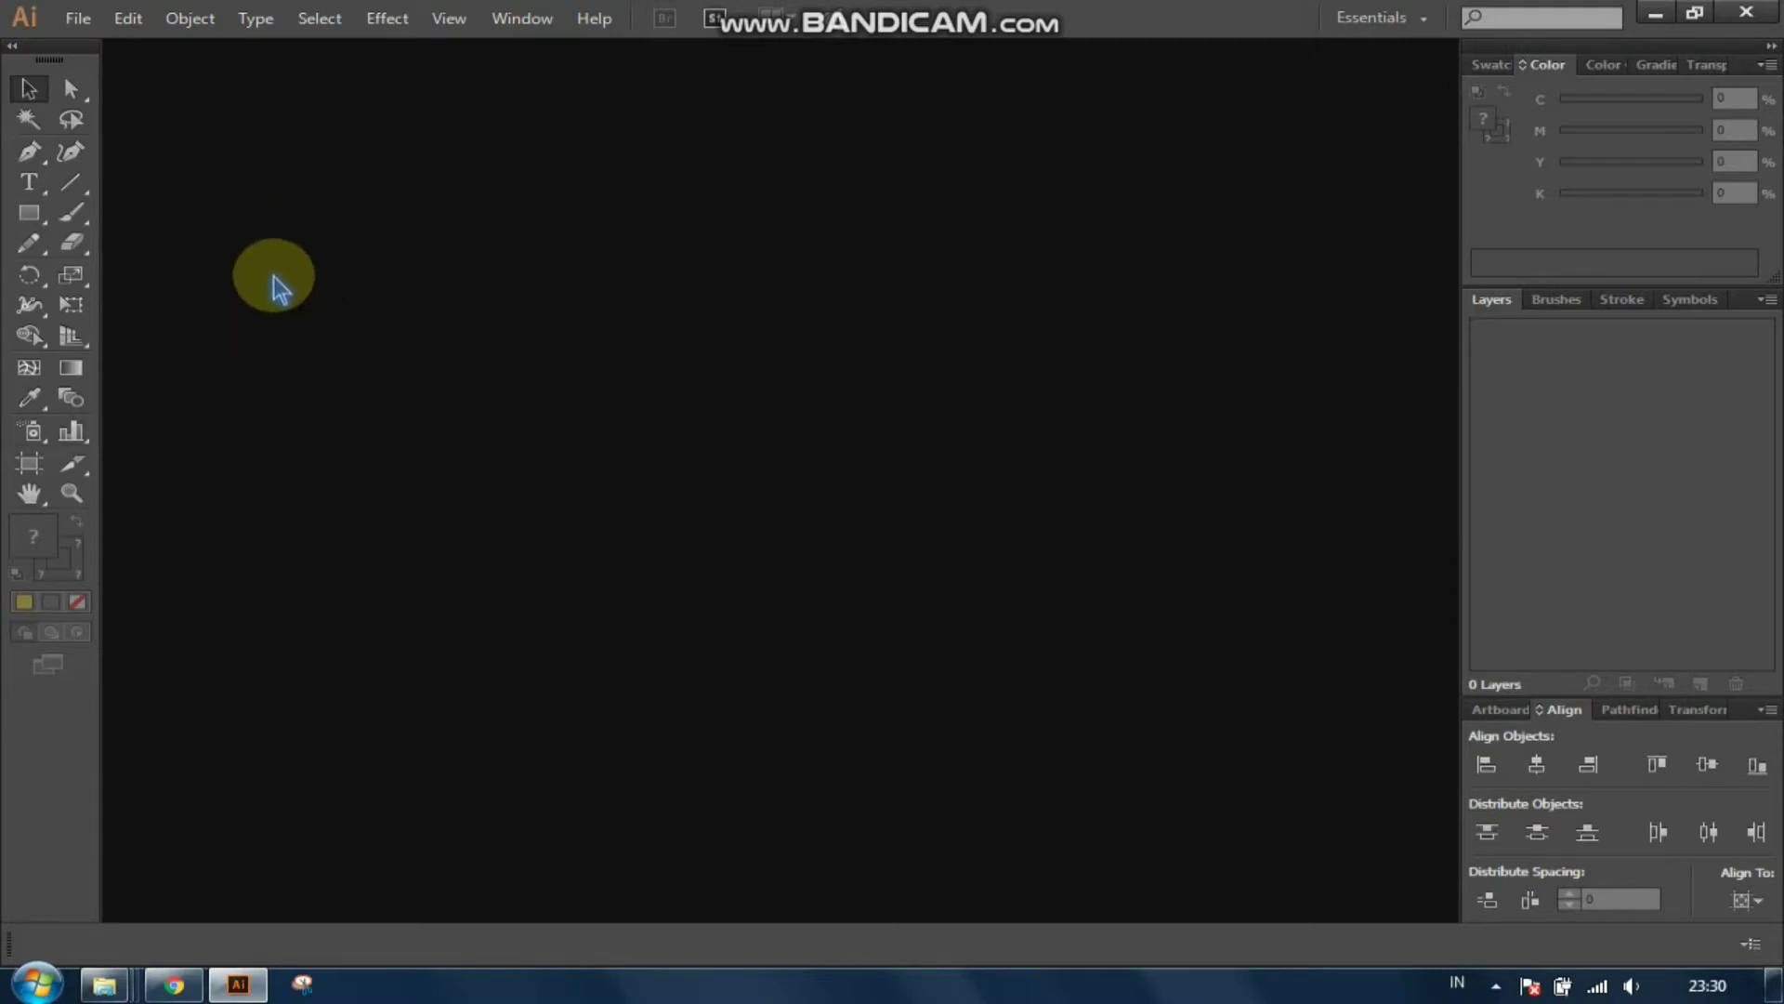
pyautogui.click(78, 20)
pyautogui.click(115, 48)
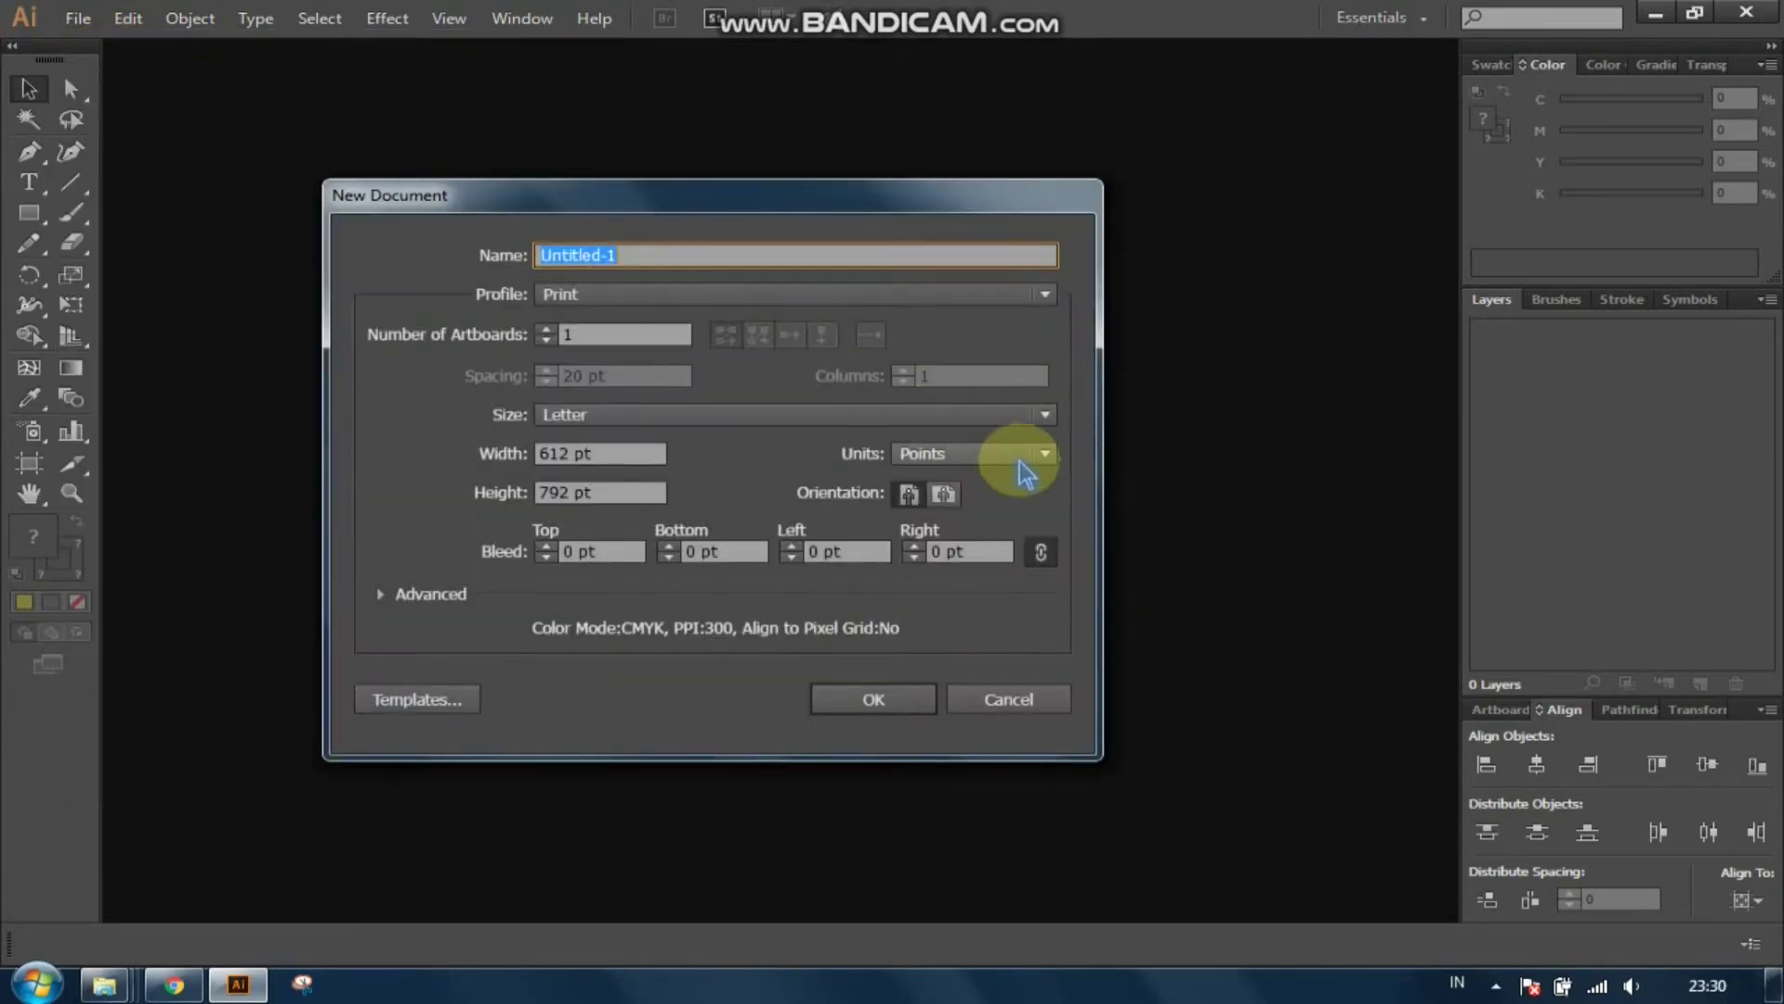
# Step: Create a 500 × 500 document with units set to Pixels
pyautogui.click(1022, 457)
pyautogui.click(976, 618)
pyautogui.click(573, 453)
pyautogui.write('500')
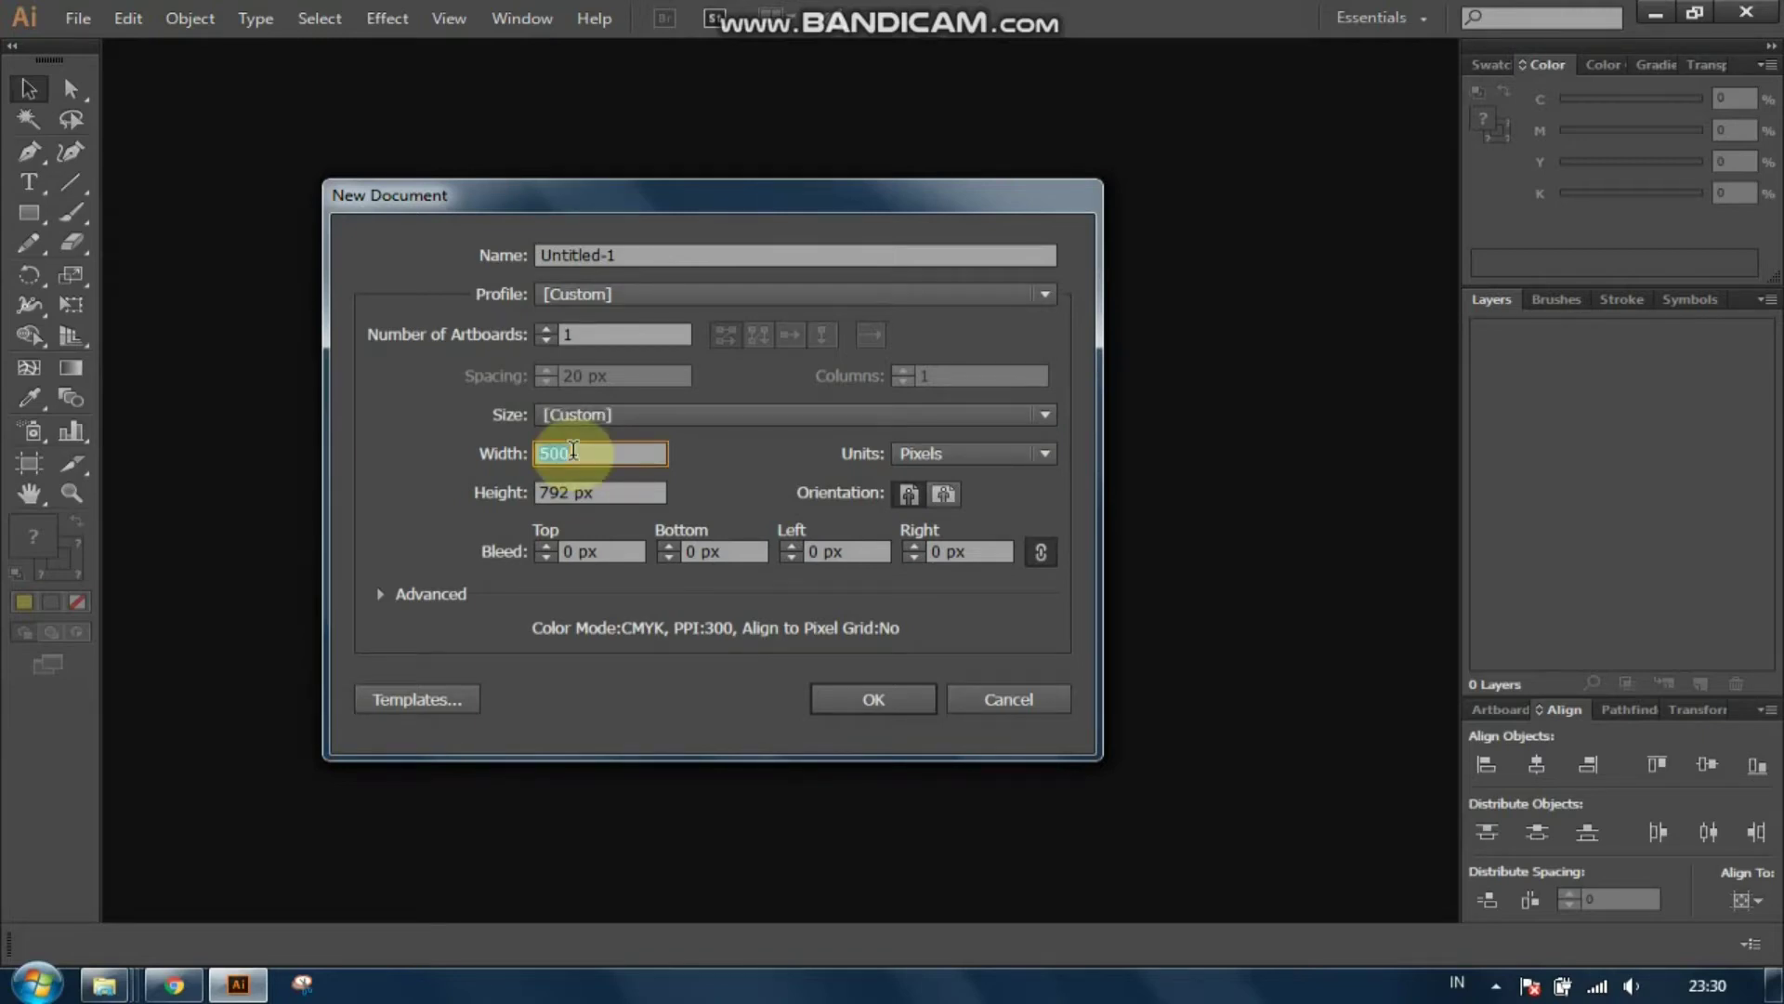
pyautogui.click(592, 485)
pyautogui.write('500')
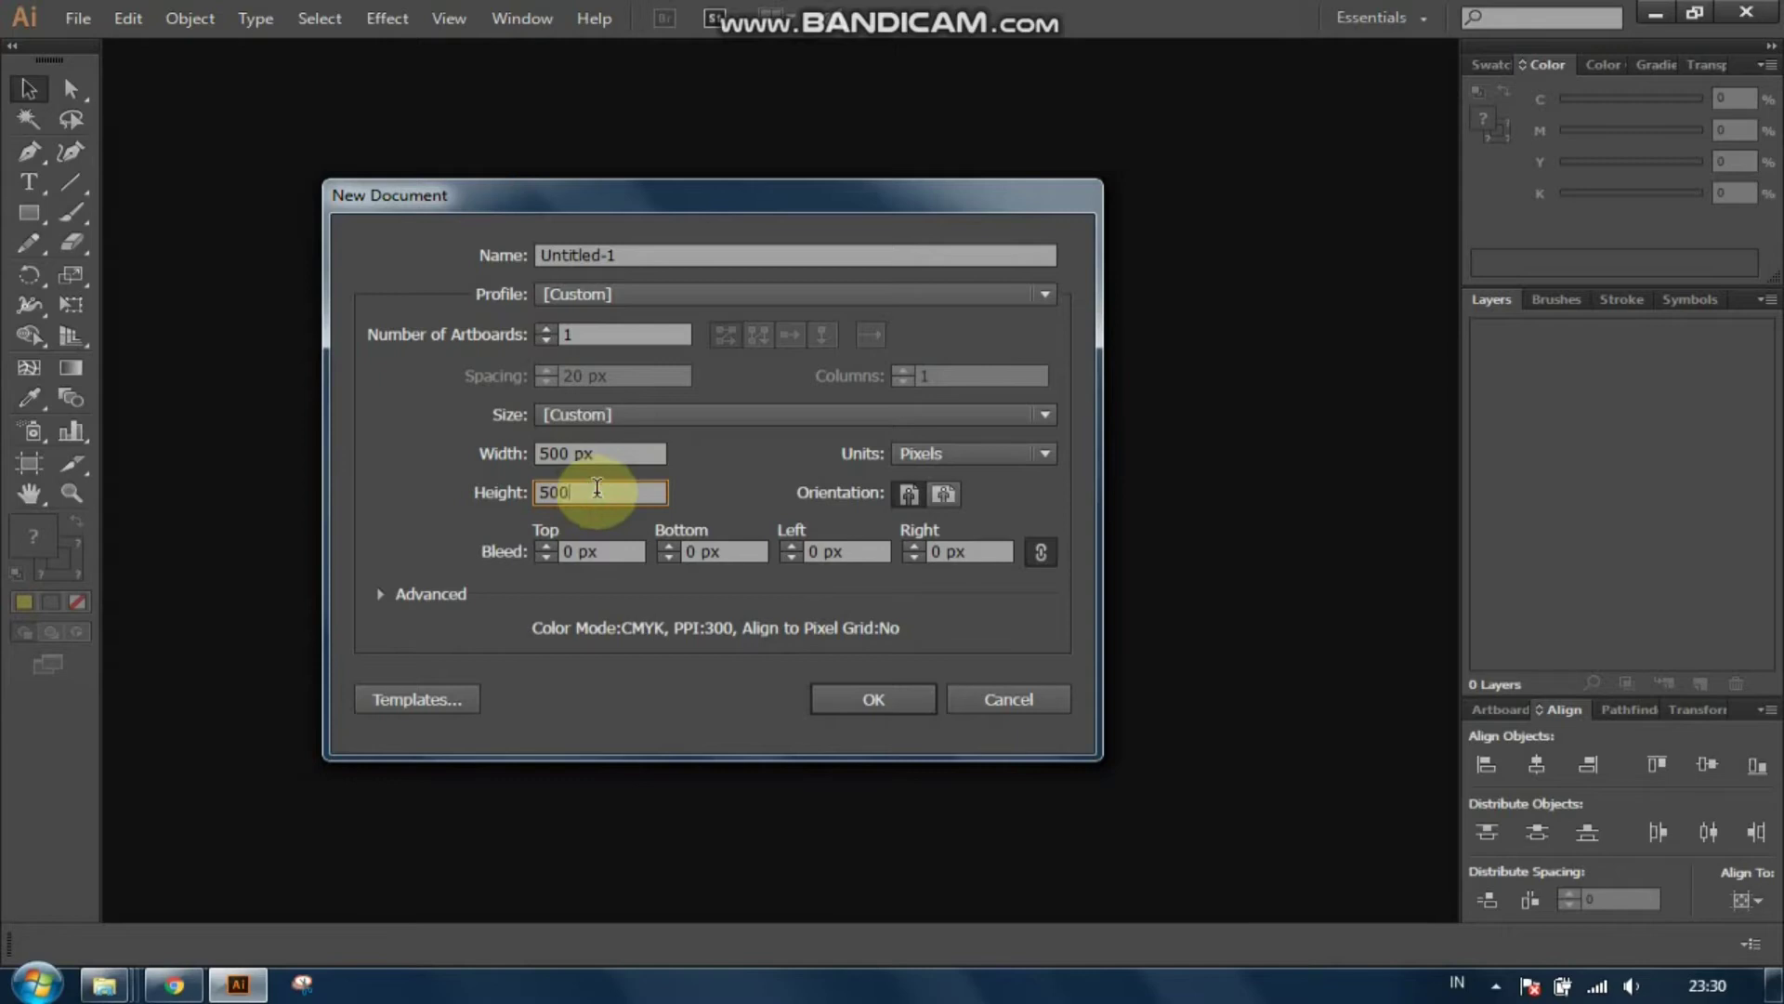
pyautogui.click(873, 698)
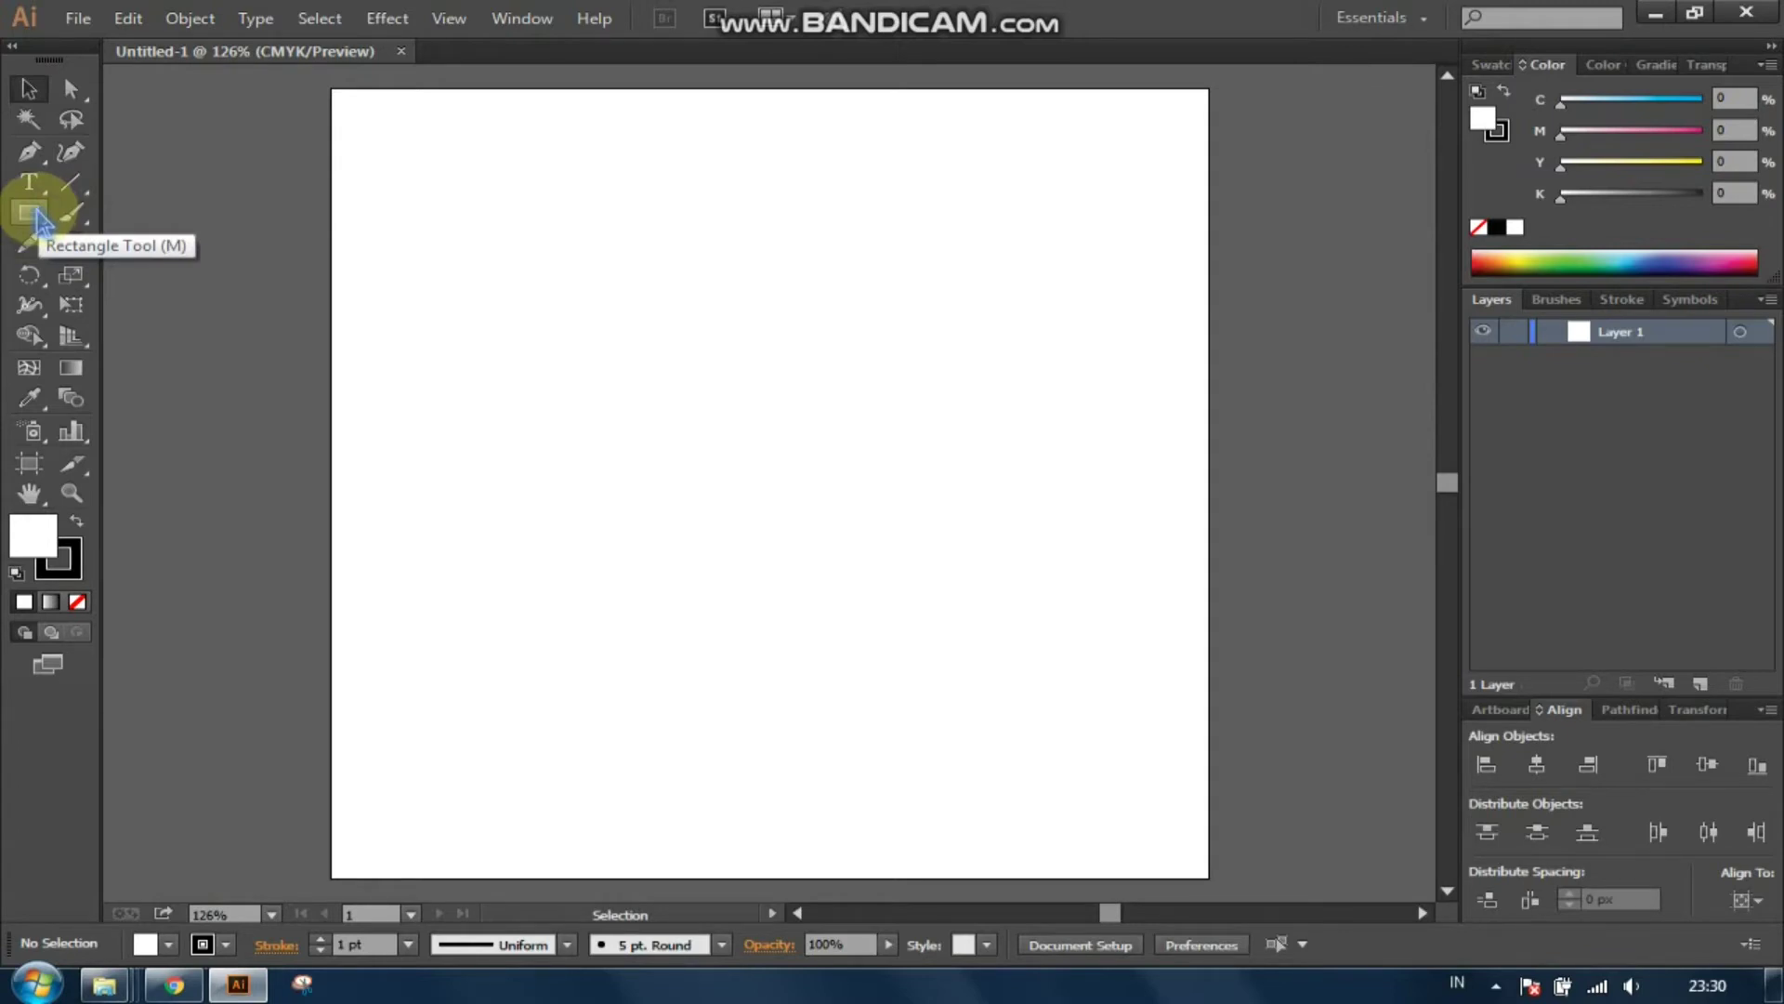
pyautogui.click(36, 212)
pyautogui.click(32, 219)
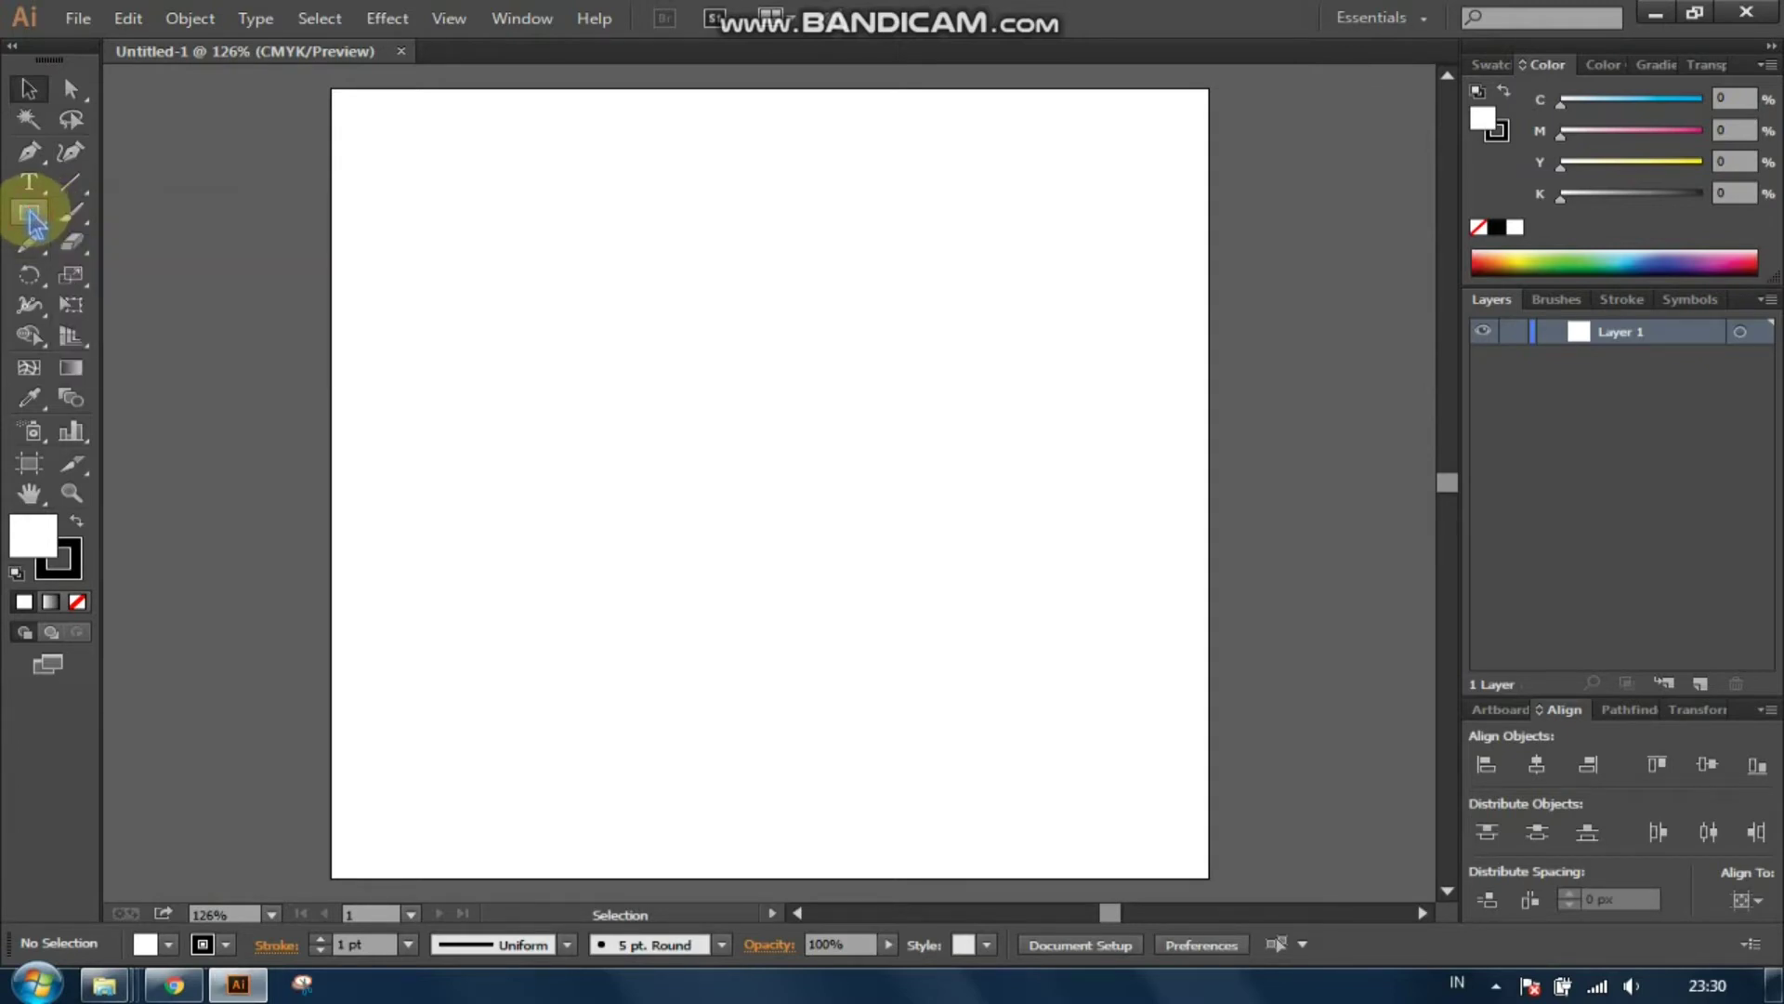
pyautogui.click(31, 215)
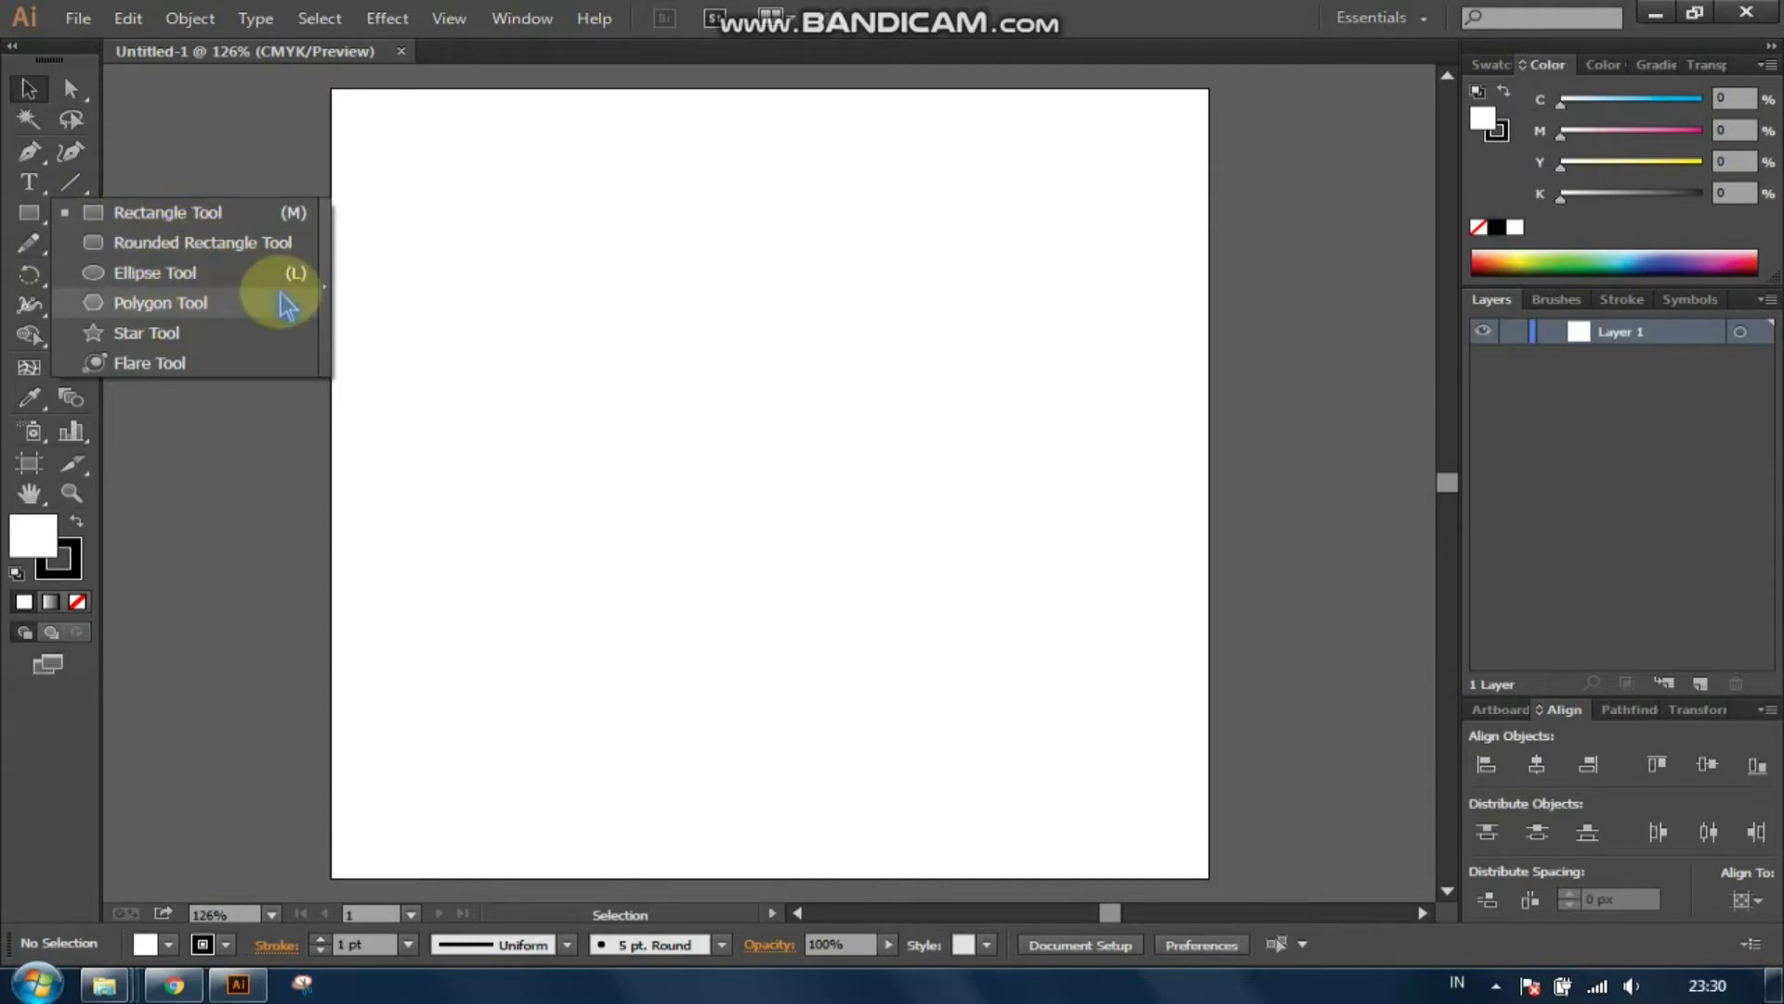
pyautogui.click(140, 212)
pyautogui.moveTo(506, 241)
pyautogui.mouseDown()
pyautogui.moveTo(866, 446)
pyautogui.moveTo(1020, 496)
pyautogui.mouseUp()
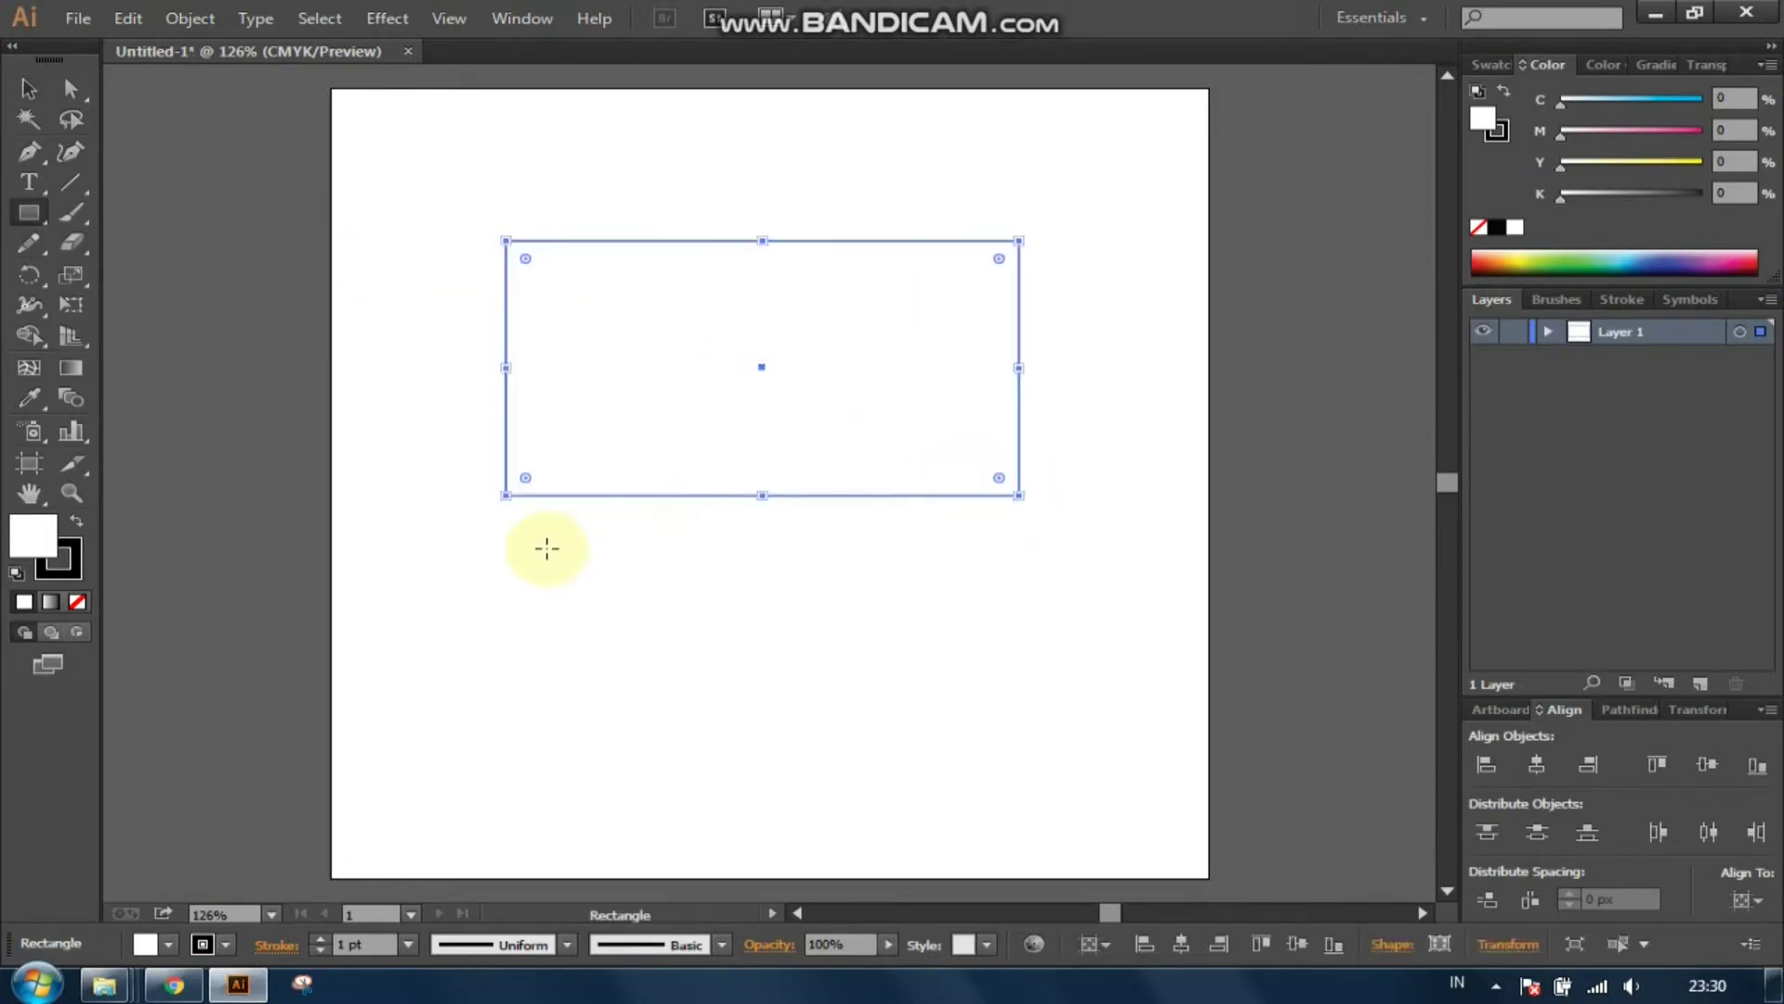
pyautogui.moveTo(505, 527); pyautogui.dragTo(809, 618)
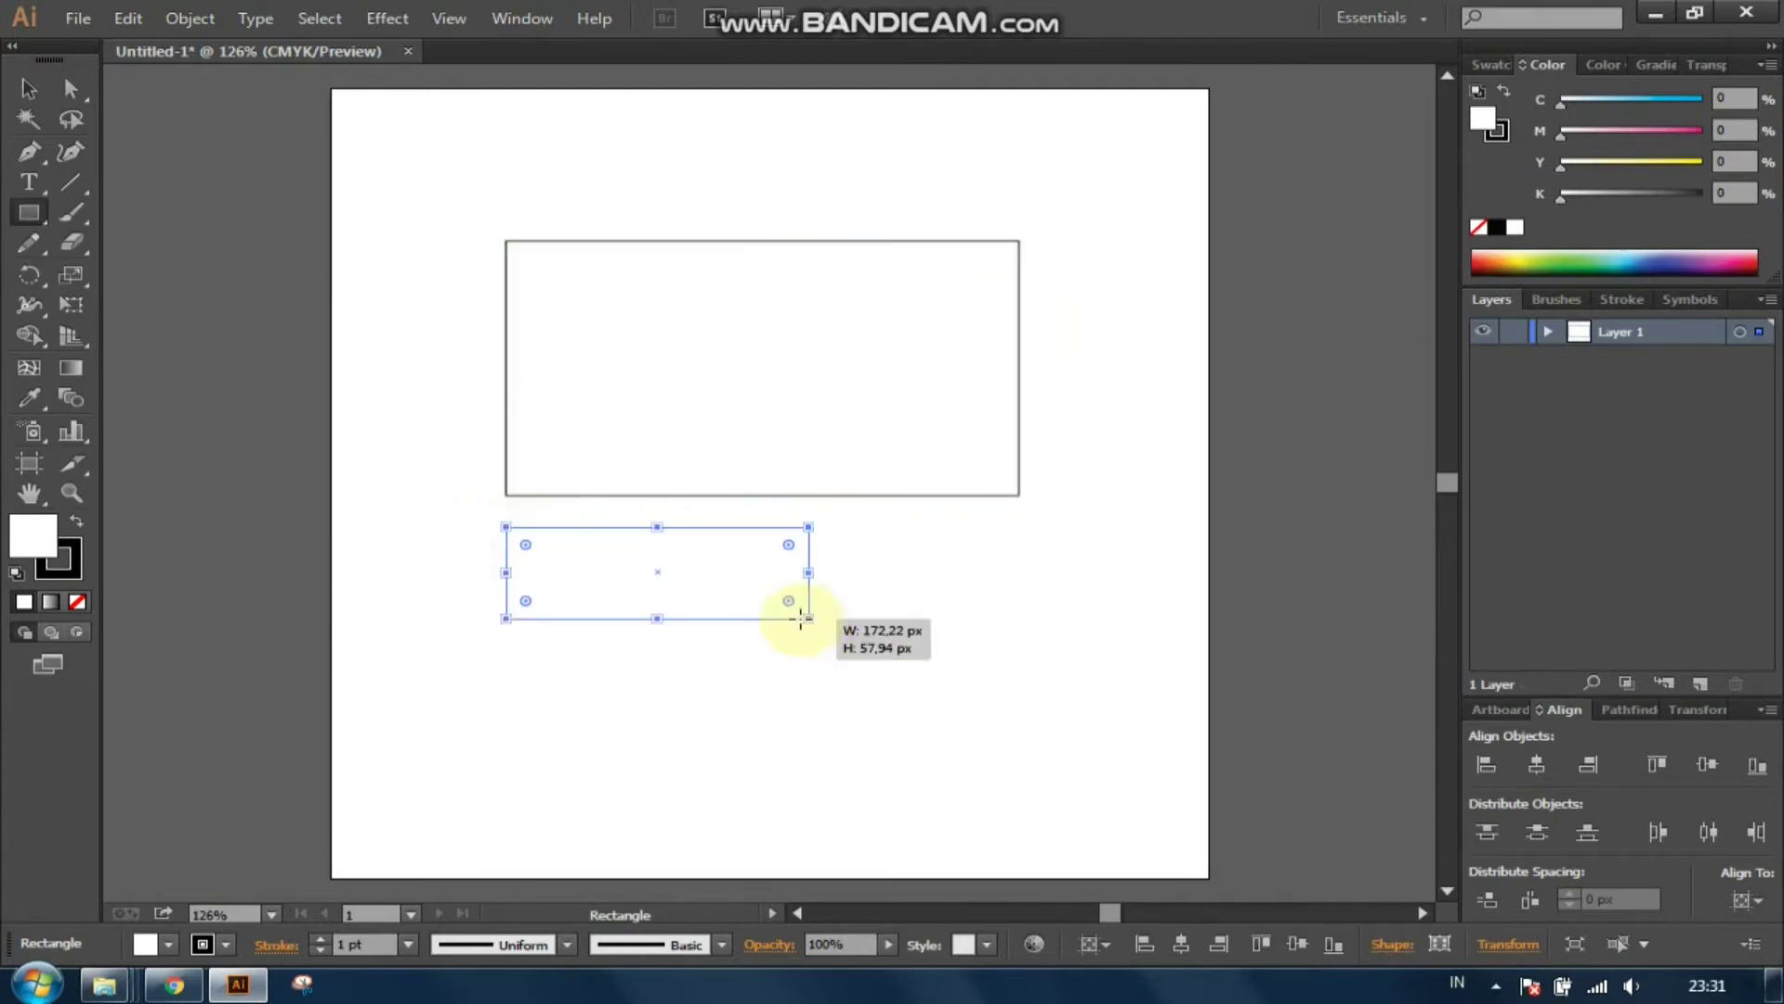
pyautogui.moveTo(742, 333); pyautogui.dragTo(857, 425)
pyautogui.moveTo(1056, 261); pyautogui.dragTo(1196, 368)
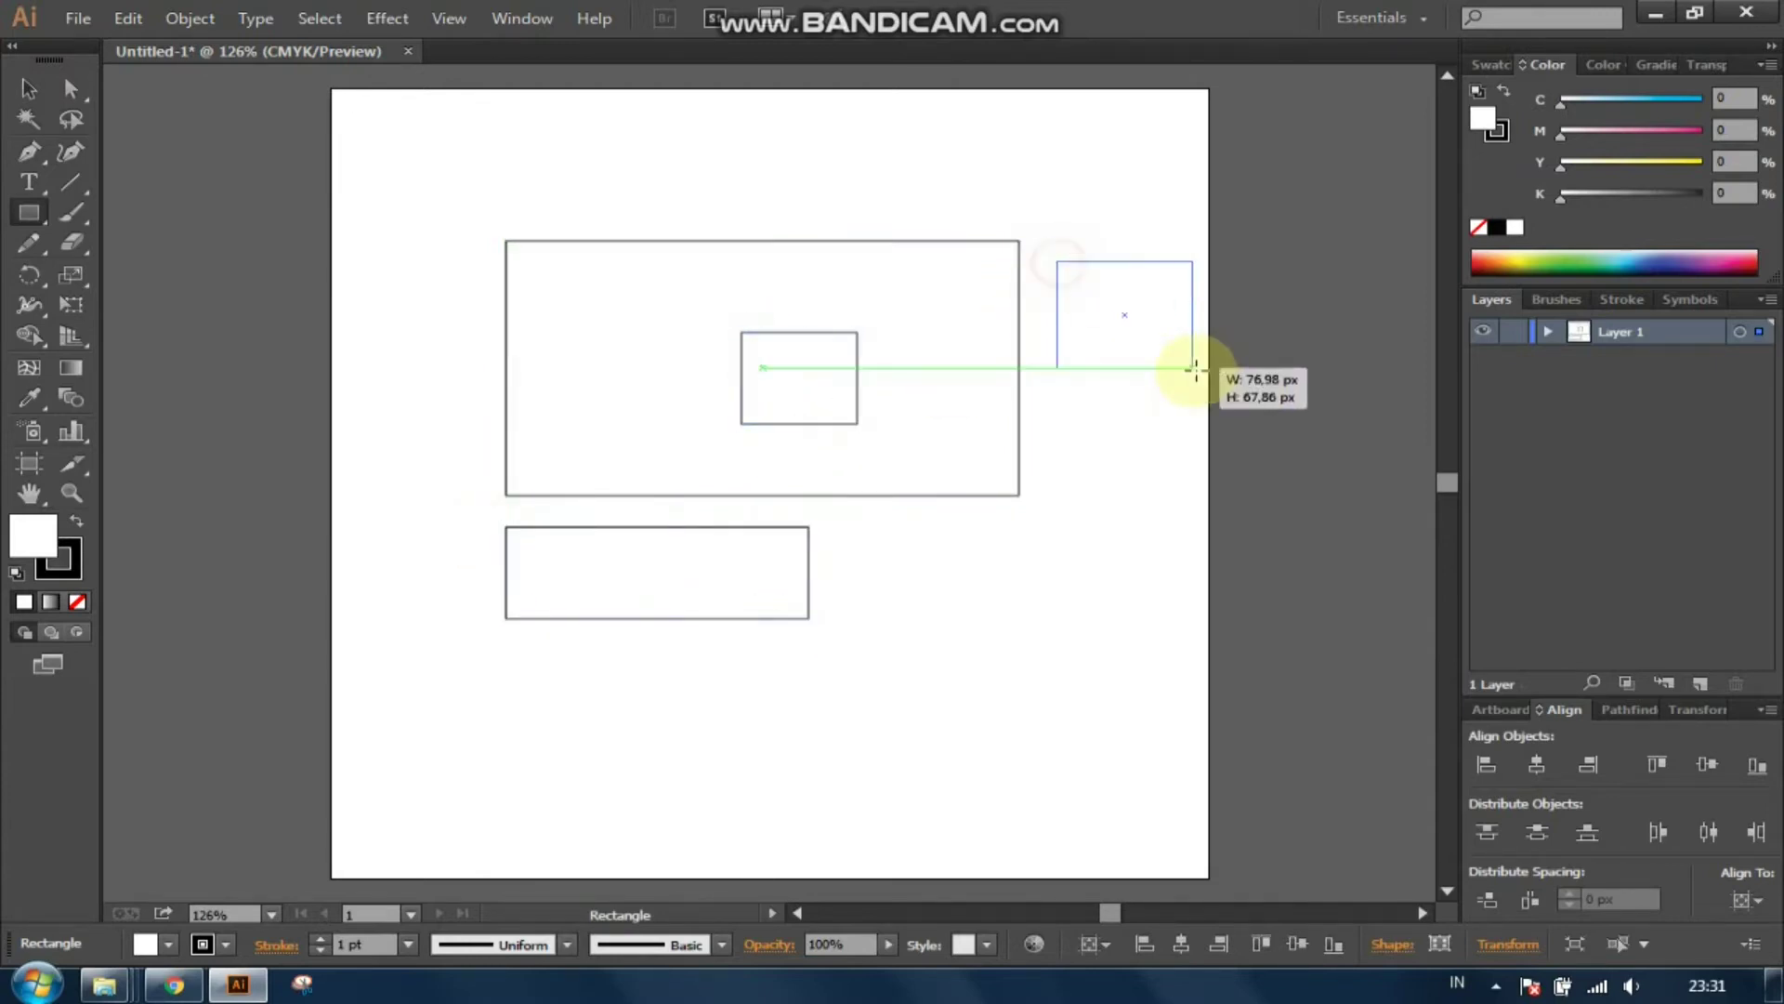
pyautogui.moveTo(563, 121); pyautogui.dragTo(689, 199)
pyautogui.moveTo(817, 160); pyautogui.dragTo(951, 217)
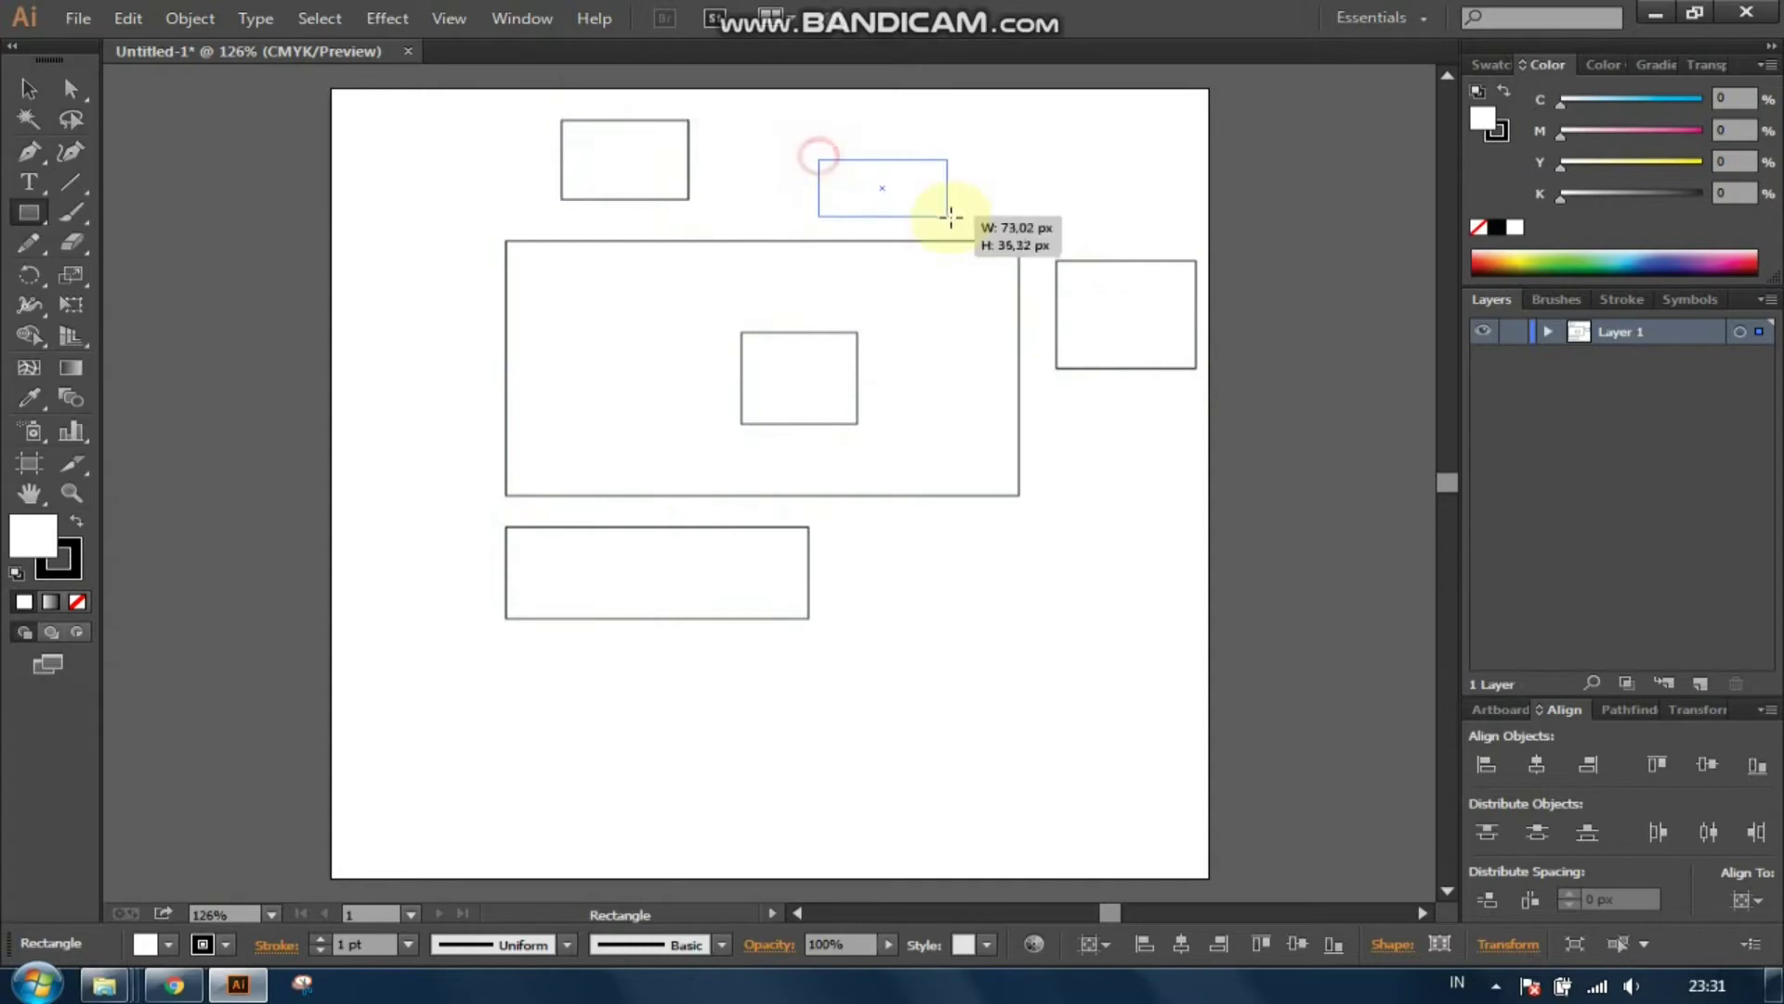
pyautogui.moveTo(1026, 149); pyautogui.dragTo(1134, 217)
pyautogui.moveTo(584, 309); pyautogui.dragTo(670, 385)
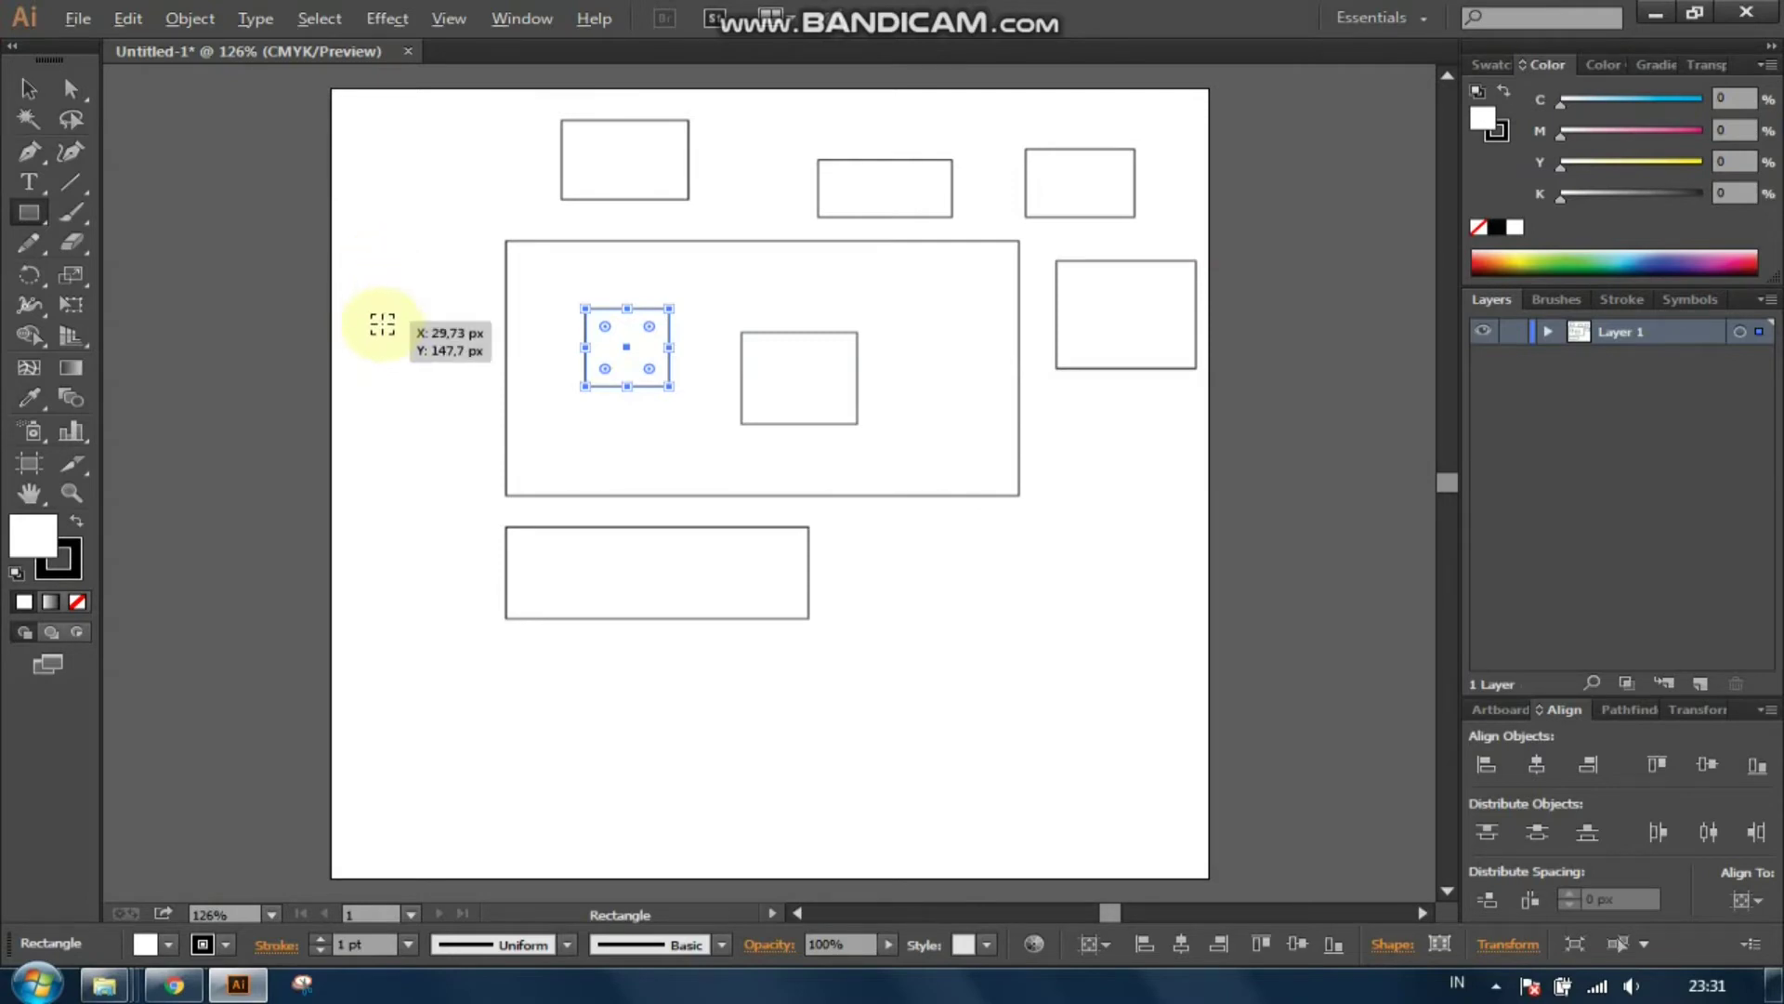
pyautogui.moveTo(397, 339); pyautogui.dragTo(532, 461)
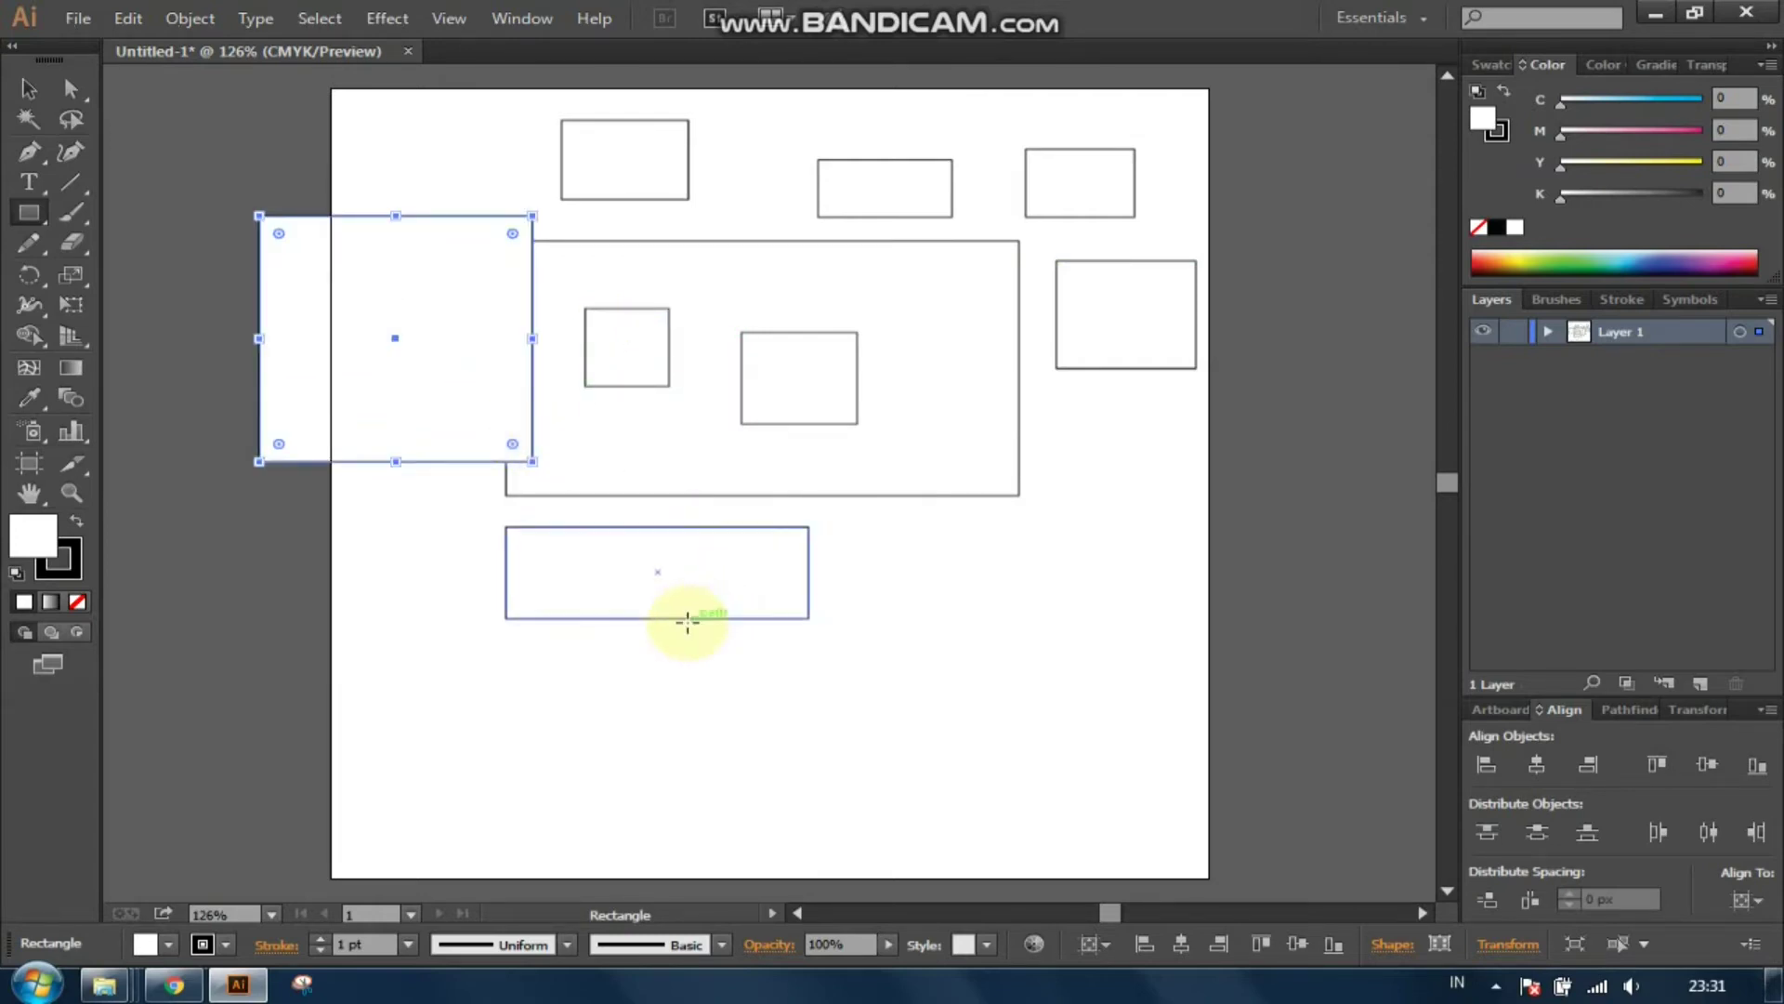
pyautogui.click(509, 655)
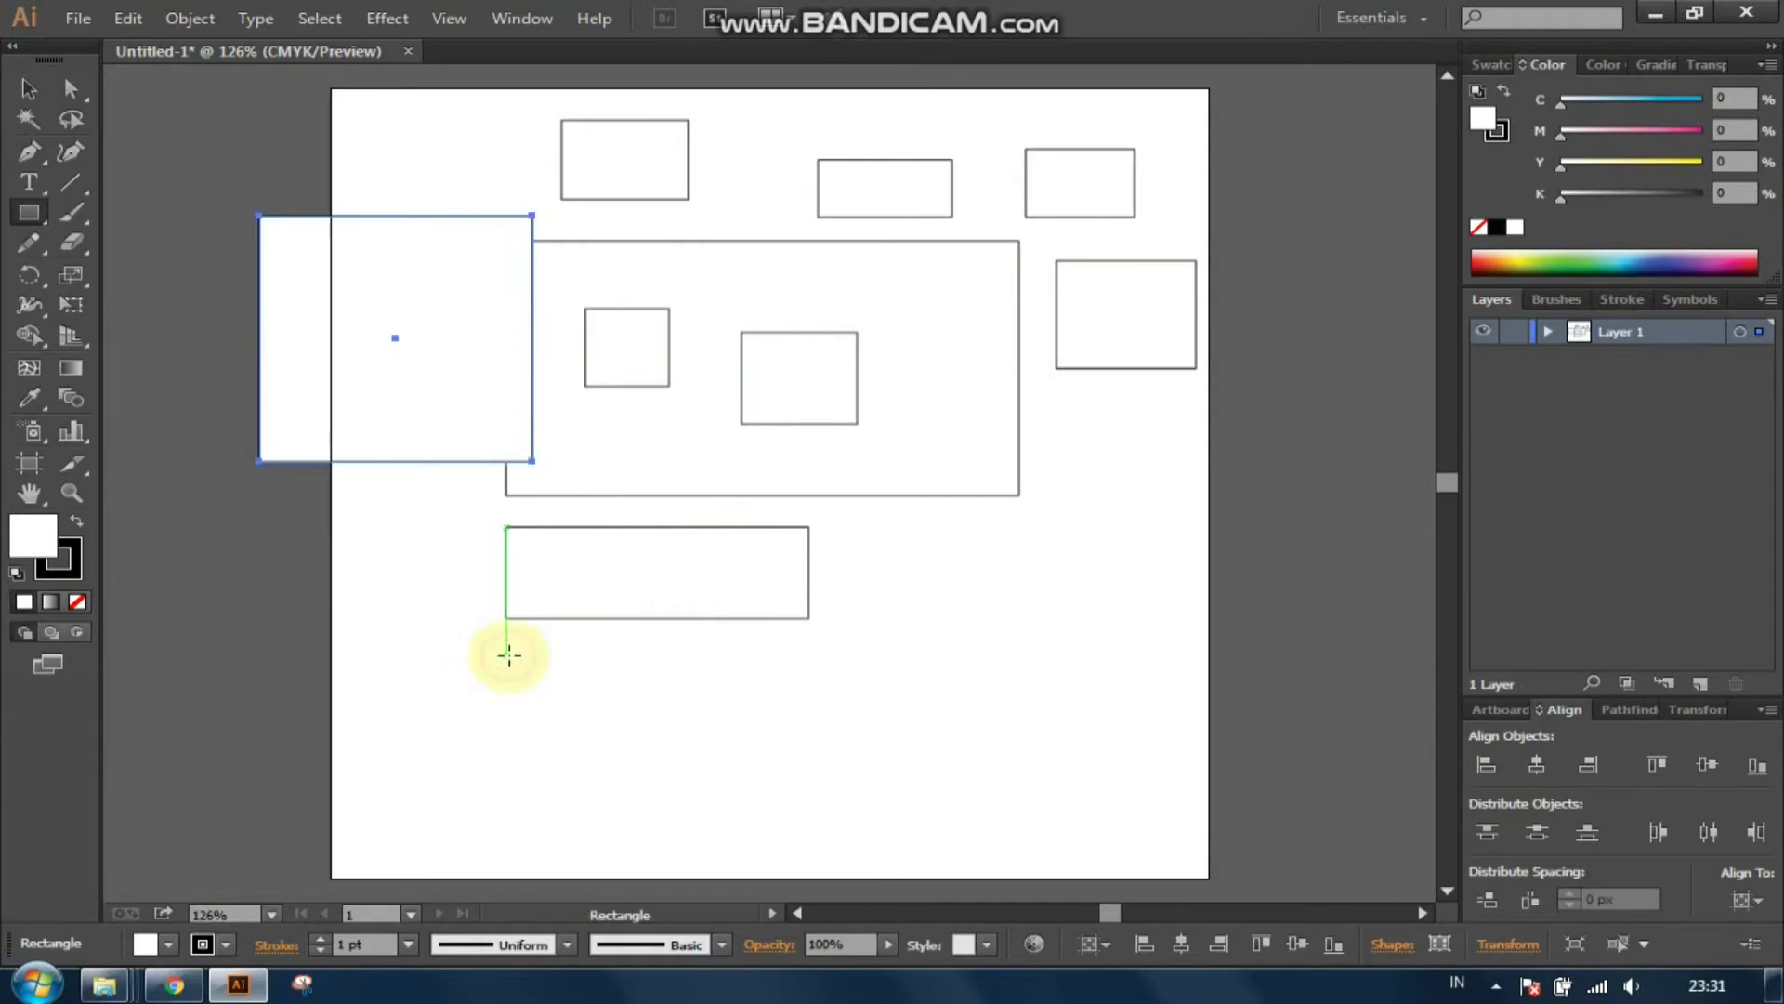
pyautogui.moveTo(506, 655); pyautogui.dragTo(778, 851)
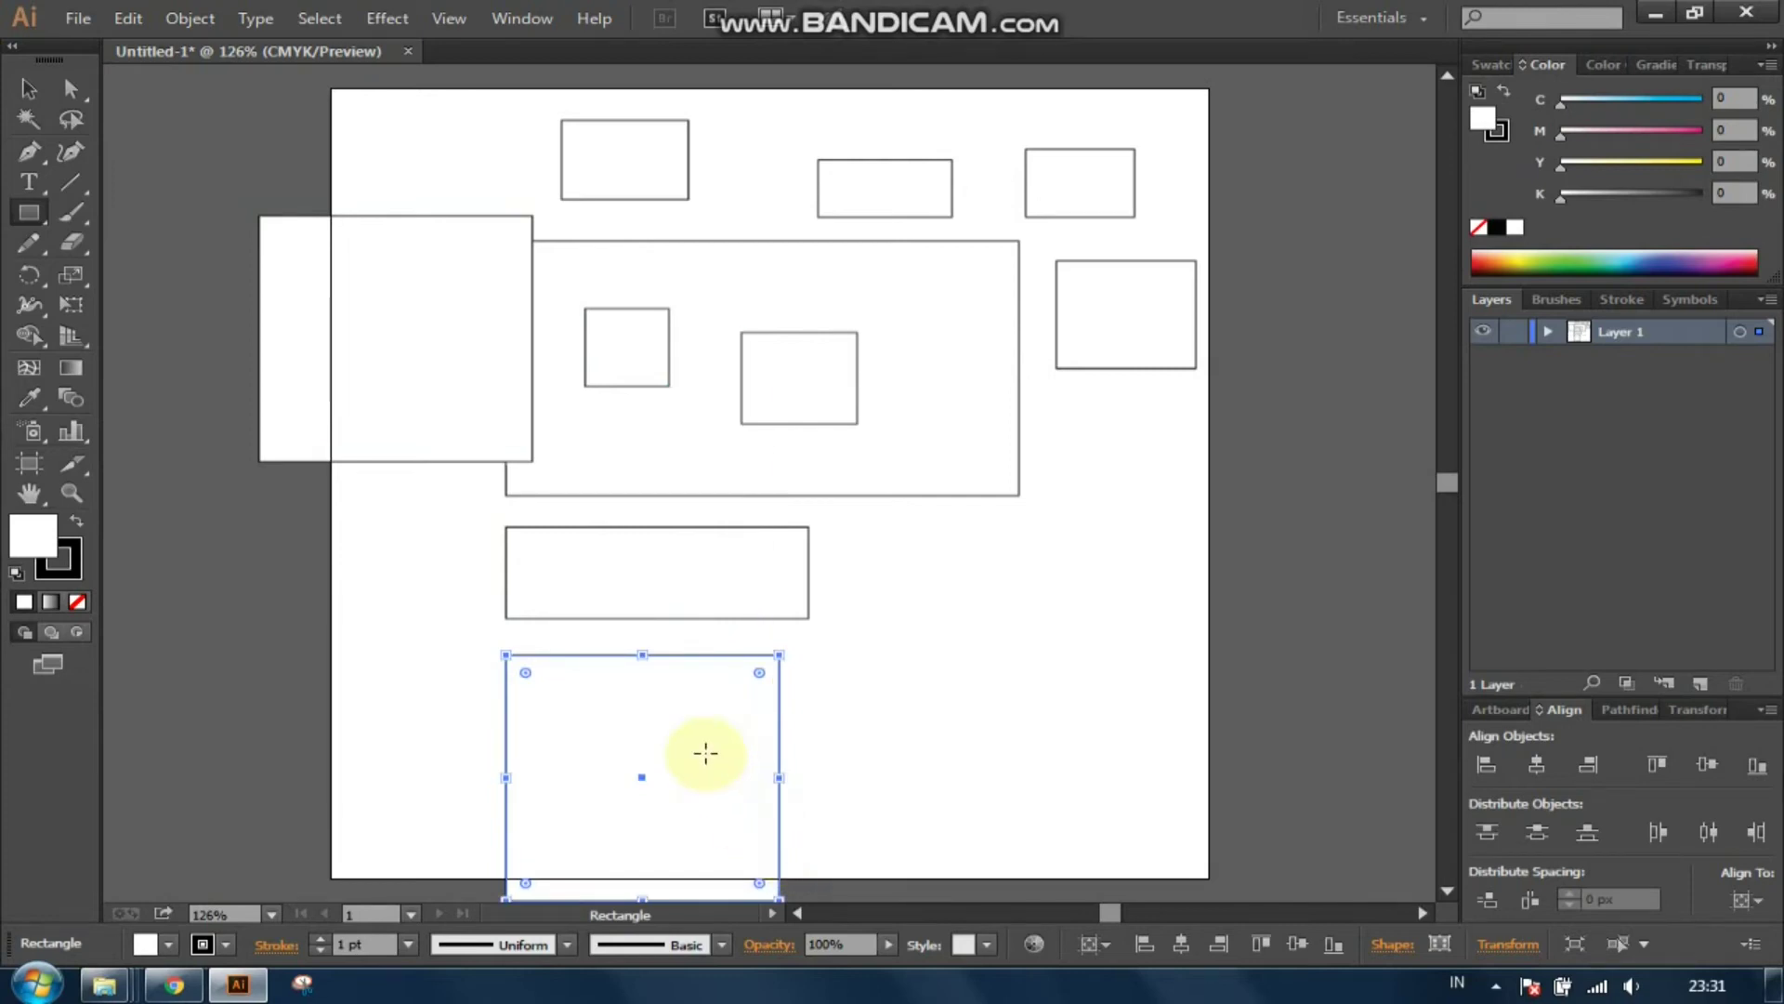
pyautogui.scroll(-3, 700, 749)
pyautogui.click(27, 88)
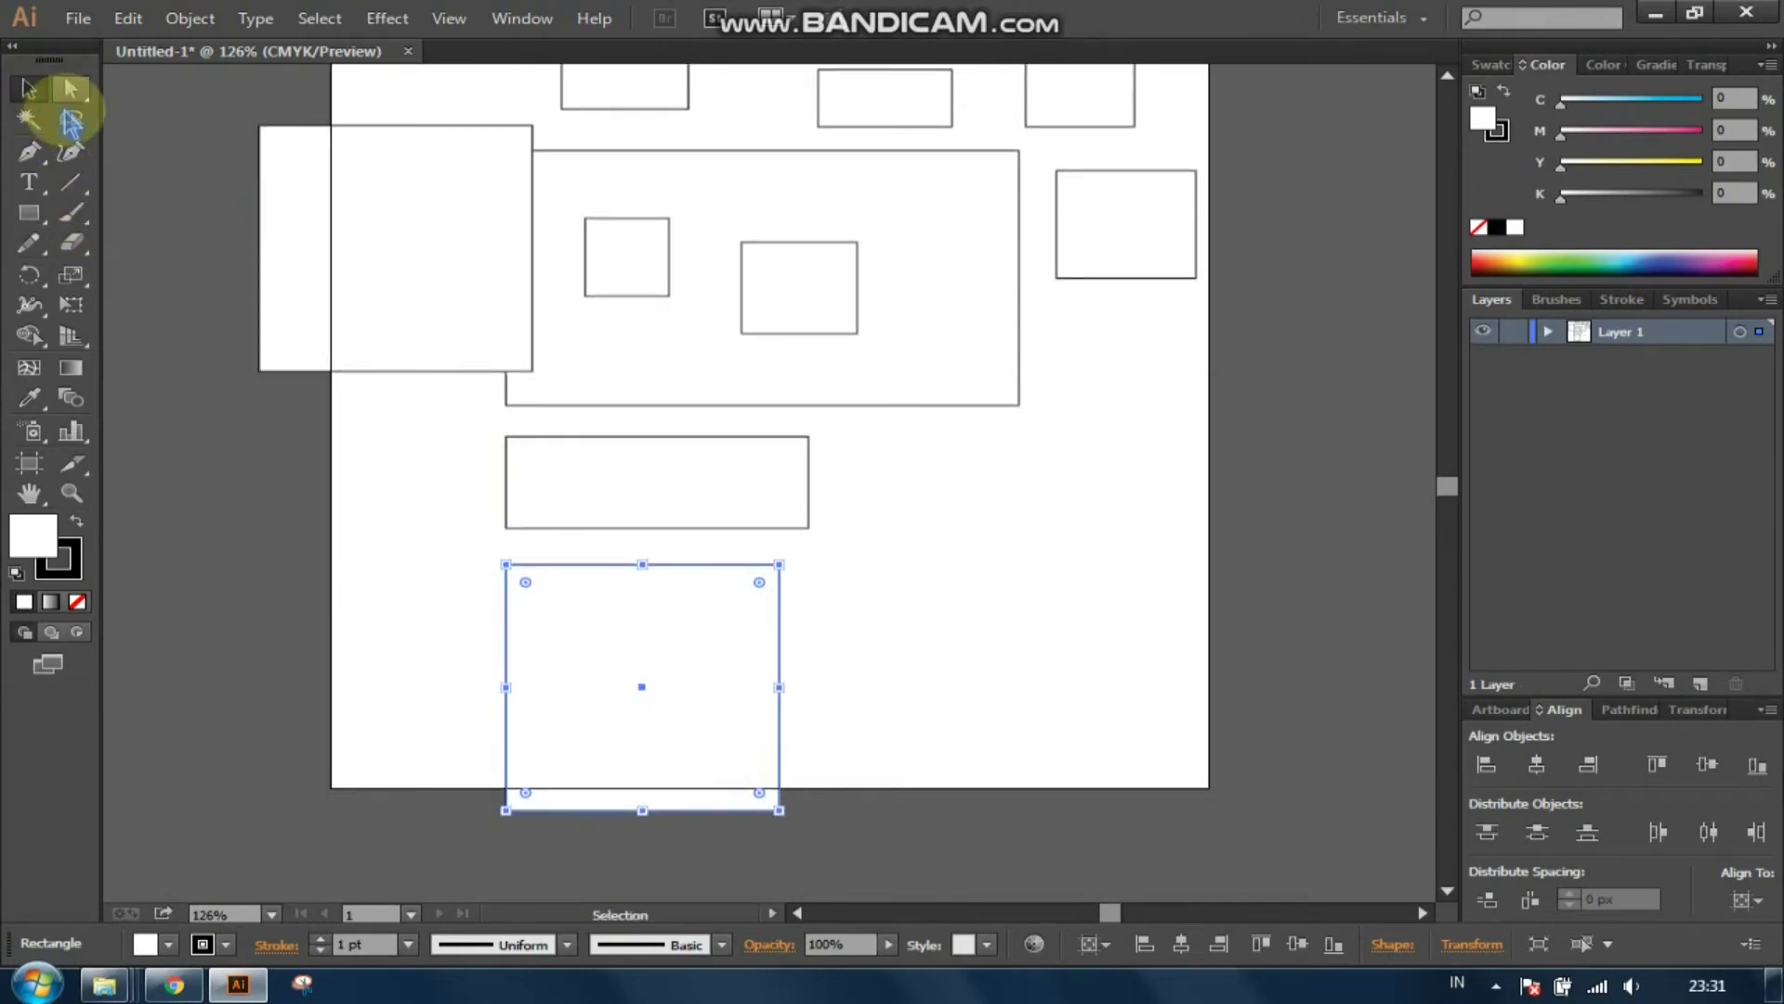
pyautogui.click(390, 594)
pyautogui.hotkey('ctrl', '1')
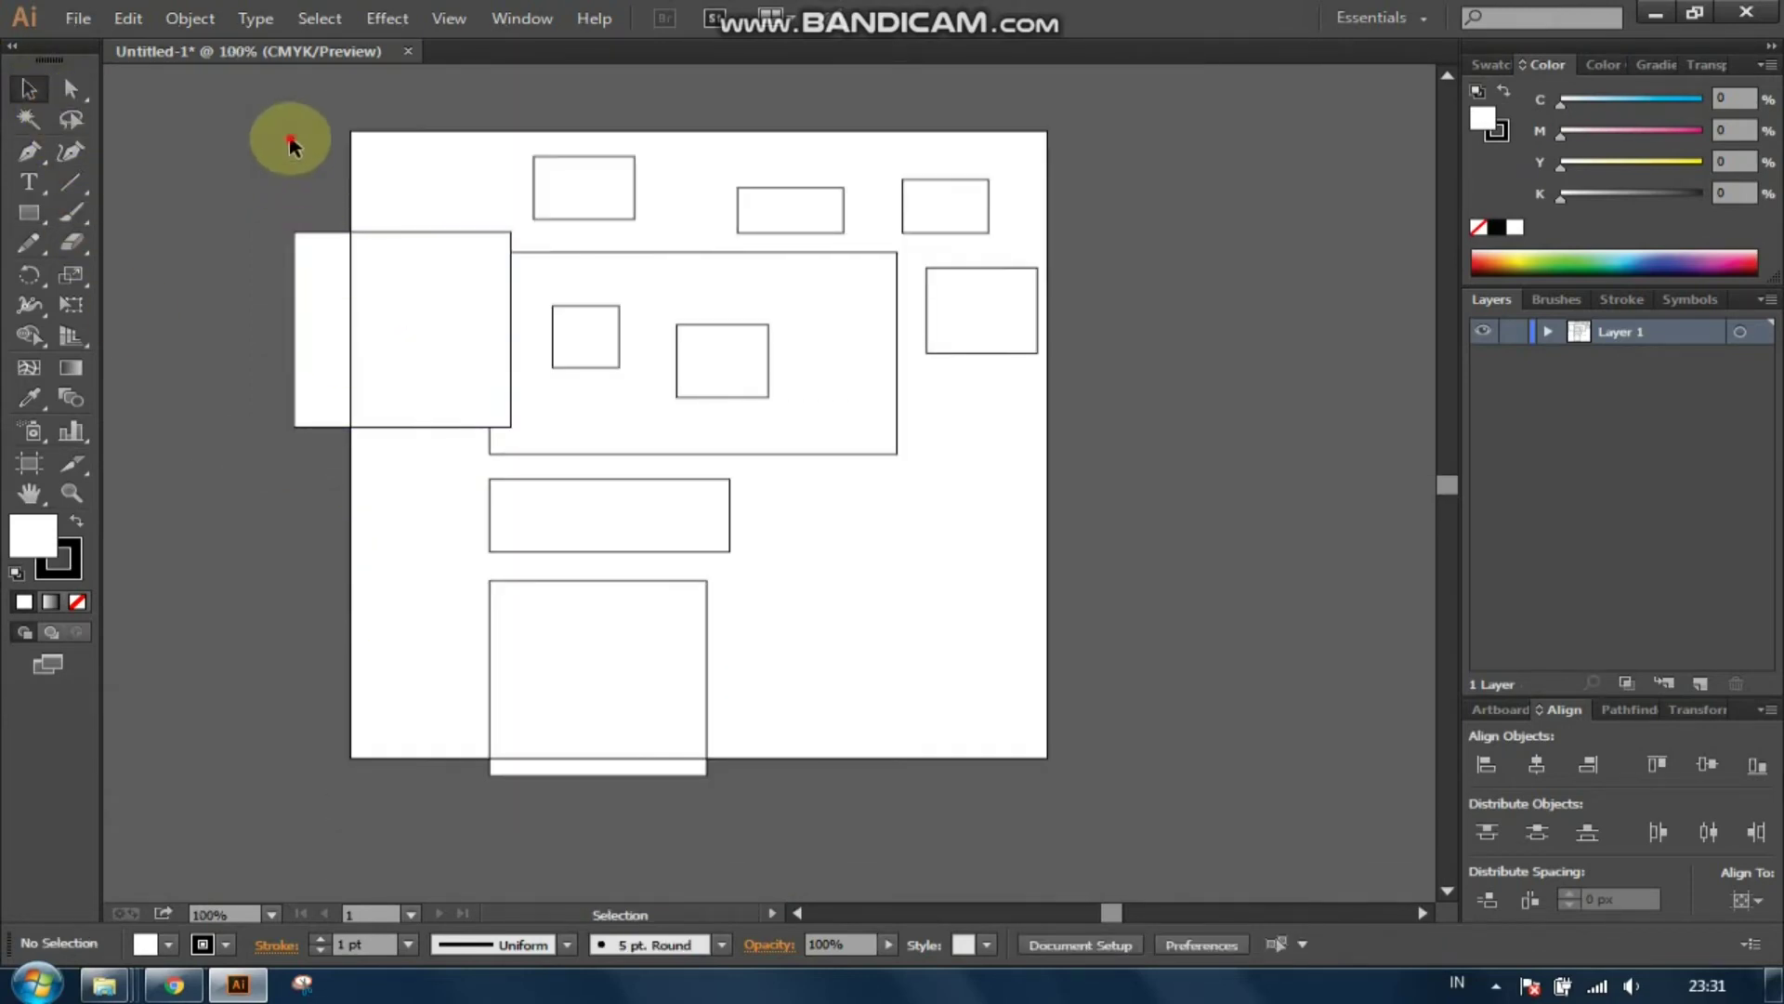
pyautogui.moveTo(287, 143); pyautogui.dragTo(1216, 807)
pyautogui.press('Delete')
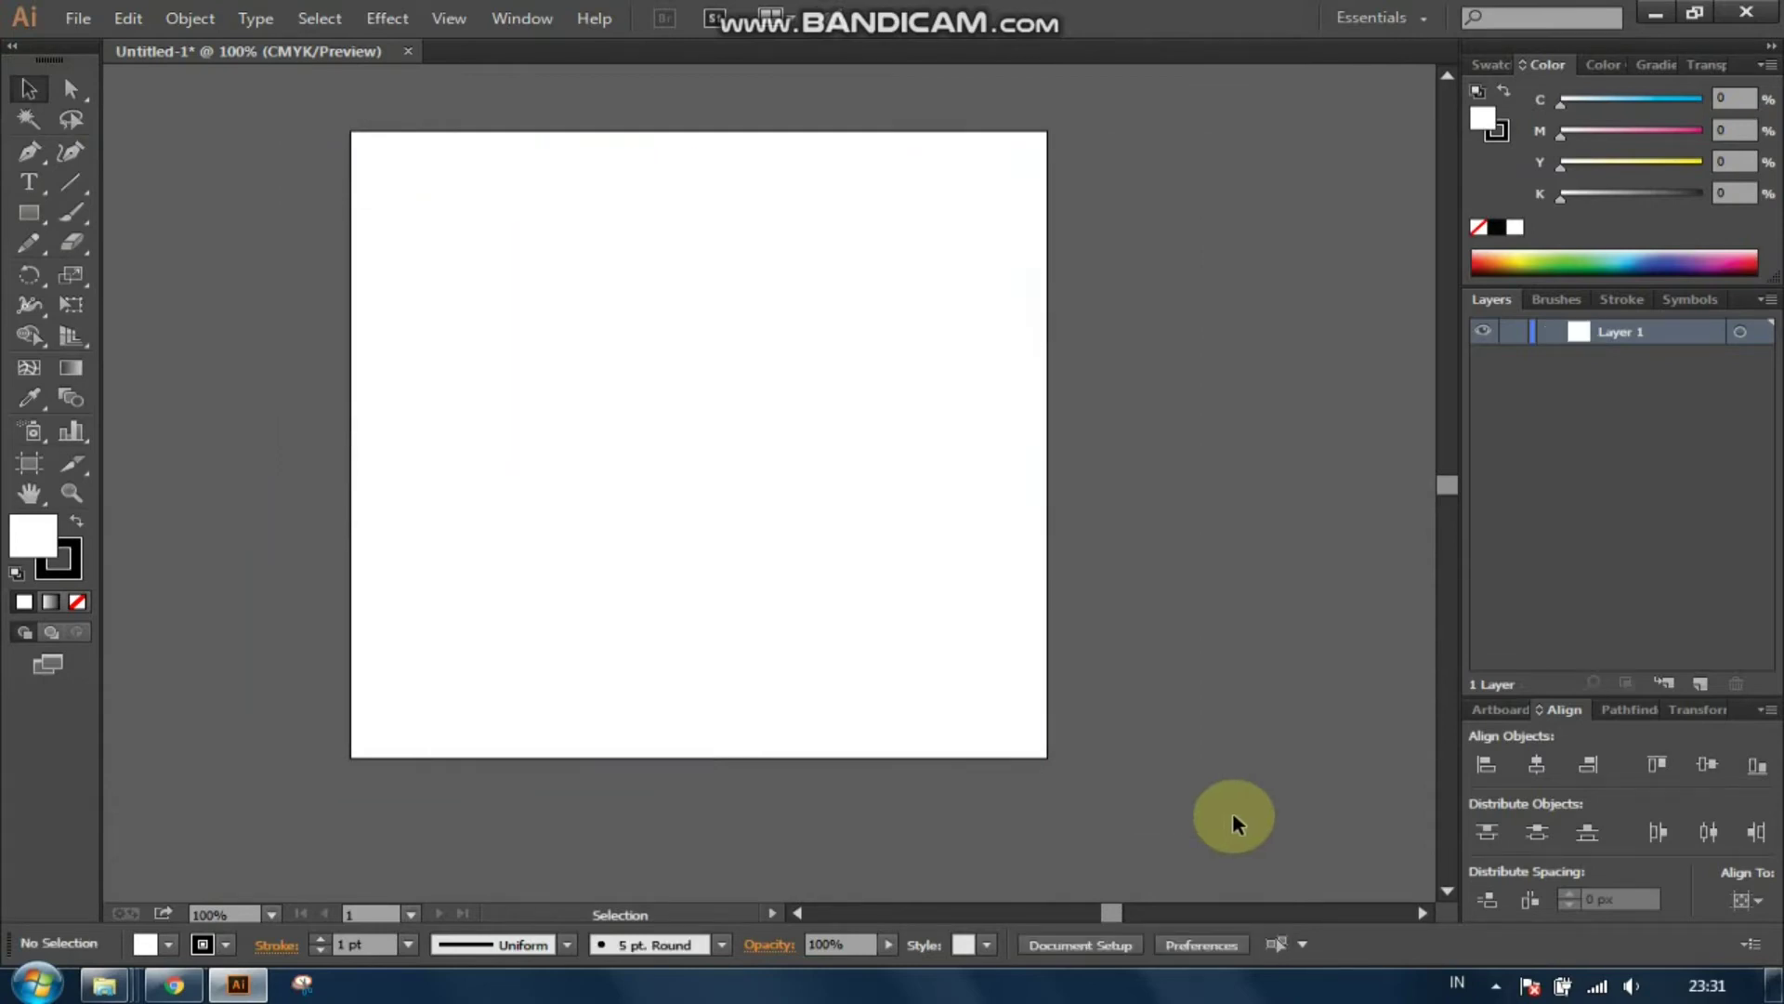
# Step: Draw two squares with the Rectangle tool, then select and delete both
pyautogui.moveTo(29, 212); pyautogui.dragTo(126, 216)
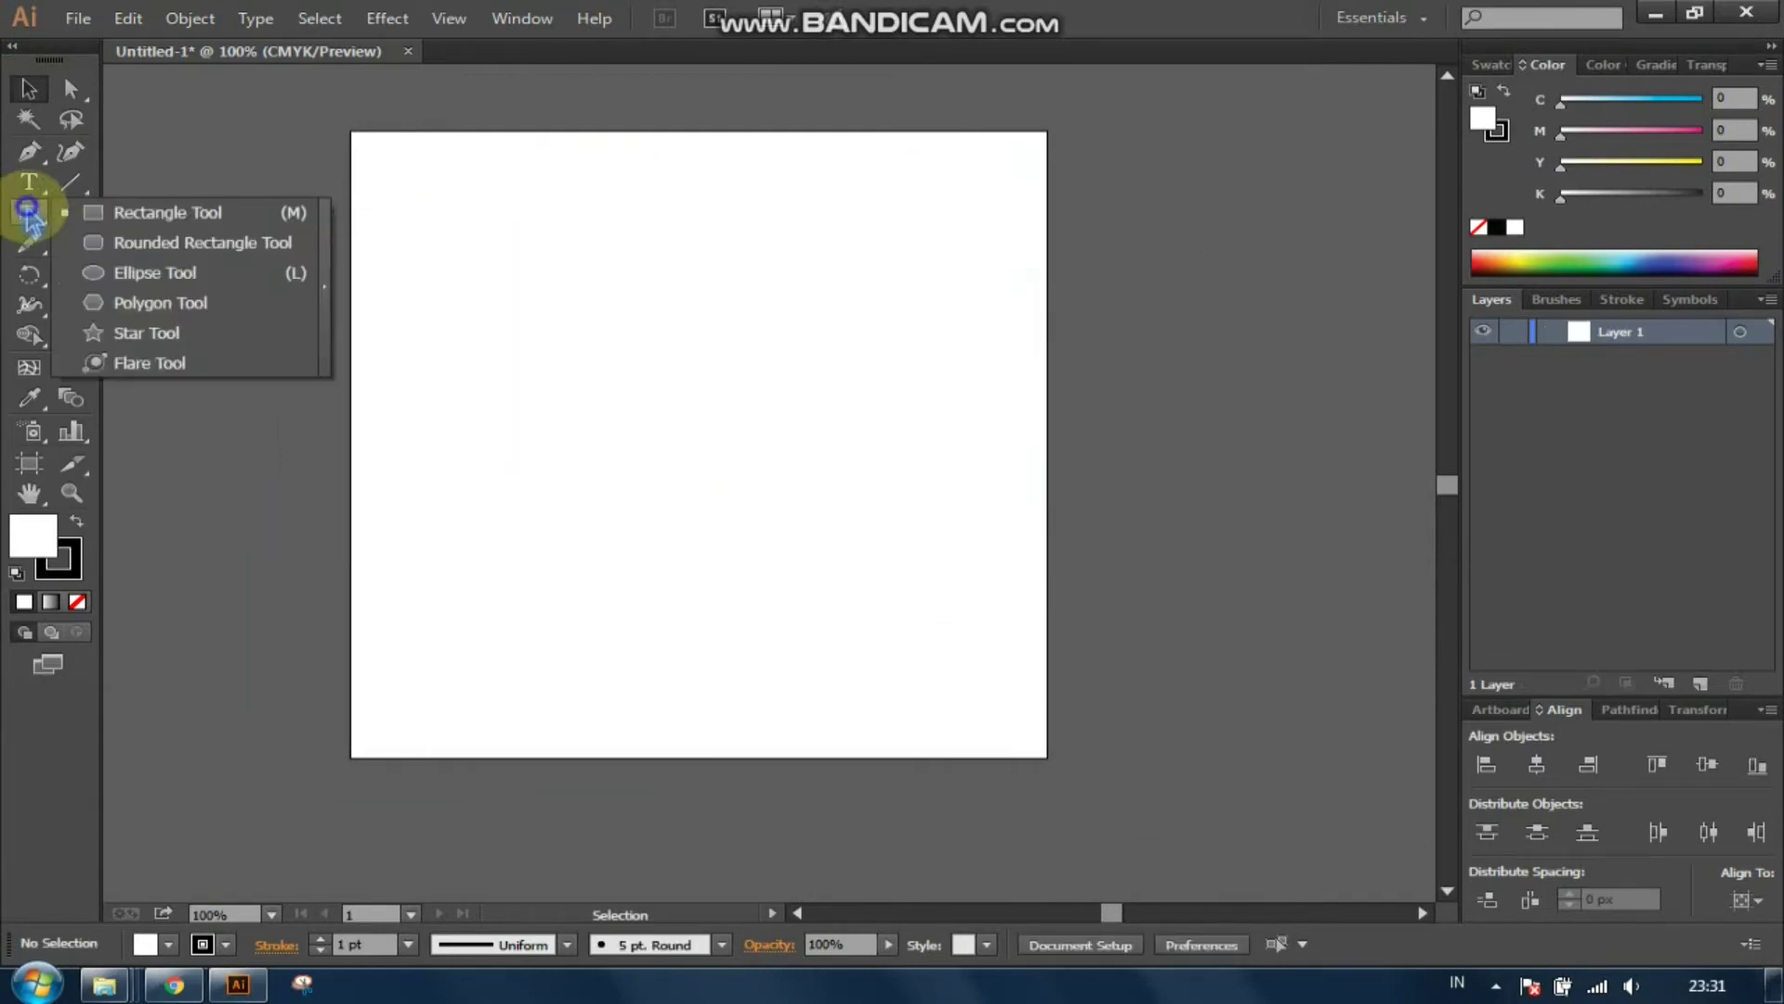
pyautogui.click(126, 213)
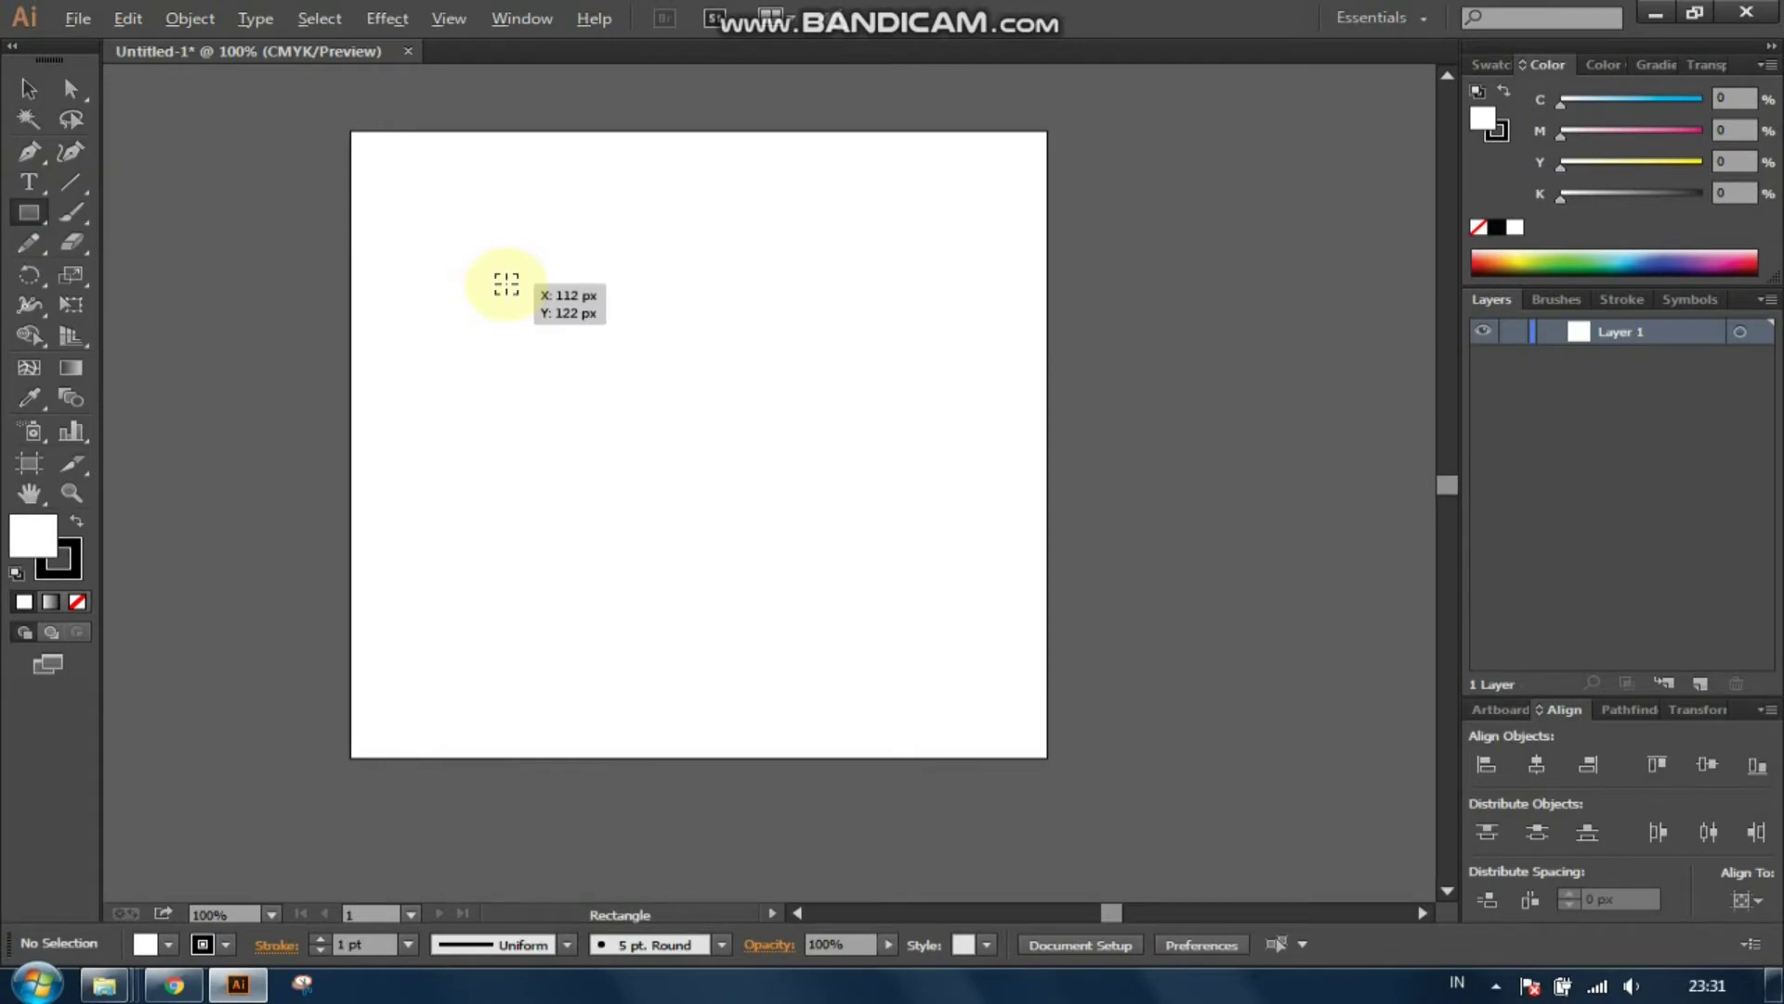
pyautogui.moveTo(507, 283); pyautogui.dragTo(630, 402)
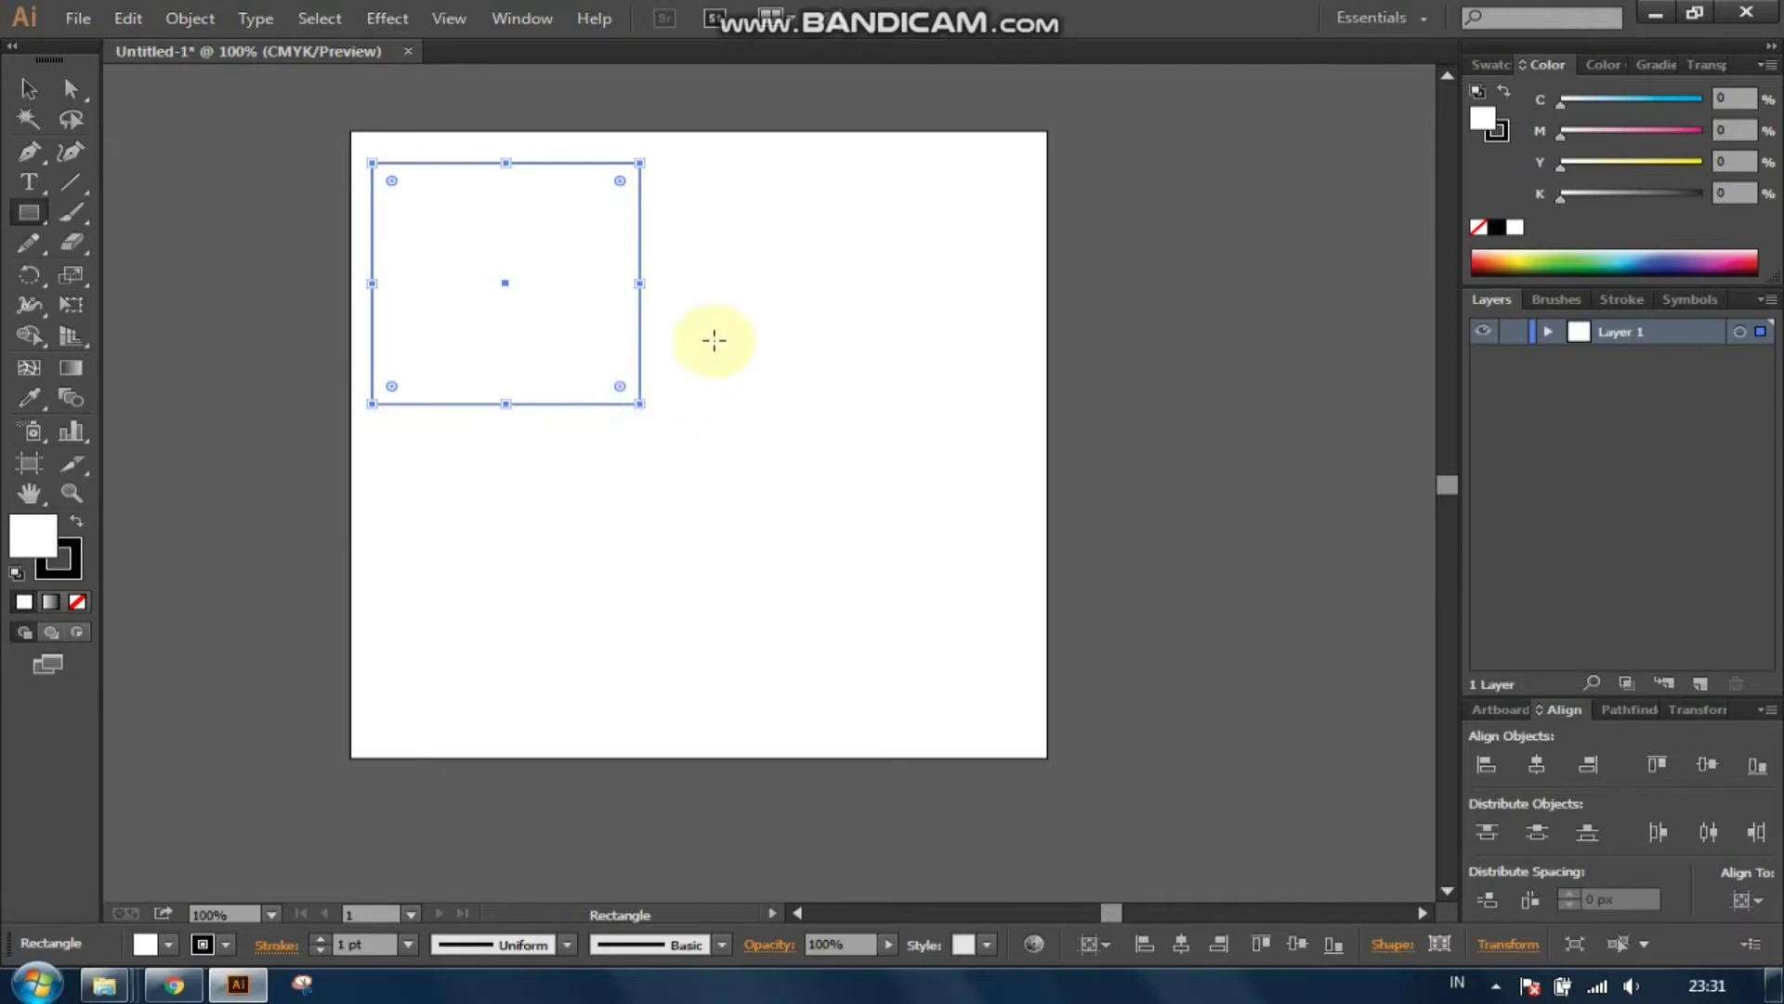
pyautogui.click(686, 192)
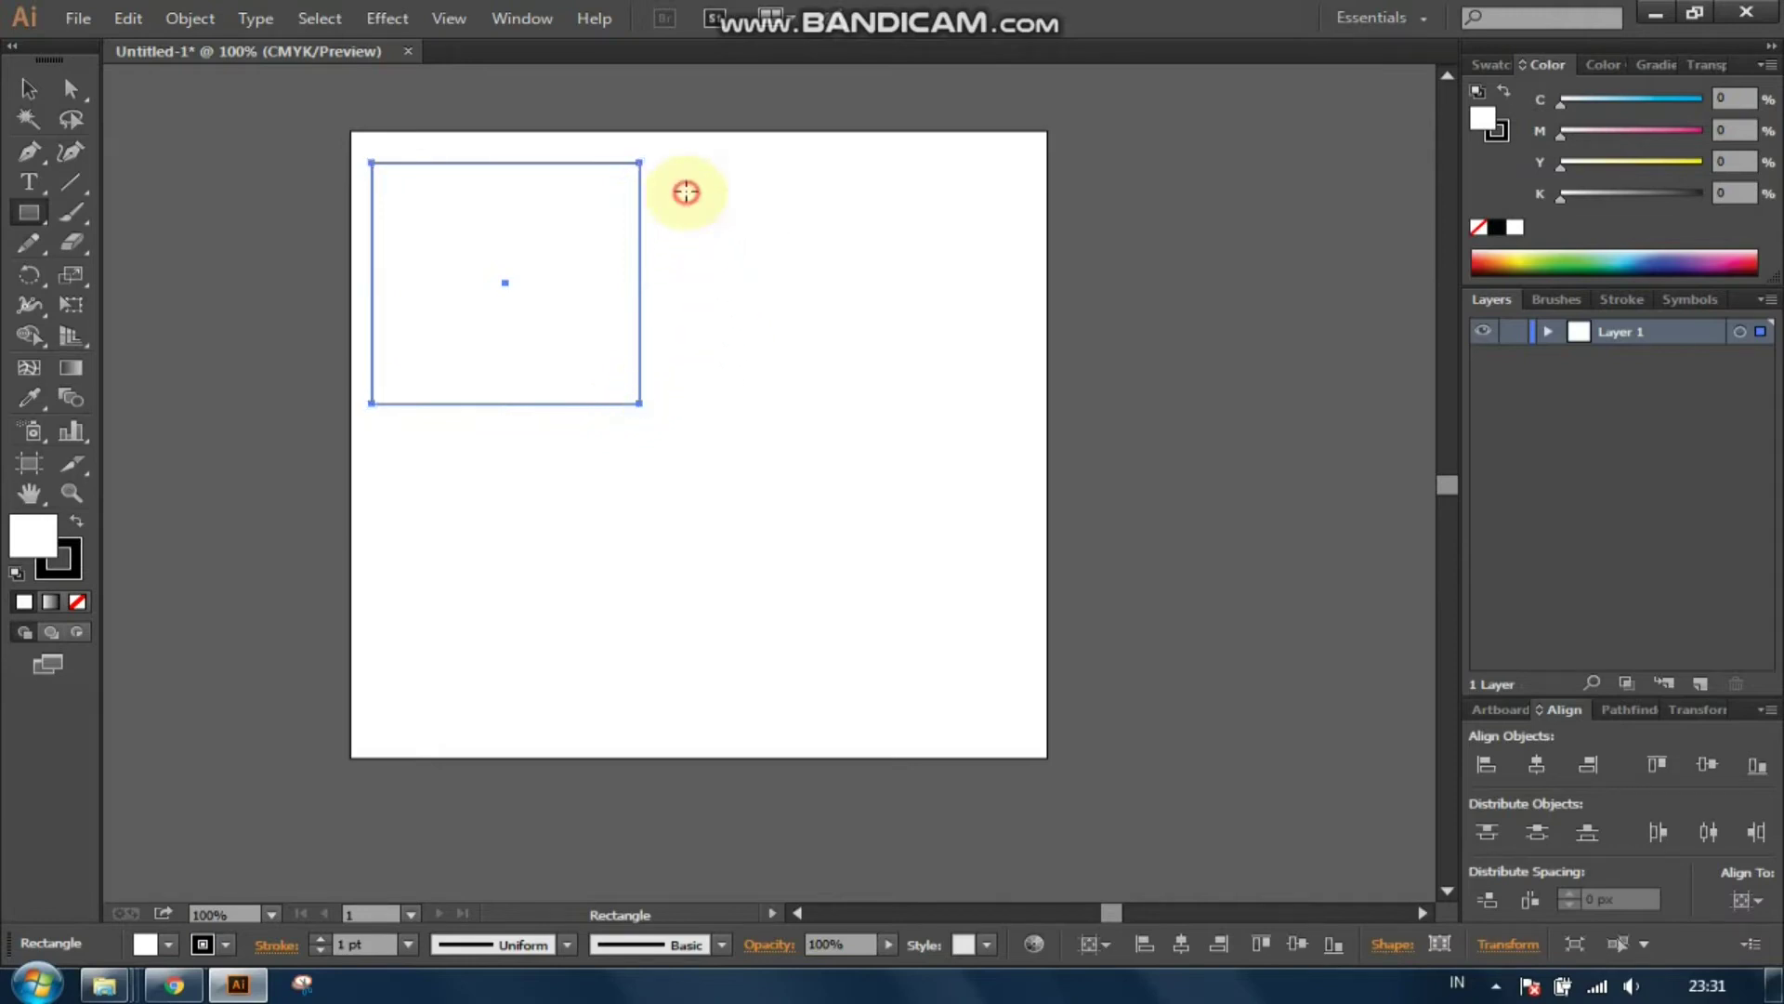
pyautogui.moveTo(686, 192); pyautogui.dragTo(921, 403)
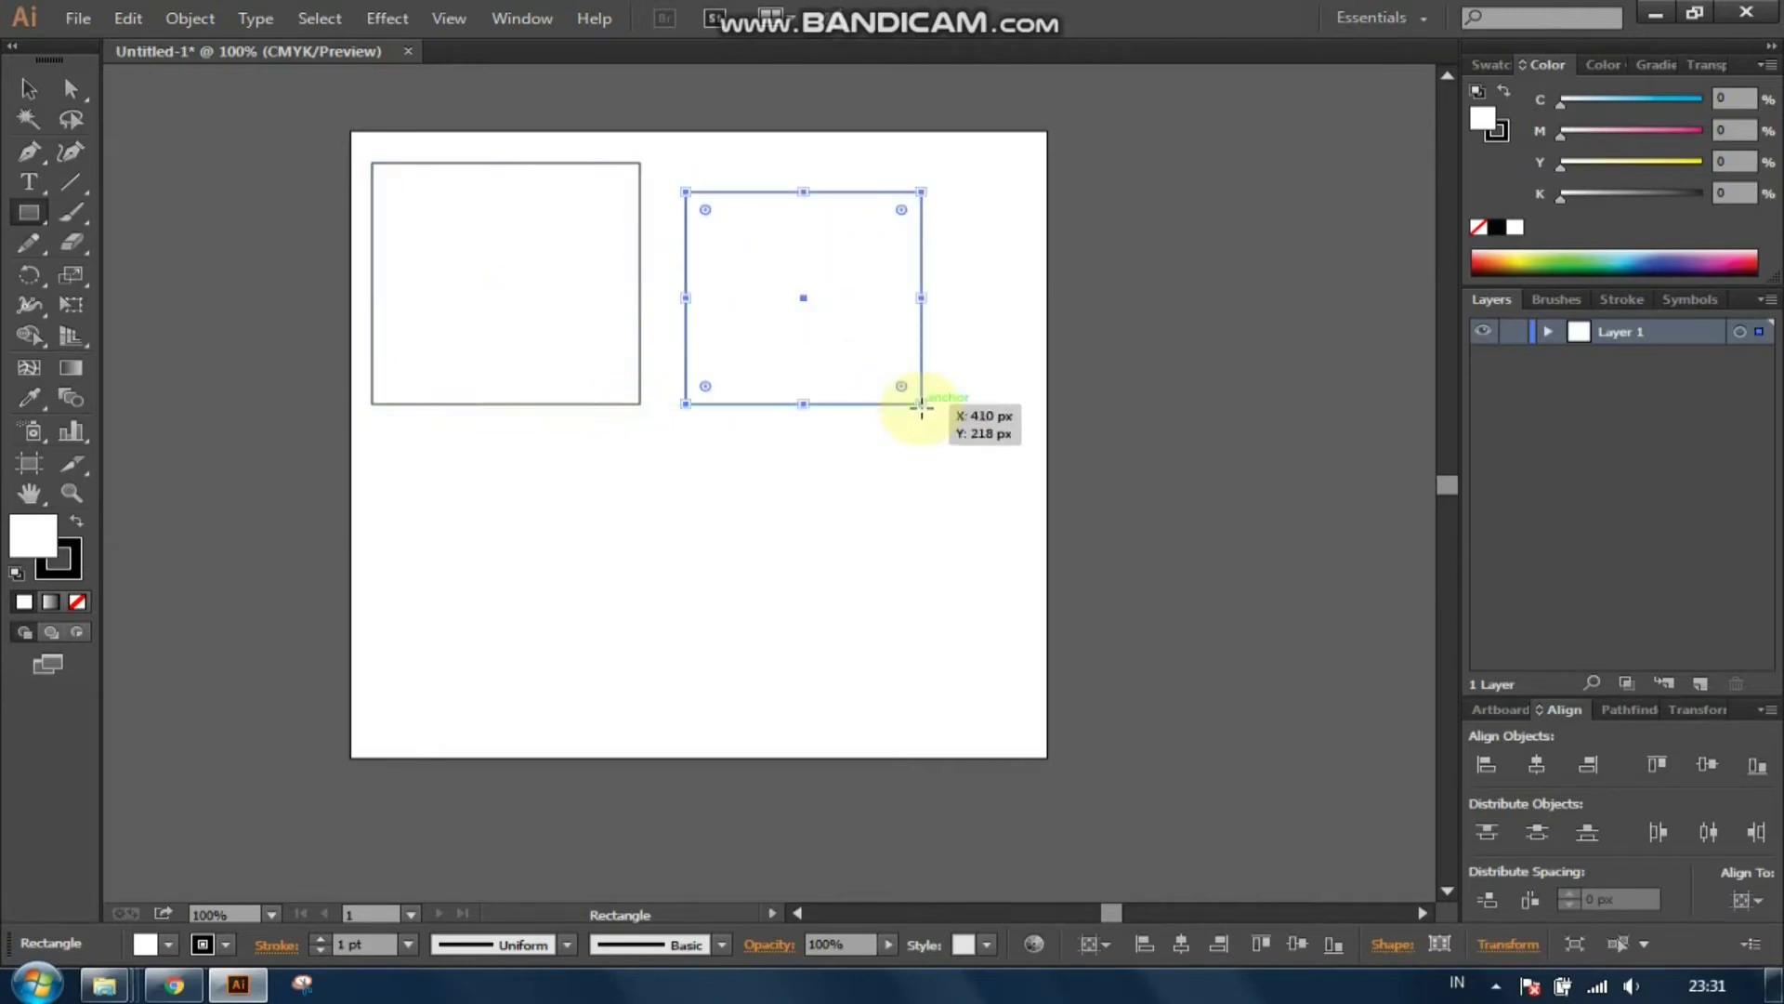
pyautogui.click(28, 88)
pyautogui.click(269, 102)
pyautogui.moveTo(358, 140); pyautogui.dragTo(856, 414)
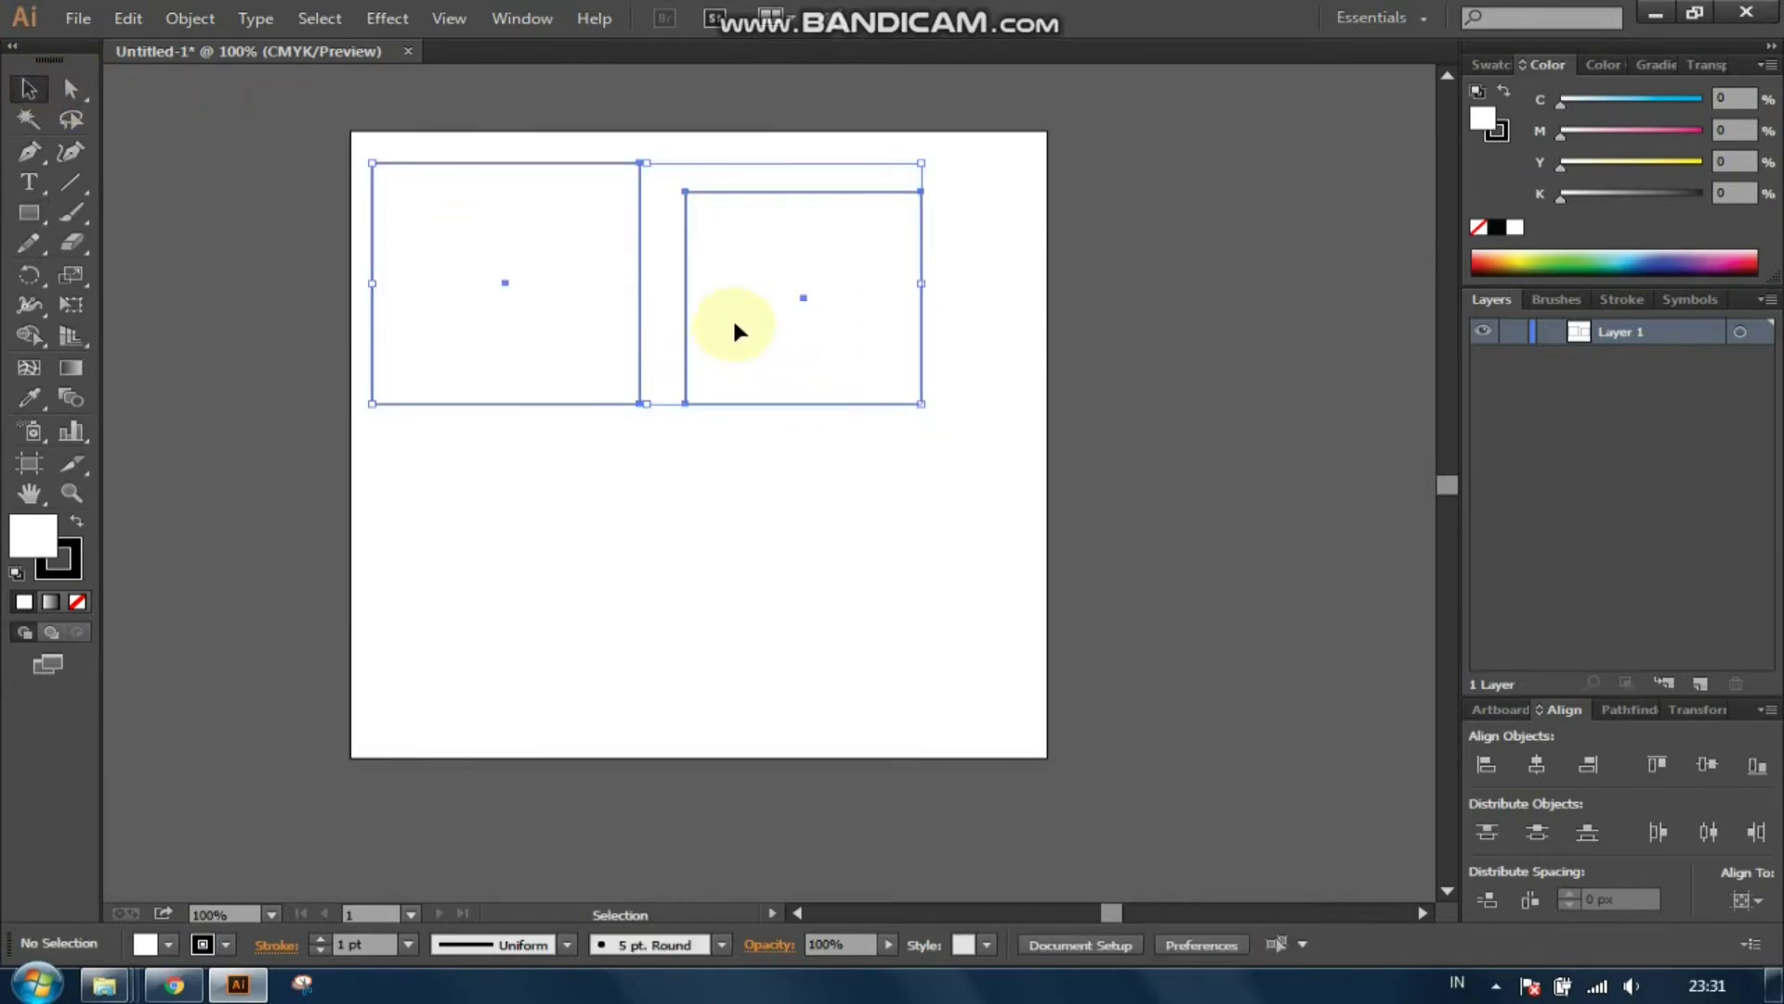
pyautogui.press('Delete')
# Step: Draw an overlapping rounded square, circle, hexagon and five-point star on the artboard
pyautogui.moveTo(29, 213); pyautogui.dragTo(186, 259)
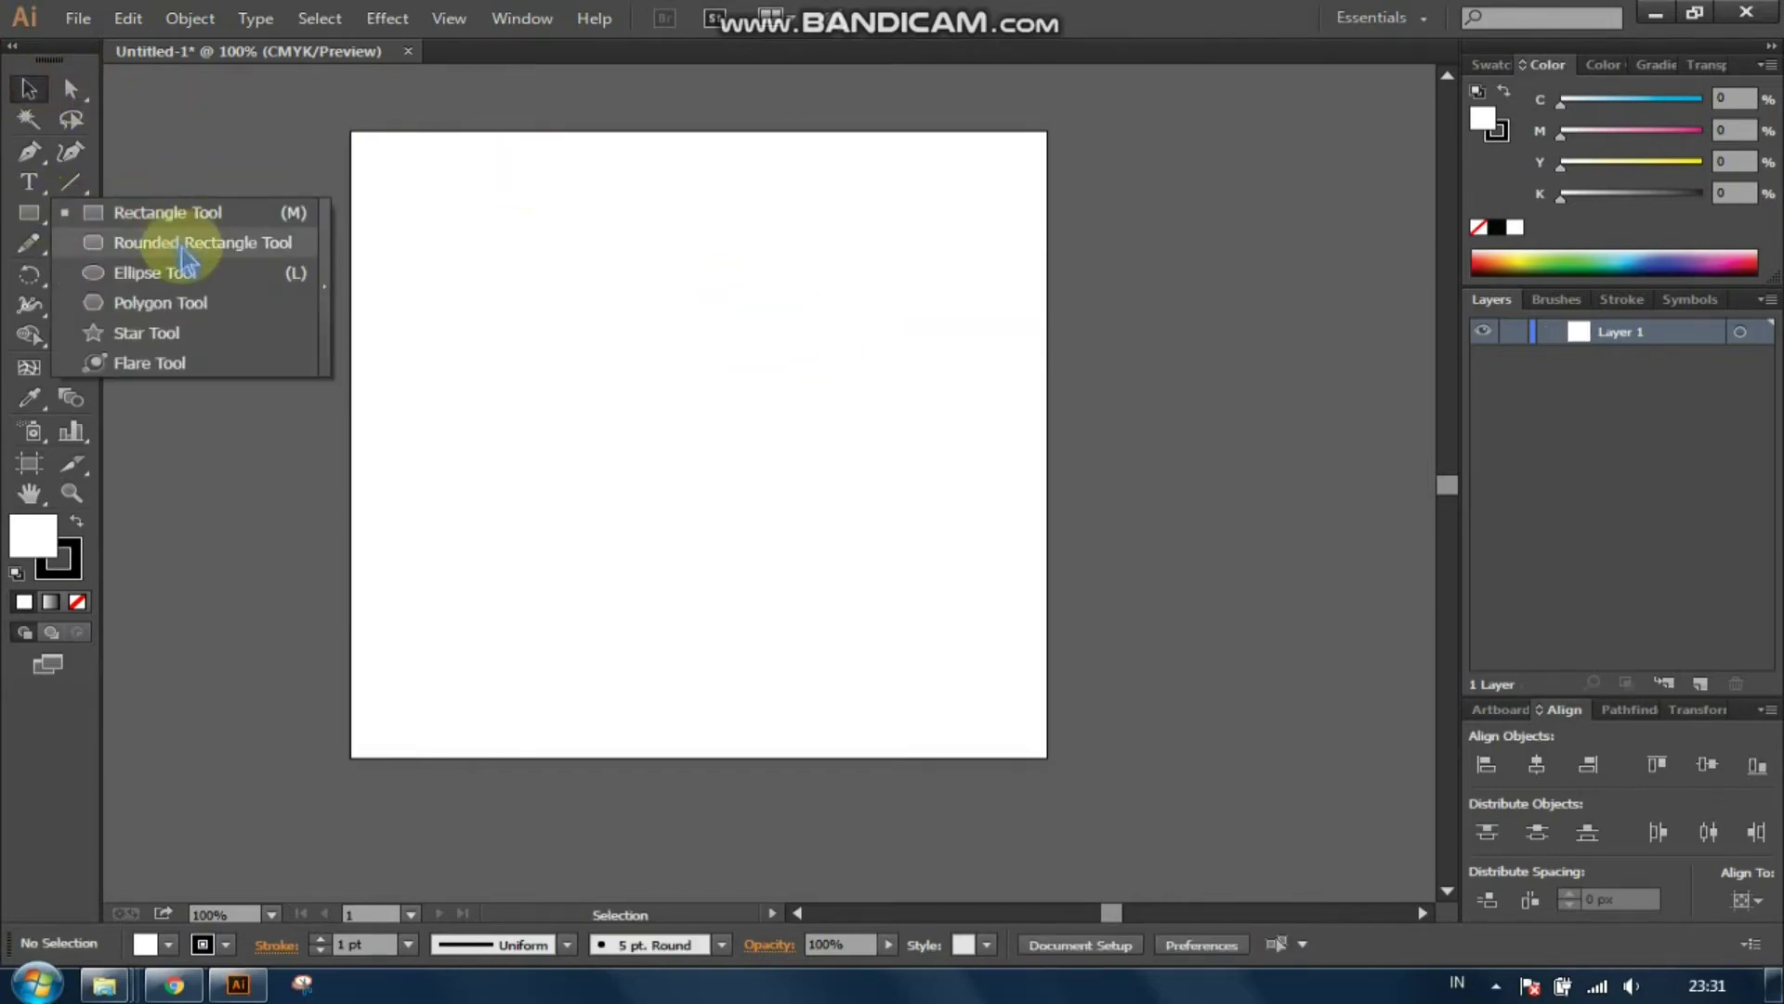
pyautogui.moveTo(590, 345); pyautogui.dragTo(721, 461)
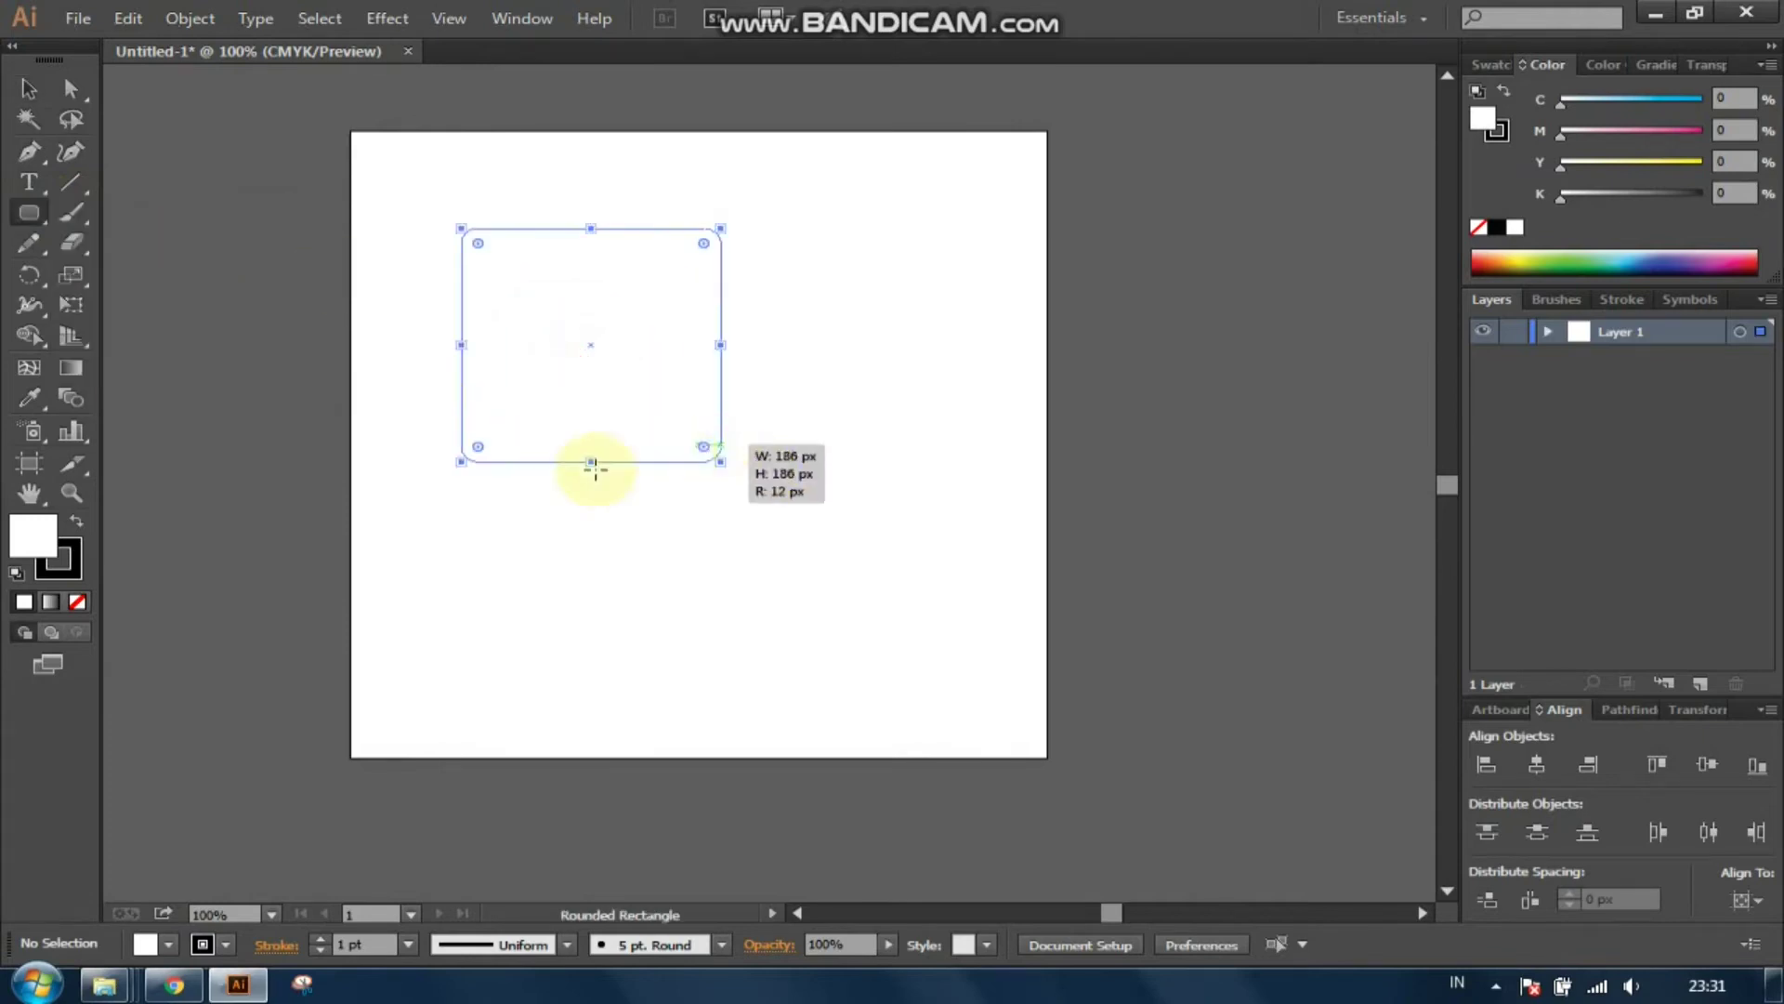
pyautogui.moveTo(33, 216)
pyautogui.mouseDown()
pyautogui.moveTo(56, 244)
pyautogui.moveTo(149, 272)
pyautogui.mouseUp()
pyautogui.moveTo(434, 461); pyautogui.dragTo(541, 558)
pyautogui.moveTo(29, 213); pyautogui.dragTo(149, 298)
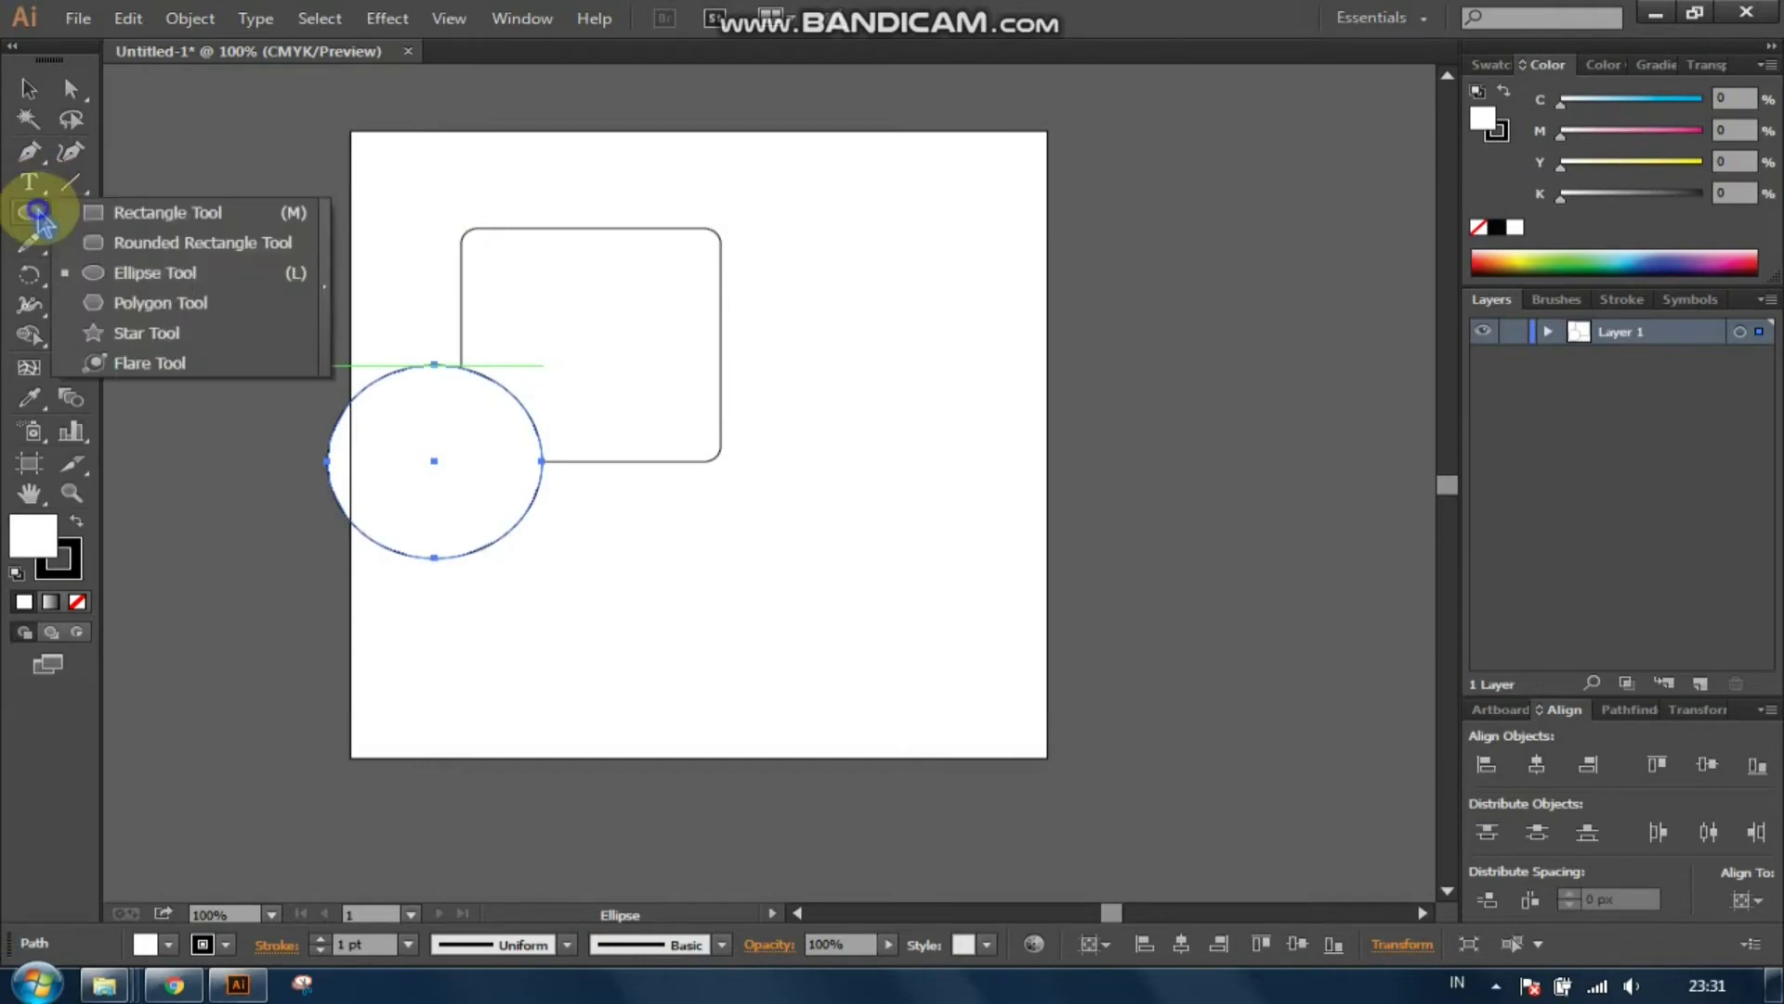
pyautogui.moveTo(819, 356); pyautogui.dragTo(929, 432)
pyautogui.moveTo(29, 212); pyautogui.dragTo(123, 337)
pyautogui.moveTo(643, 534); pyautogui.dragTo(715, 635)
# Step: Marquee-select all four shapes and delete them
pyautogui.click(29, 88)
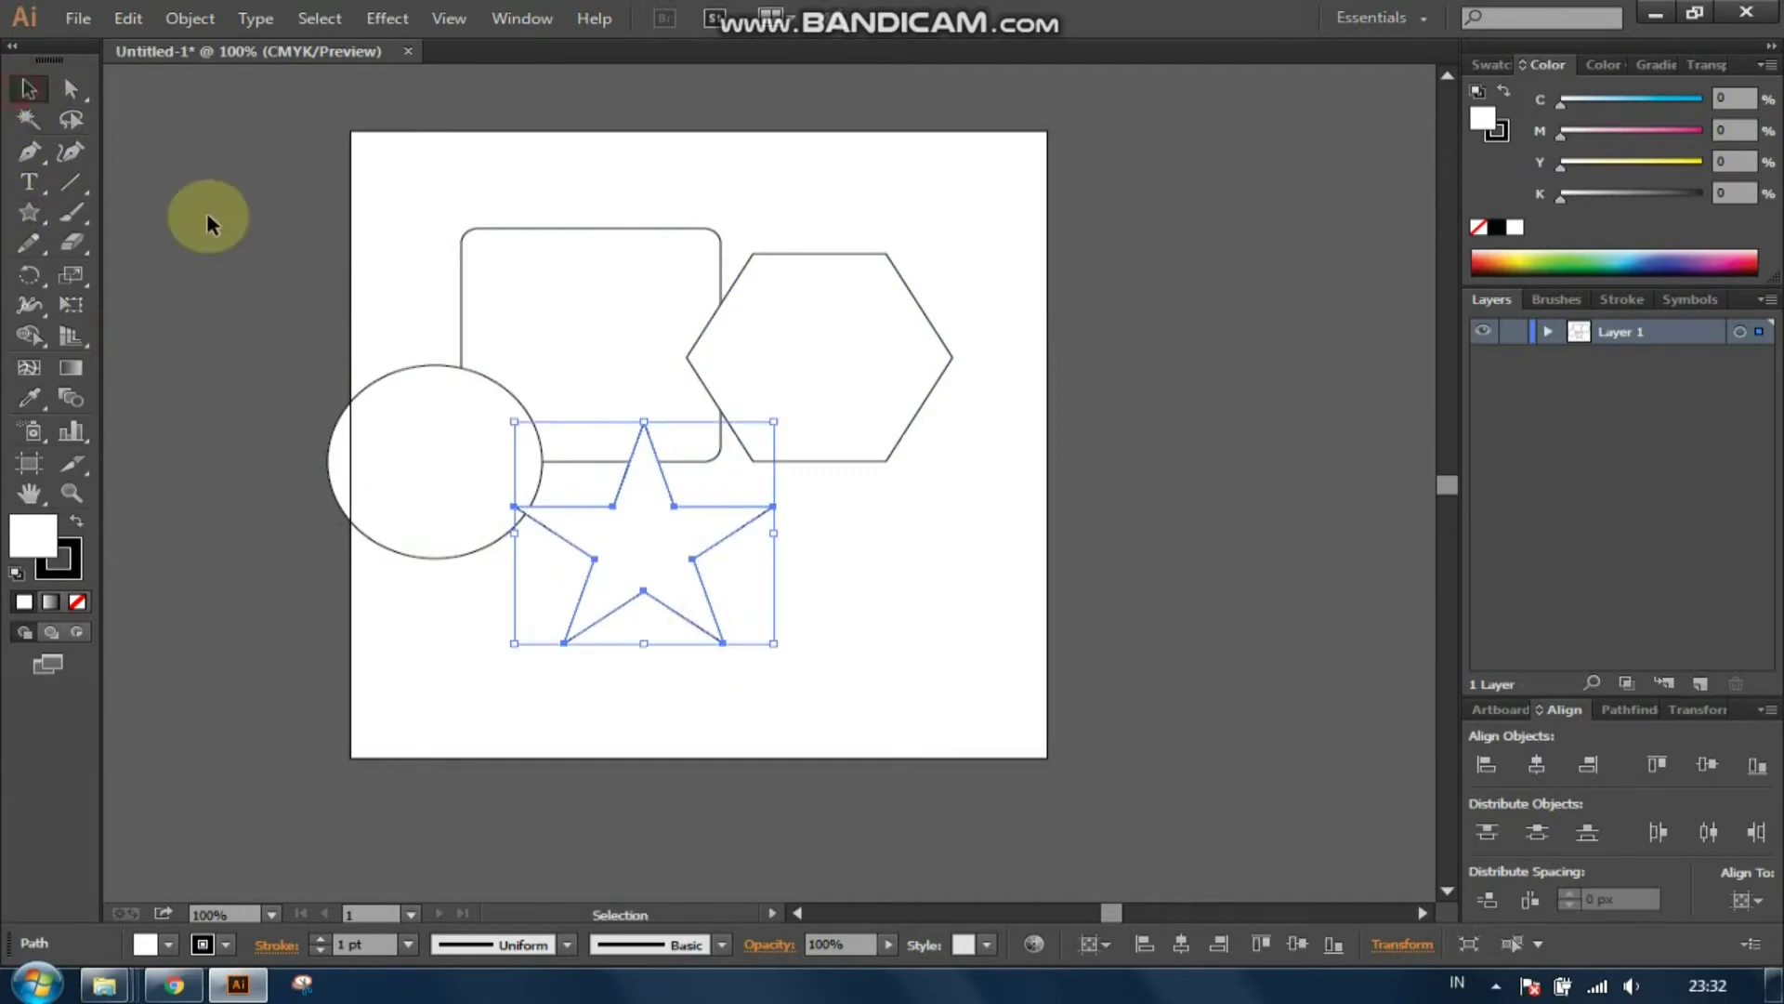
pyautogui.moveTo(300, 131); pyautogui.dragTo(936, 588)
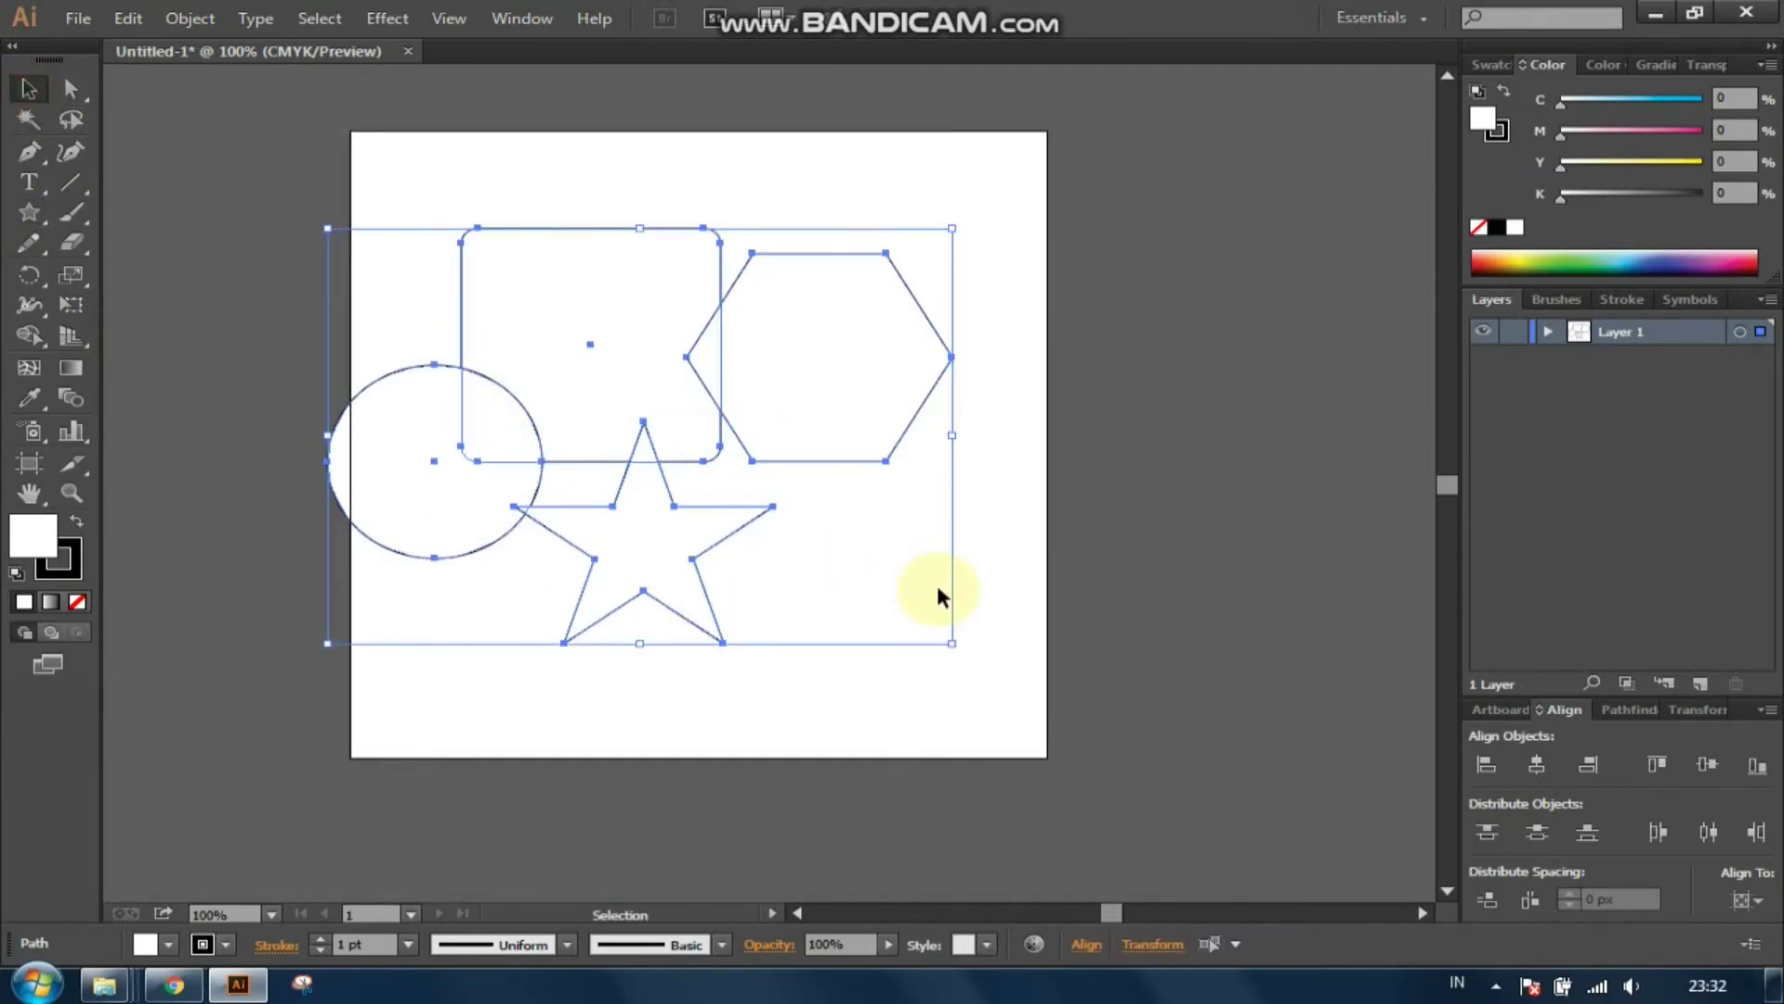
pyautogui.press('Delete')
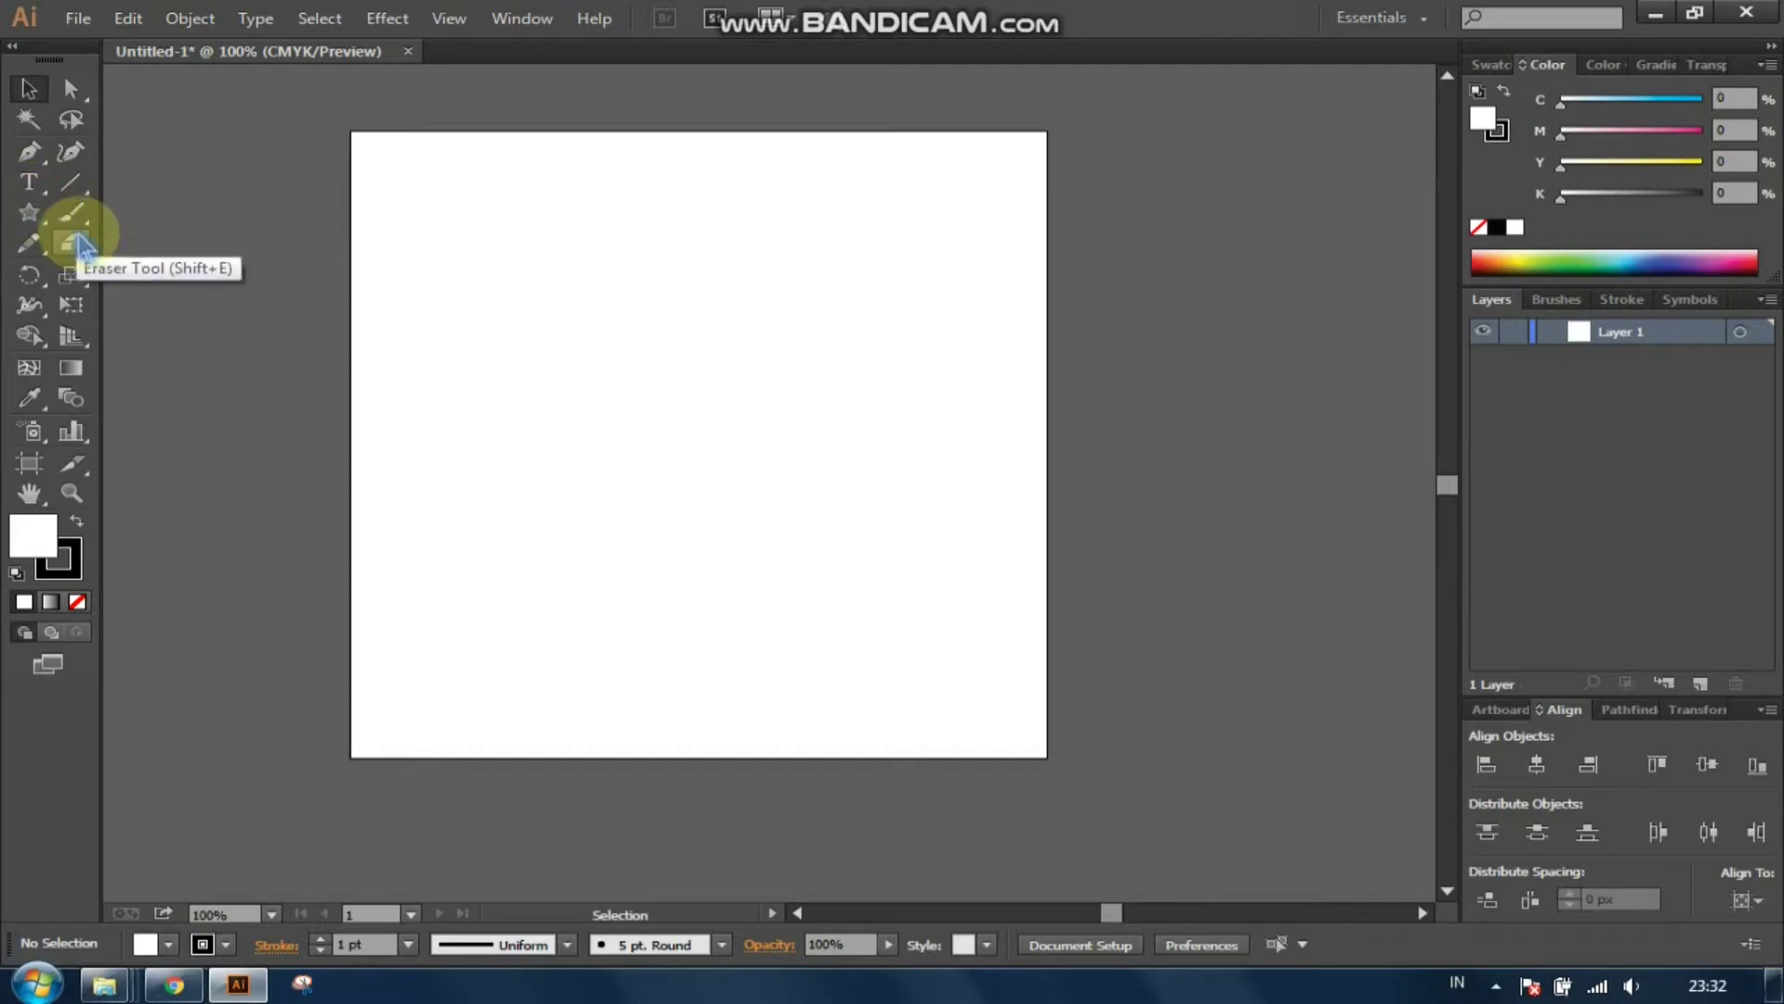
# Step: Place the text line 'sadbfasbnfajbs' near the artboard's top left with the Type tool
pyautogui.click(29, 185)
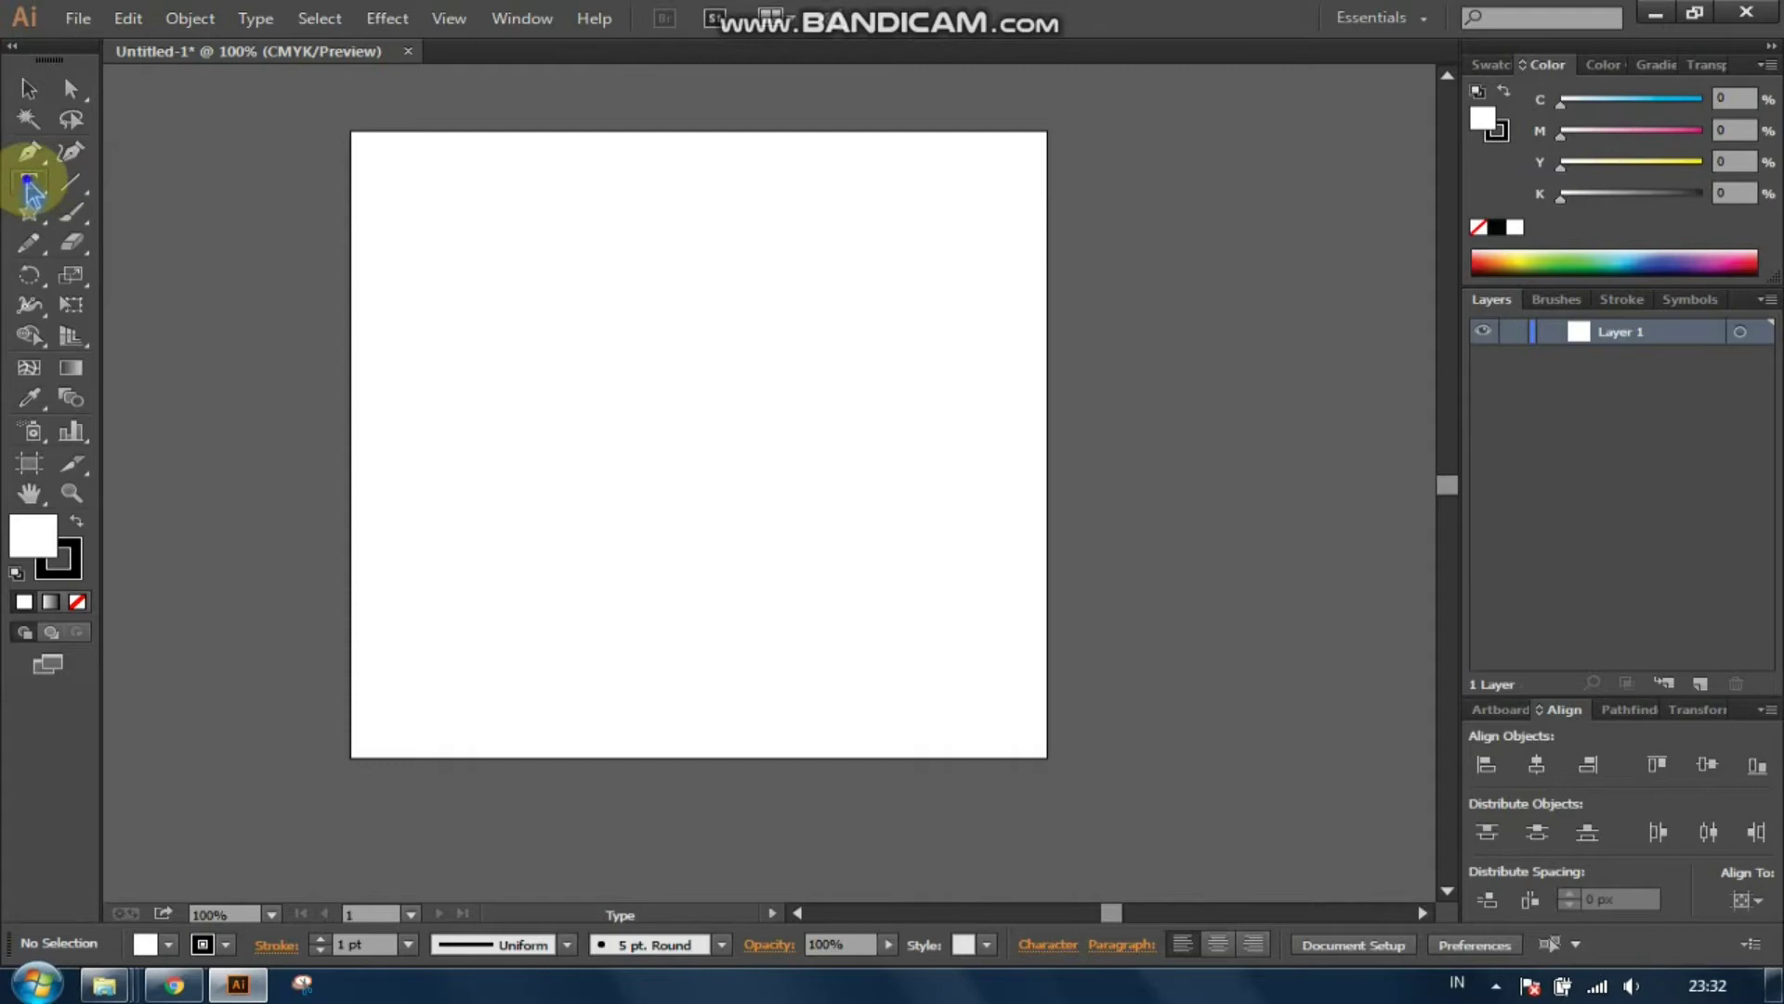
pyautogui.click(29, 184)
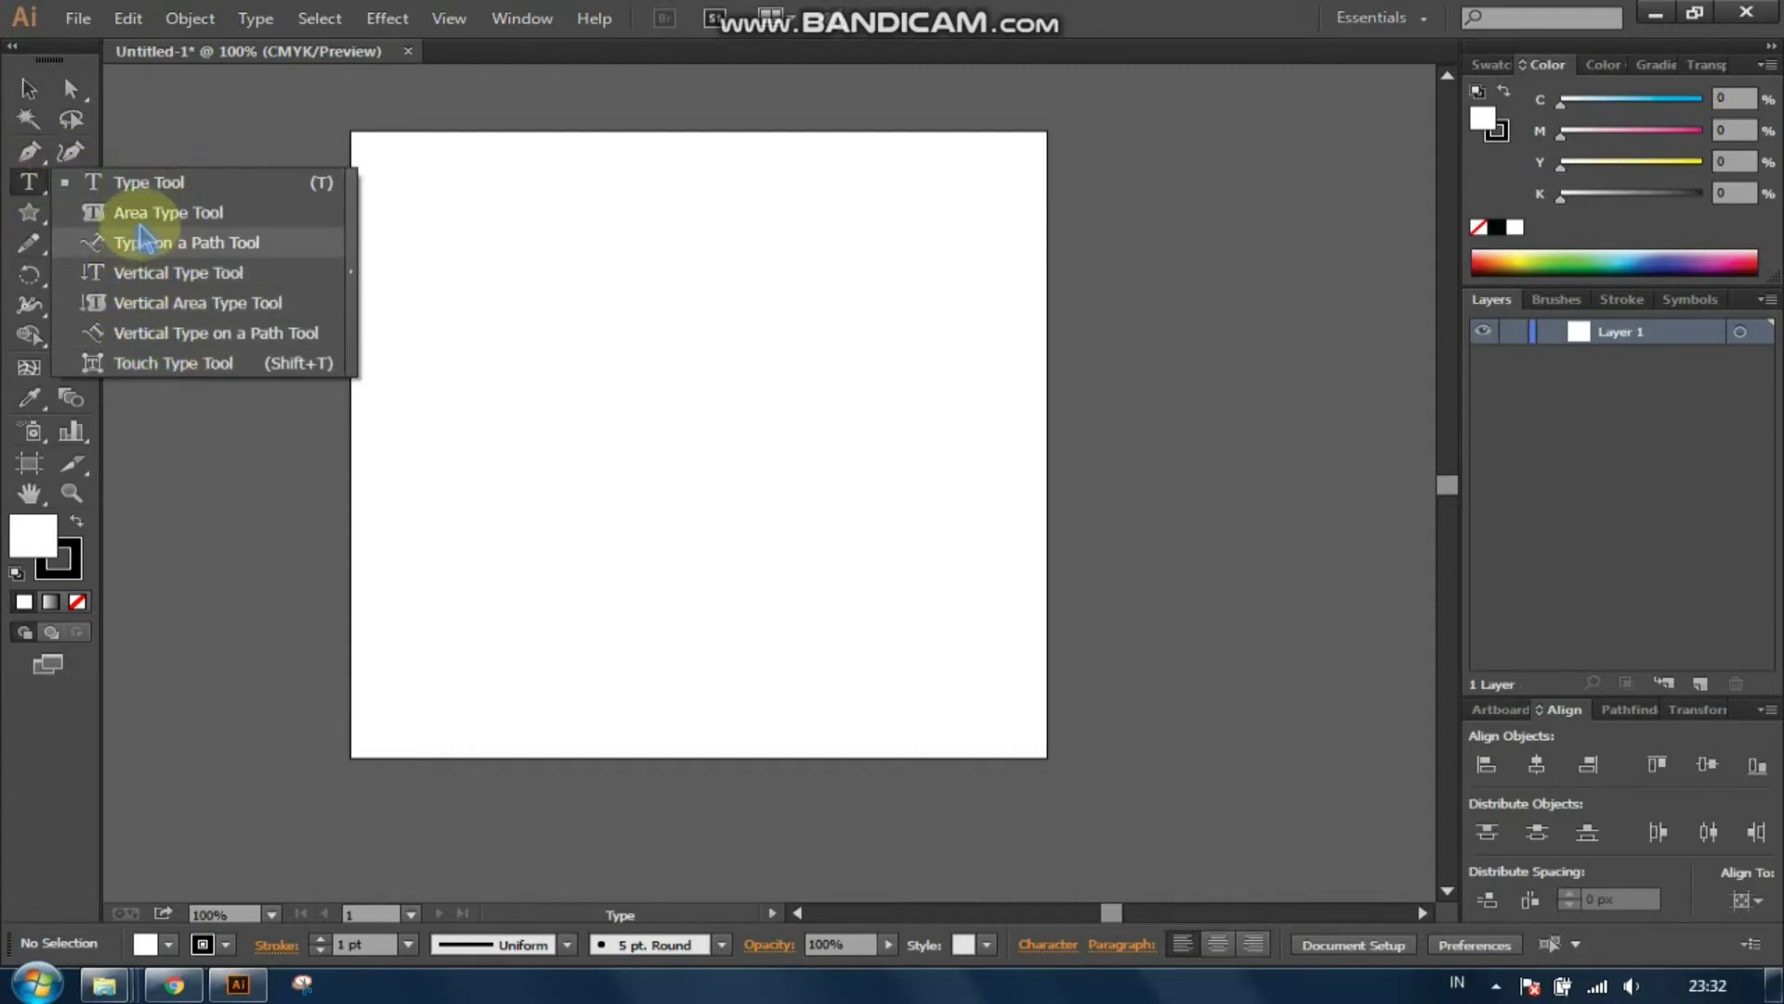
pyautogui.click(135, 186)
pyautogui.click(479, 270)
pyautogui.write('sadbfasbnfajbsj')
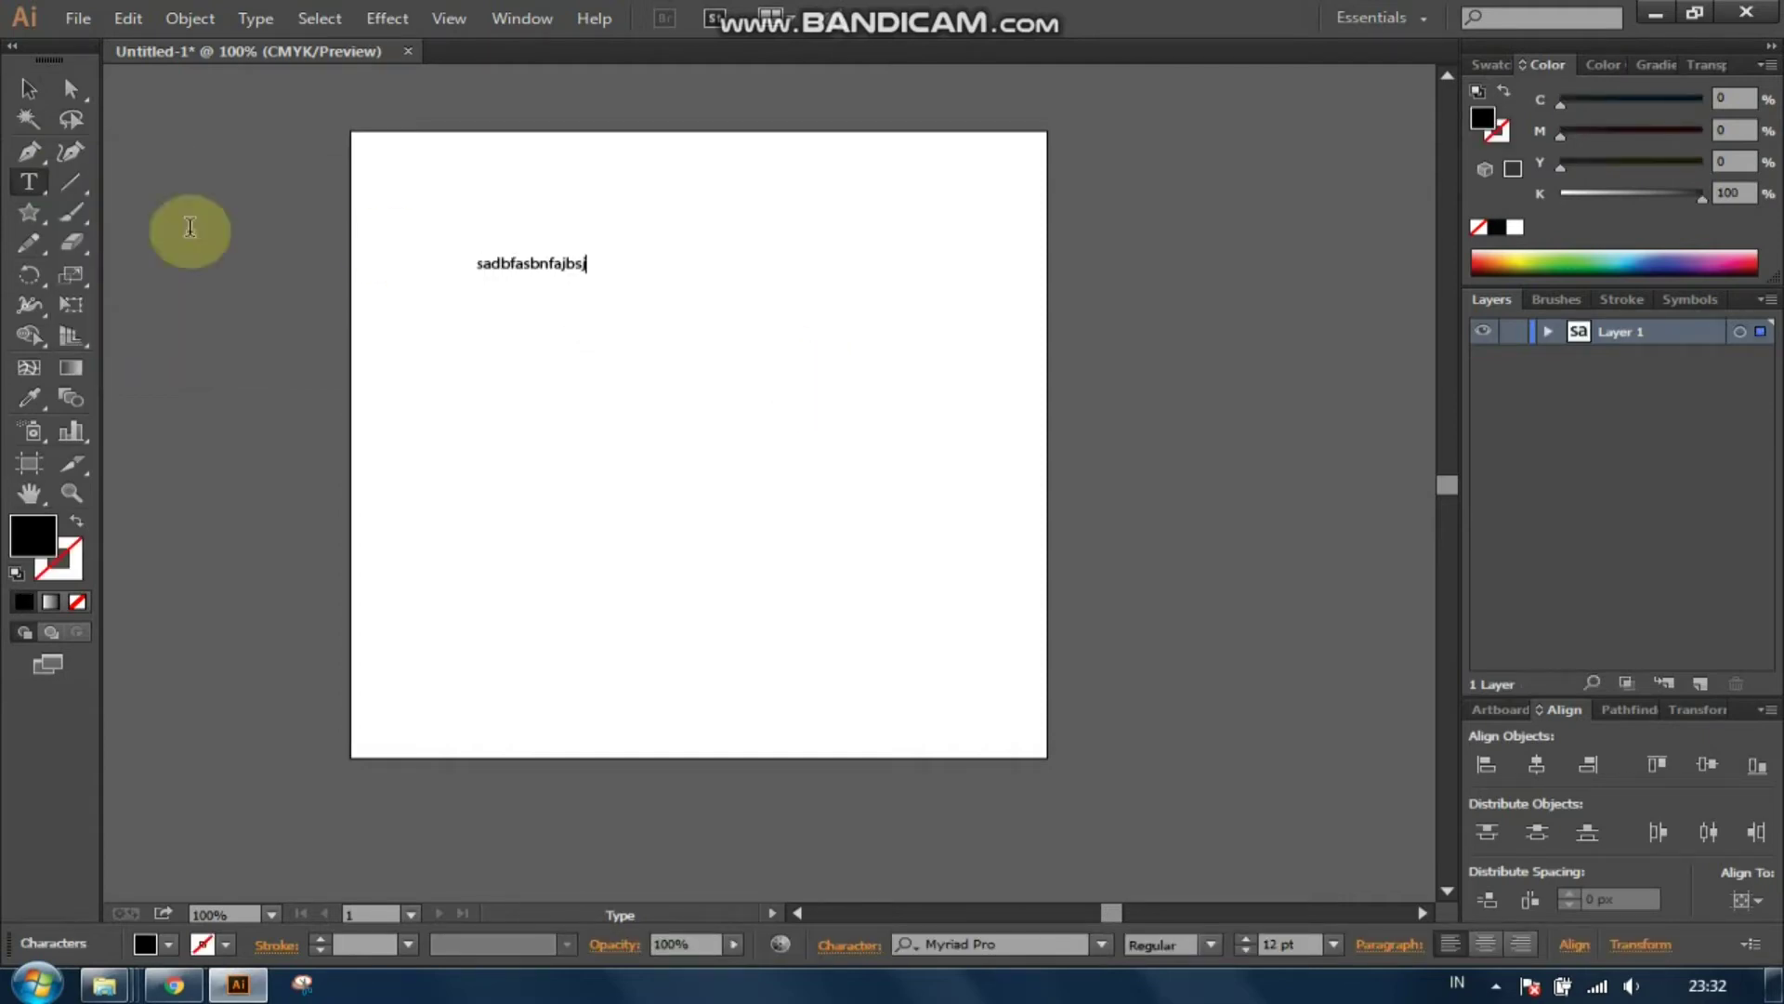
# Step: Try Type on a Path on empty canvas, triggering the path-required alert
pyautogui.click(31, 180)
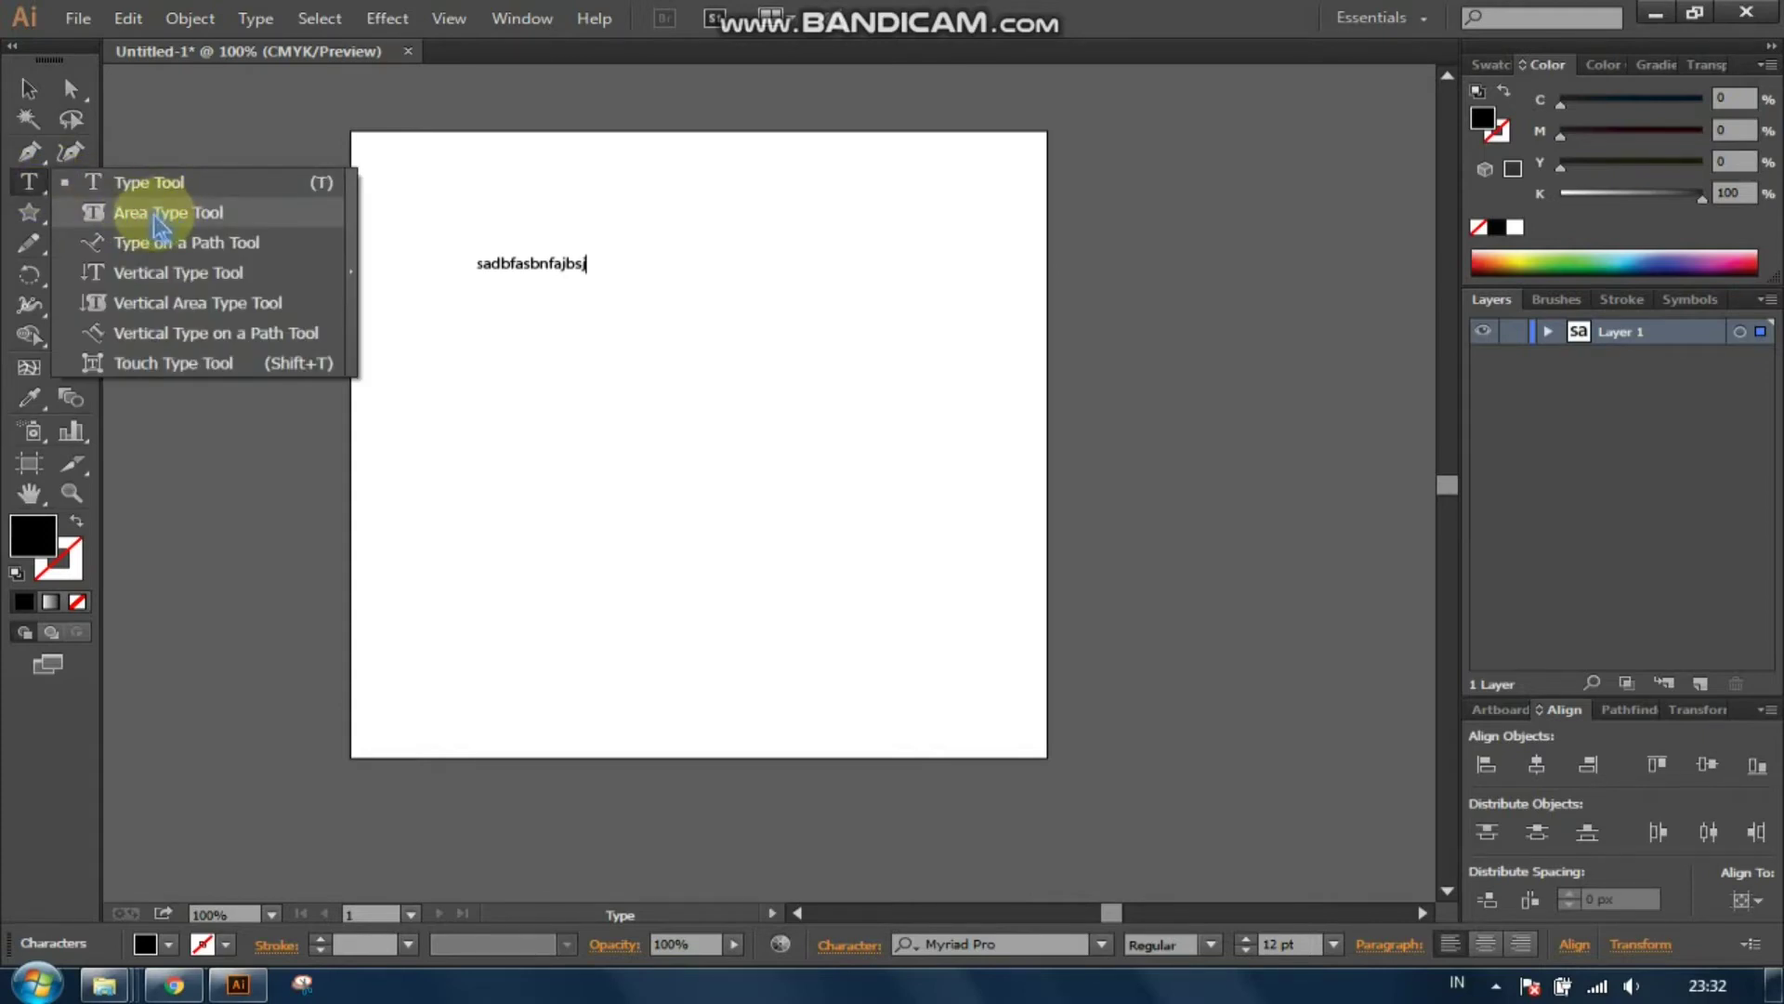
pyautogui.click(195, 254)
pyautogui.click(503, 360)
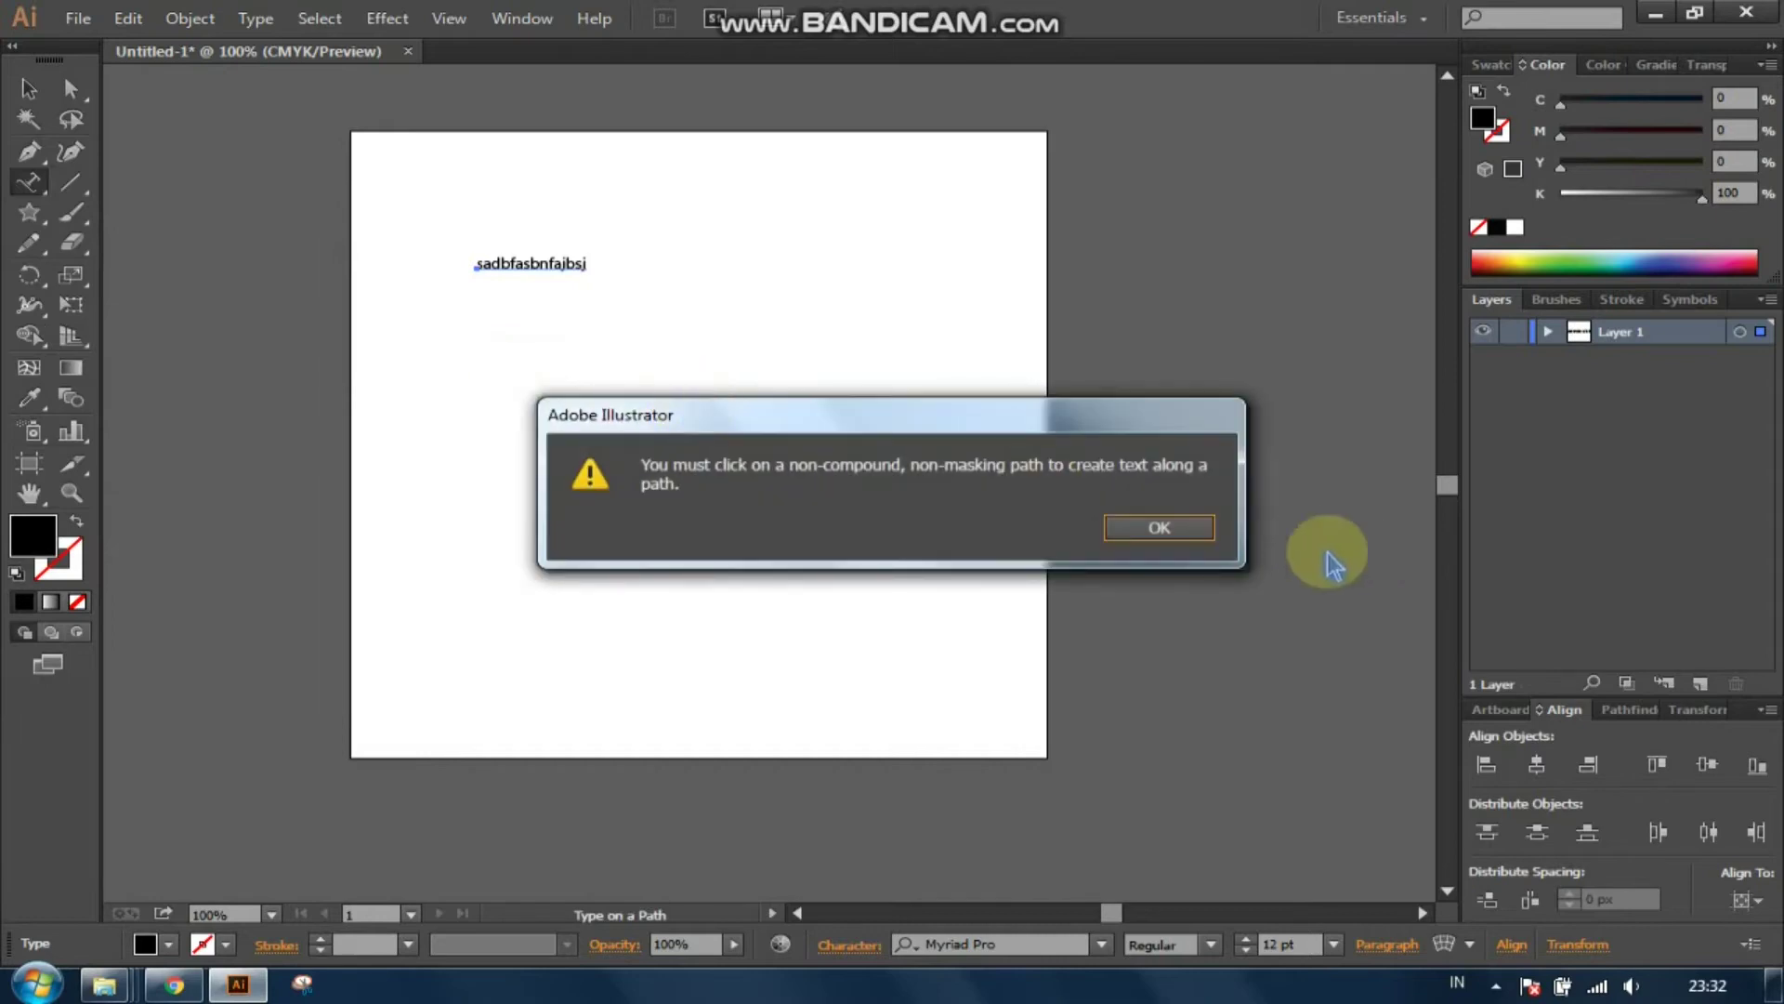
# Step: Dismiss the alert, try Vertical Type on a Path on empty canvas, and dismiss the alert again
pyautogui.click(1196, 527)
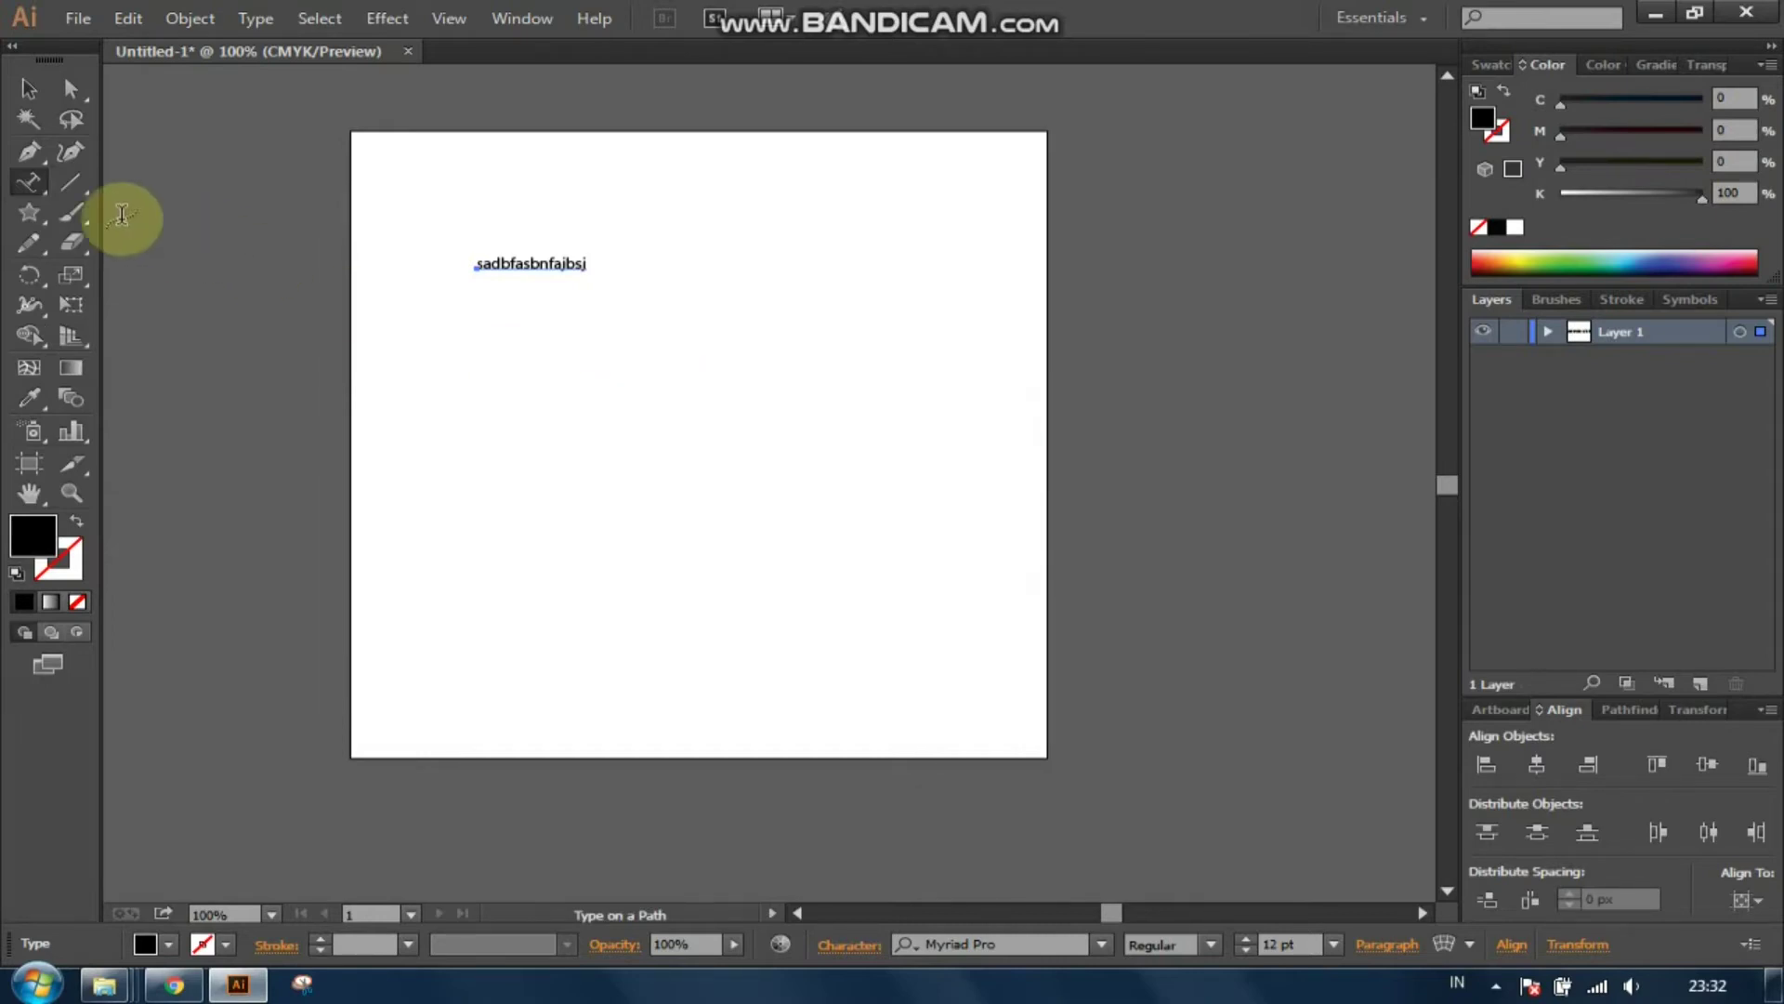
pyautogui.click(34, 183)
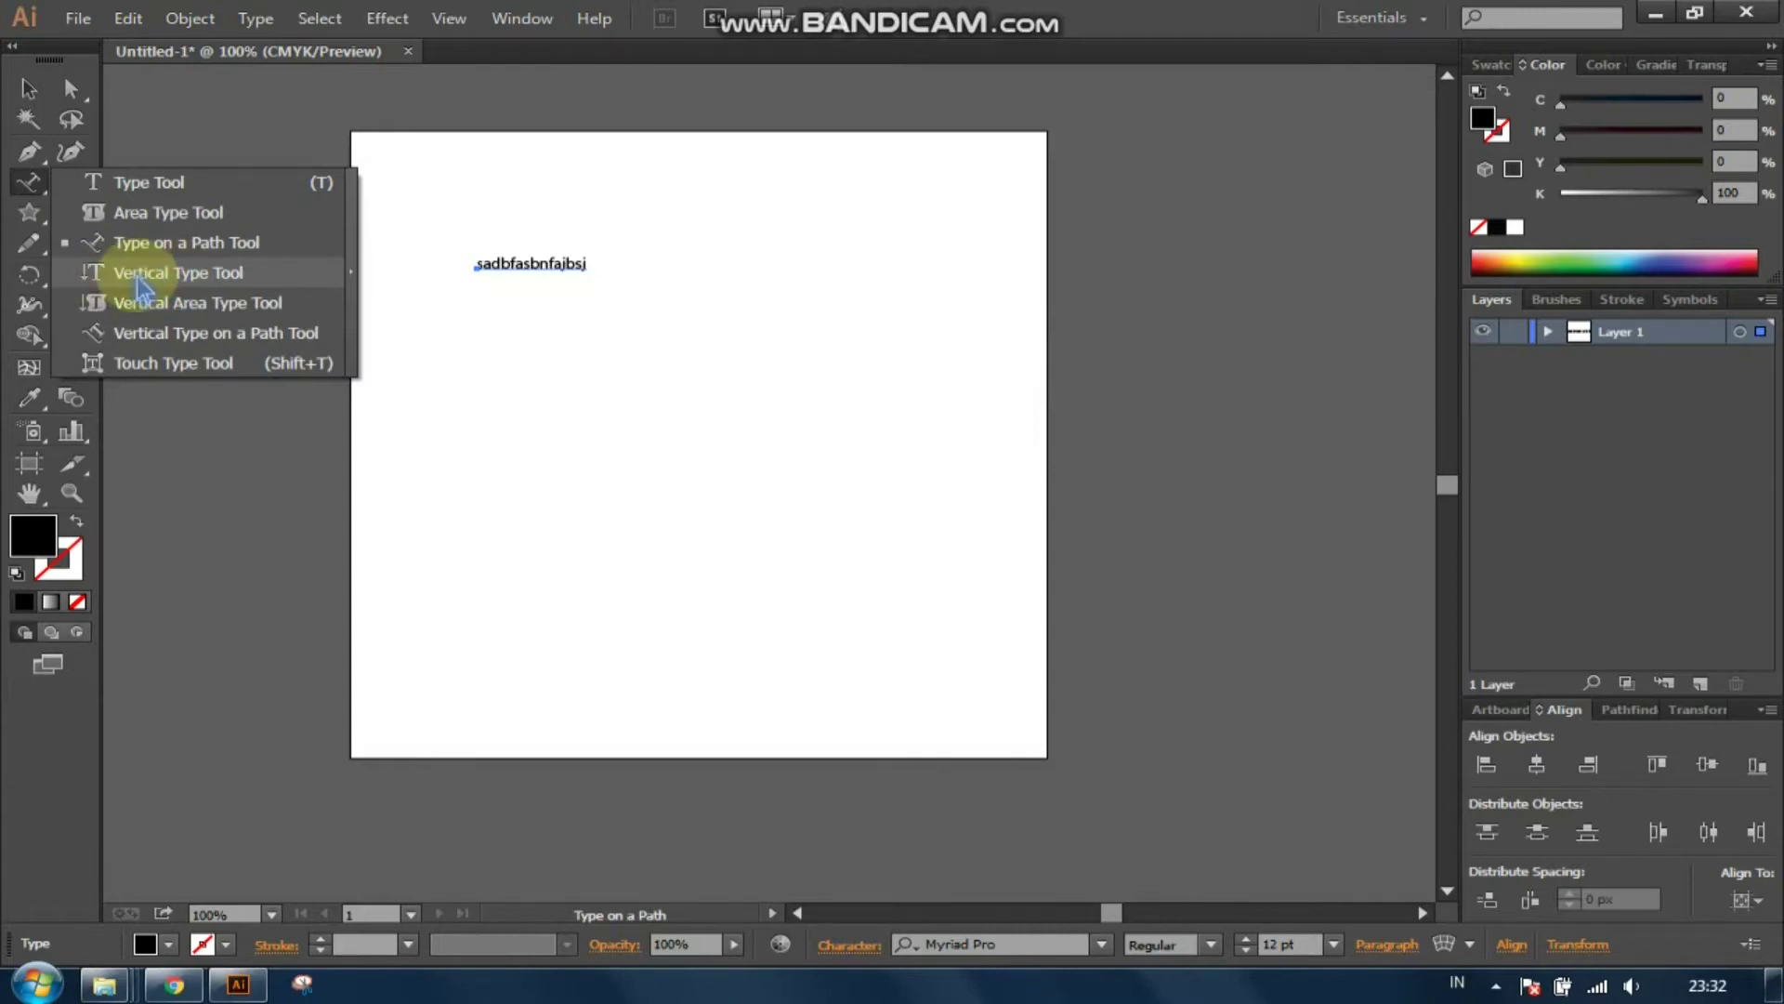
pyautogui.click(223, 333)
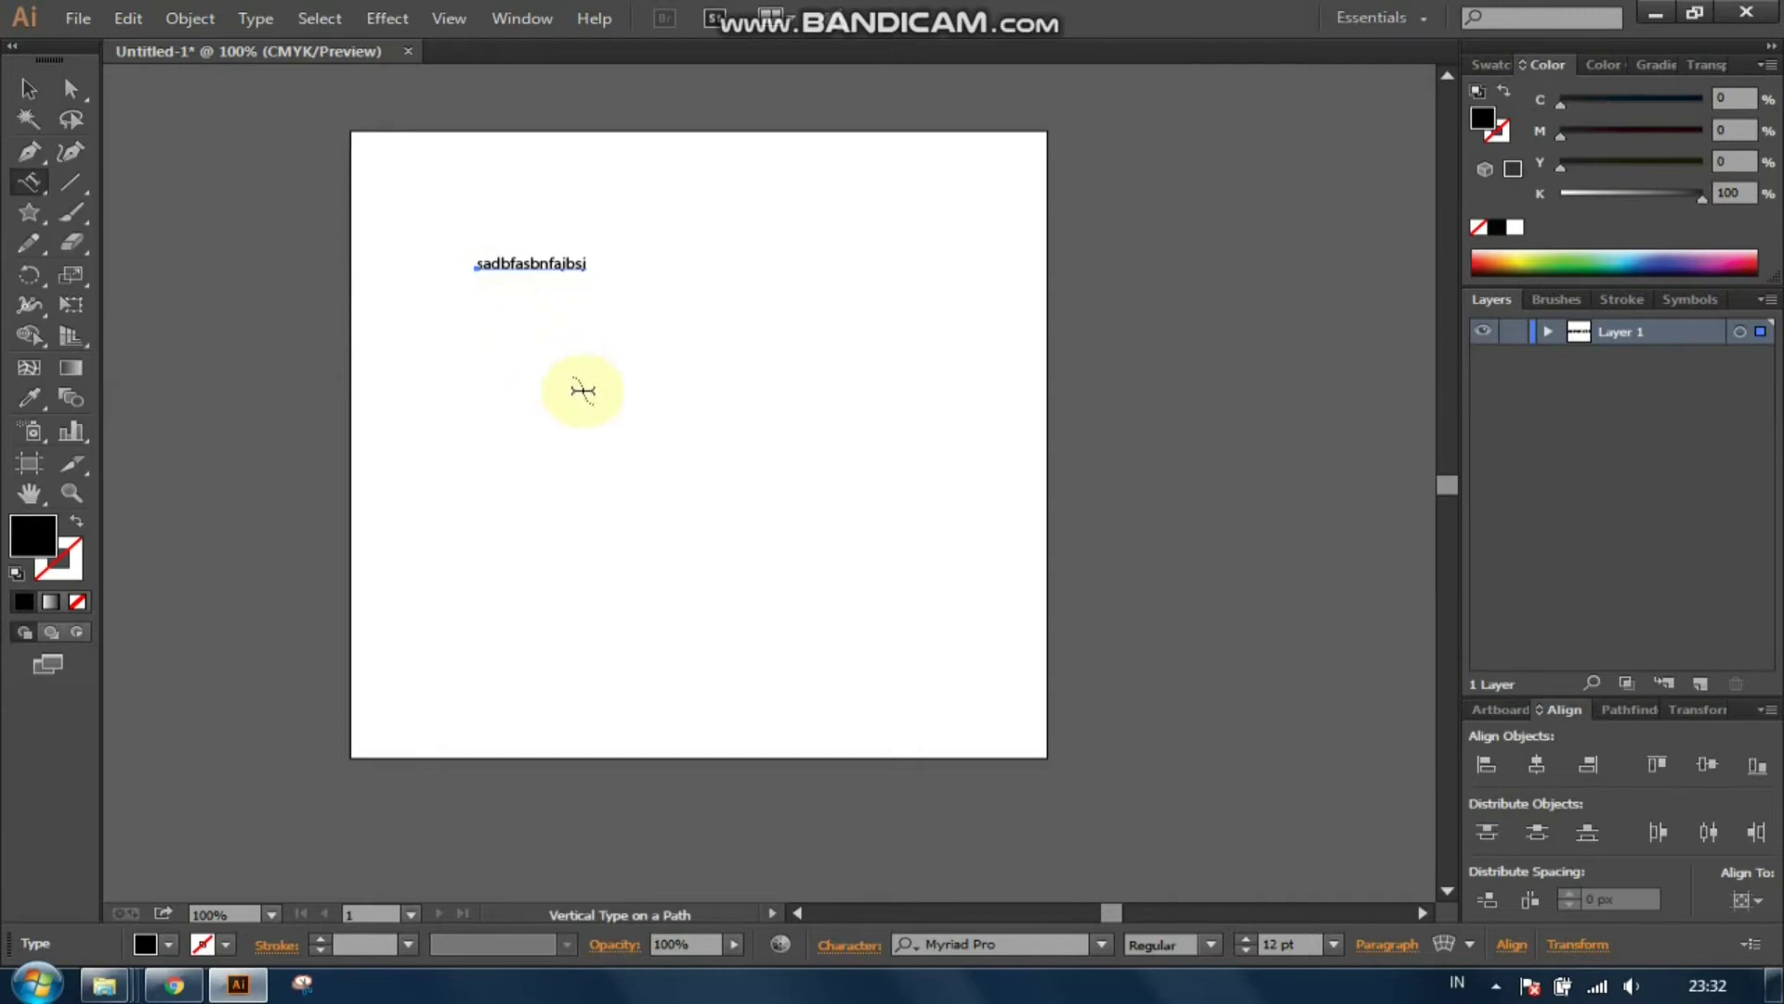
pyautogui.click(650, 428)
pyautogui.click(1145, 526)
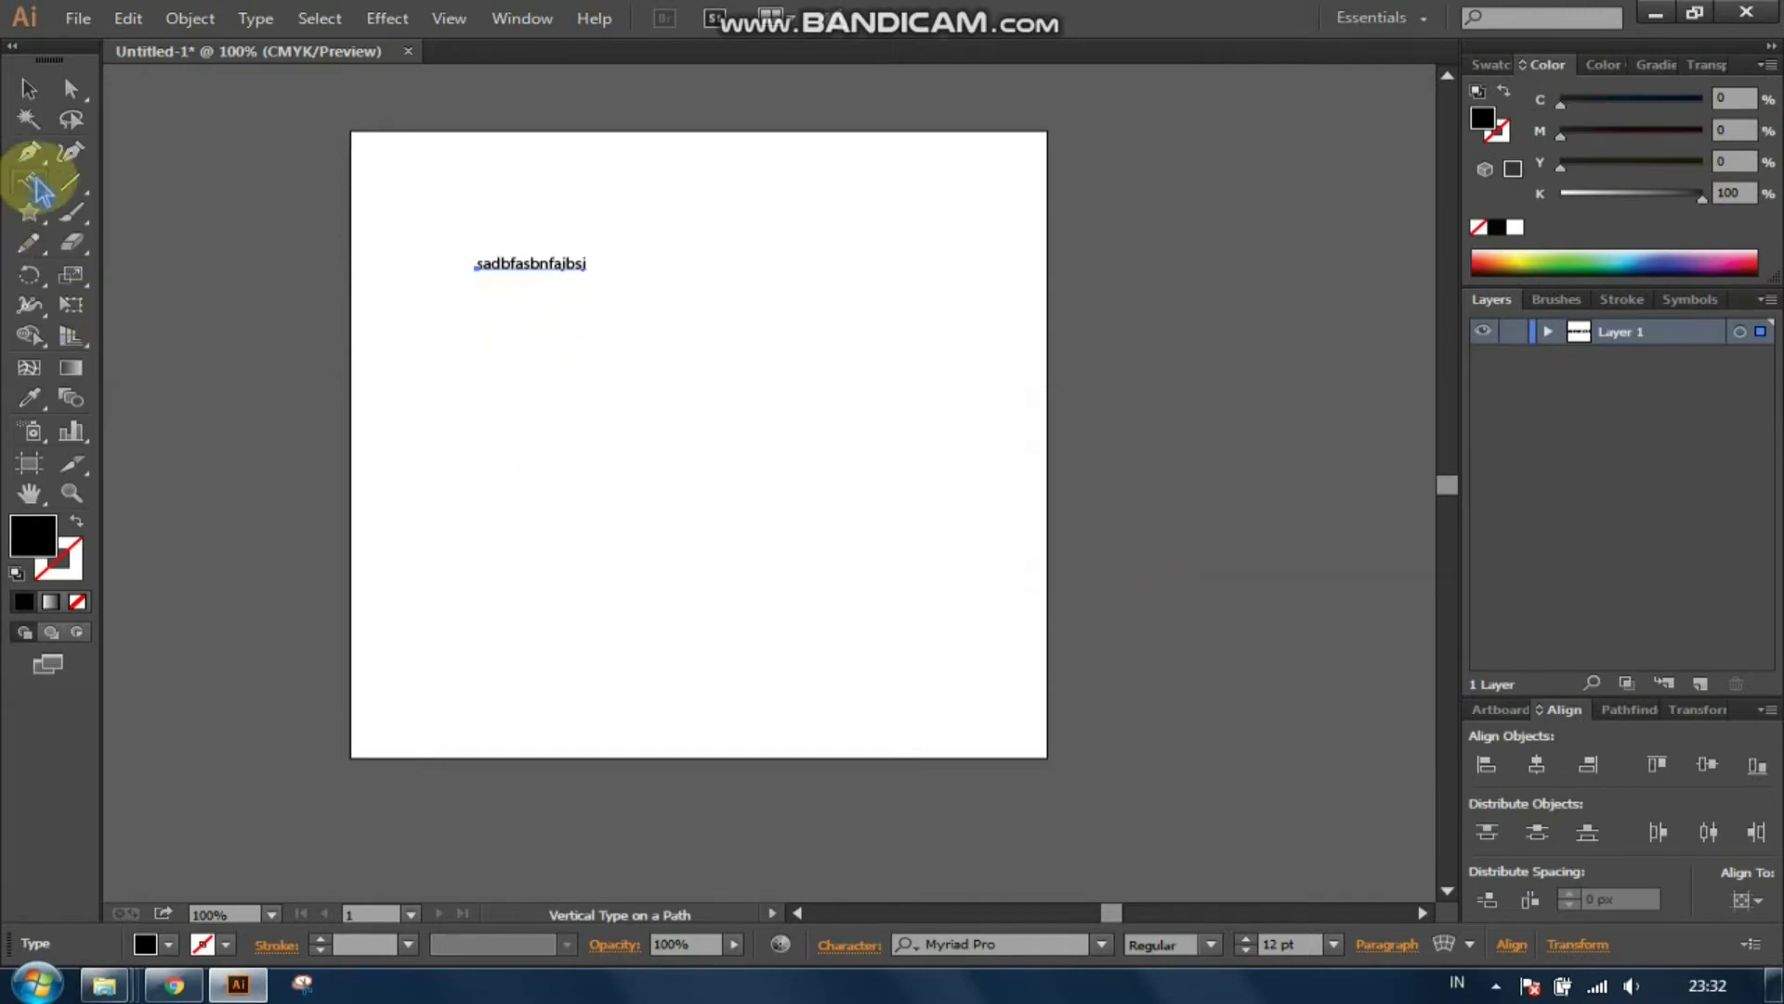
pyautogui.moveTo(35, 191); pyautogui.dragTo(192, 316)
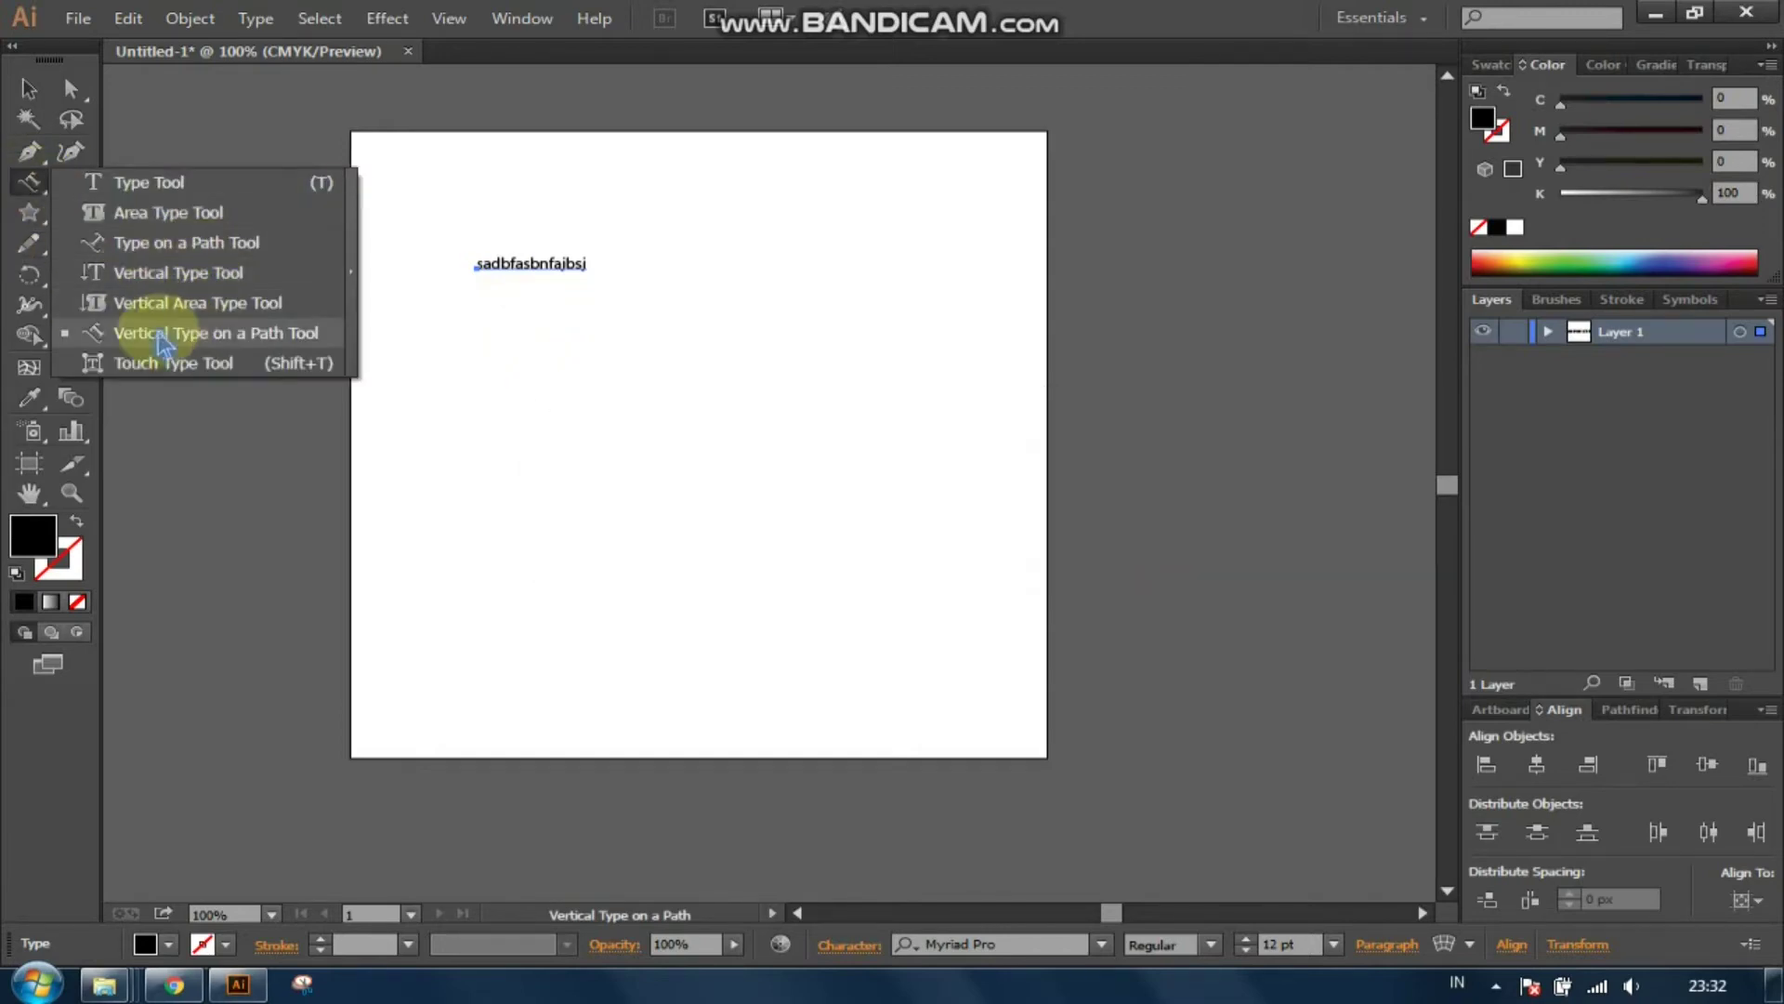
pyautogui.moveTo(193, 316)
pyautogui.mouseDown()
pyautogui.moveTo(237, 371)
pyautogui.moveTo(178, 249)
pyautogui.moveTo(37, 193)
pyautogui.mouseUp()
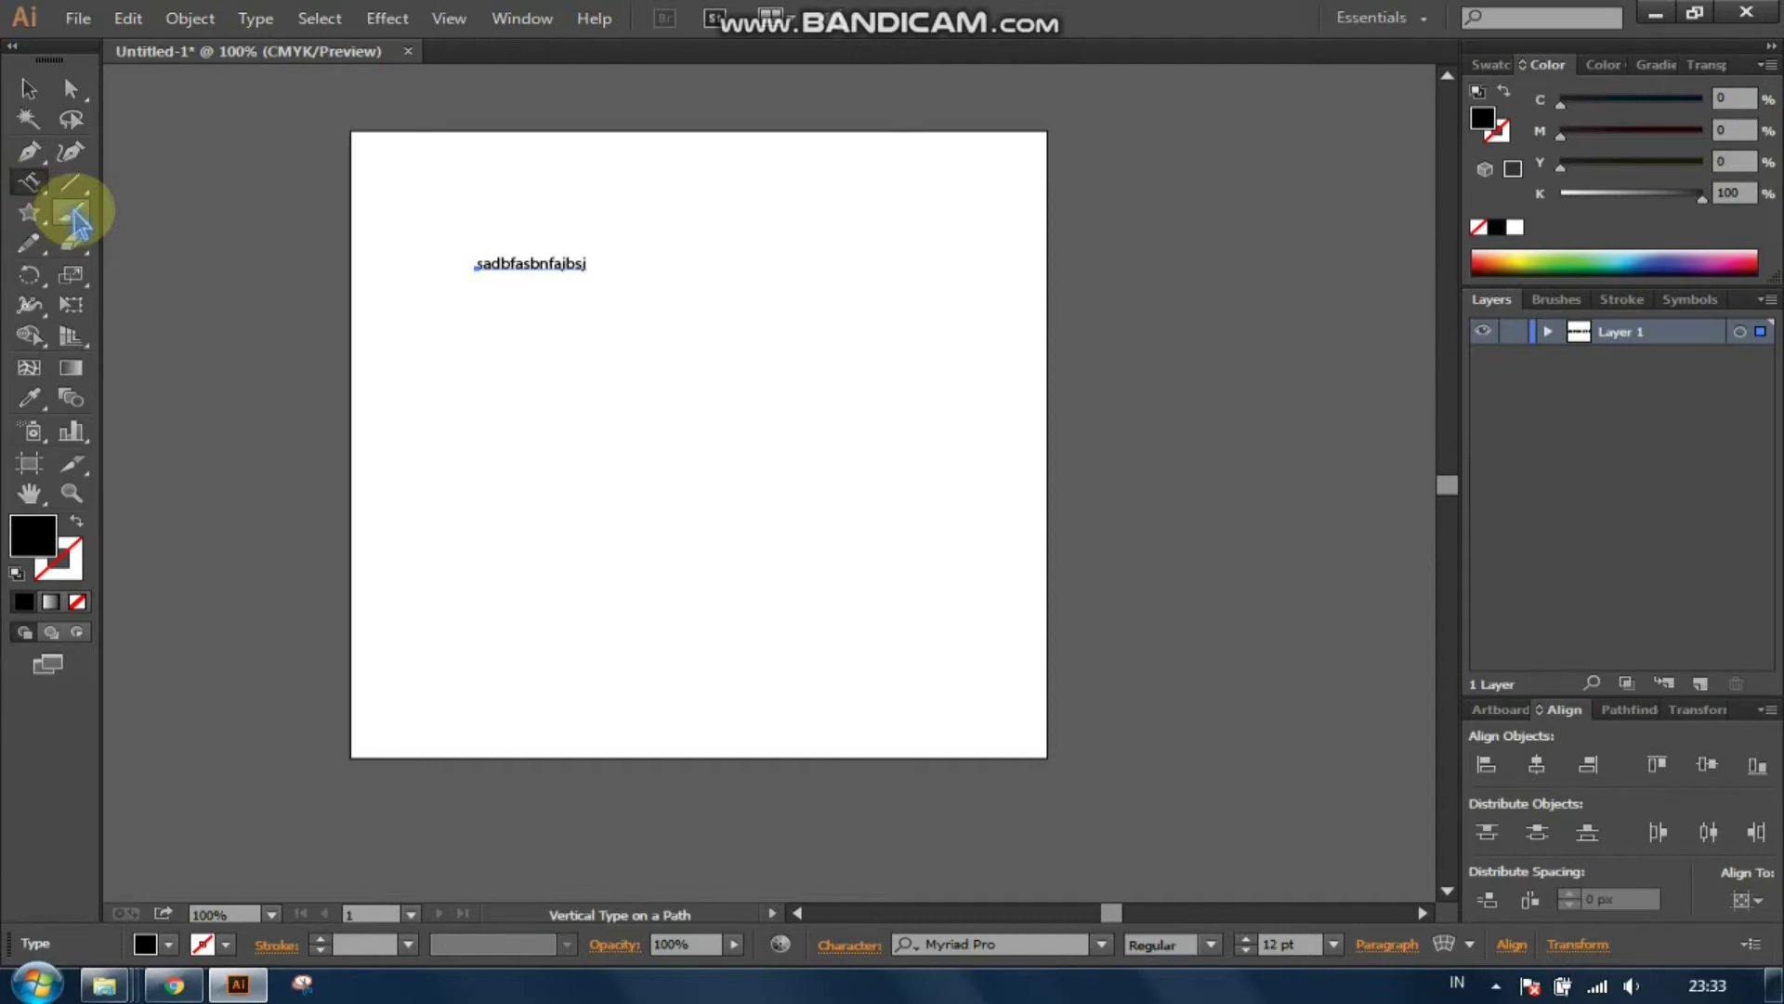
# Step: Paint a wavy line, a large loop and a lower wavy line with the Paintbrush, then select all
pyautogui.click(77, 223)
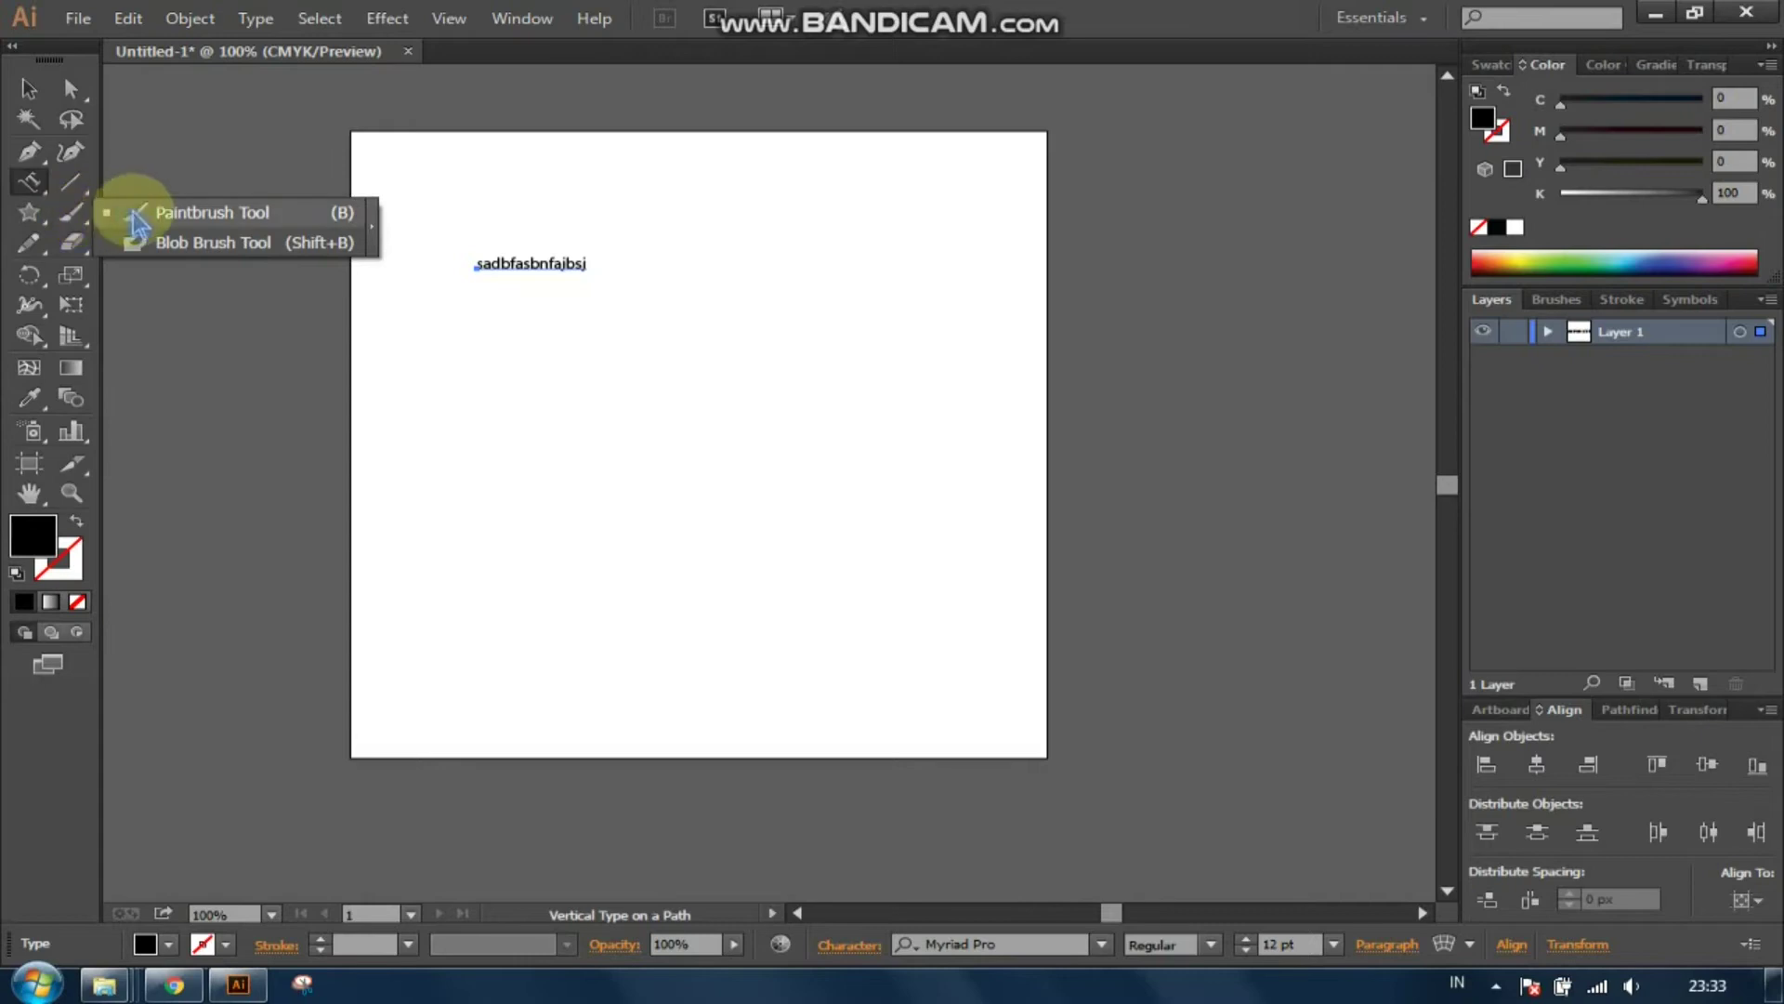
pyautogui.click(156, 221)
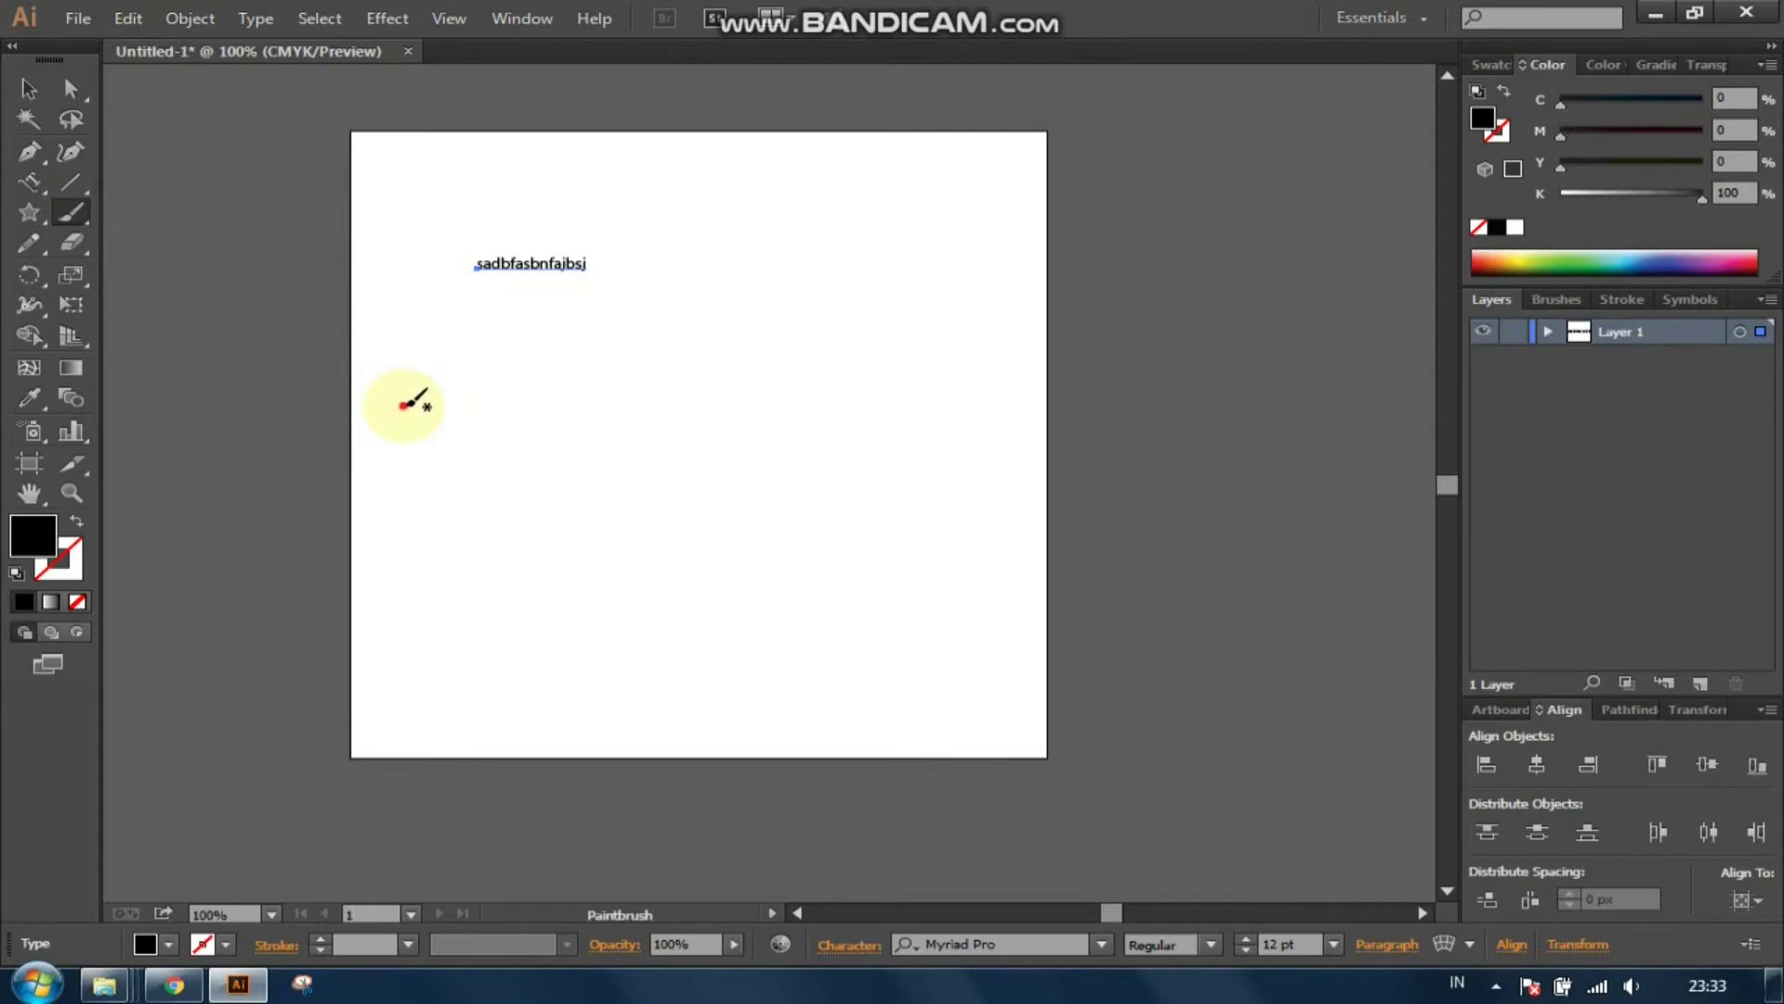
pyautogui.moveTo(409, 401); pyautogui.dragTo(803, 368)
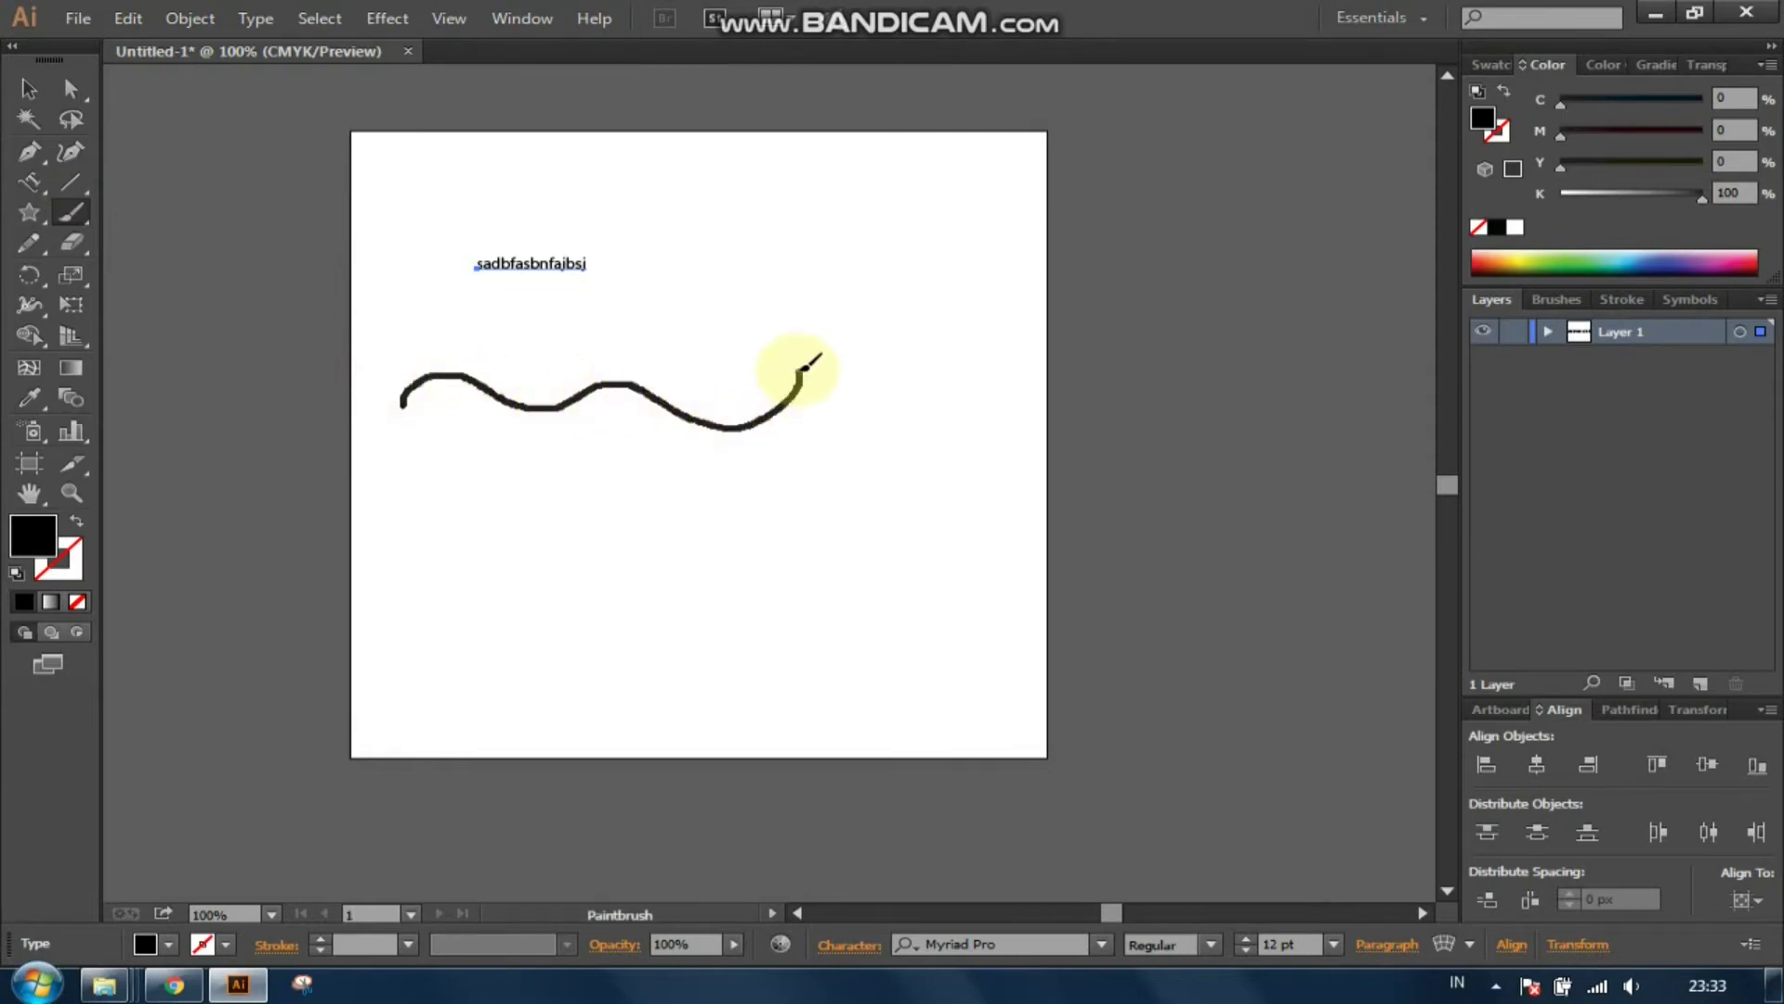
pyautogui.moveTo(790, 368)
pyautogui.mouseDown()
pyautogui.moveTo(807, 476)
pyautogui.moveTo(908, 378)
pyautogui.moveTo(713, 303)
pyautogui.moveTo(613, 426)
pyautogui.moveTo(669, 505)
pyautogui.mouseUp()
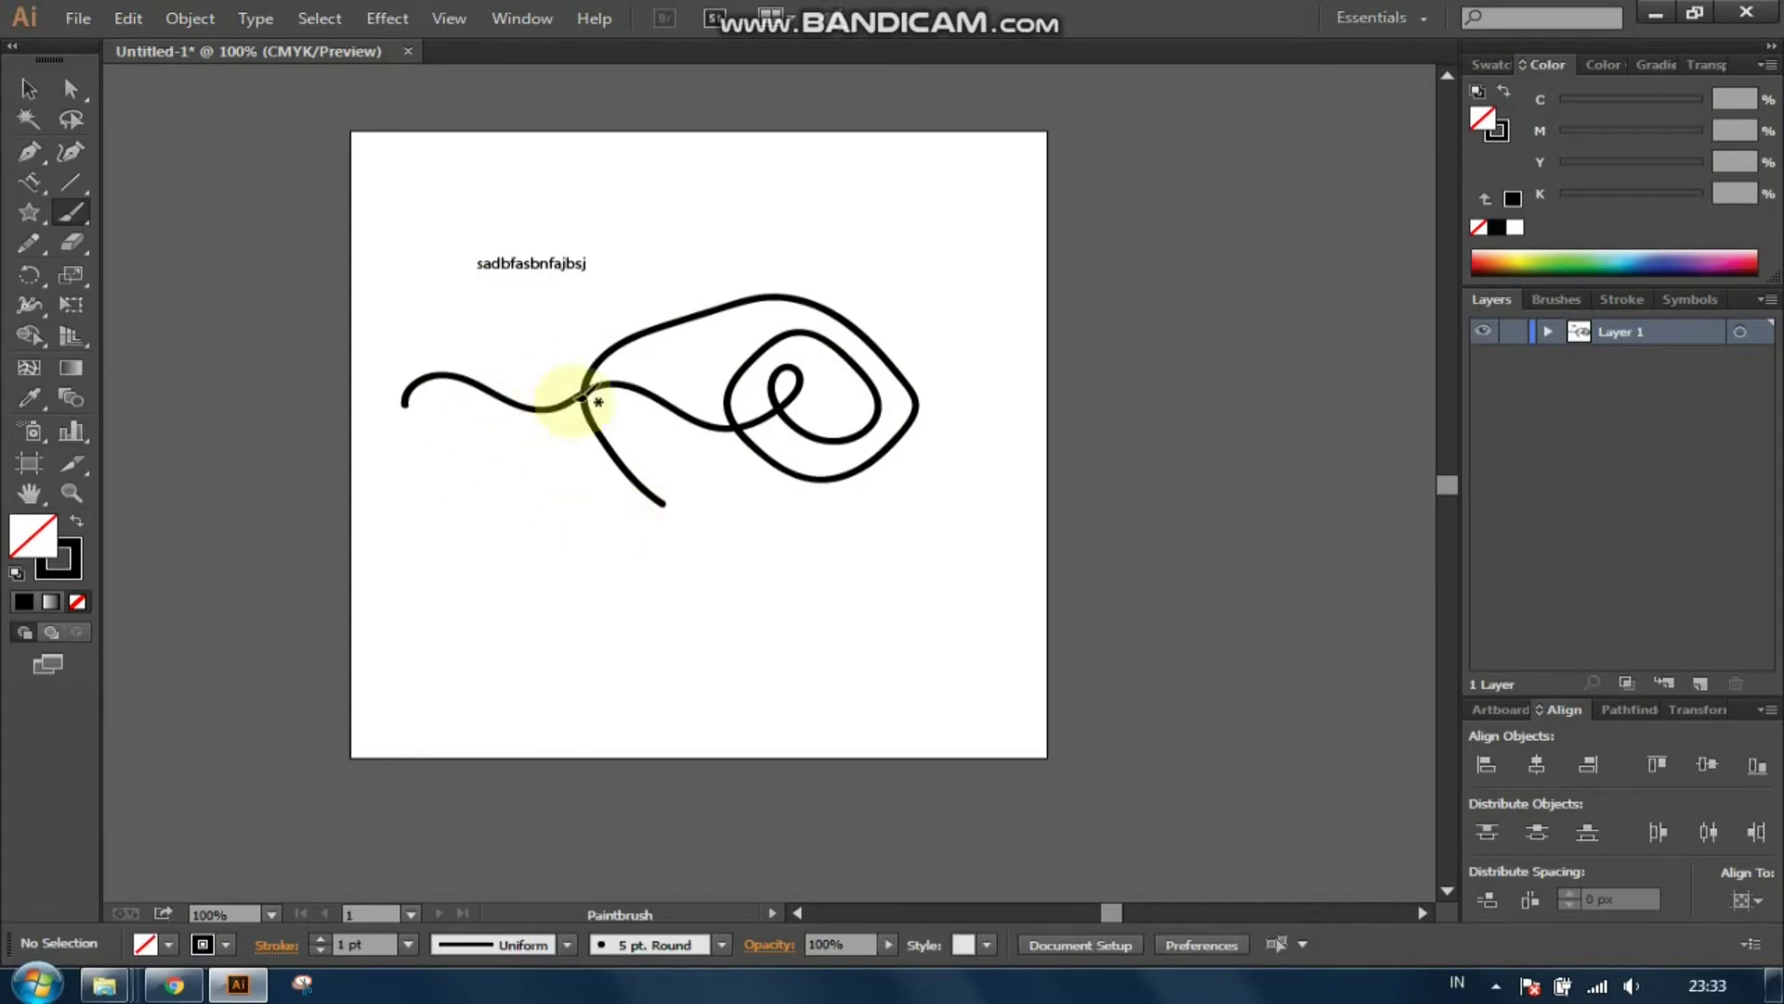
pyautogui.moveTo(379, 503)
pyautogui.mouseDown()
pyautogui.moveTo(446, 470)
pyautogui.moveTo(538, 546)
pyautogui.moveTo(685, 530)
pyautogui.moveTo(797, 617)
pyautogui.moveTo(906, 590)
pyautogui.moveTo(818, 624)
pyautogui.moveTo(576, 634)
pyautogui.moveTo(406, 571)
pyautogui.mouseUp()
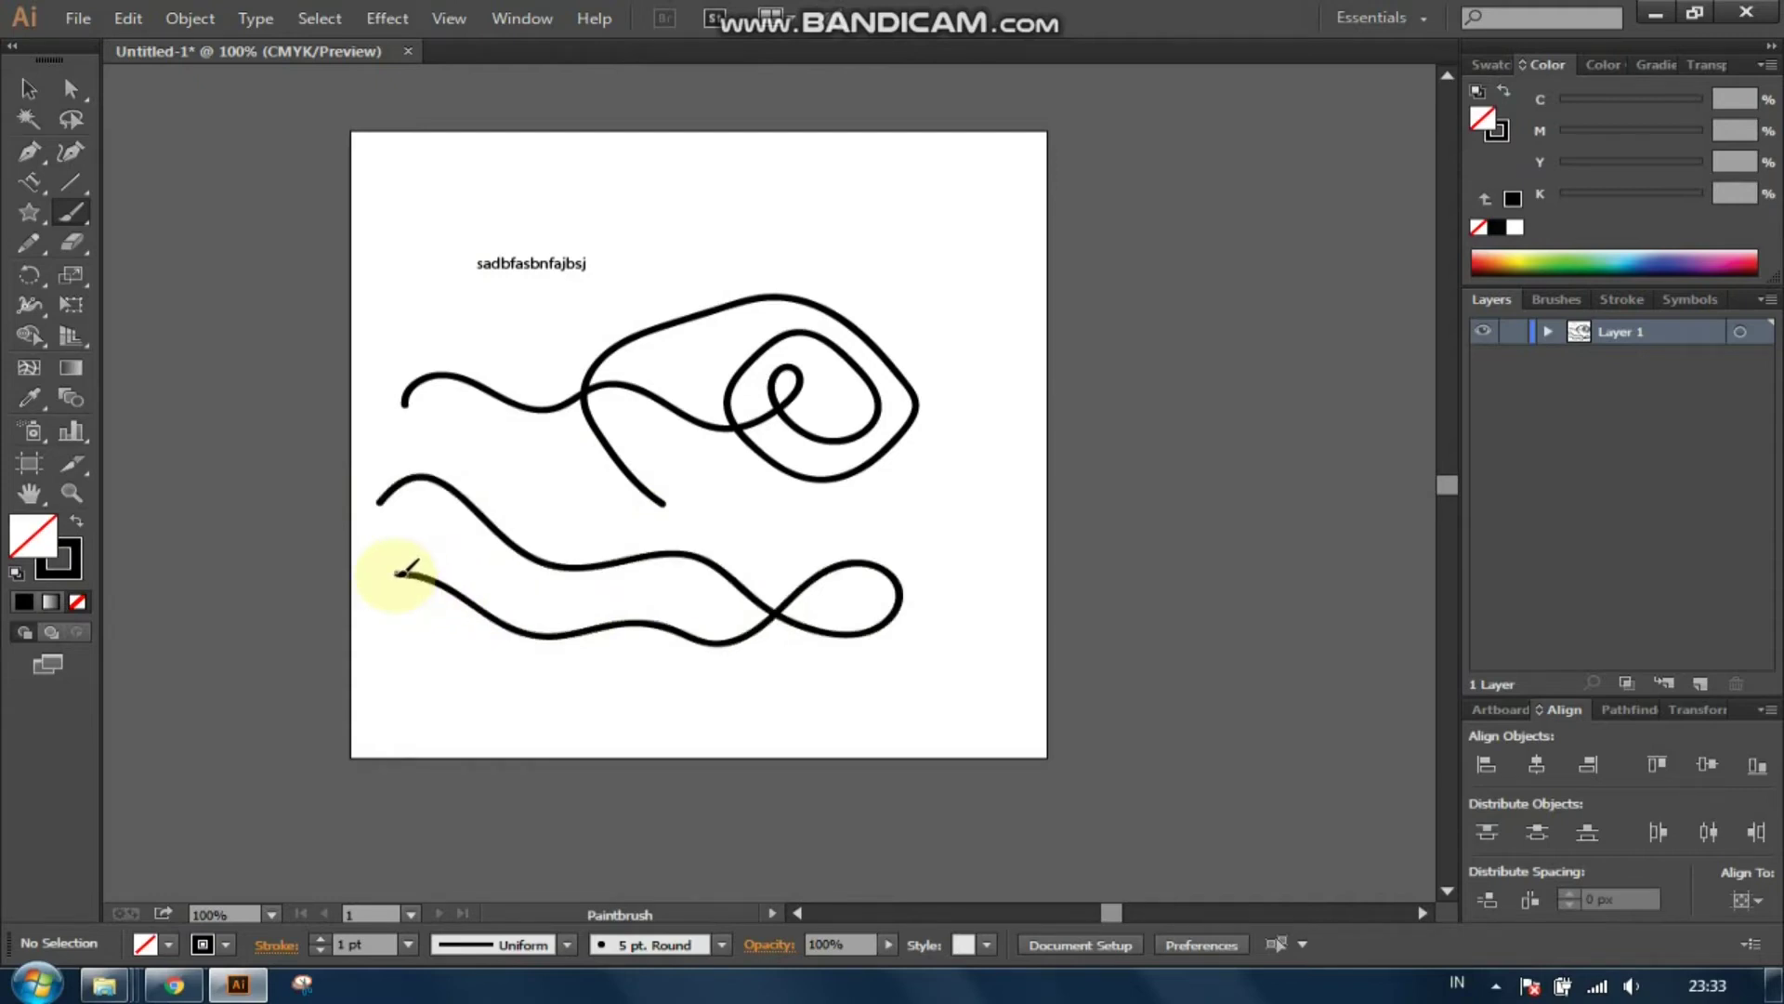
pyautogui.click(28, 88)
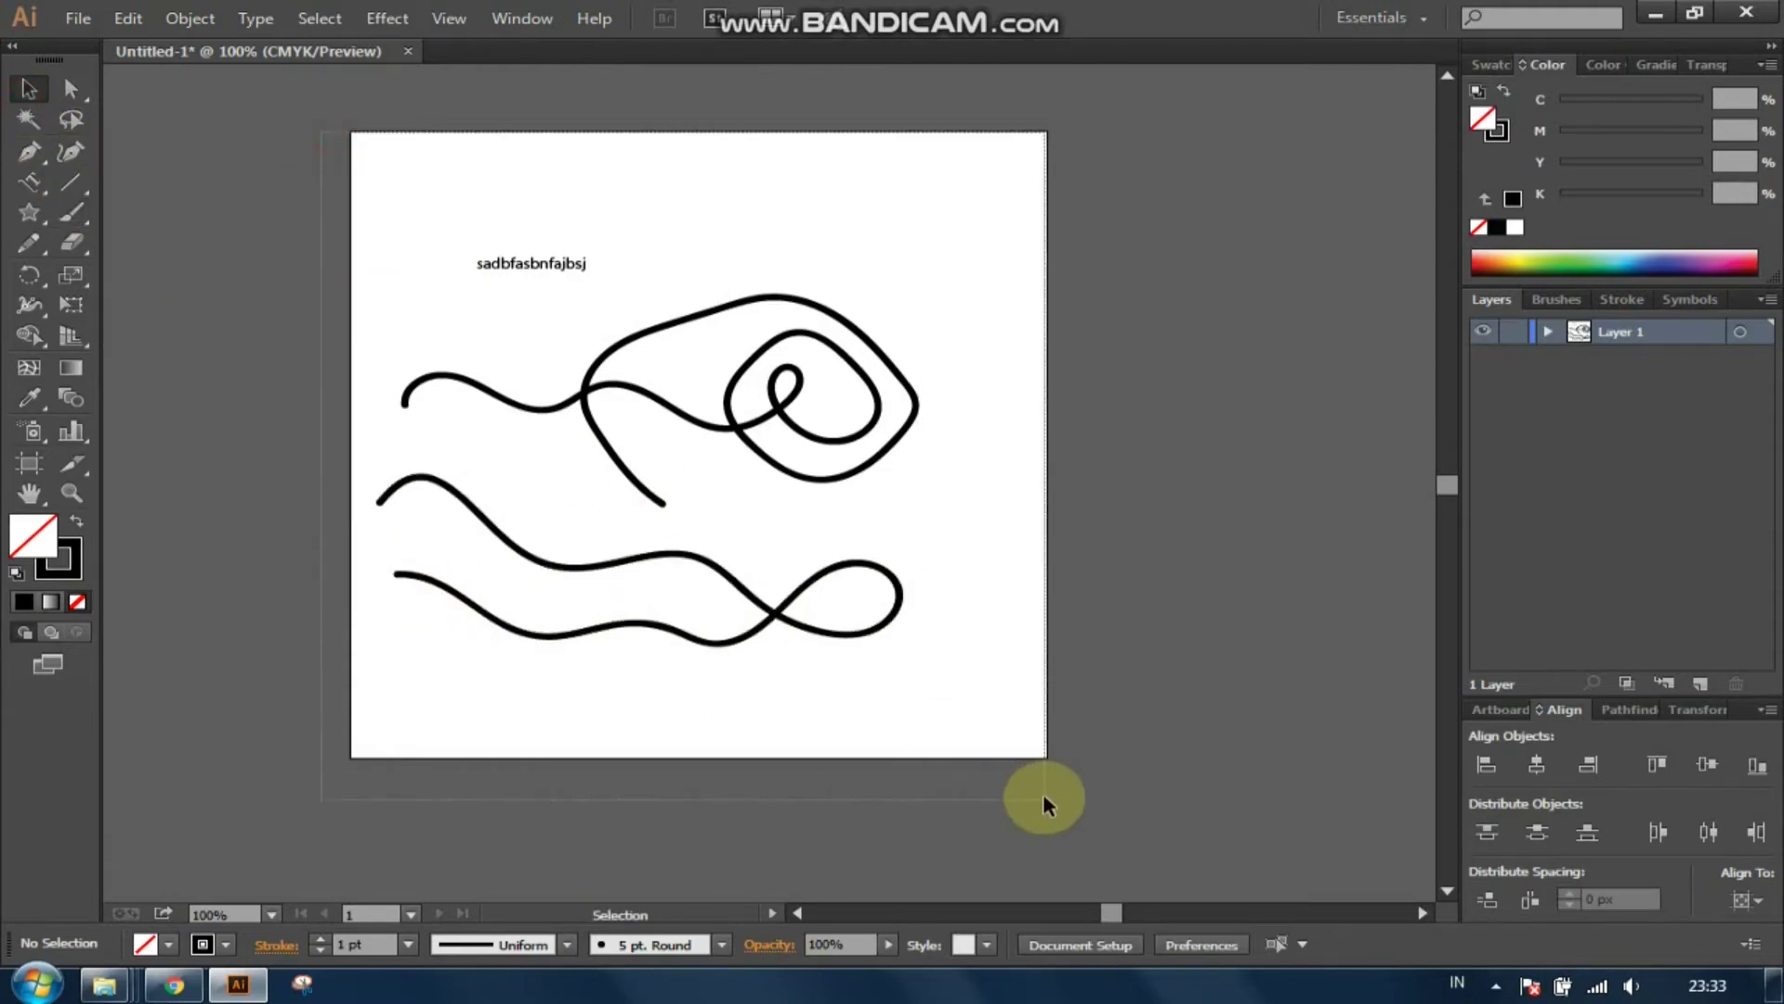
pyautogui.hotkey('ctrl', 'a')
# Step: Delete everything, paint a thick Blob Brush squiggle, then select and delete it too
pyautogui.press('Delete')
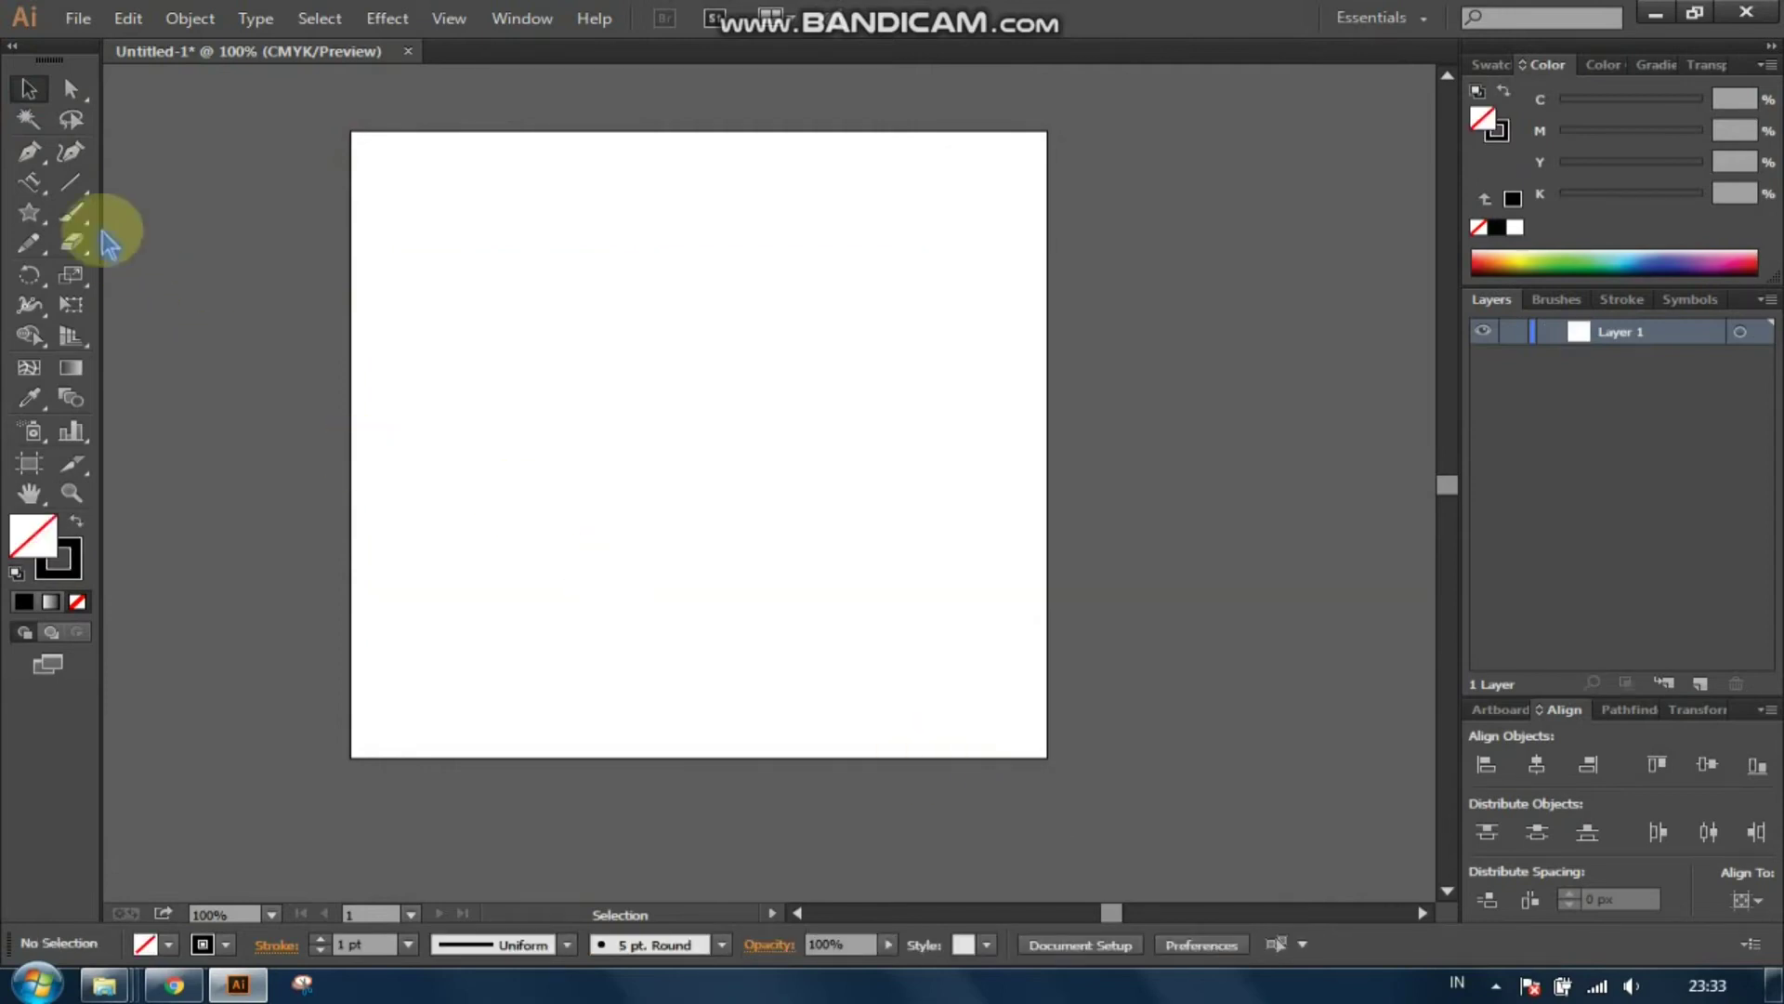
pyautogui.moveTo(74, 213); pyautogui.dragTo(138, 258)
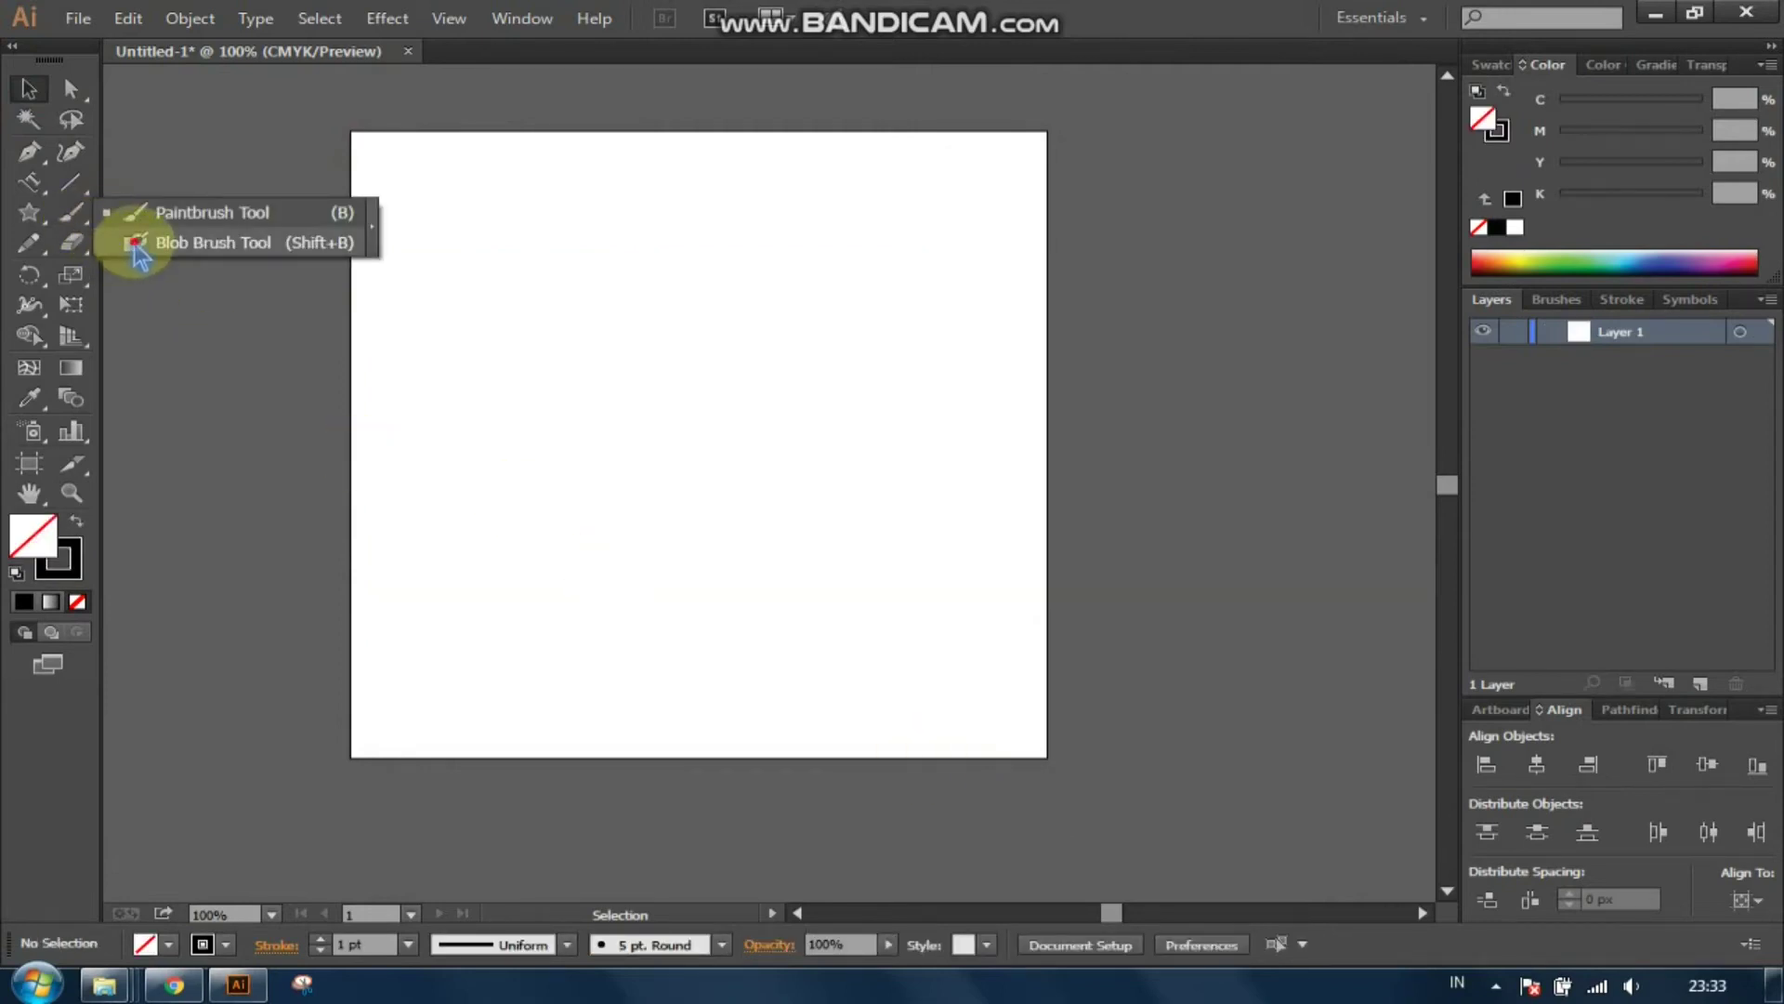
pyautogui.moveTo(423, 272)
pyautogui.mouseDown()
pyautogui.moveTo(402, 298)
pyautogui.moveTo(808, 289)
pyautogui.moveTo(836, 378)
pyautogui.moveTo(741, 387)
pyautogui.moveTo(721, 247)
pyautogui.moveTo(890, 319)
pyautogui.moveTo(836, 530)
pyautogui.moveTo(806, 573)
pyautogui.mouseUp()
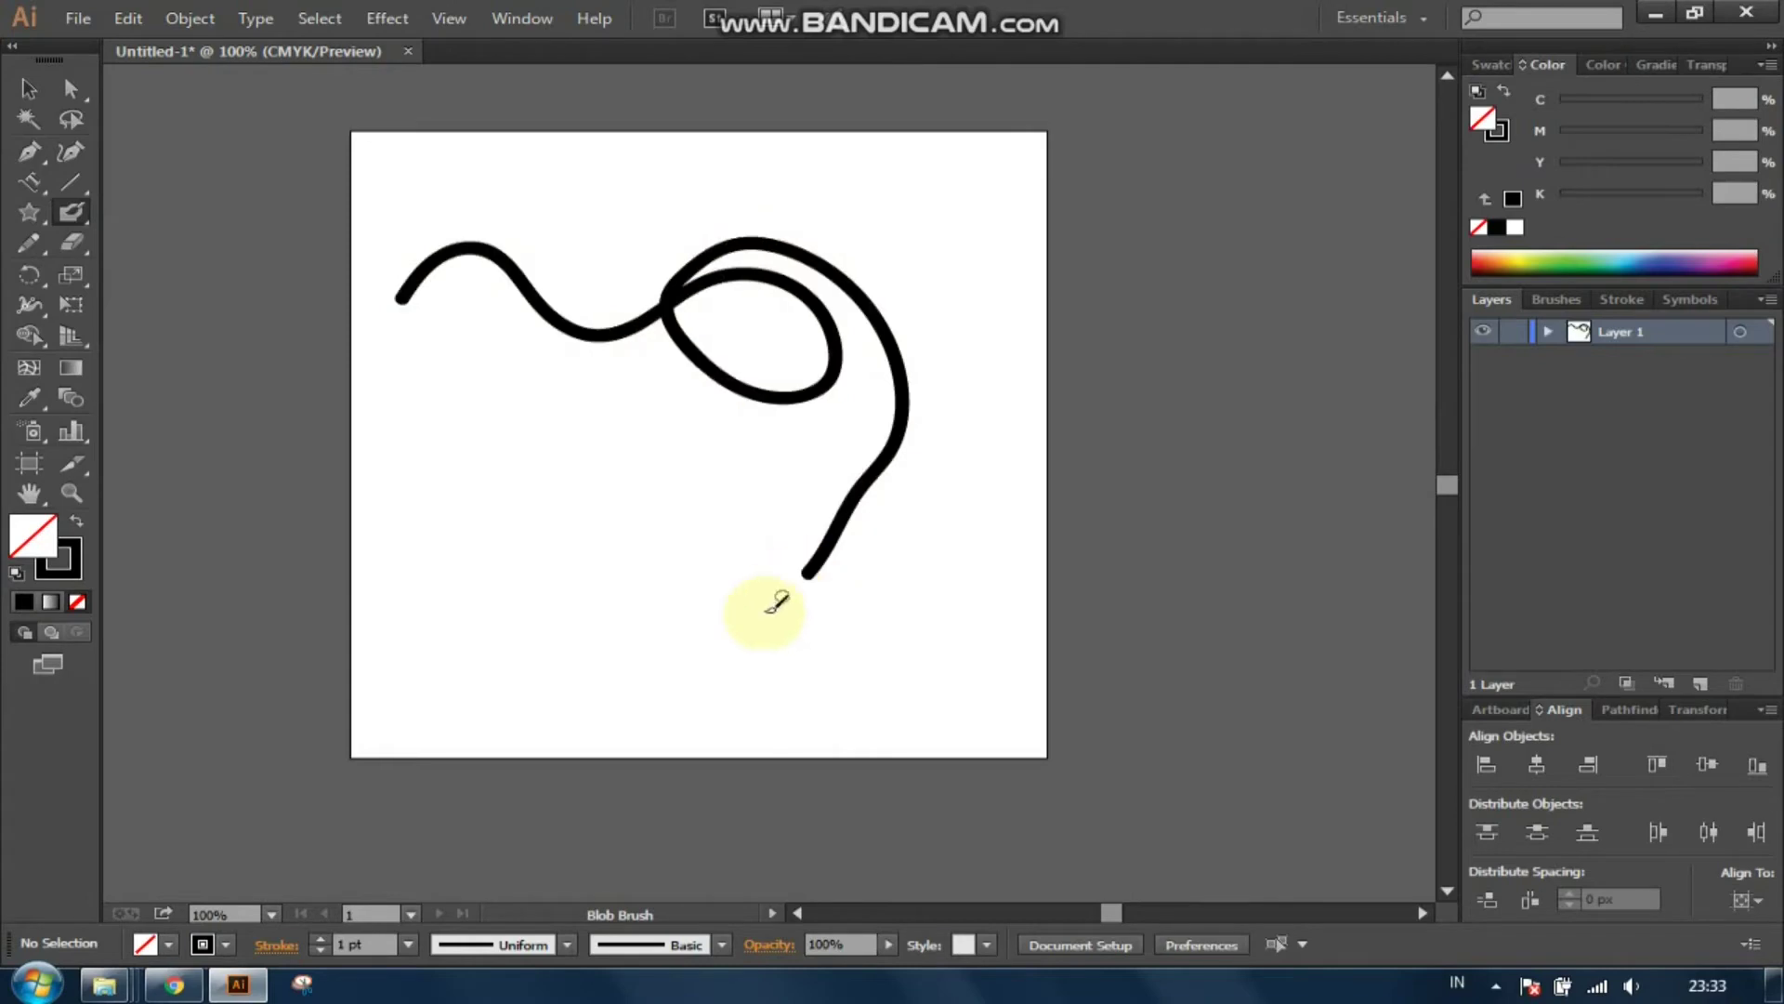
pyautogui.click(28, 89)
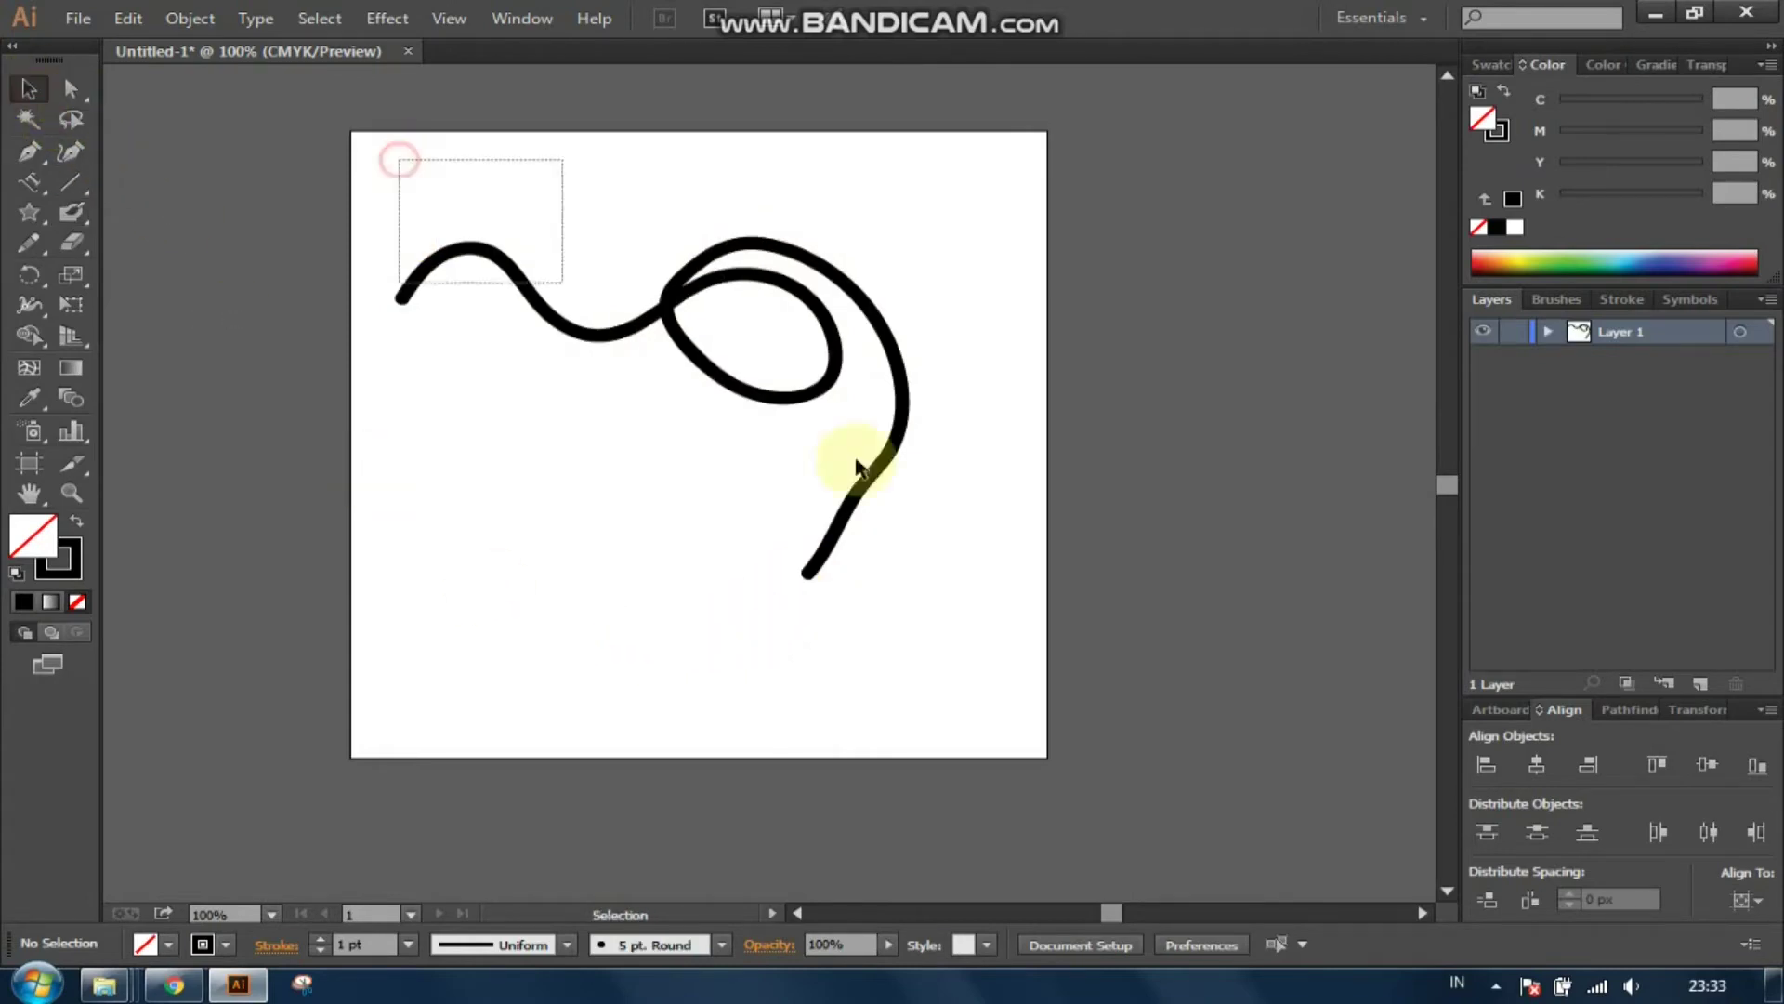
pyautogui.moveTo(561, 282); pyautogui.dragTo(1000, 583)
pyautogui.press('Delete')
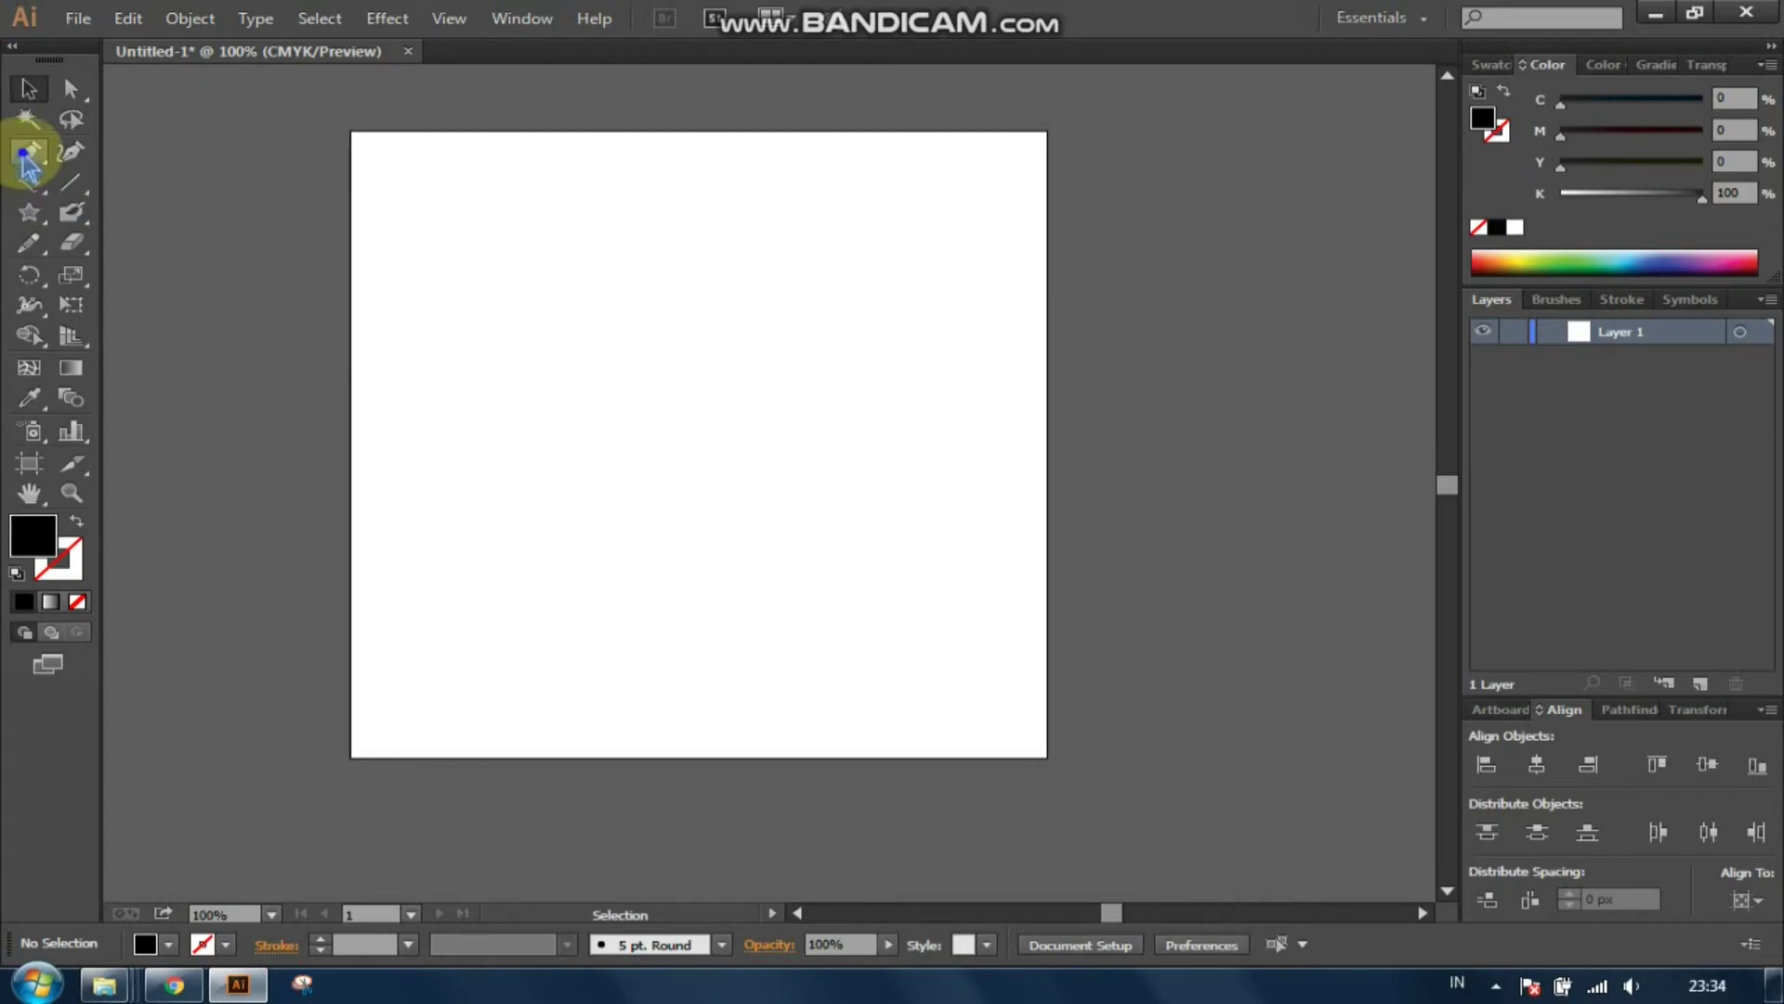
# Step: Draw a closed curved shape with the Pen tool, ending at the starting anchor
pyautogui.moveTo(27, 163); pyautogui.dragTo(111, 165)
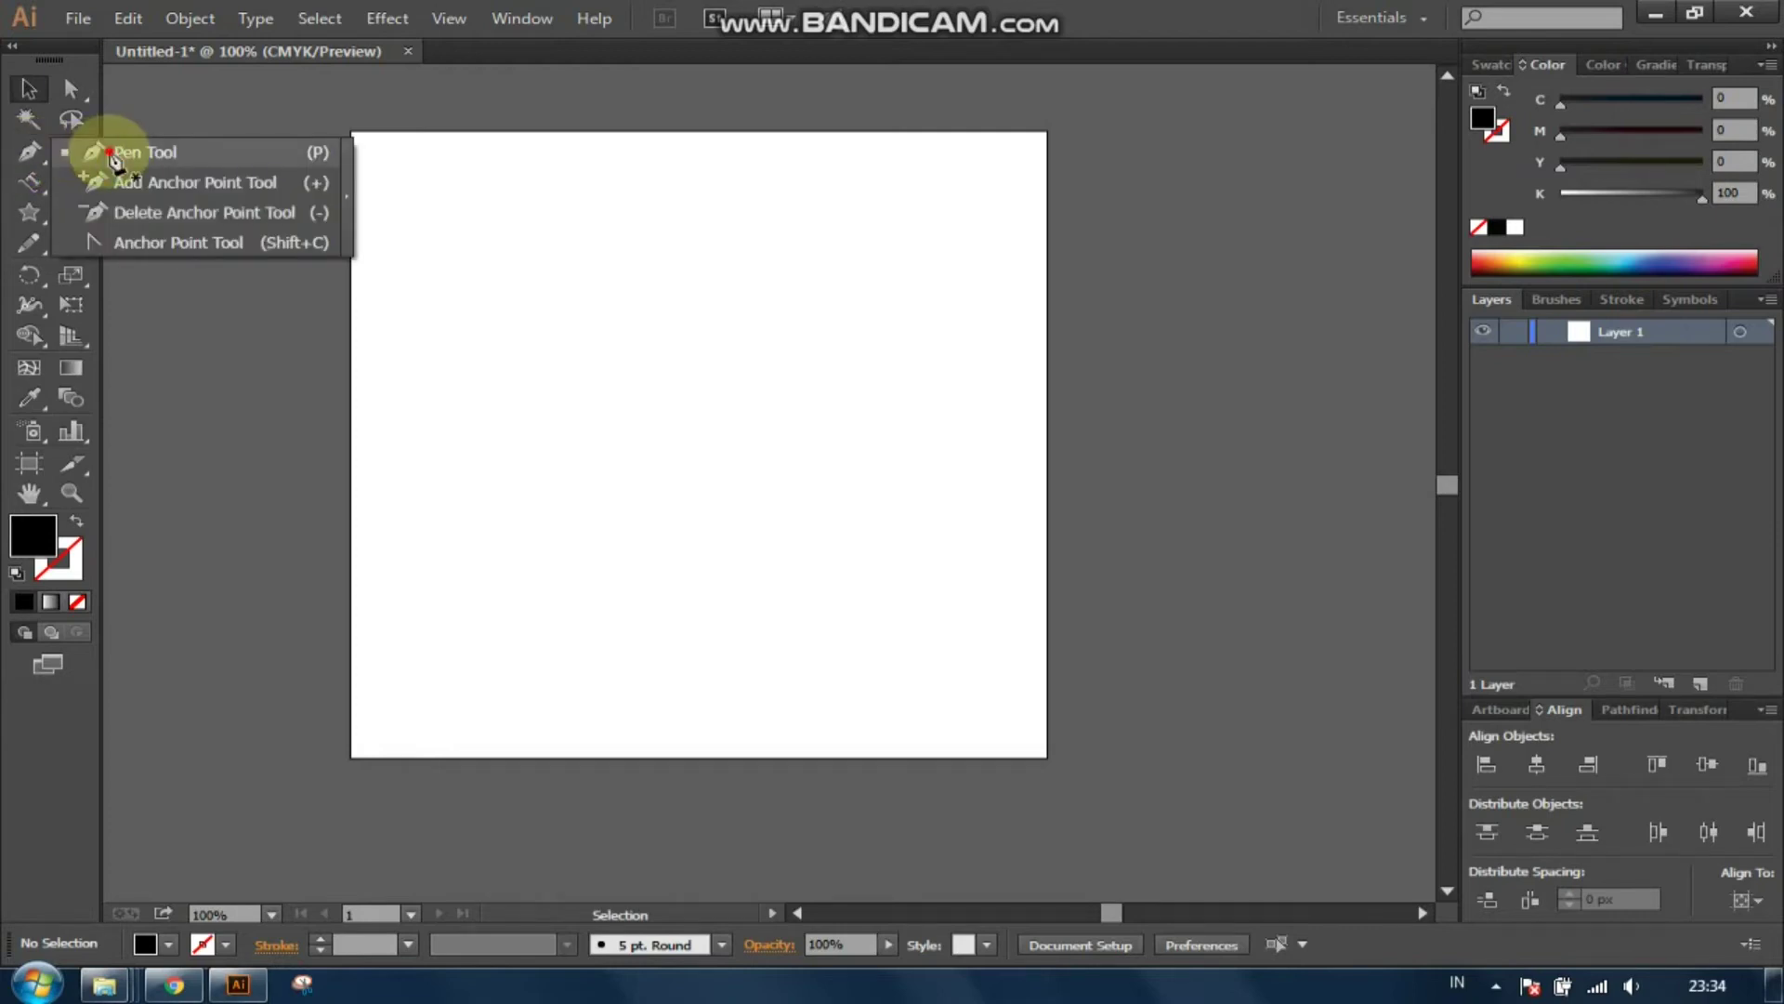
pyautogui.moveTo(114, 160); pyautogui.dragTo(117, 155)
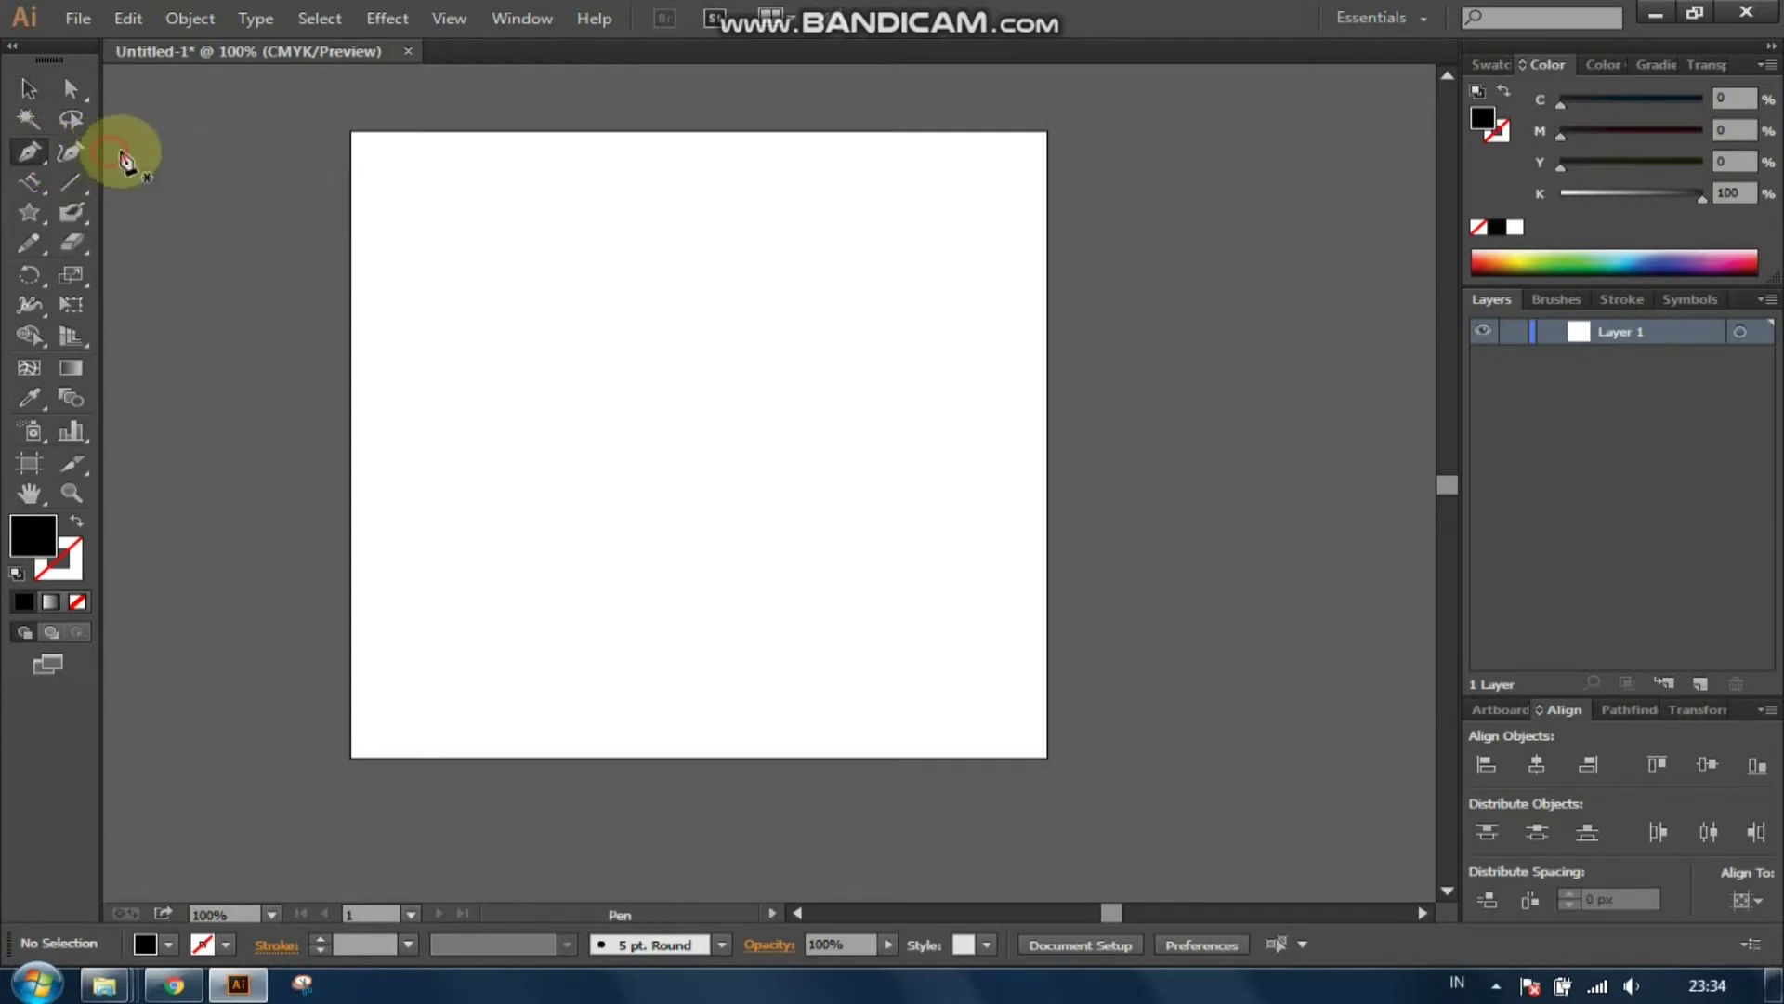
pyautogui.click(437, 368)
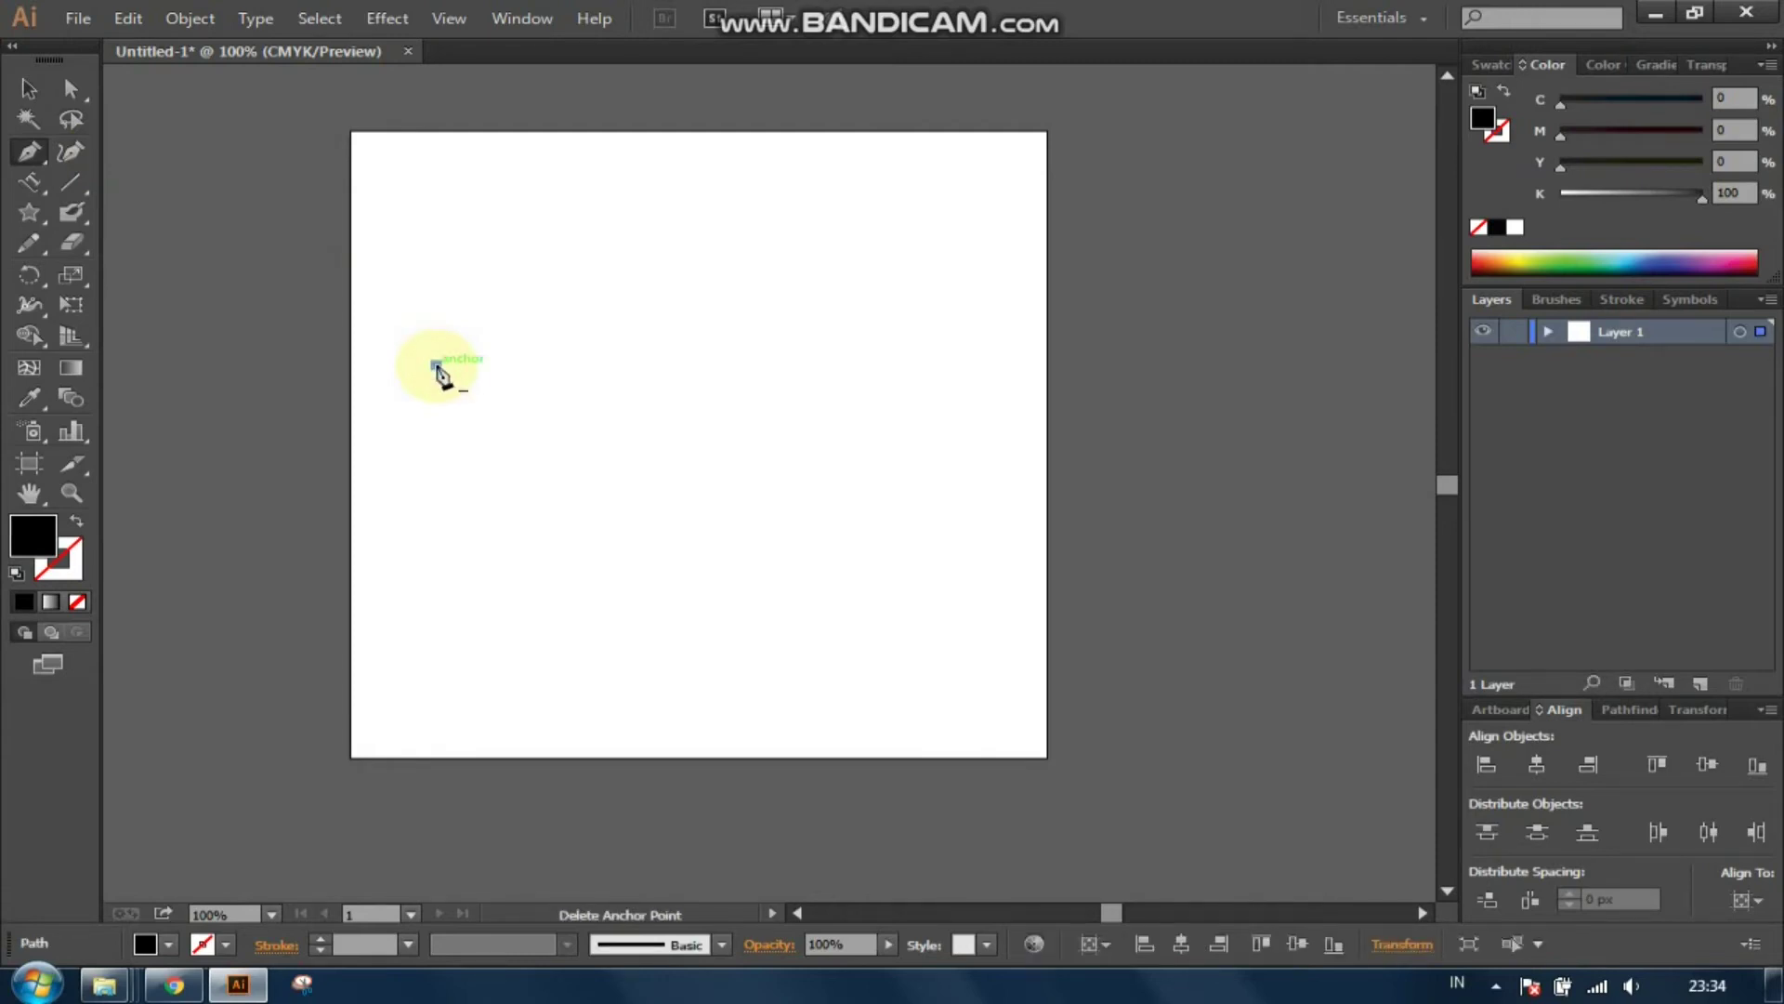
pyautogui.moveTo(436, 370); pyautogui.dragTo(616, 235)
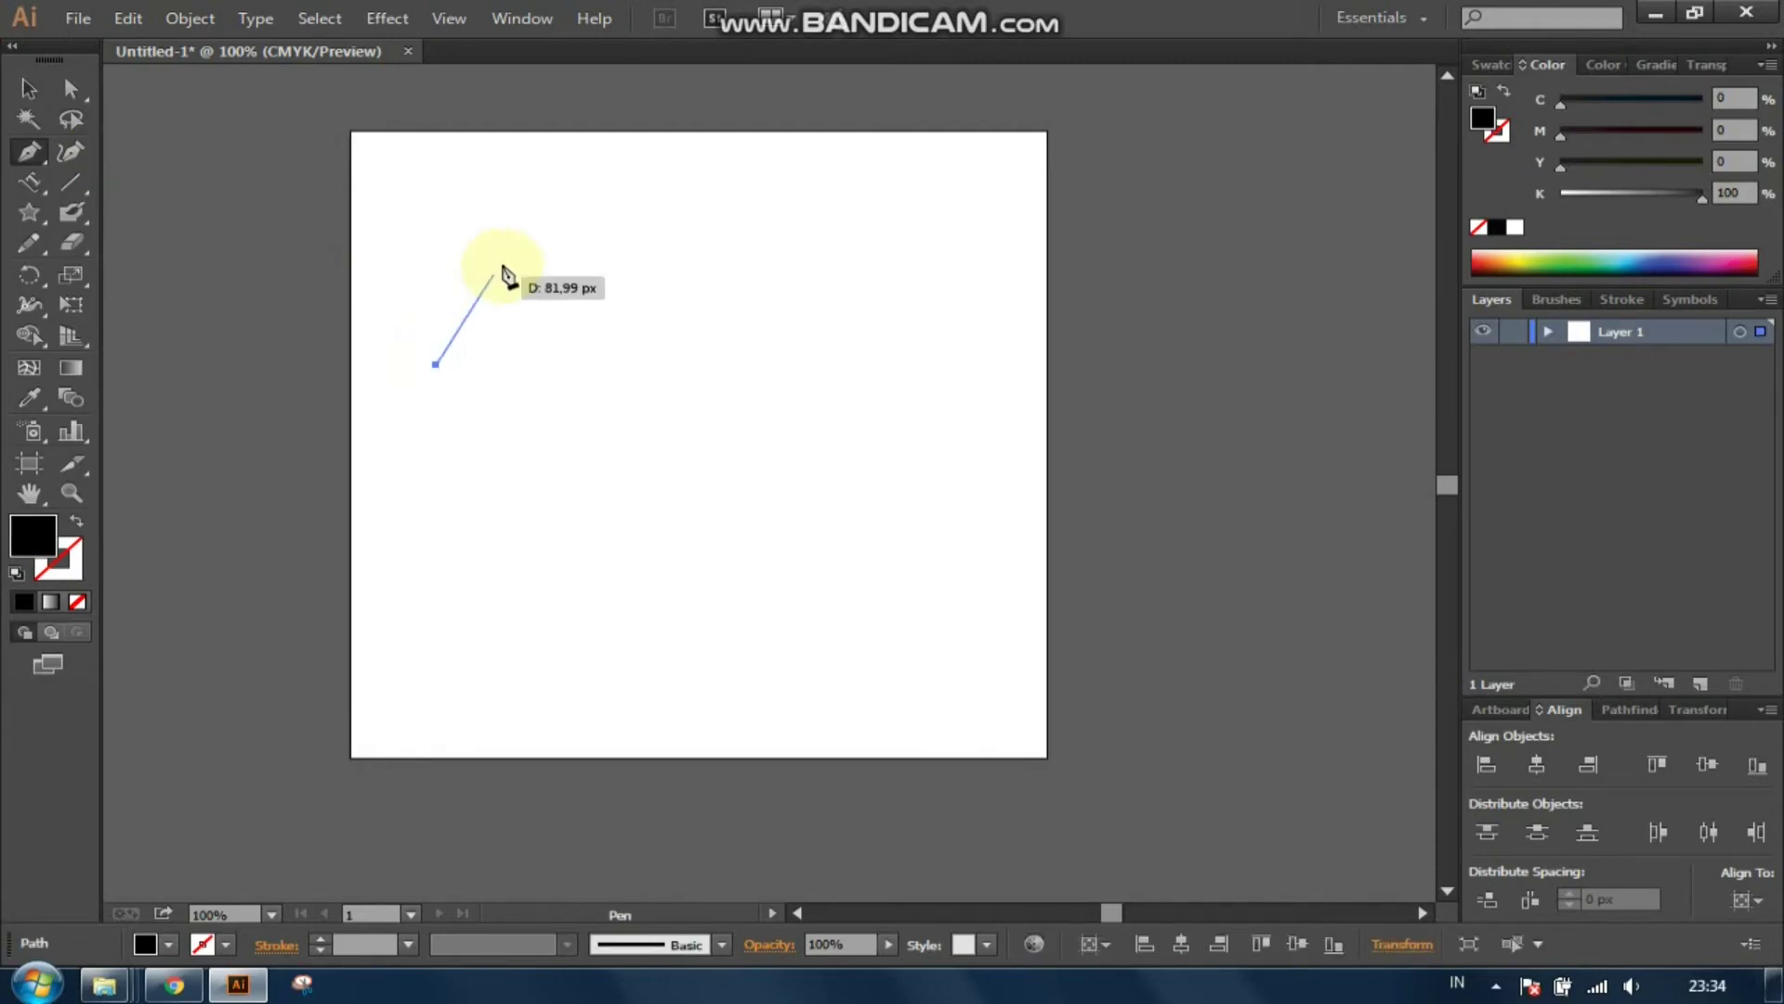
pyautogui.click(615, 231)
pyautogui.moveTo(615, 231); pyautogui.dragTo(715, 232)
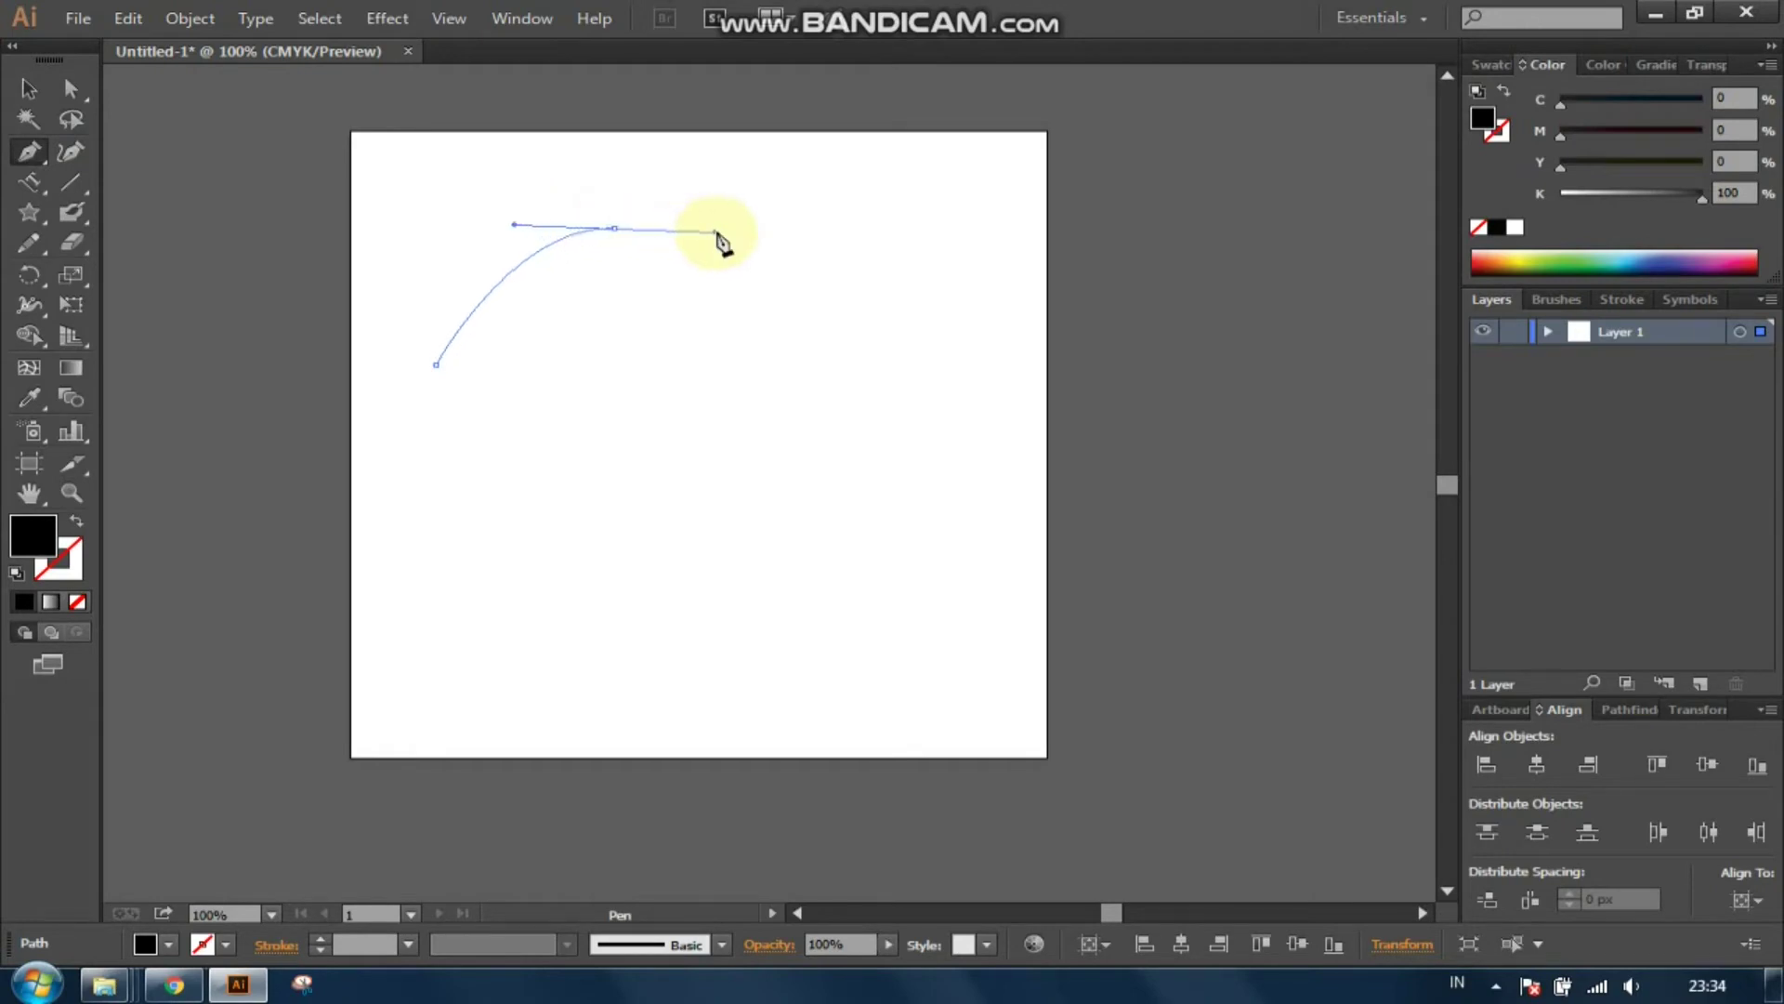
pyautogui.click(797, 339)
pyautogui.moveTo(827, 381); pyautogui.dragTo(844, 482)
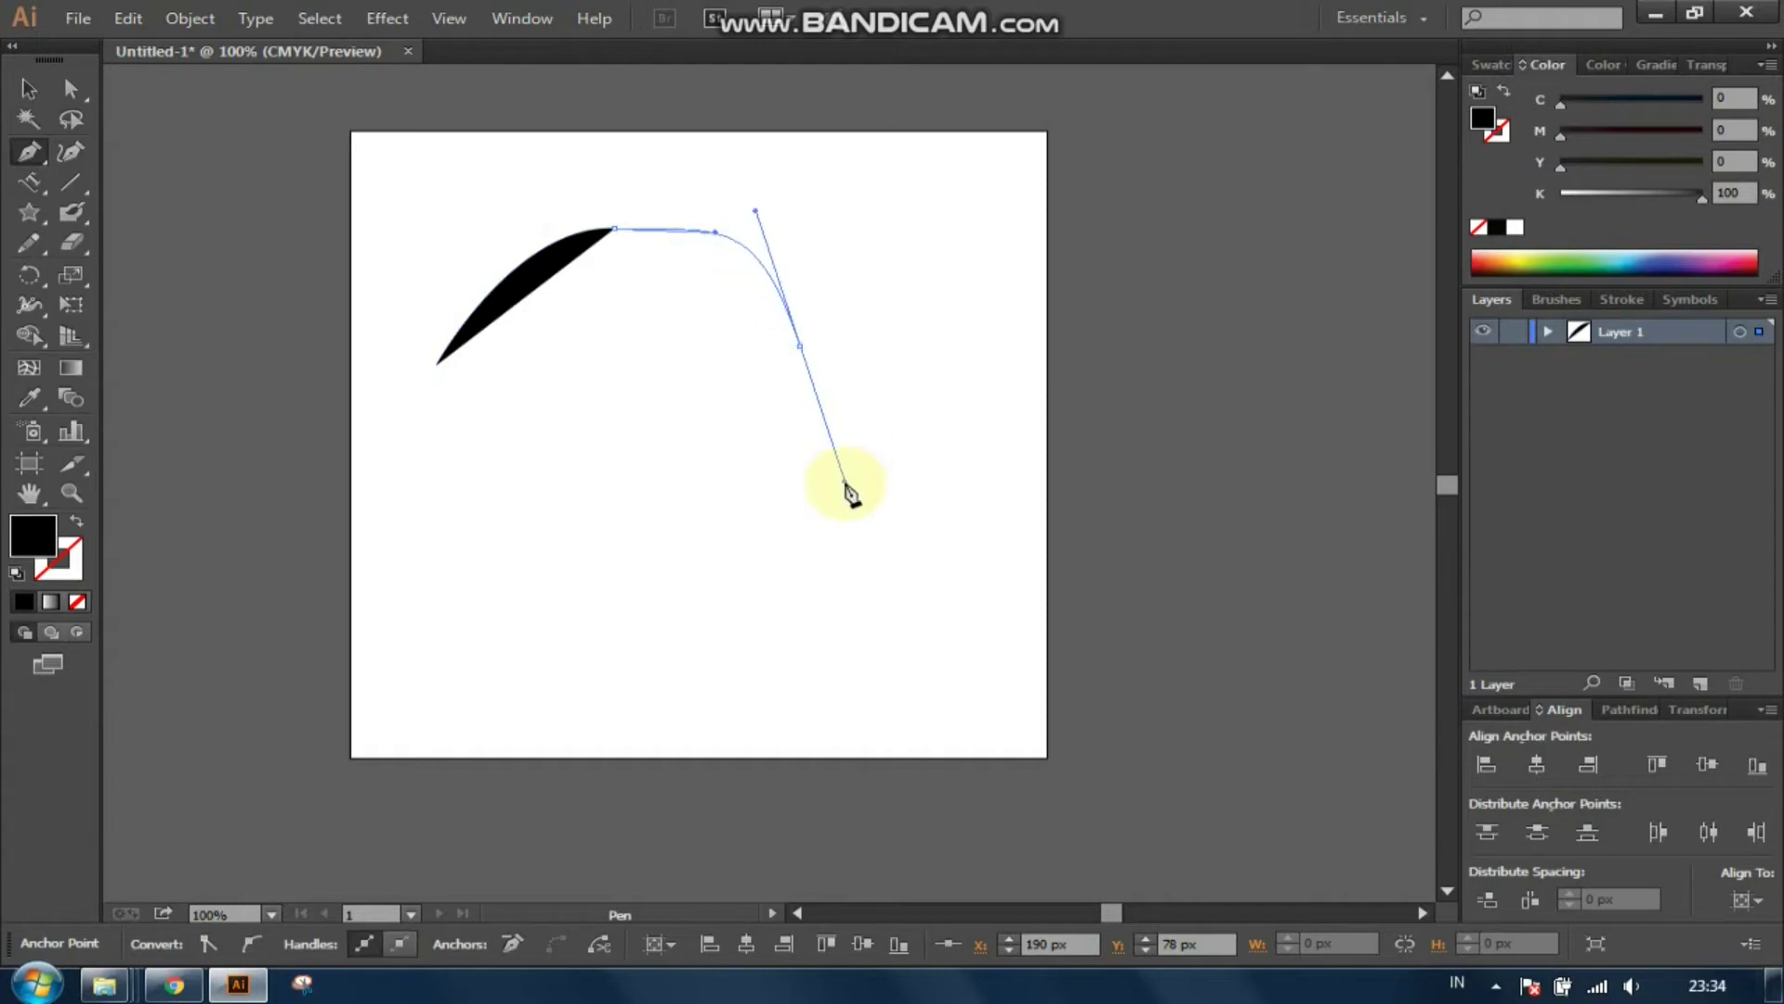
pyautogui.moveTo(666, 530); pyautogui.dragTo(562, 539)
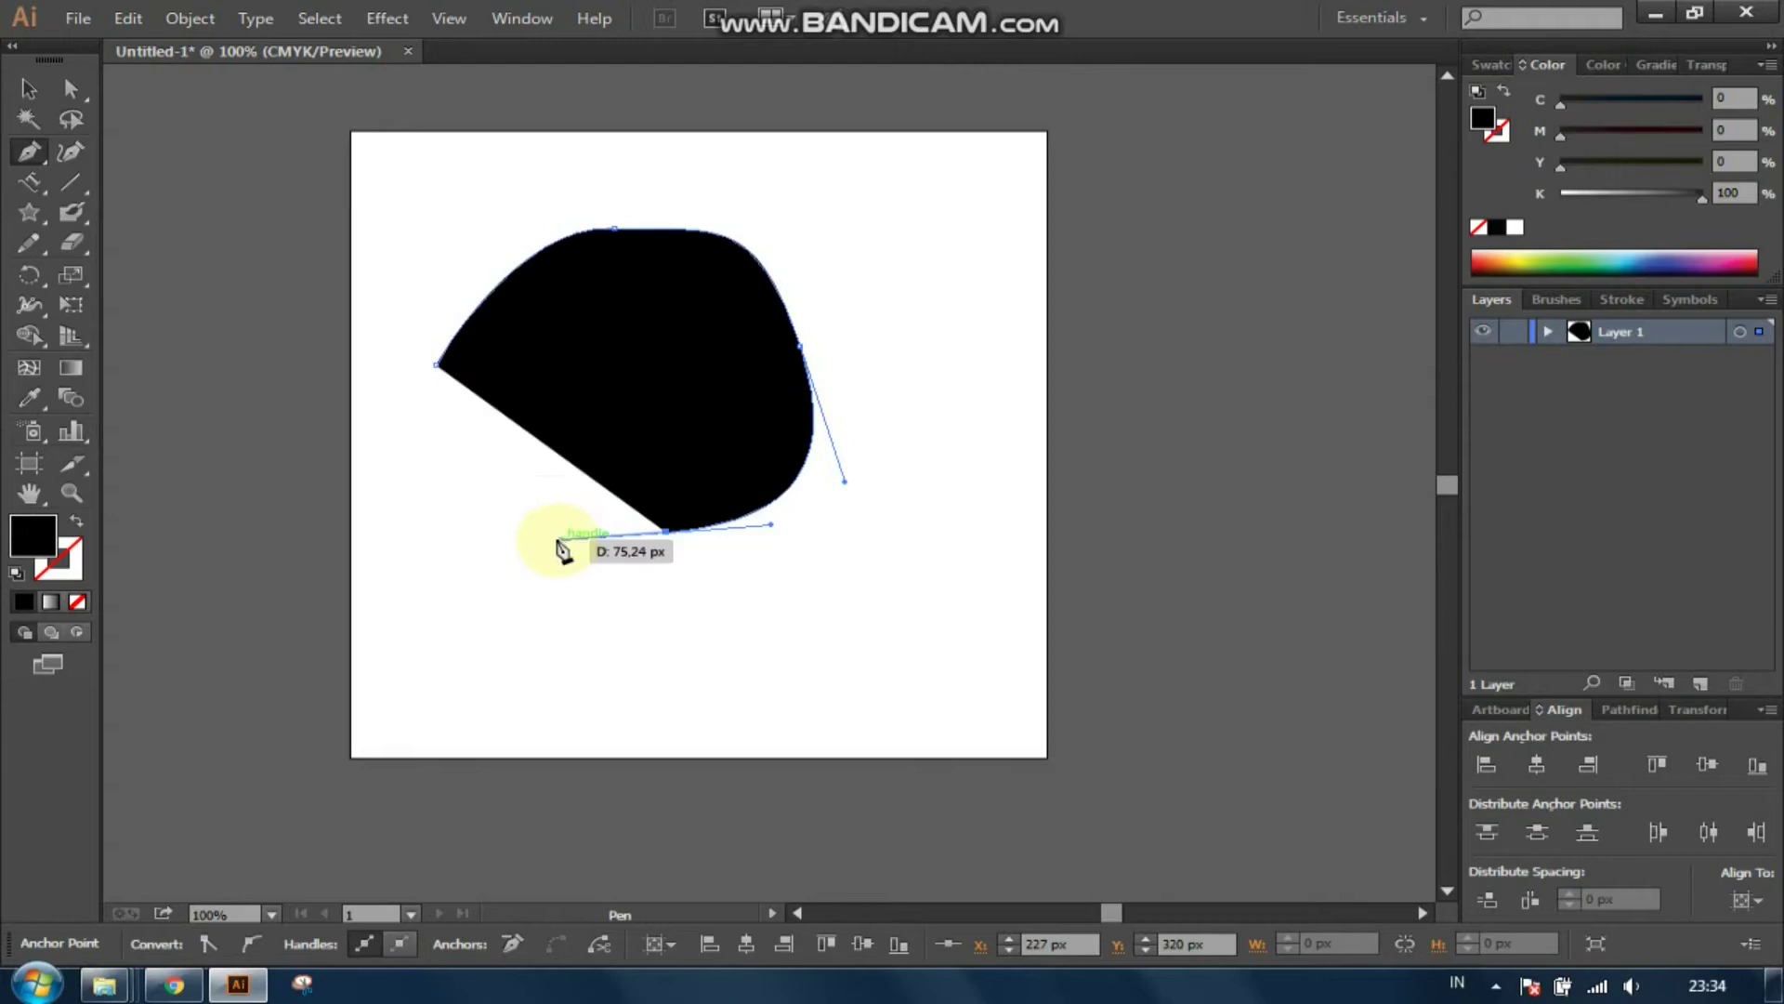
pyautogui.moveTo(425, 444); pyautogui.dragTo(411, 393)
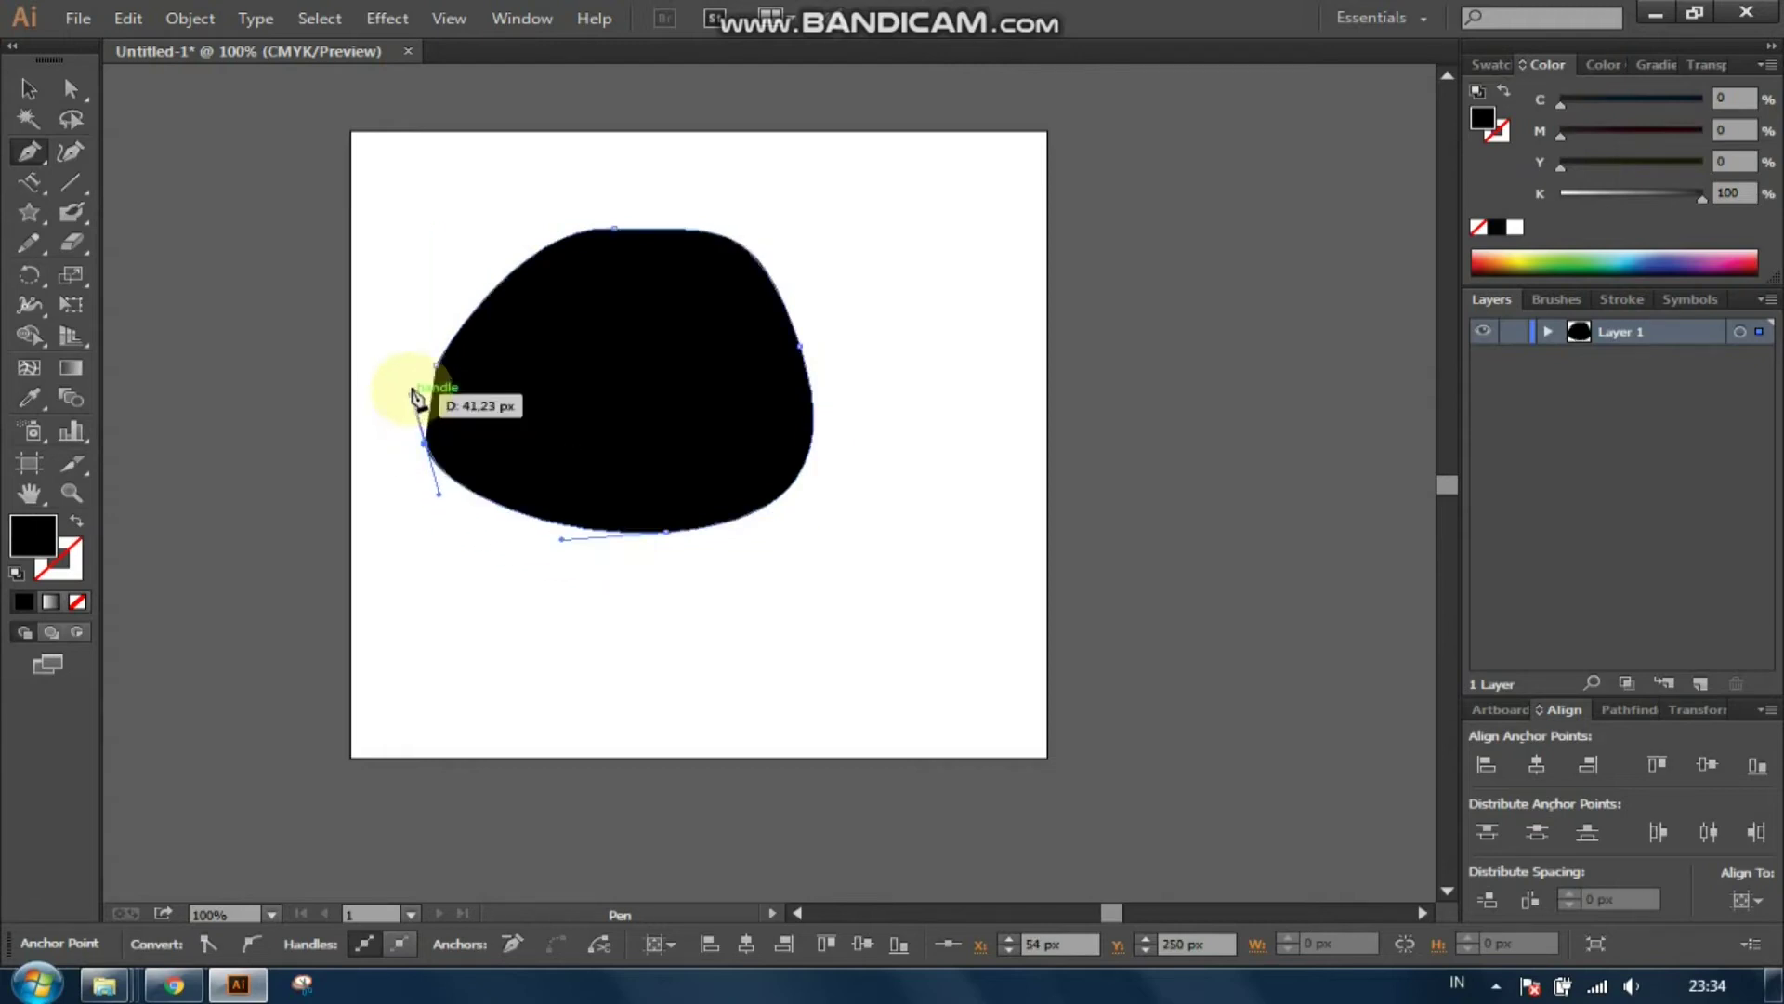
pyautogui.click(439, 367)
# Step: Move the black shape up and scale it down to a small size near the top-left
pyautogui.click(28, 88)
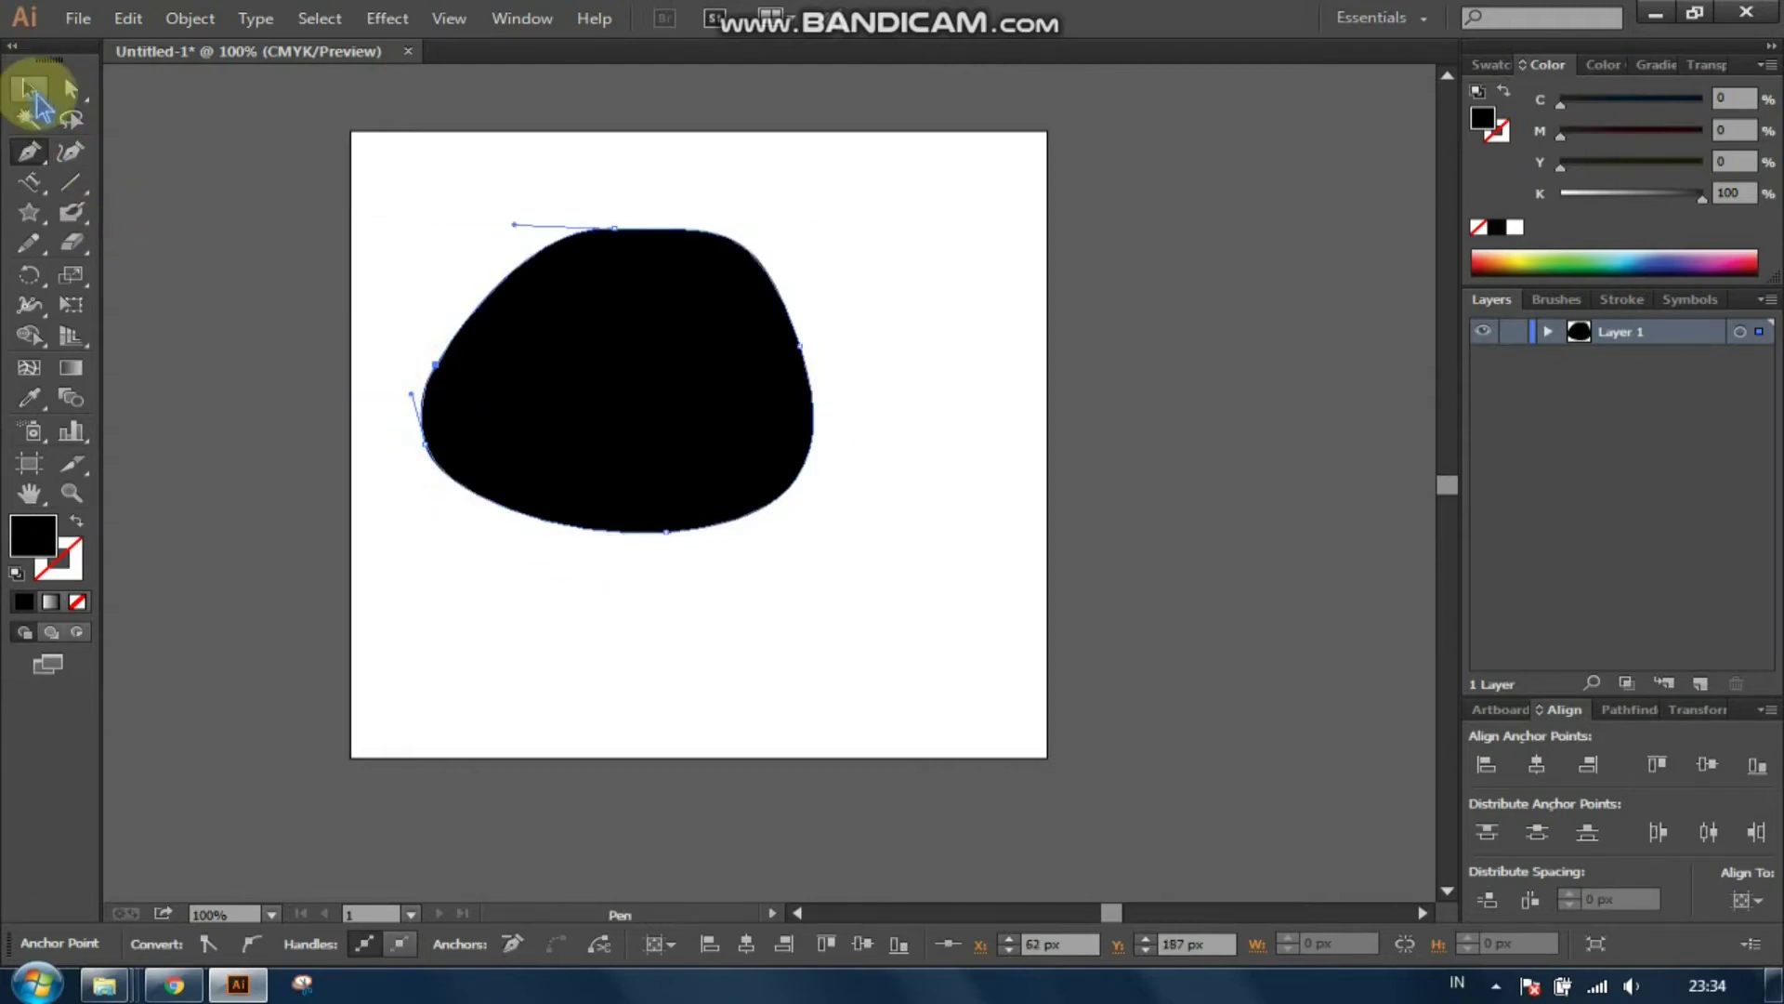
pyautogui.moveTo(683, 342)
pyautogui.mouseDown()
pyautogui.moveTo(721, 293)
pyautogui.moveTo(643, 283)
pyautogui.mouseUp()
pyautogui.moveTo(774, 476); pyautogui.dragTo(512, 269)
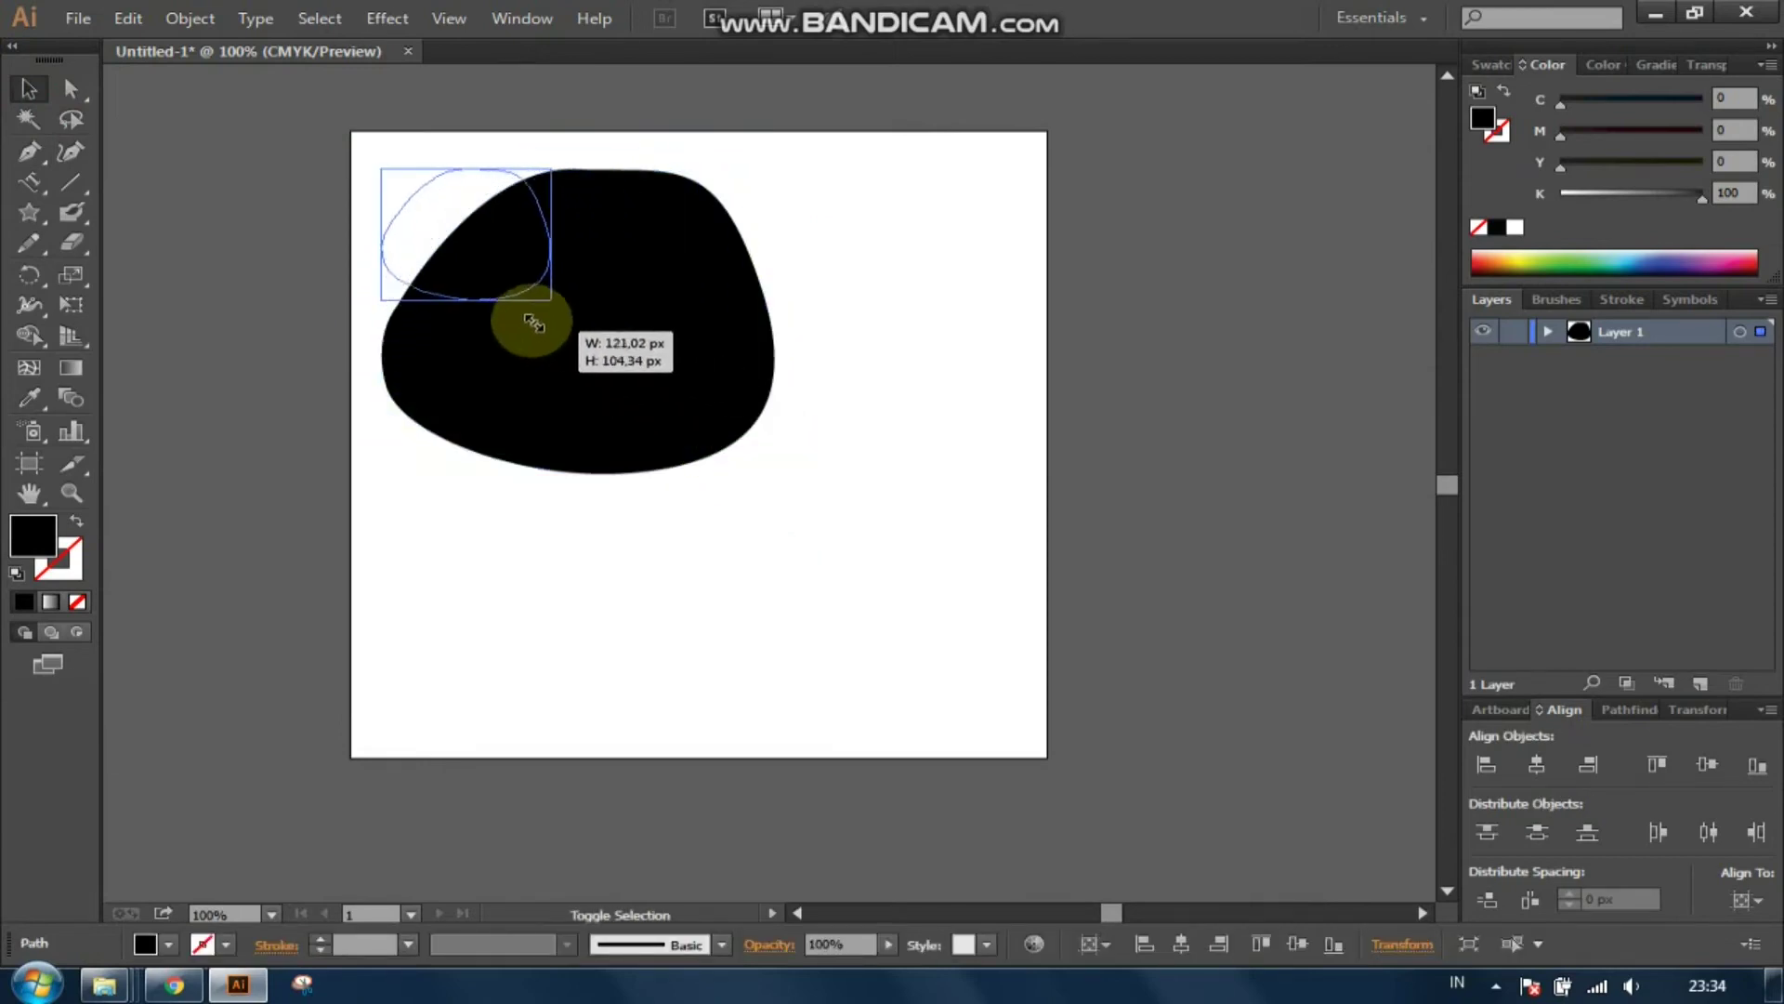
pyautogui.click(573, 287)
pyautogui.click(28, 152)
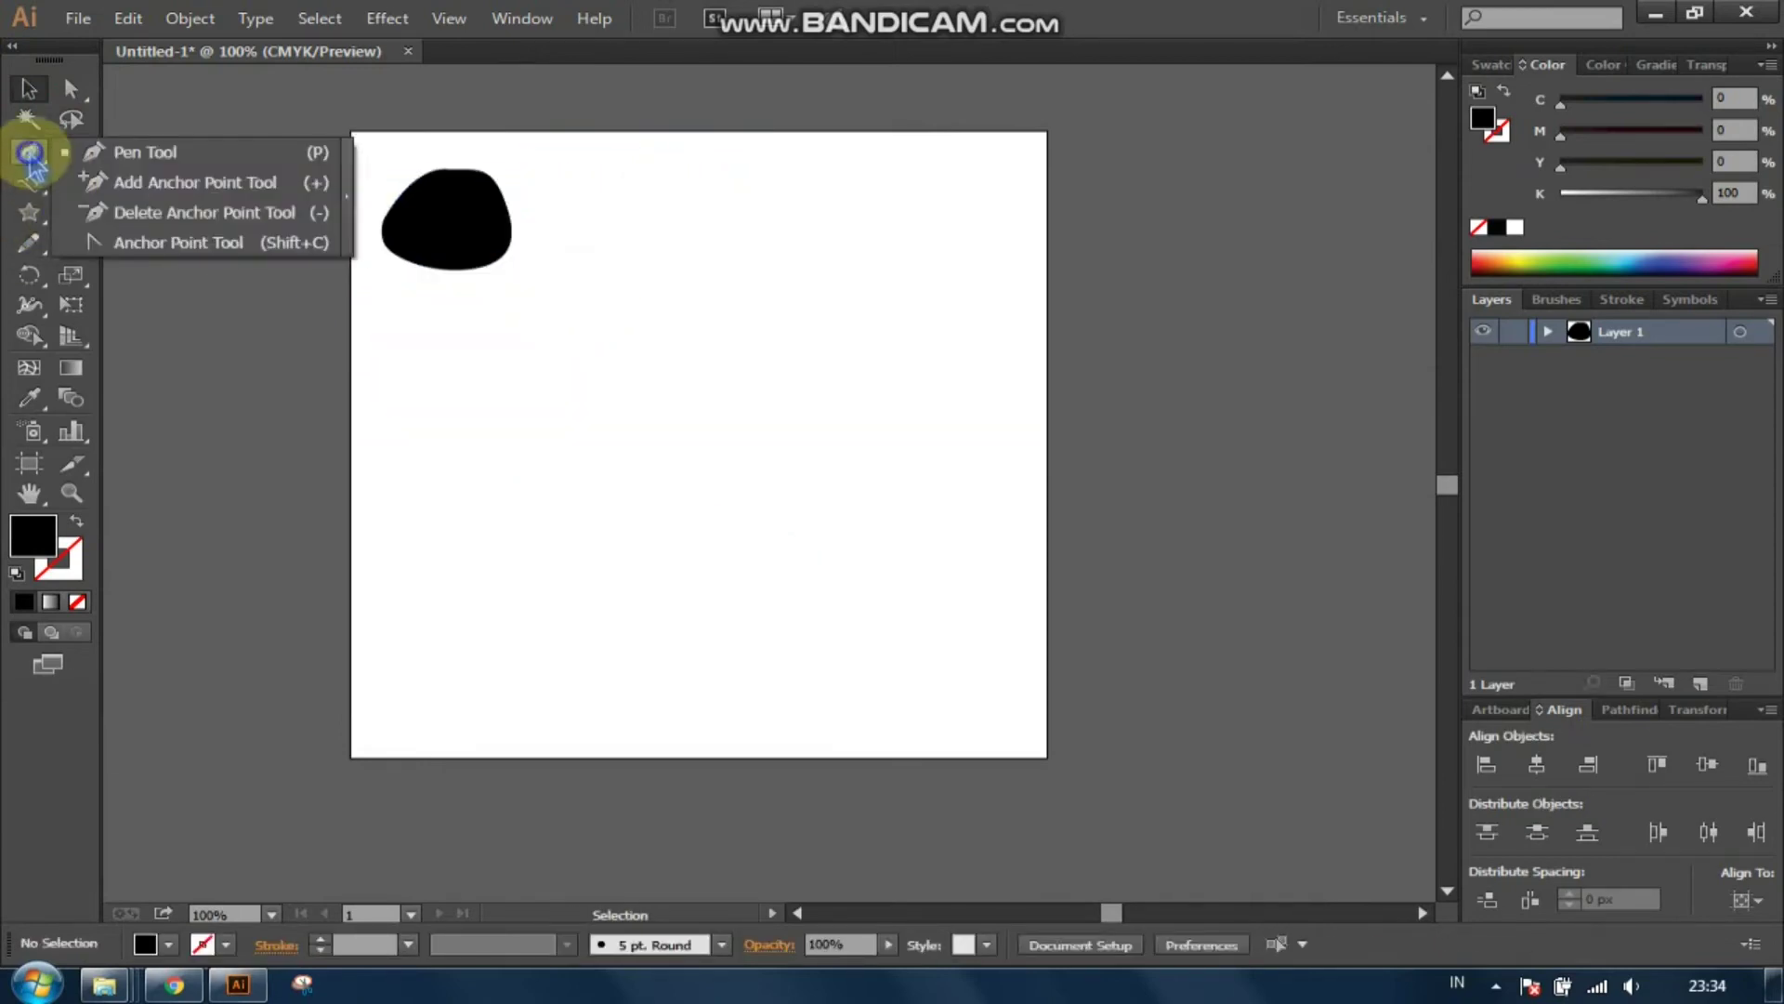
# Step: Try adding an anchor point to the shape and dismiss the resulting error
pyautogui.click(128, 190)
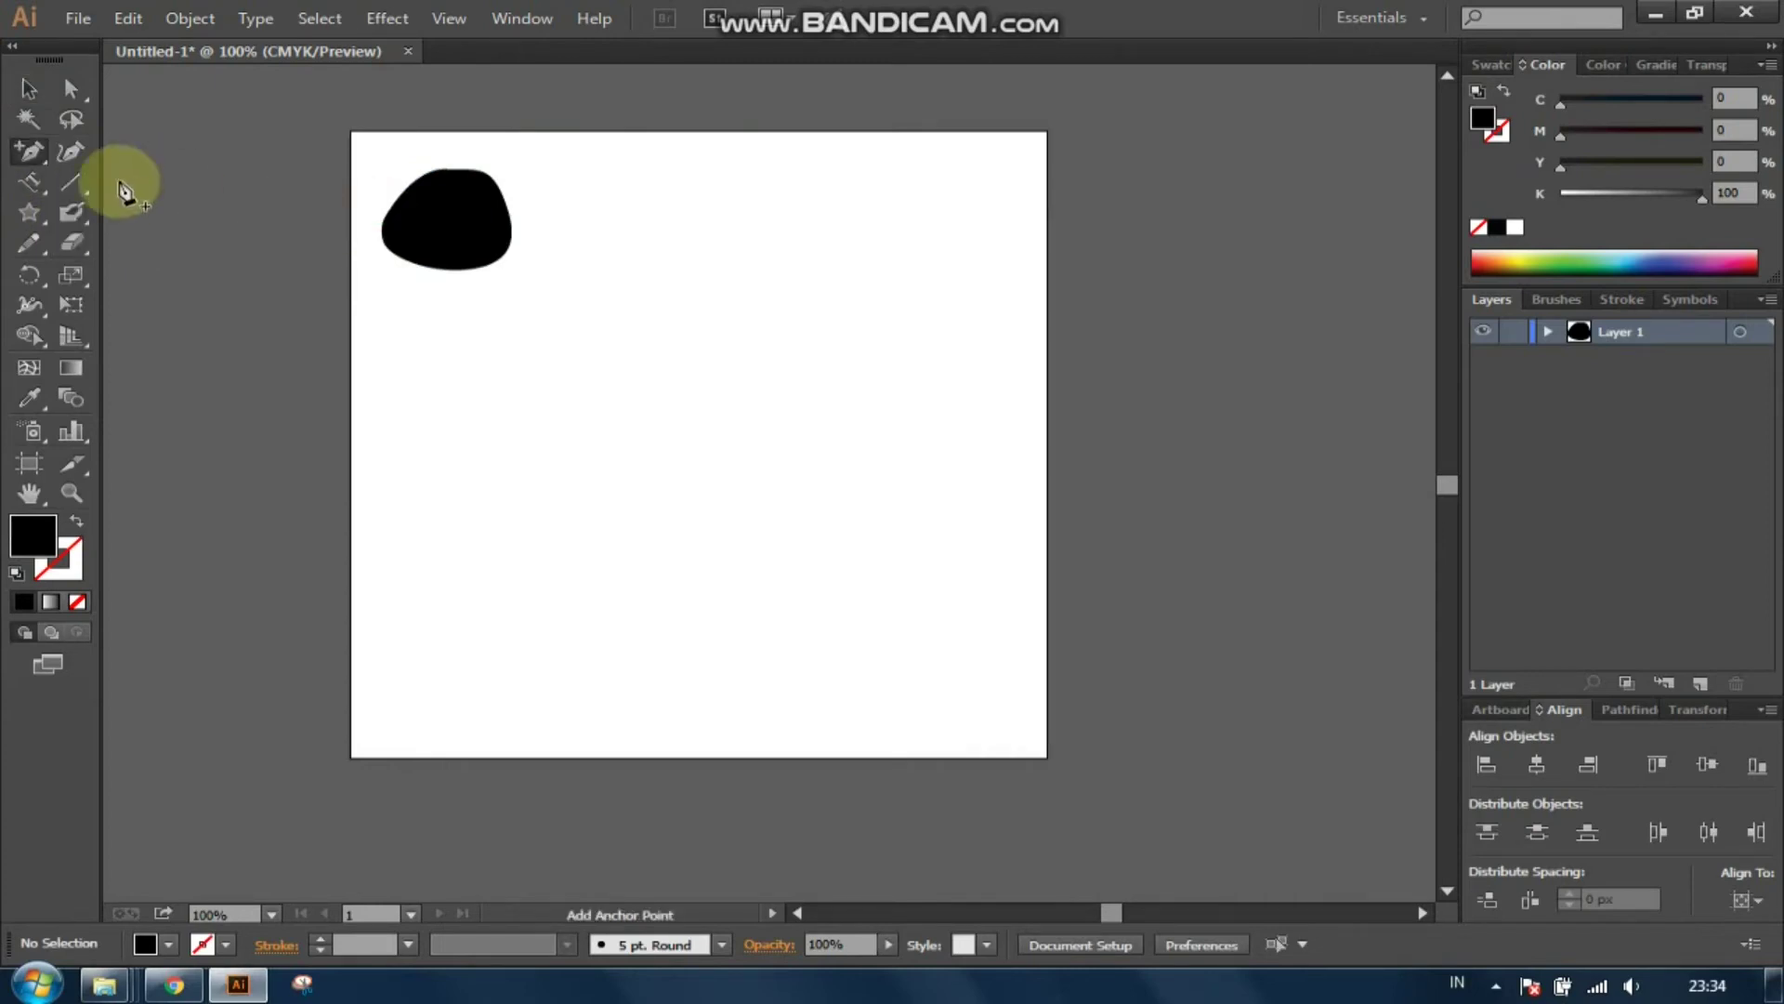
pyautogui.click(470, 227)
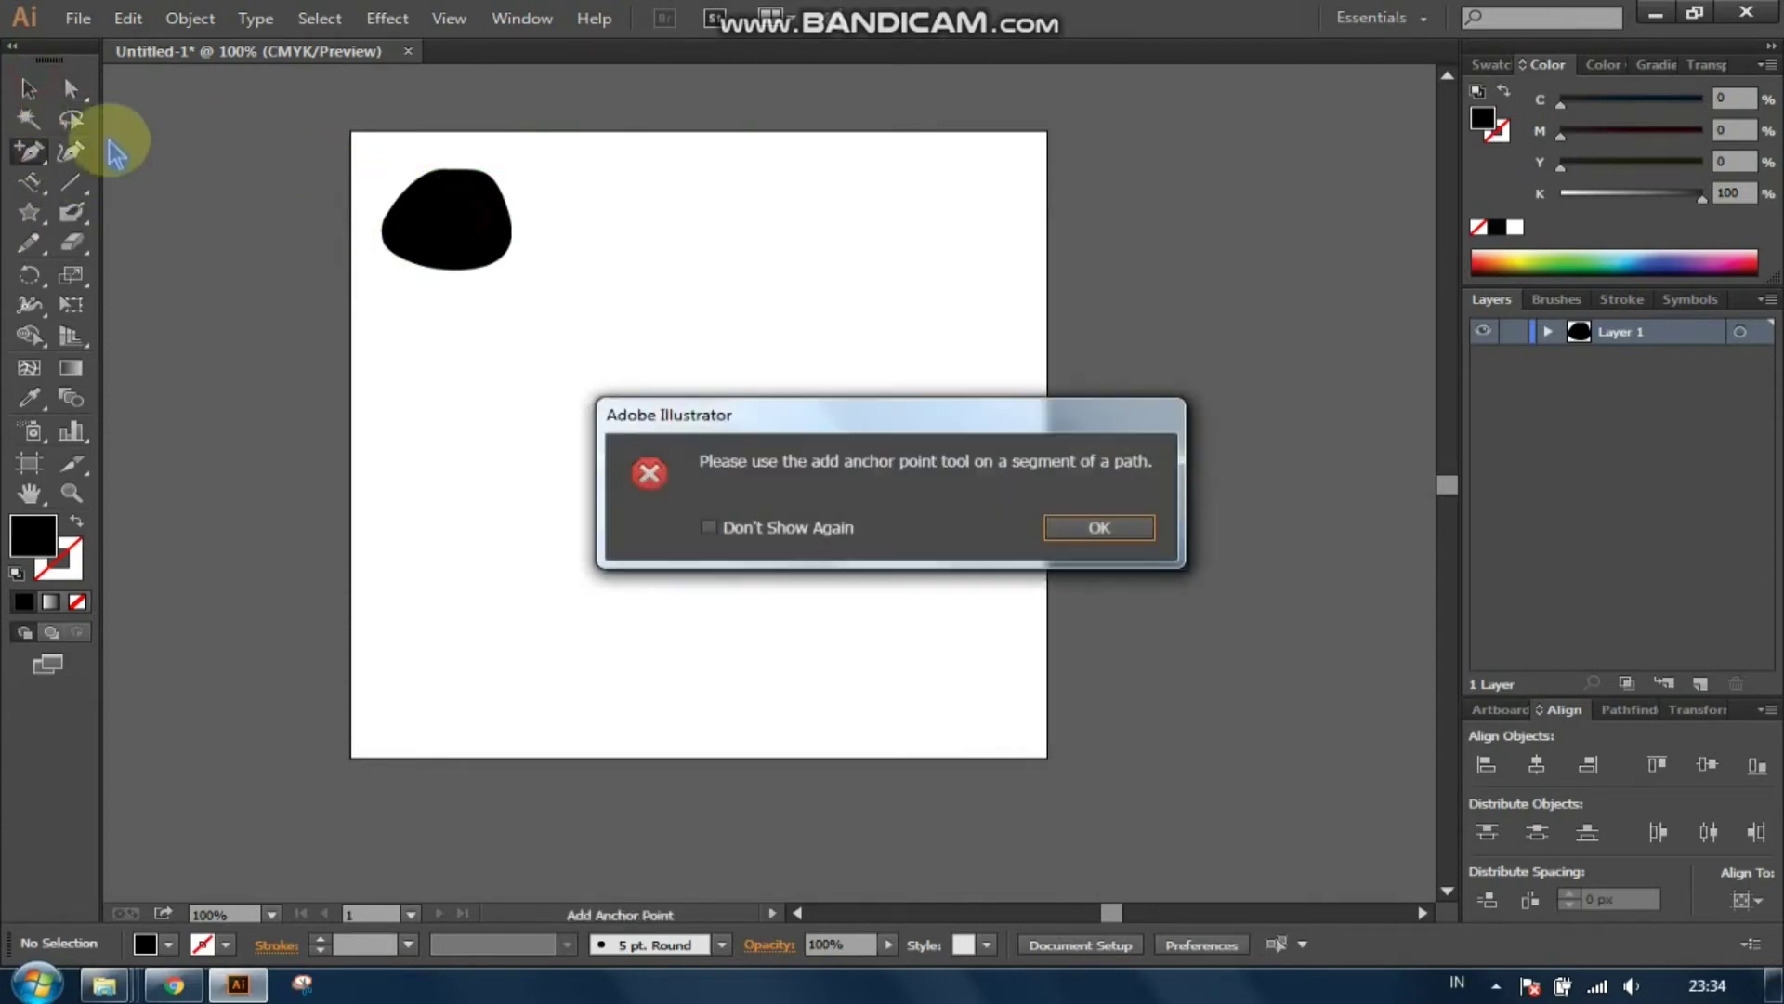
pyautogui.press('Return')
pyautogui.press('v')
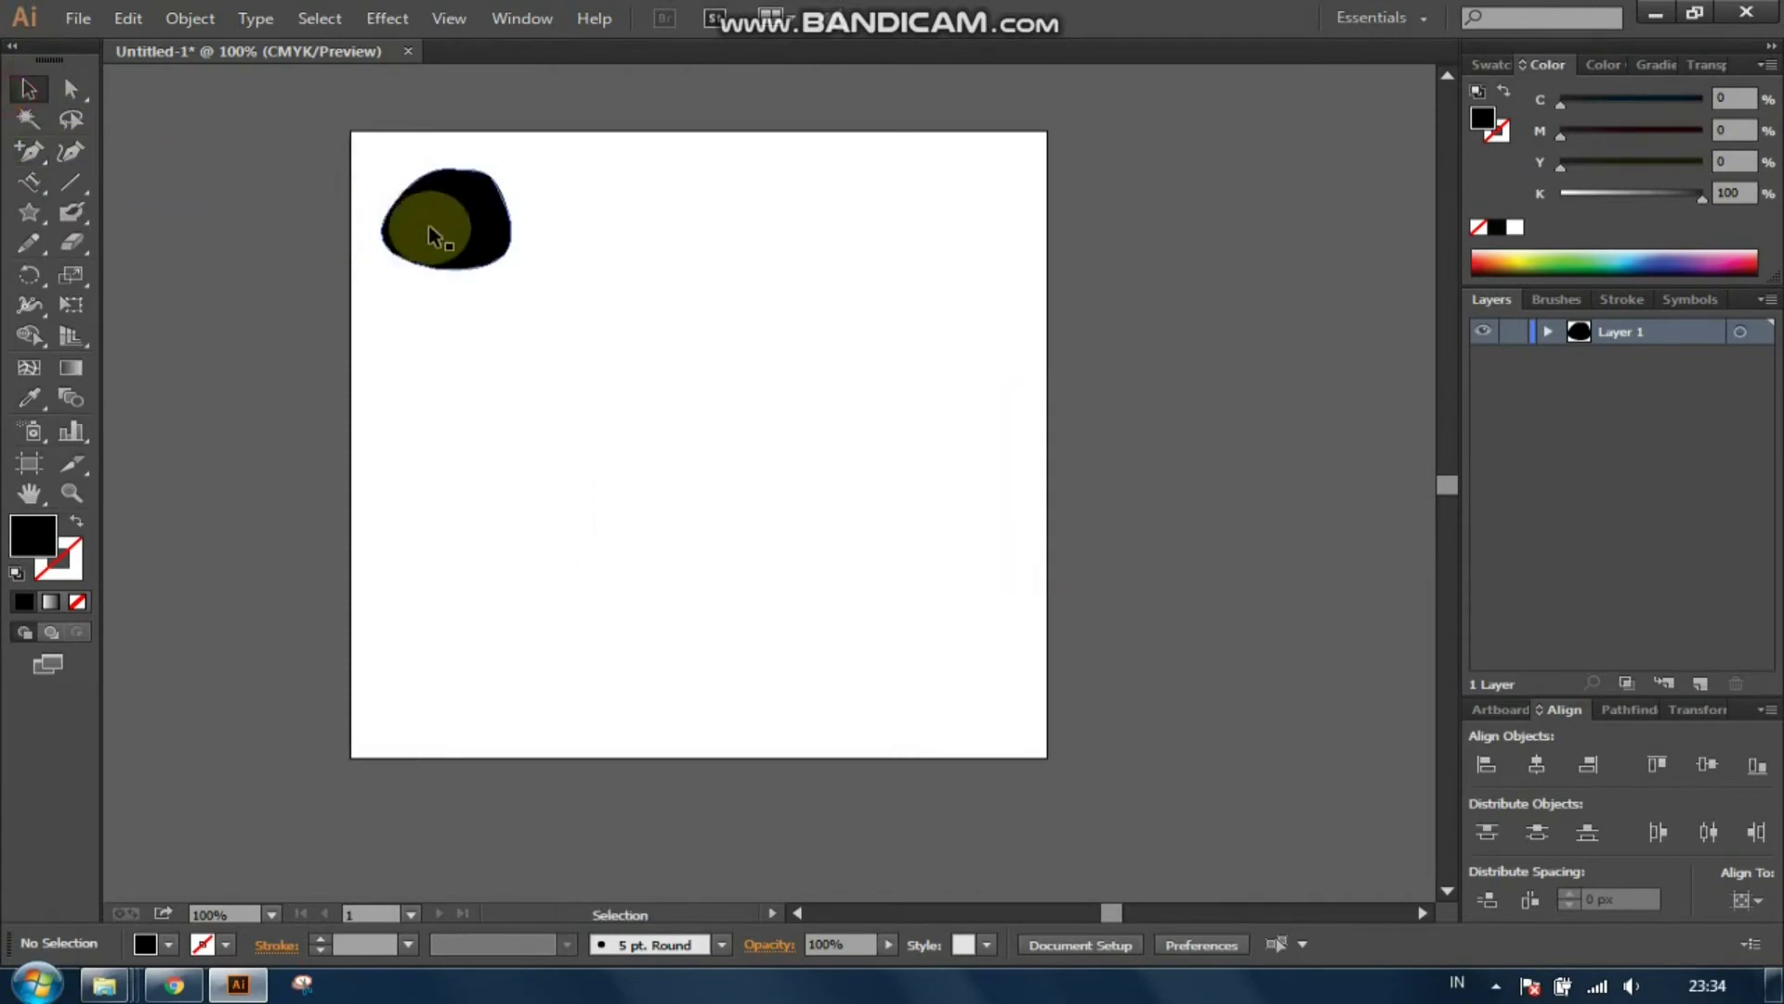
# Step: Swap the blob's fill and stroke so it becomes a black outline, then zoom in
pyautogui.click(428, 224)
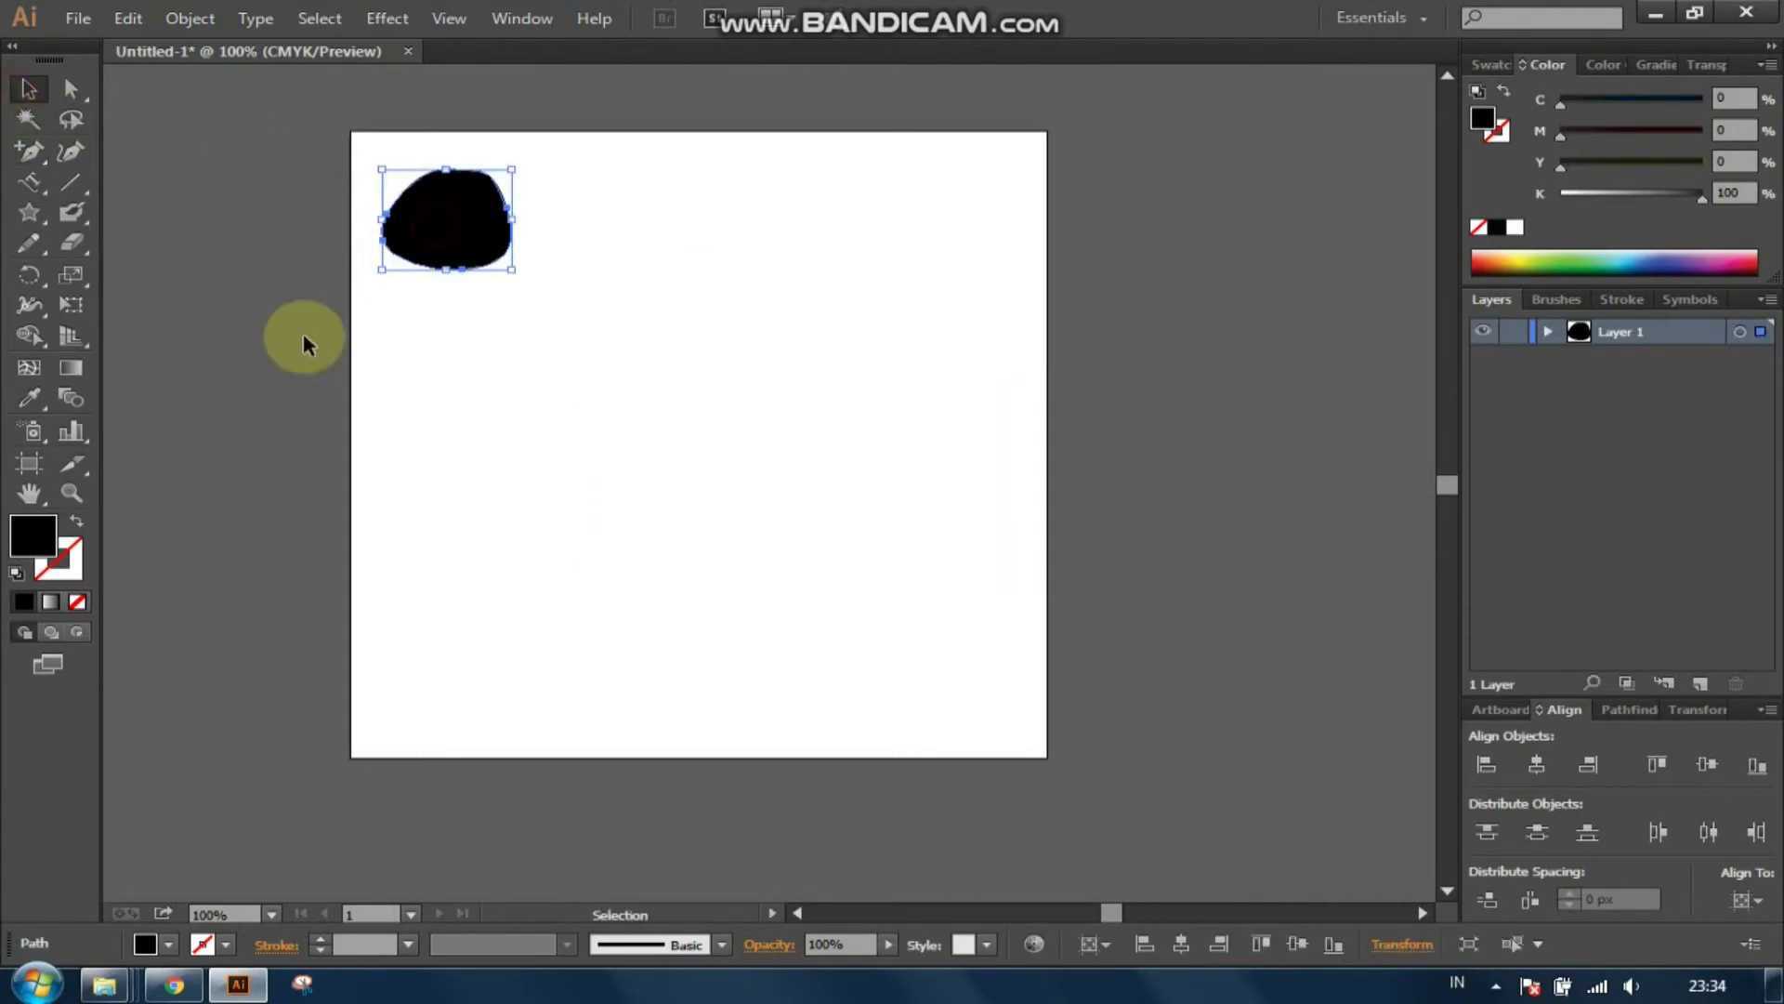
pyautogui.click(78, 526)
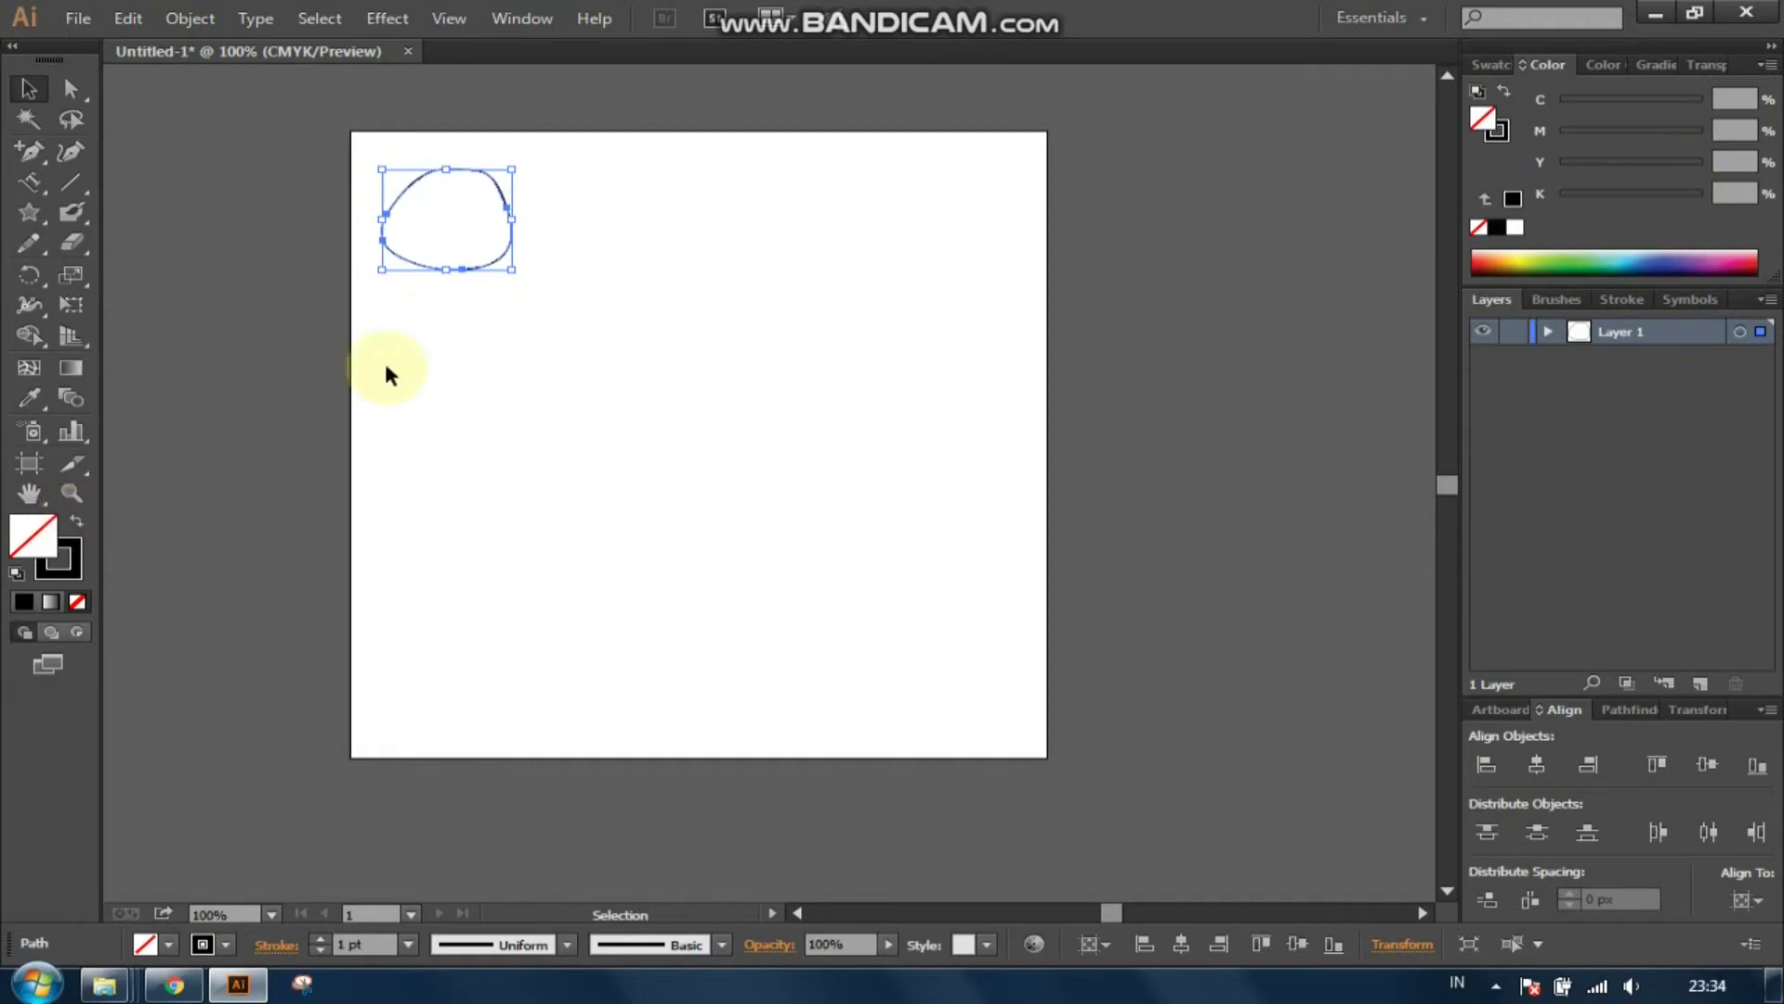
pyautogui.click(437, 319)
pyautogui.scroll(2, 432, 330)
pyautogui.scroll(1, 433, 343)
pyautogui.scroll(2, 432, 344)
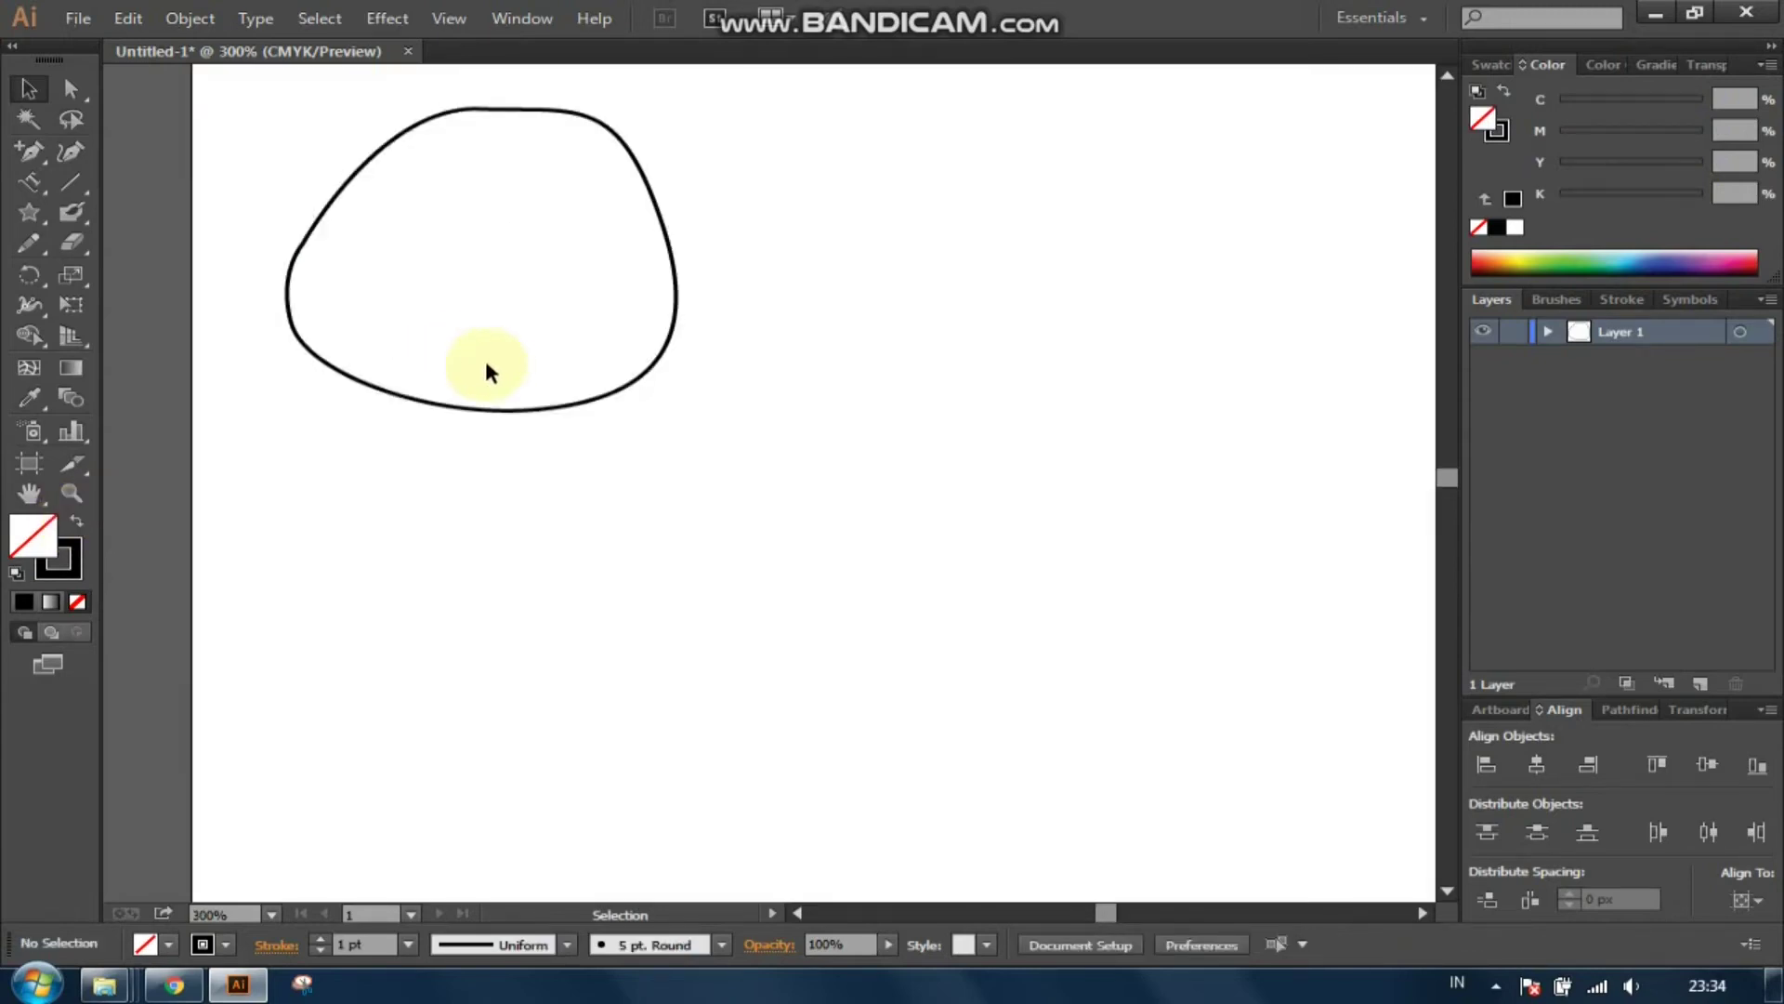
pyautogui.click(31, 152)
pyautogui.moveTo(34, 166); pyautogui.dragTo(170, 192)
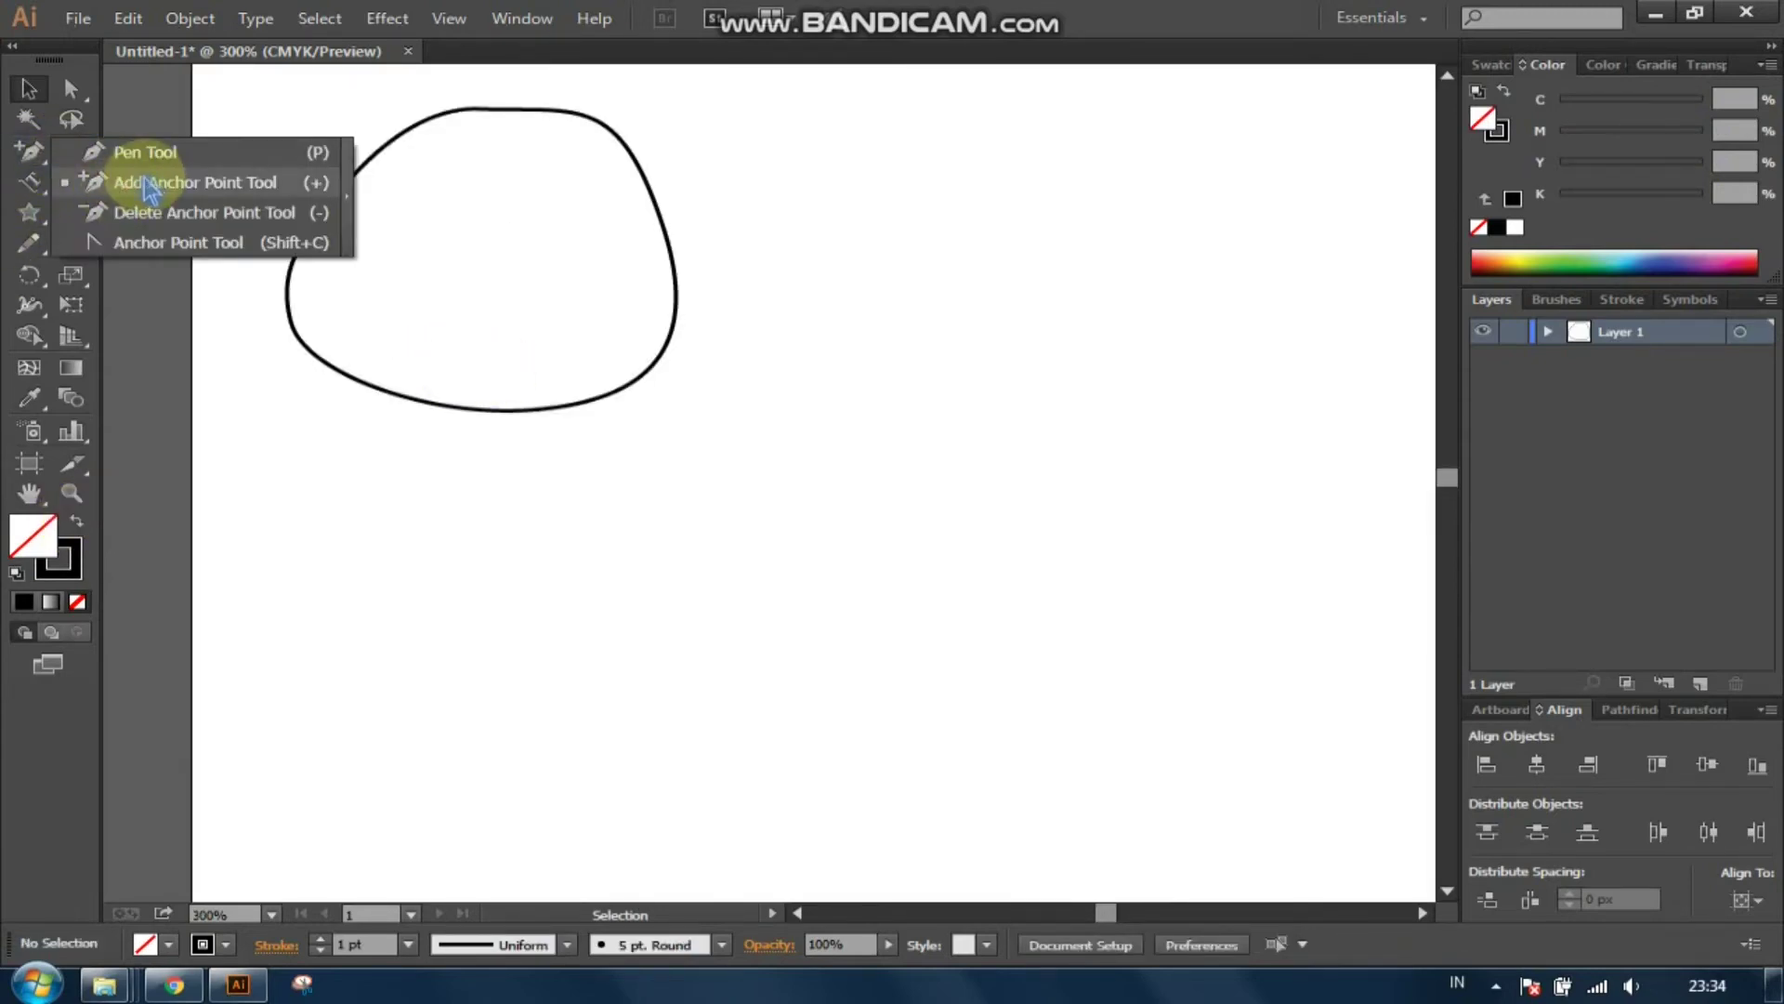
# Step: Add six anchor points along the upper curve of the blob's outline
pyautogui.click(177, 186)
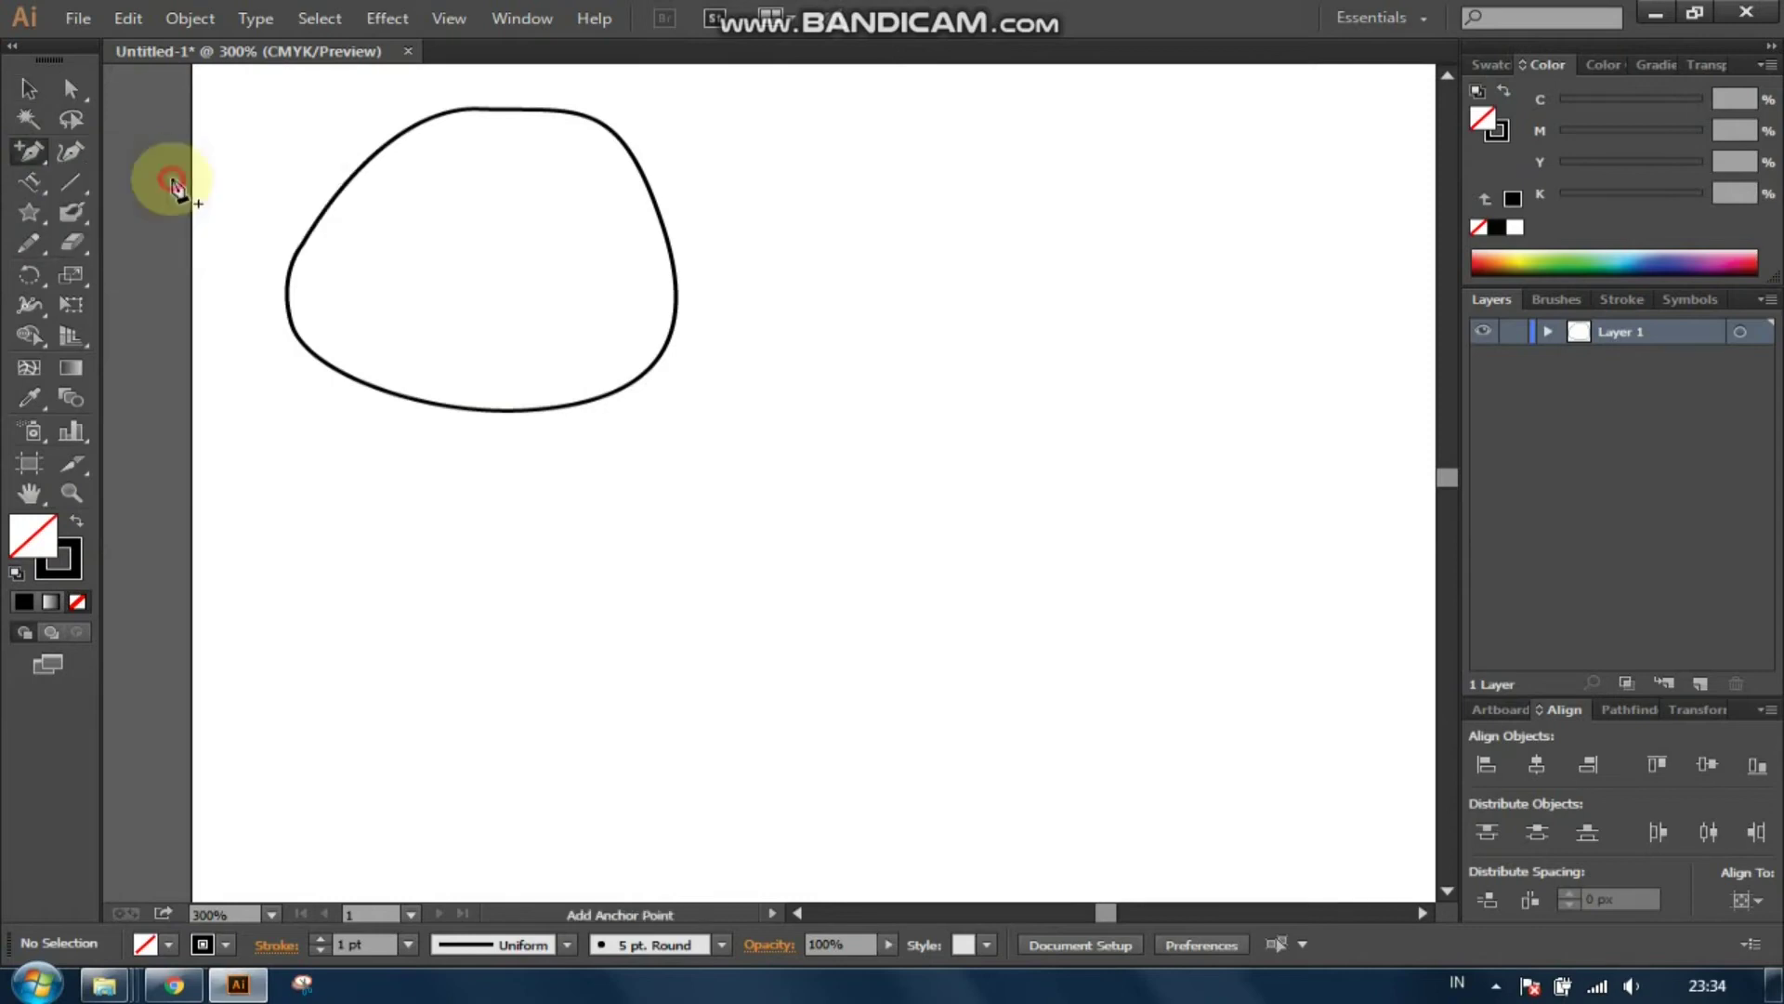
pyautogui.click(319, 226)
pyautogui.scroll(1, 376, 269)
pyautogui.click(406, 187)
pyautogui.click(526, 170)
pyautogui.click(604, 187)
pyautogui.click(636, 221)
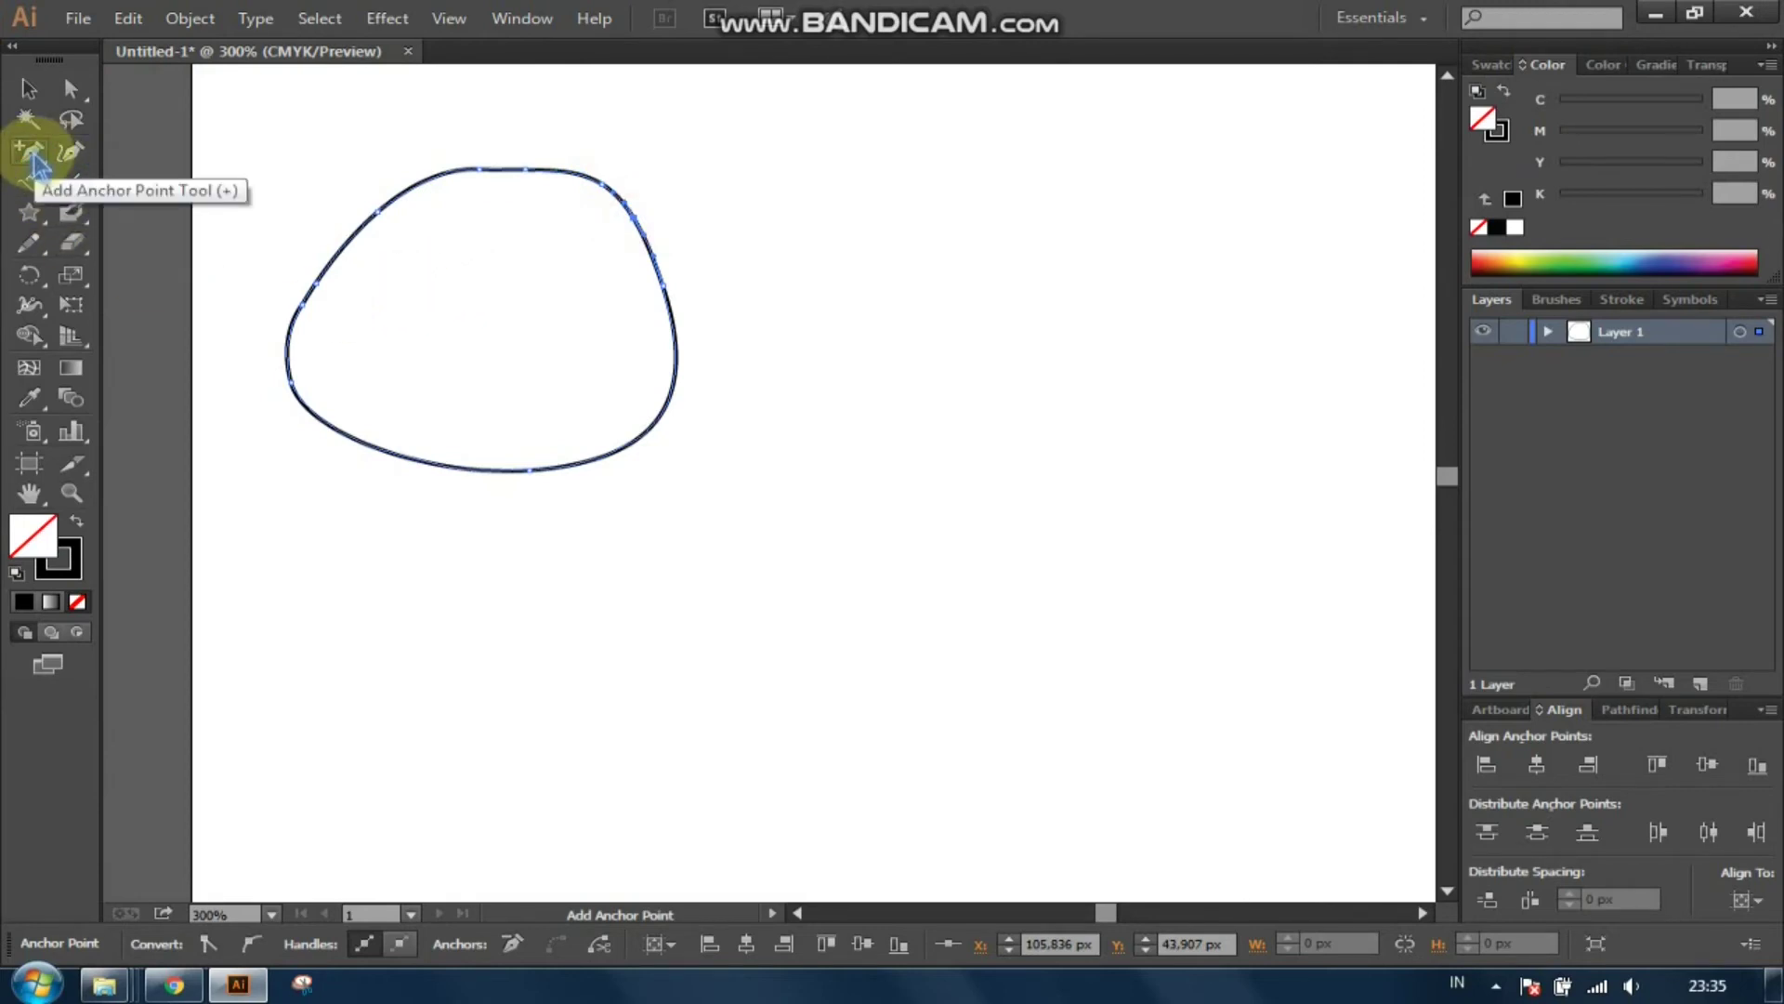
# Step: Drag three upper anchors into trial dents, then undo to restore the smooth outline
pyautogui.click(70, 88)
pyautogui.moveTo(311, 288); pyautogui.dragTo(277, 246)
pyautogui.moveTo(376, 211); pyautogui.dragTo(362, 167)
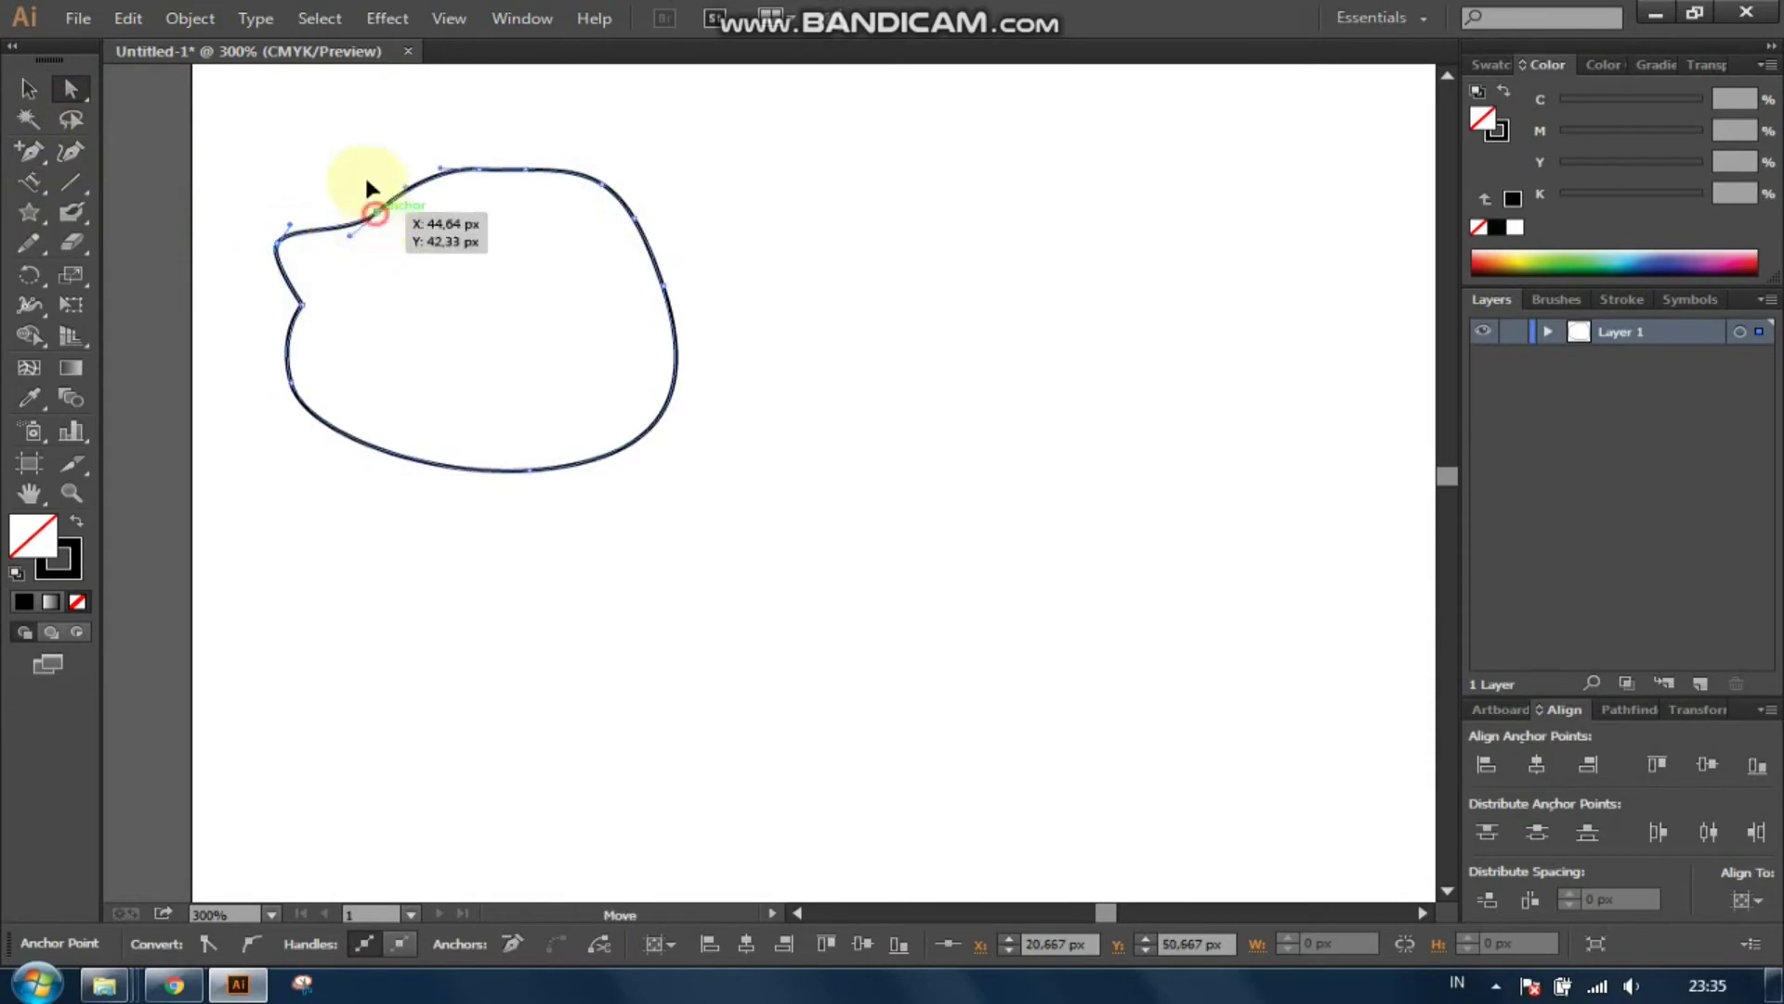
pyautogui.moveTo(486, 176); pyautogui.dragTo(400, 220)
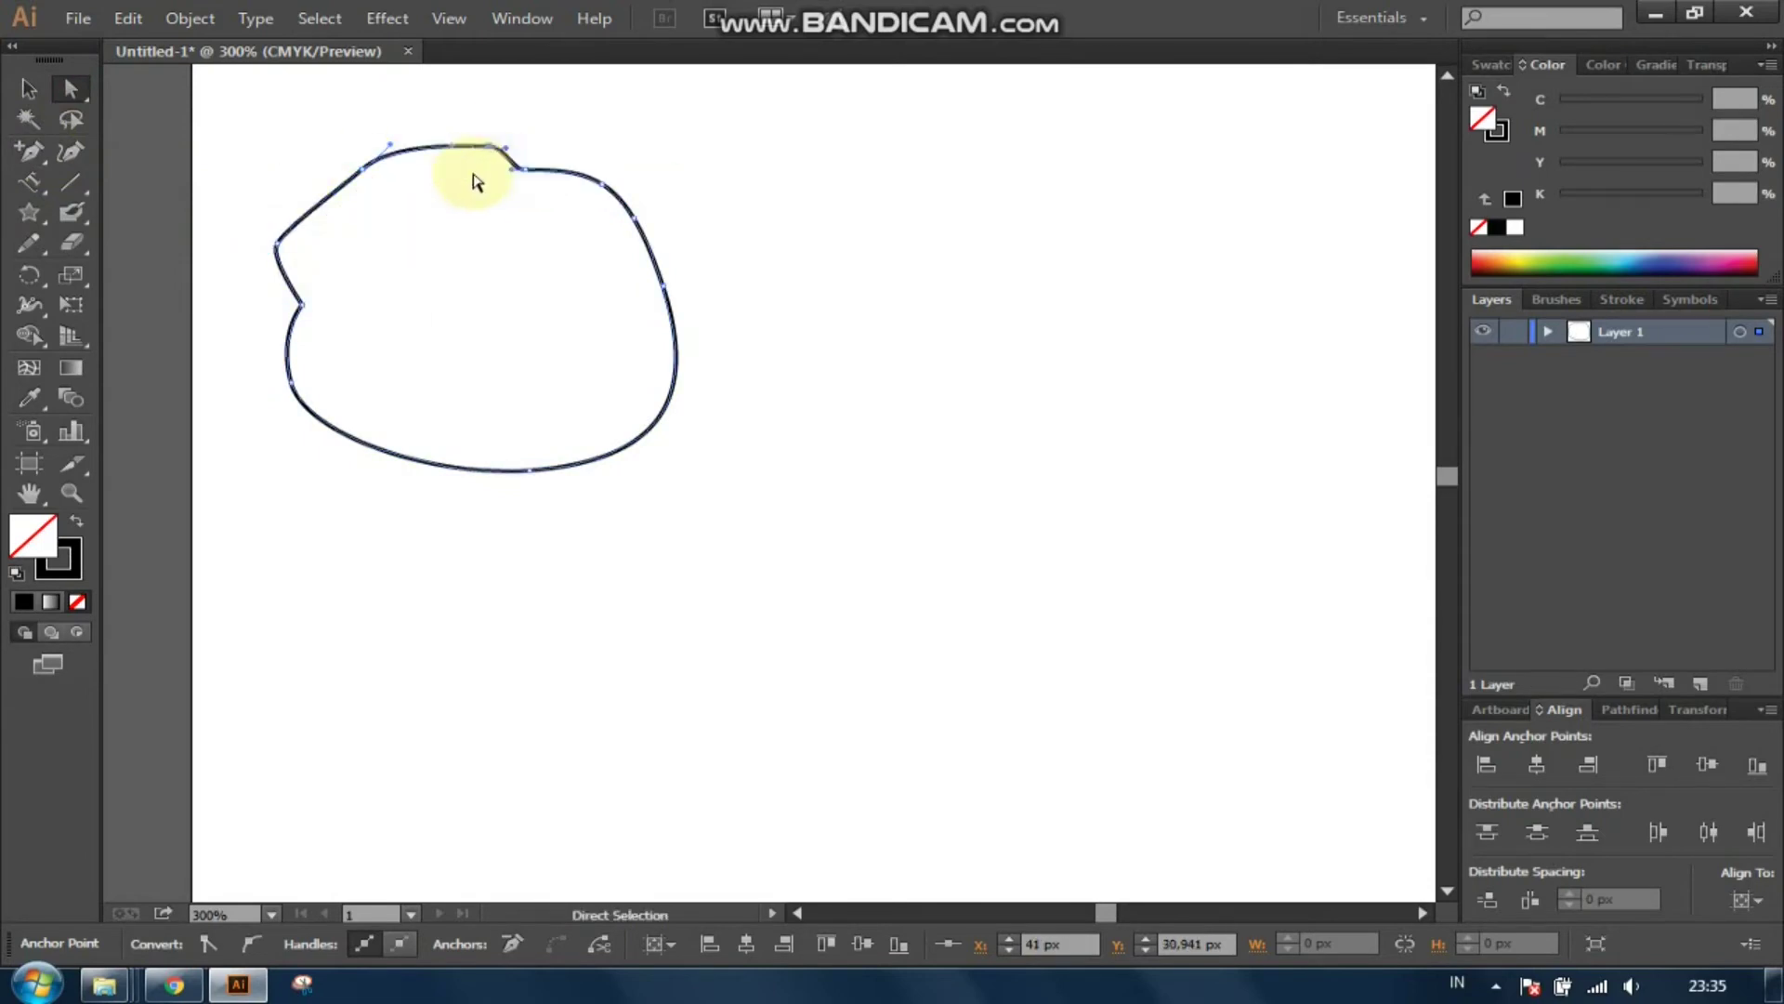
pyautogui.hotkey('ctrl', 'z')
pyautogui.hotkey('ctrl', 'z')
pyautogui.hotkey('ctrl', 'z')
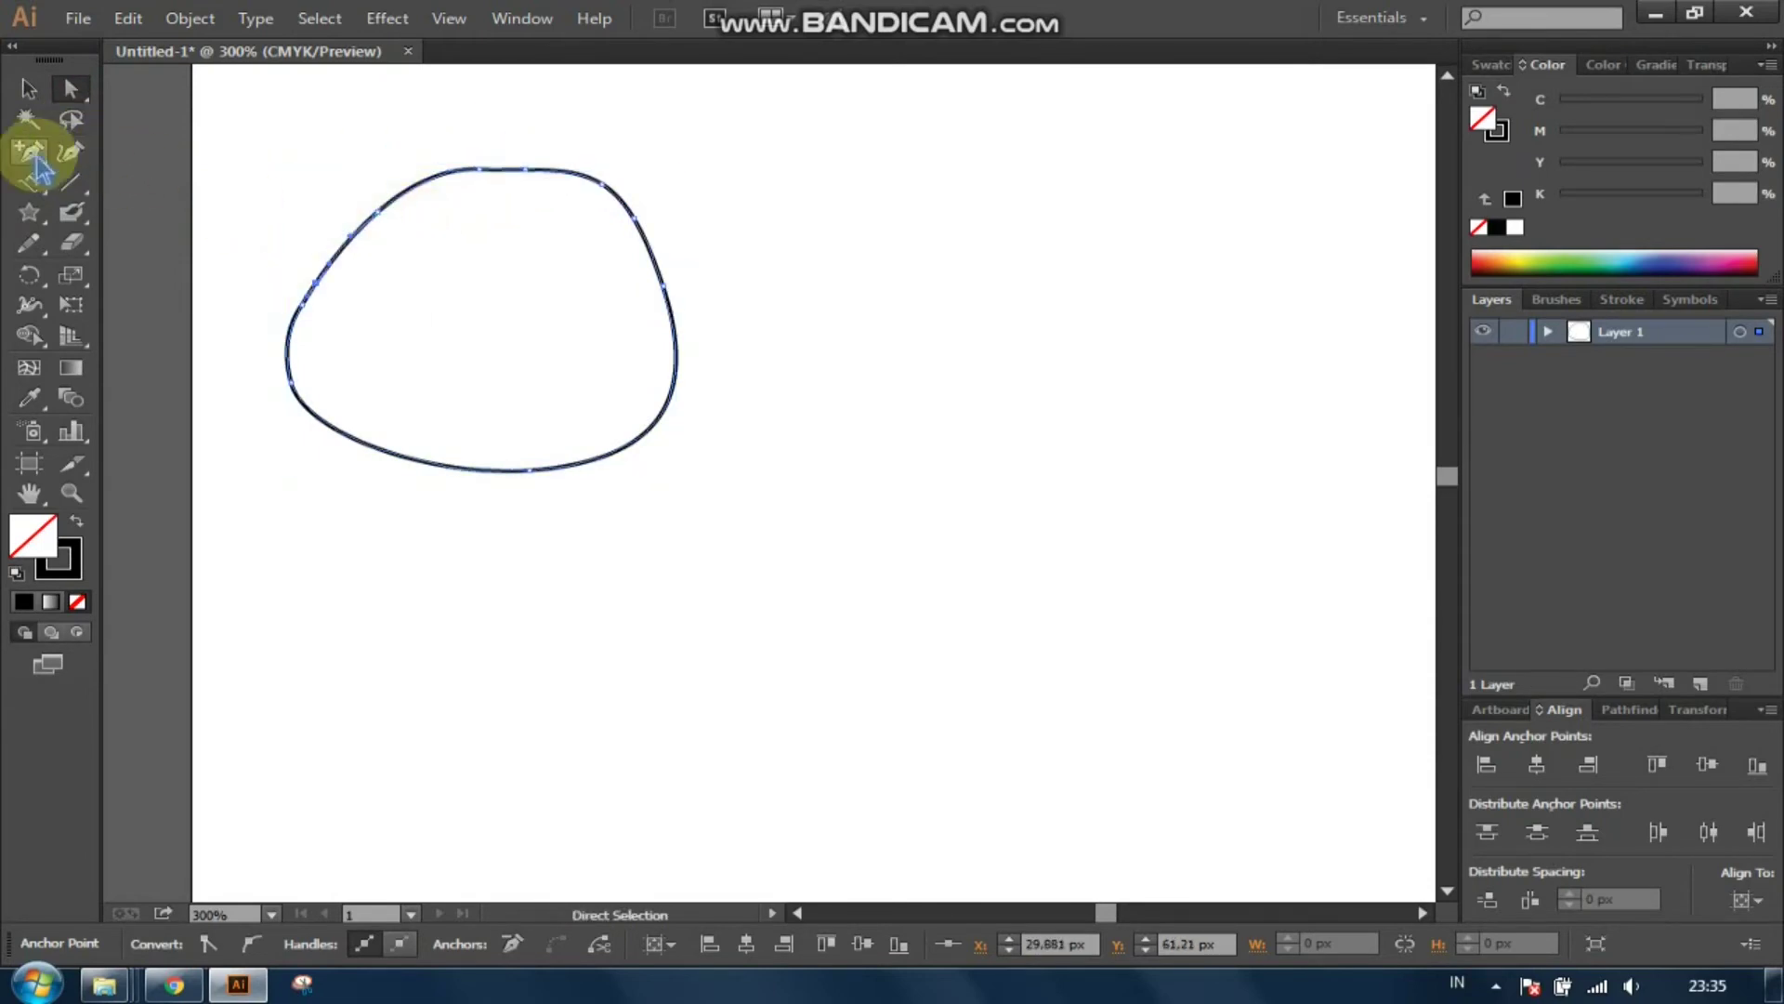
# Step: Select the Delete Anchor Point Tool from the pen tool flyout
pyautogui.click(29, 151)
pyautogui.click(158, 213)
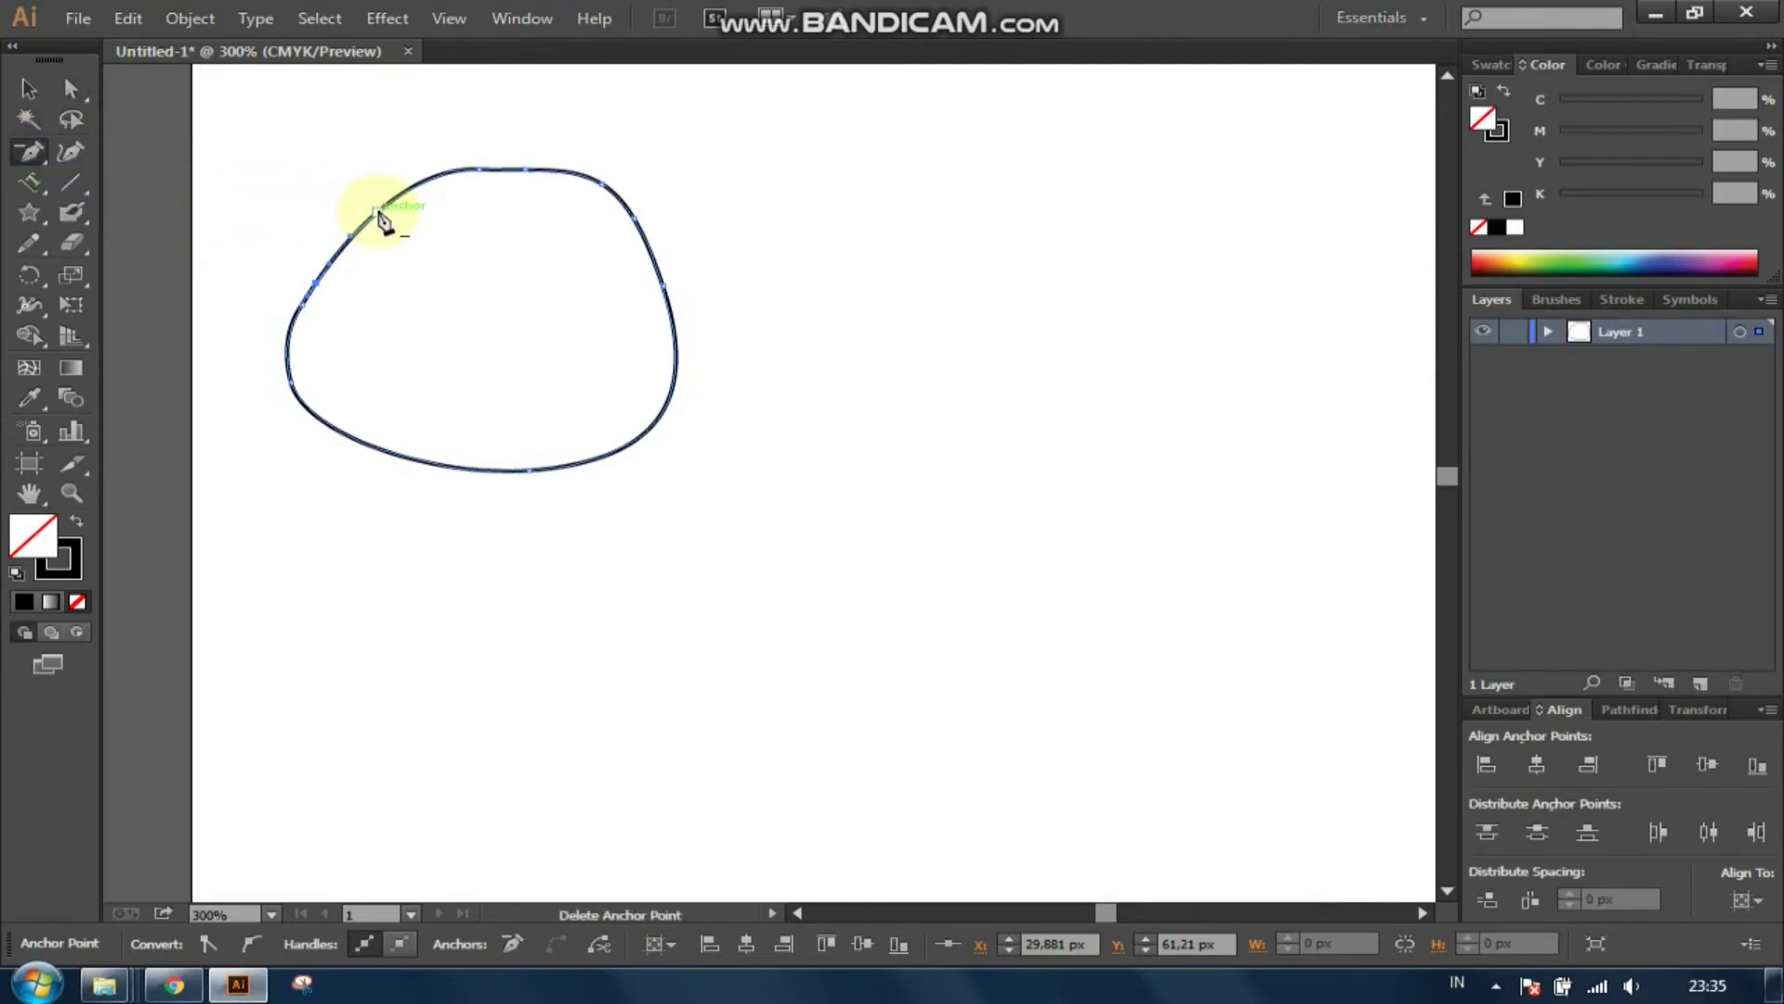
pyautogui.click(30, 150)
pyautogui.click(163, 211)
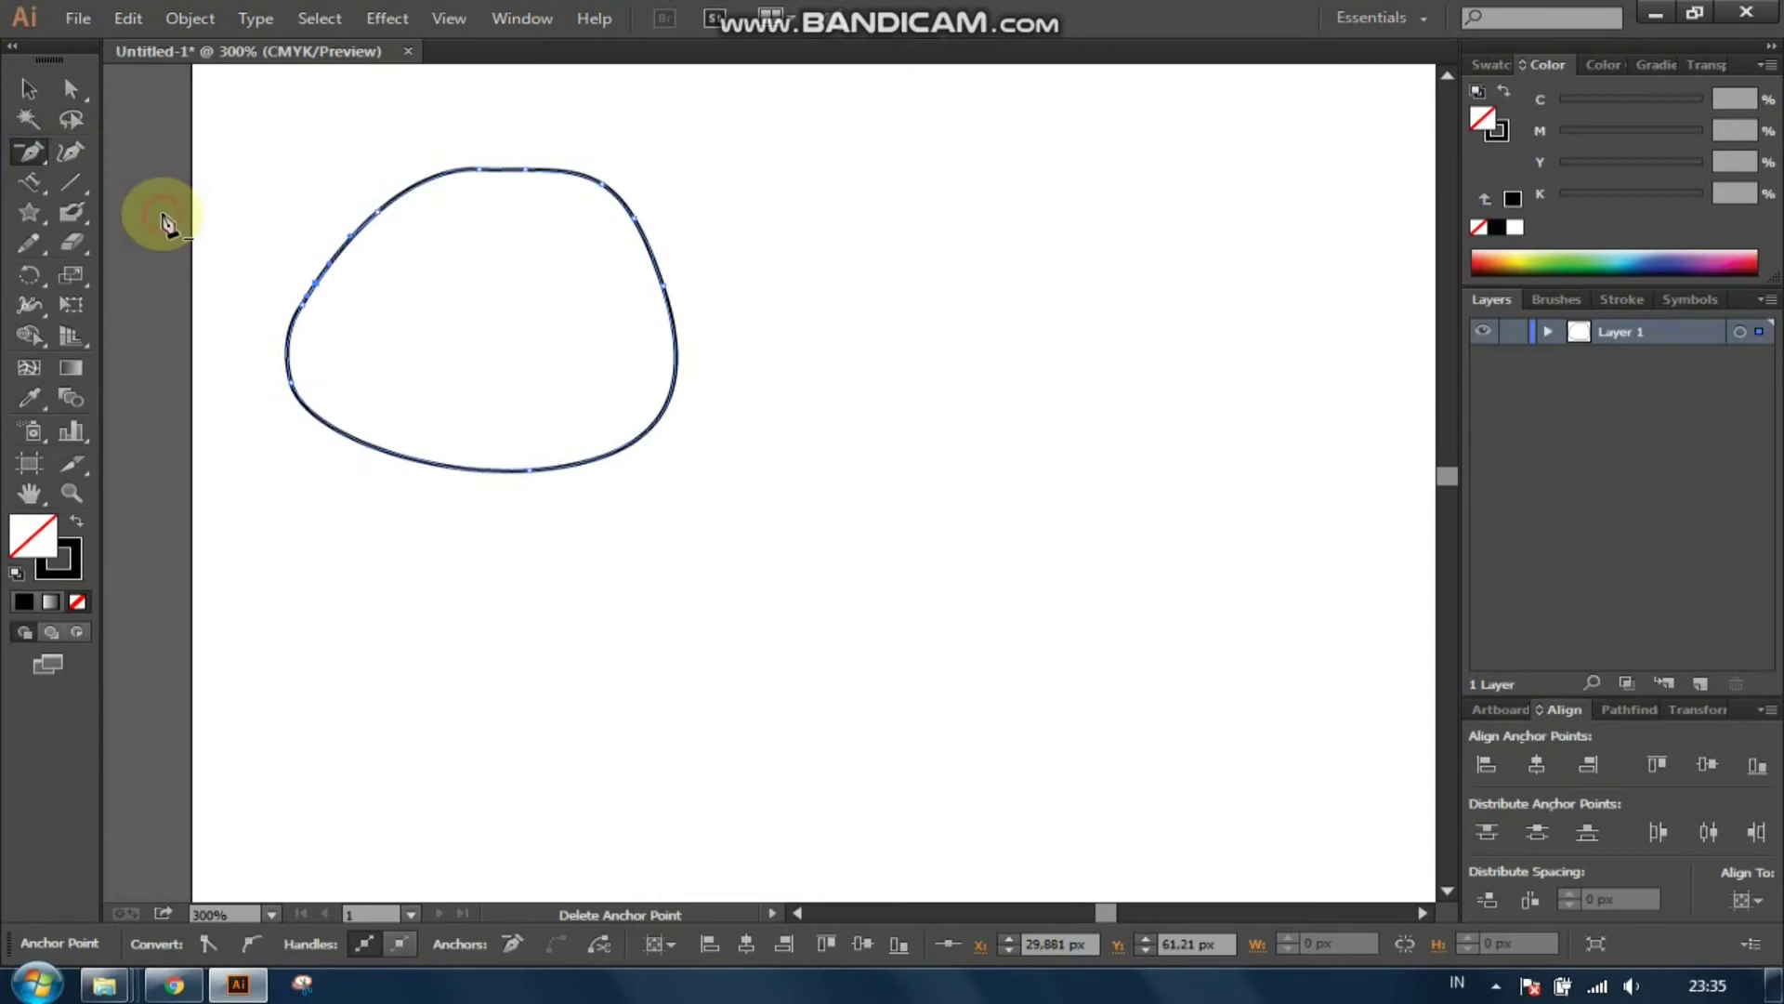
pyautogui.moveTo(29, 150); pyautogui.dragTo(184, 223)
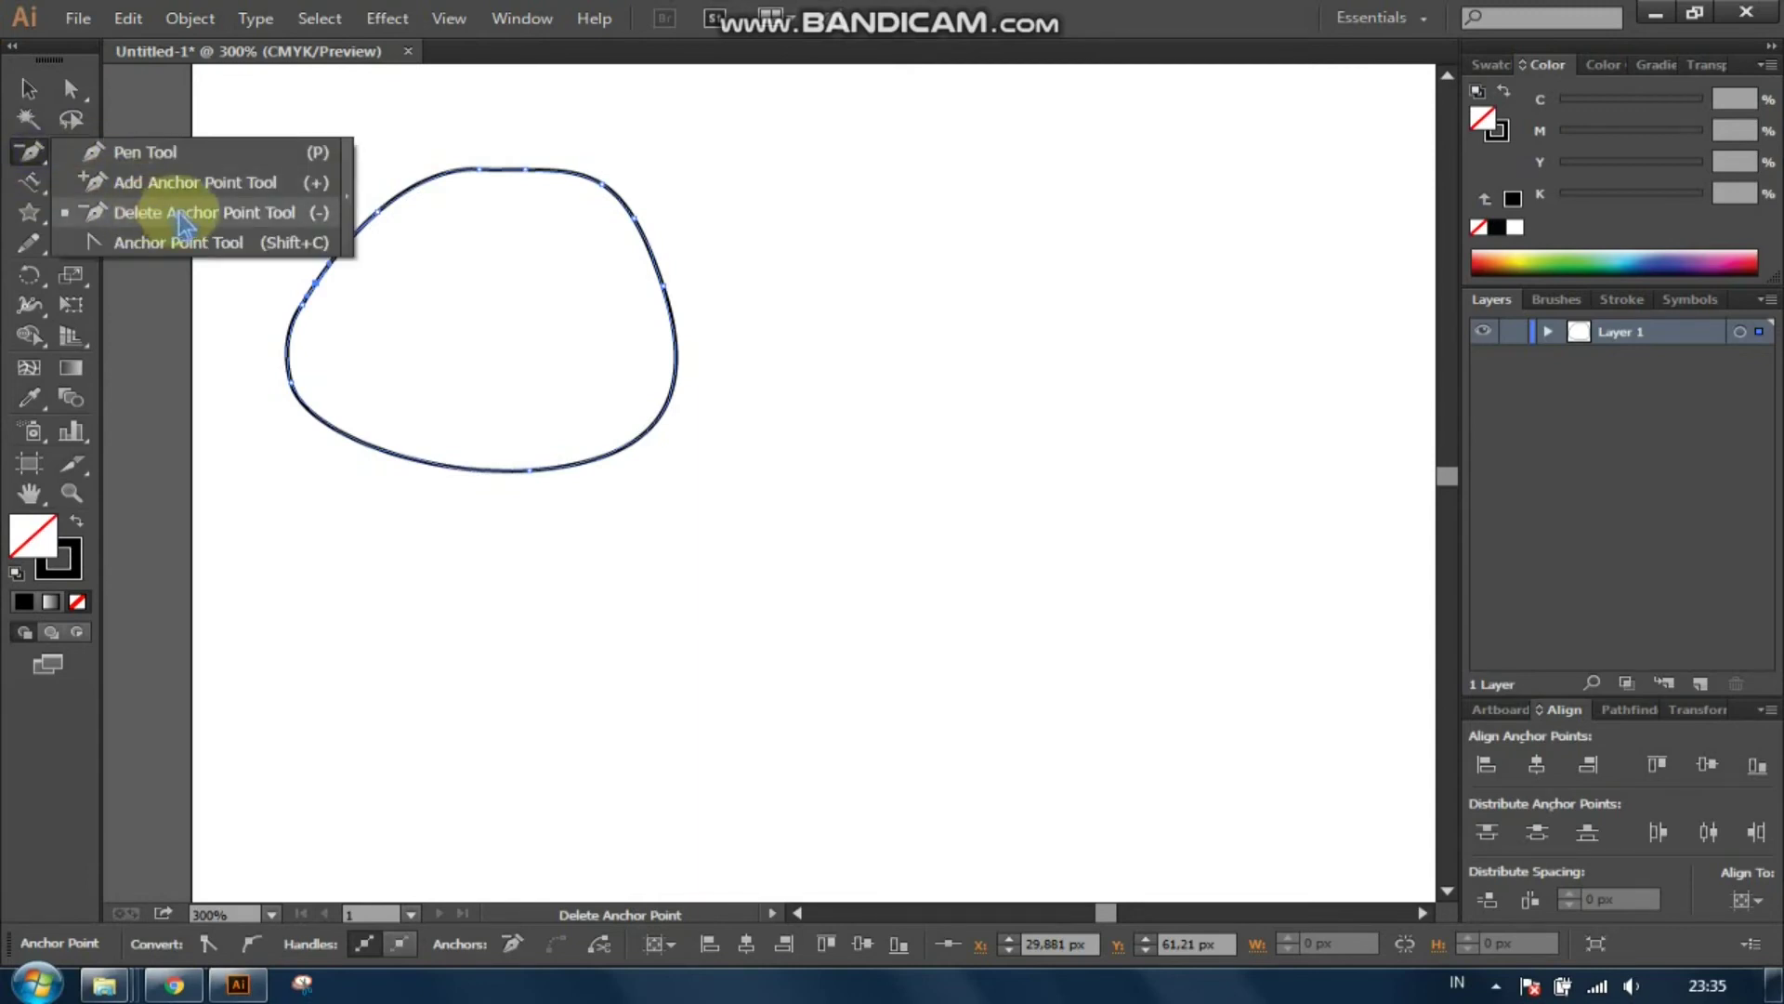
# Step: Delete three upper anchor points of the blob, then undo the deletions
pyautogui.click(377, 212)
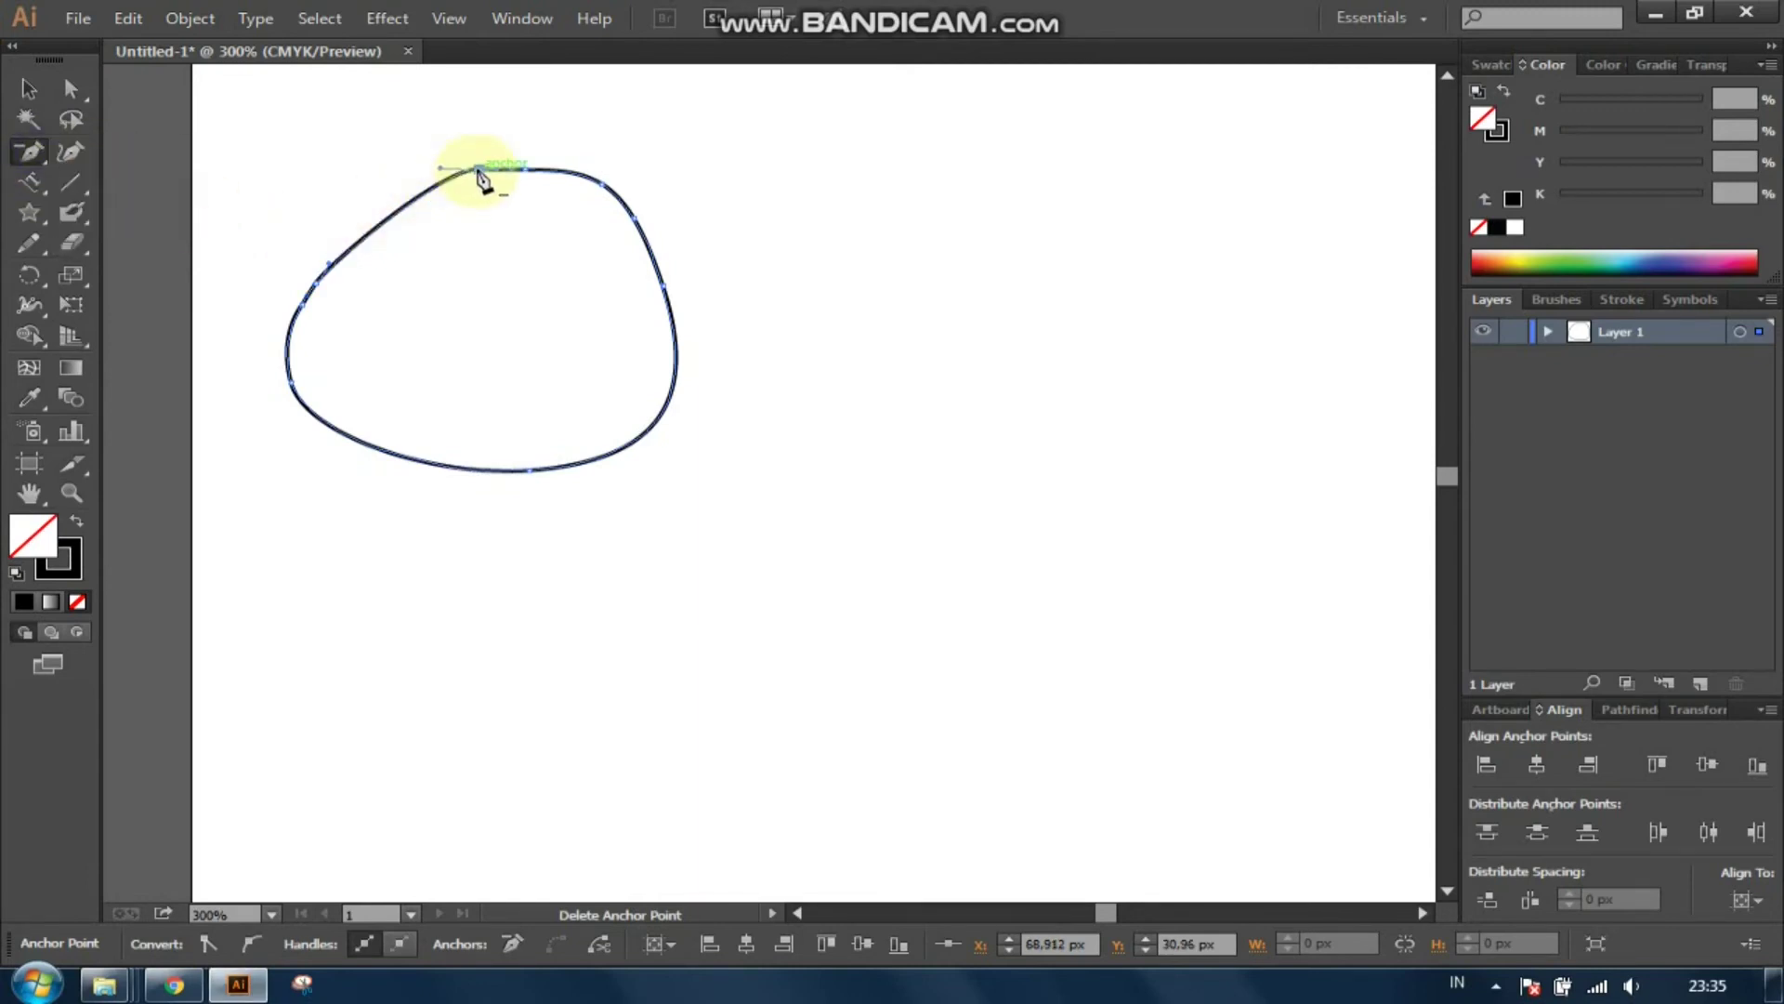
pyautogui.click(481, 170)
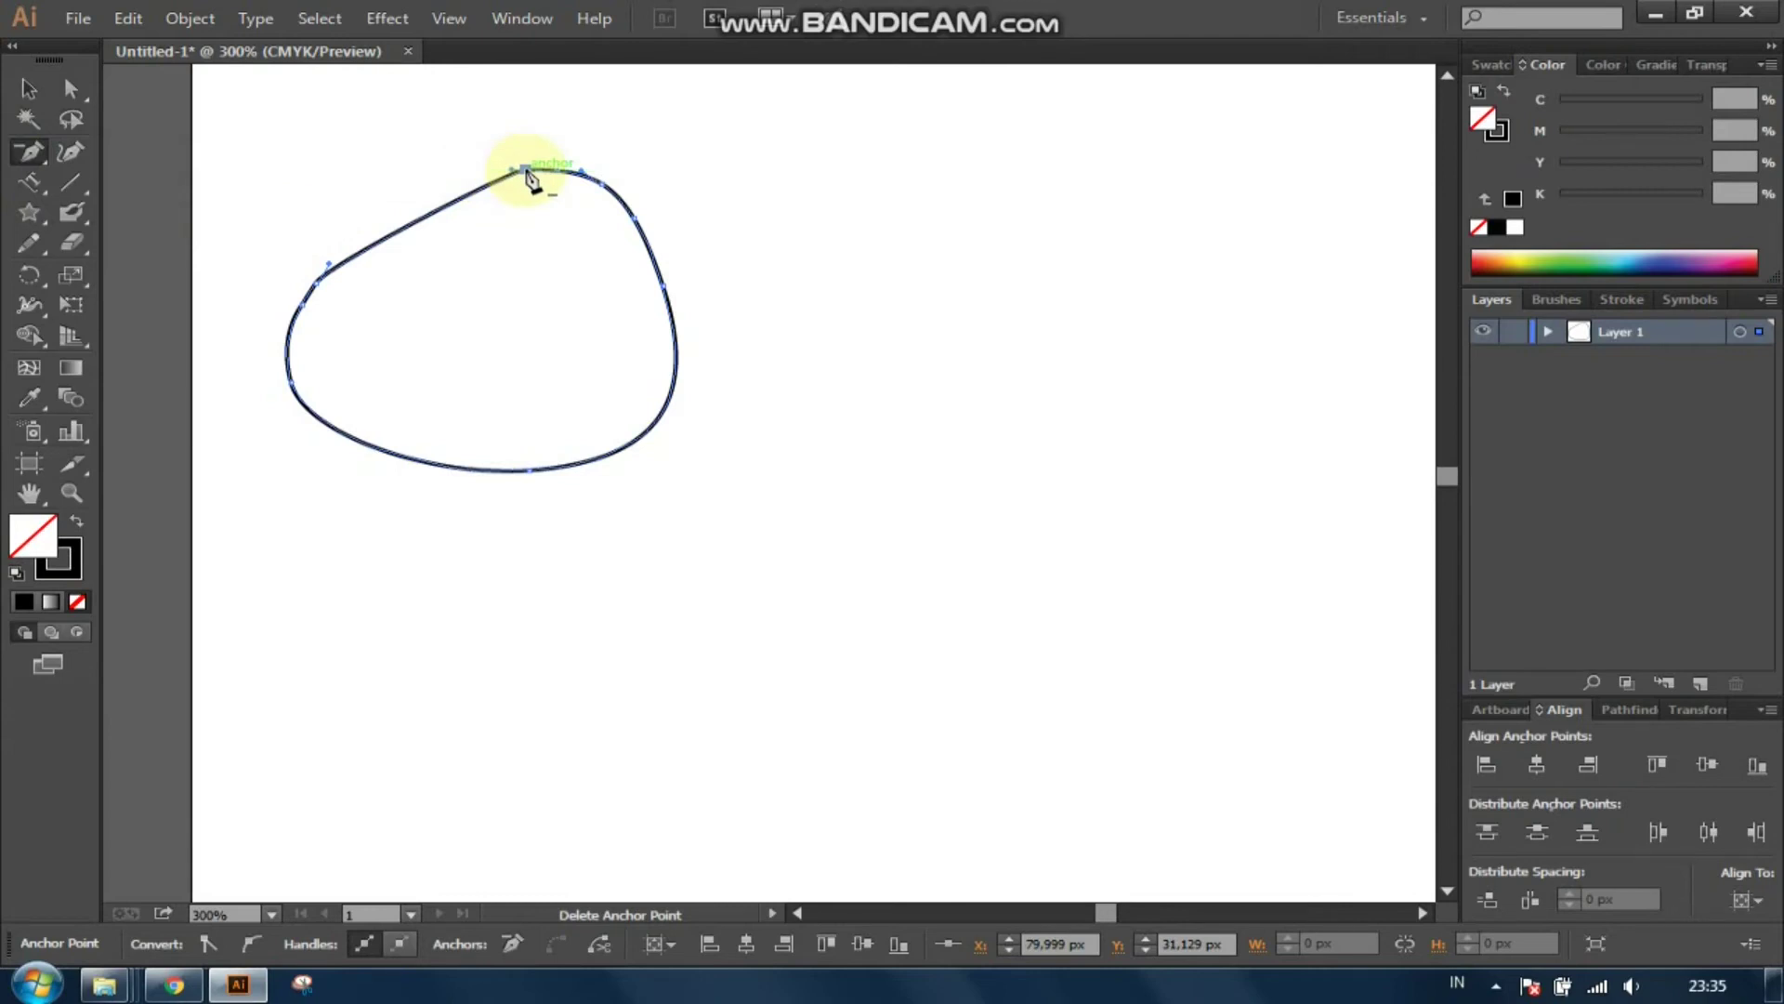
pyautogui.click(526, 170)
pyautogui.hotkey('ctrl', 'z')
pyautogui.hotkey('ctrl', 'z')
pyautogui.hotkey('ctrl', 'z')
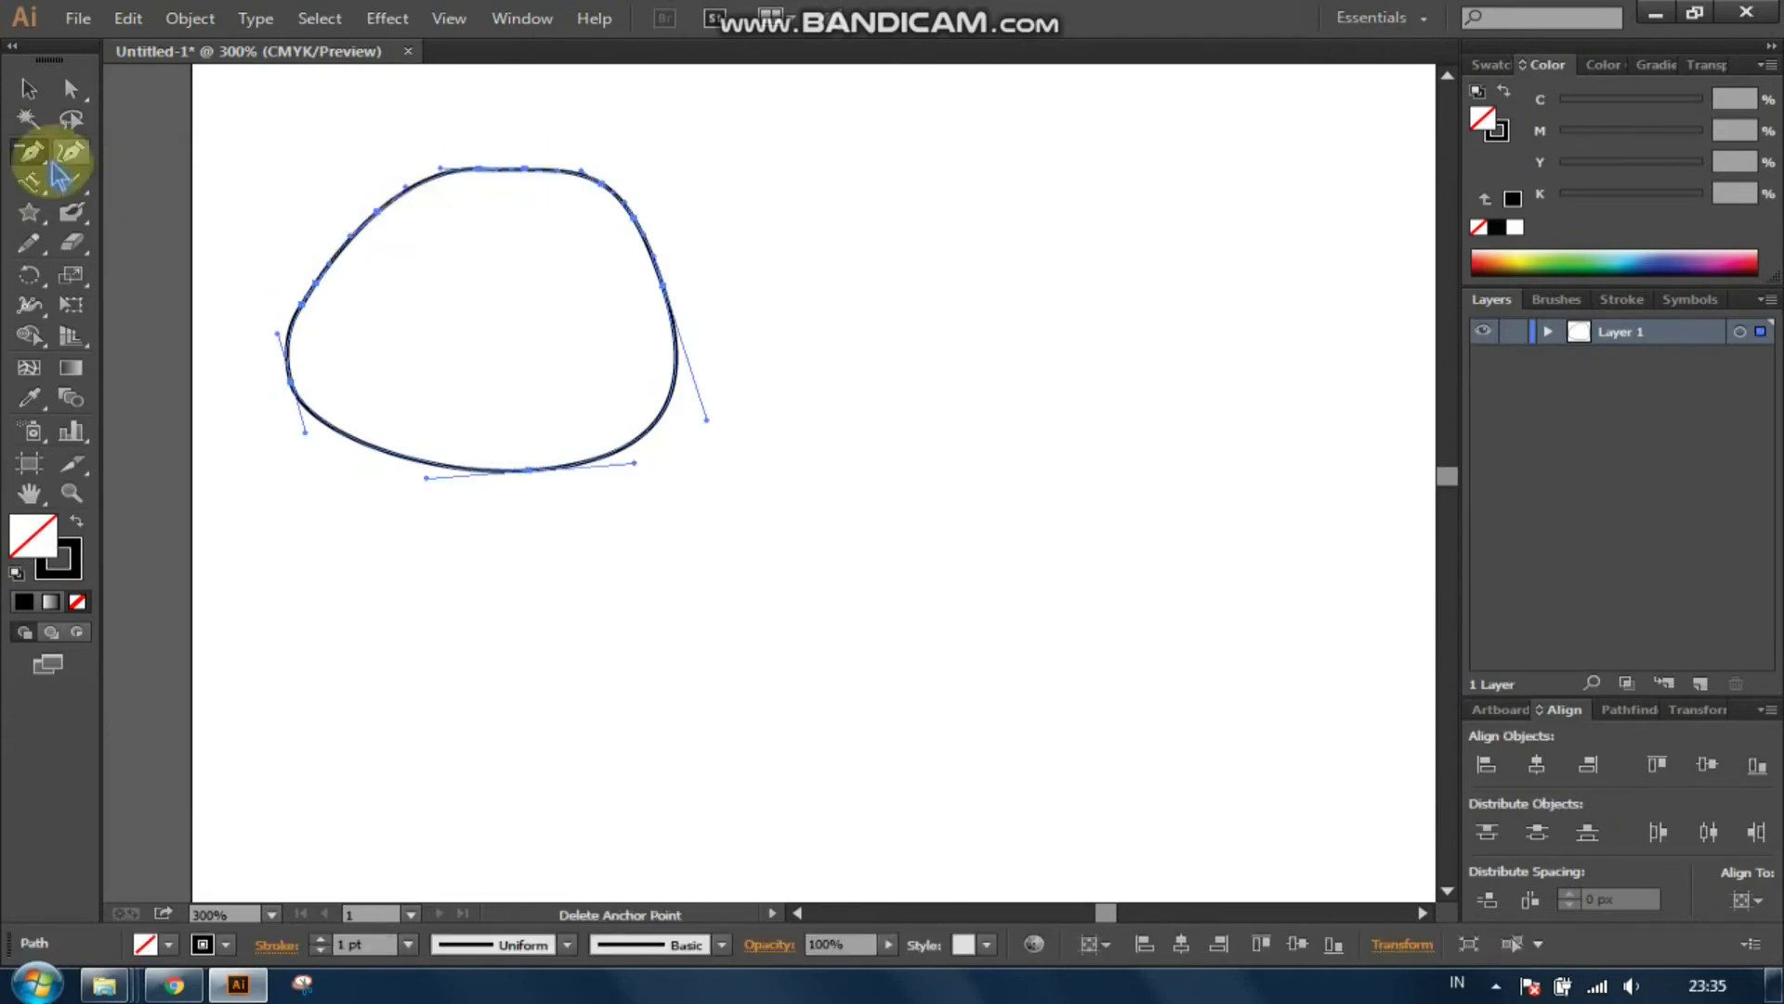
# Step: With the Anchor Point tool, bend and re-straighten the upper-left anchor, then test the top point
pyautogui.moveTo(28, 152); pyautogui.dragTo(156, 244)
pyautogui.click(156, 243)
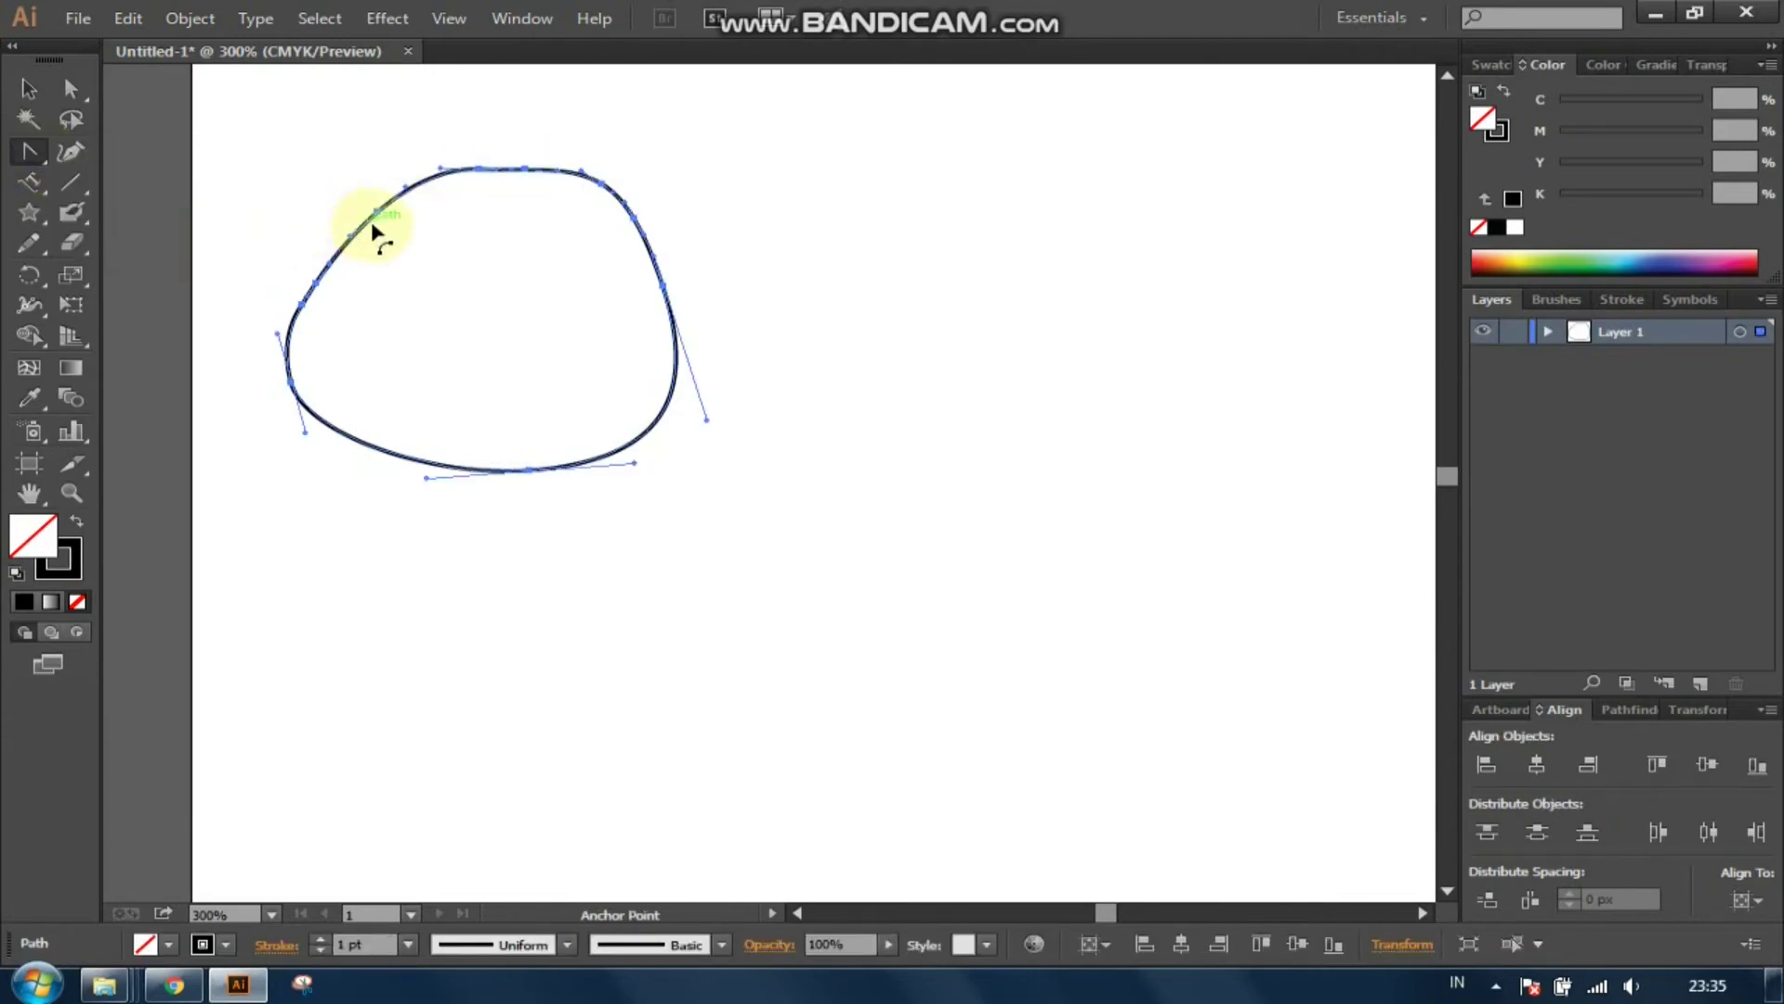
pyautogui.moveTo(378, 216); pyautogui.dragTo(306, 165)
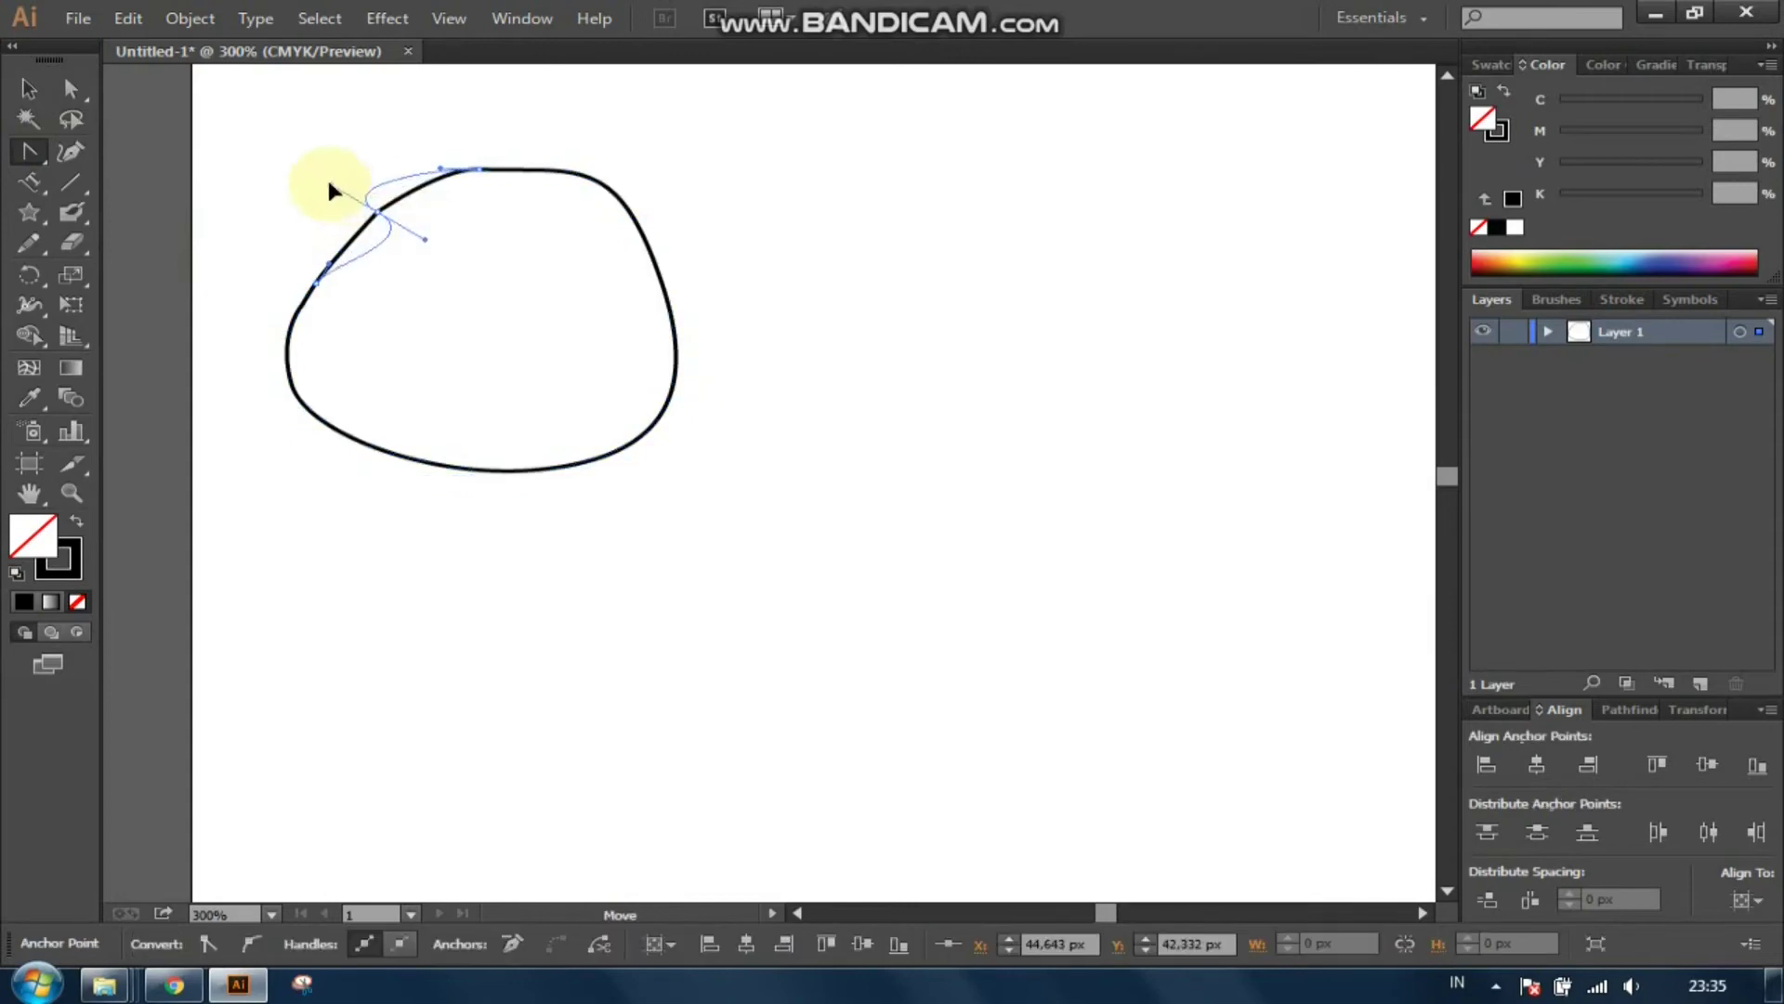
pyautogui.click(378, 216)
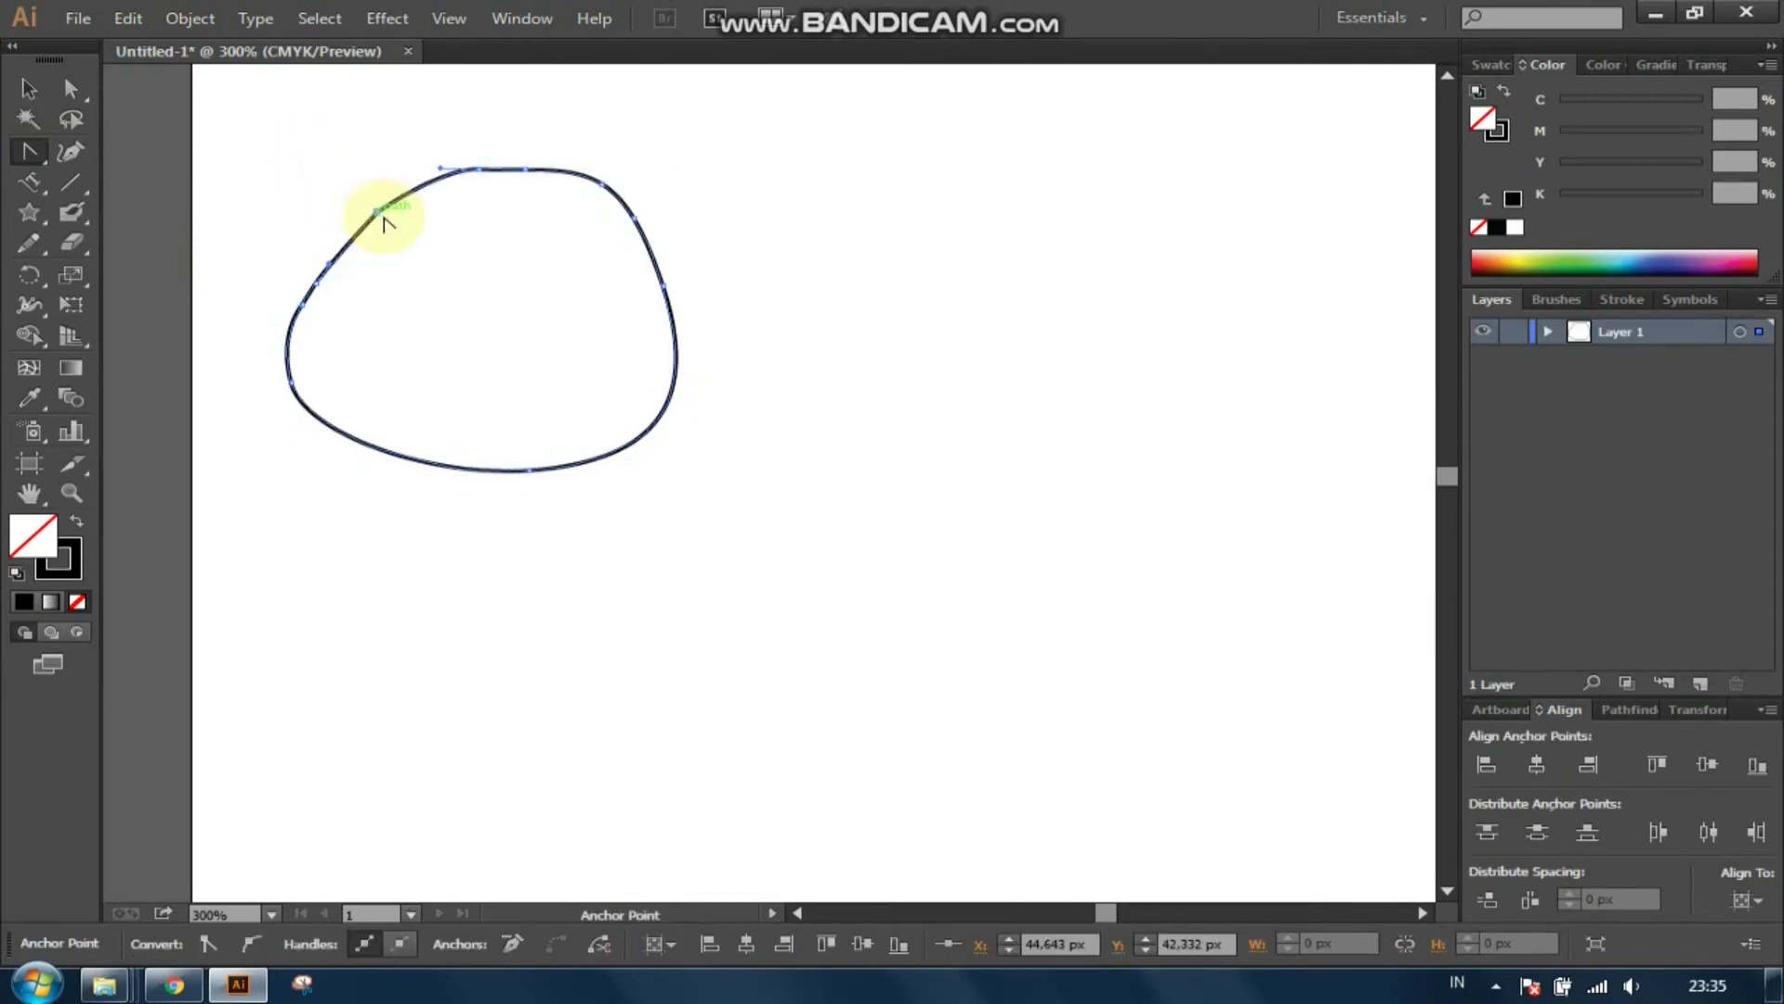
pyautogui.moveTo(372, 214)
pyautogui.mouseDown()
pyautogui.moveTo(279, 256)
pyautogui.moveTo(286, 150)
pyautogui.mouseUp()
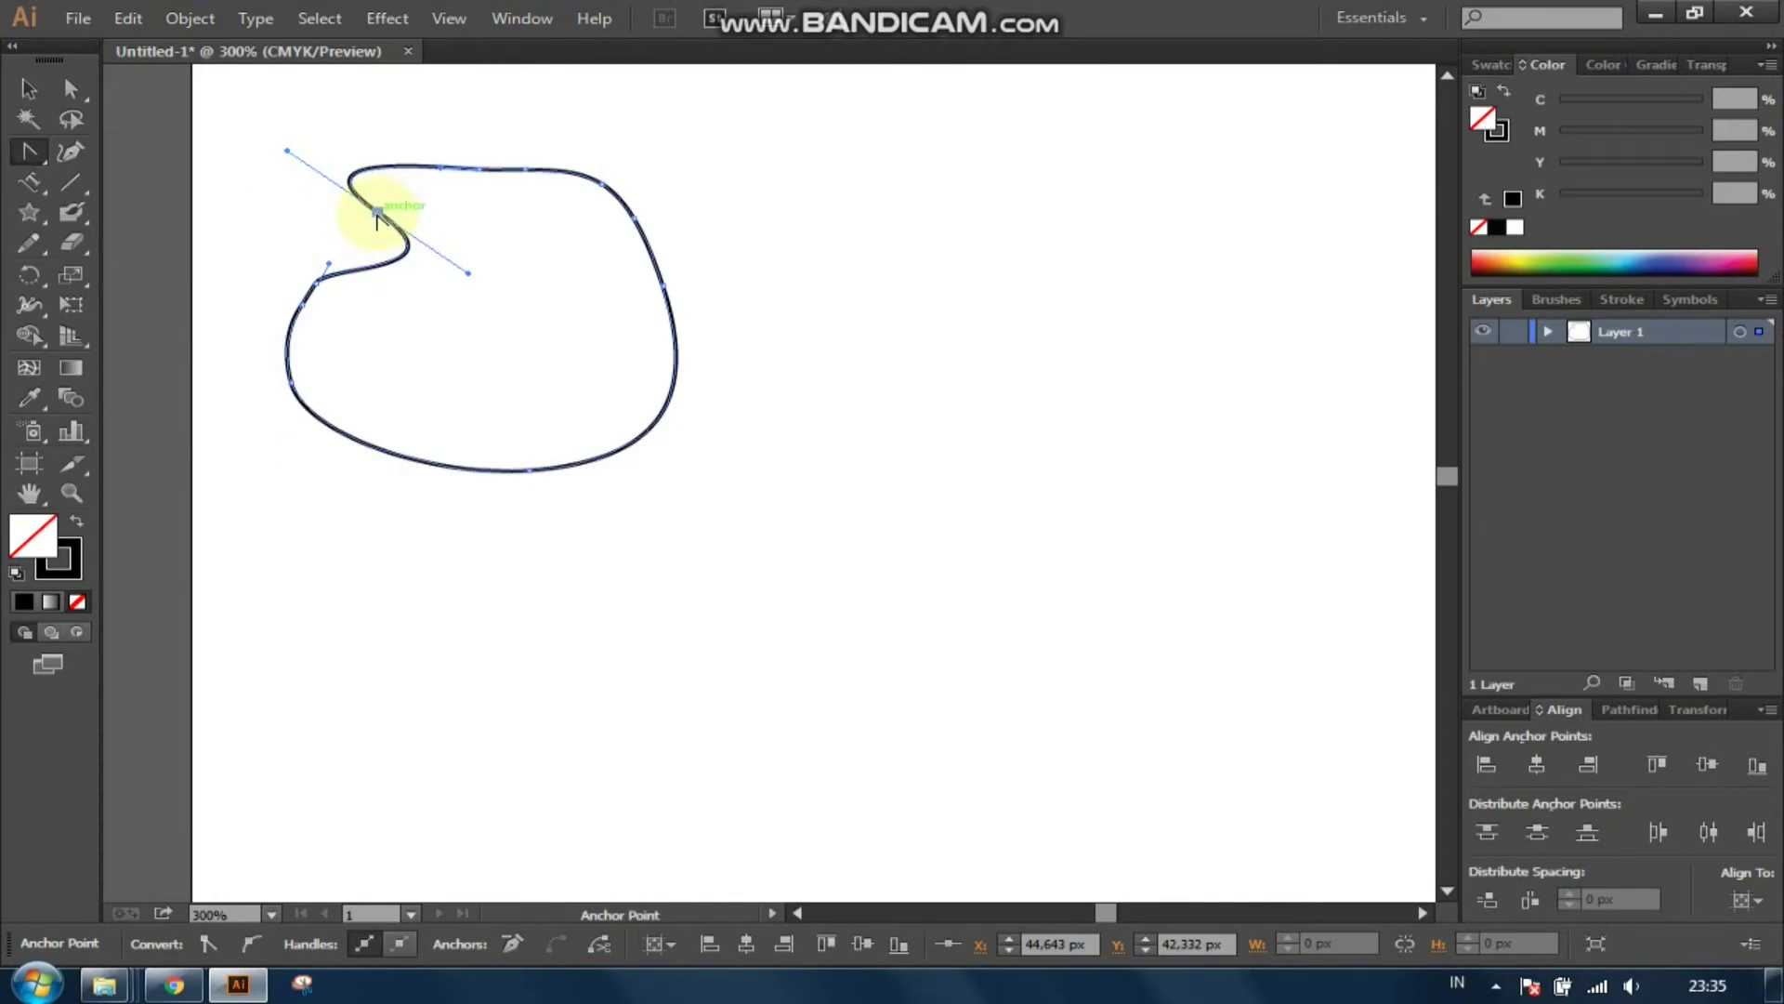
pyautogui.click(375, 216)
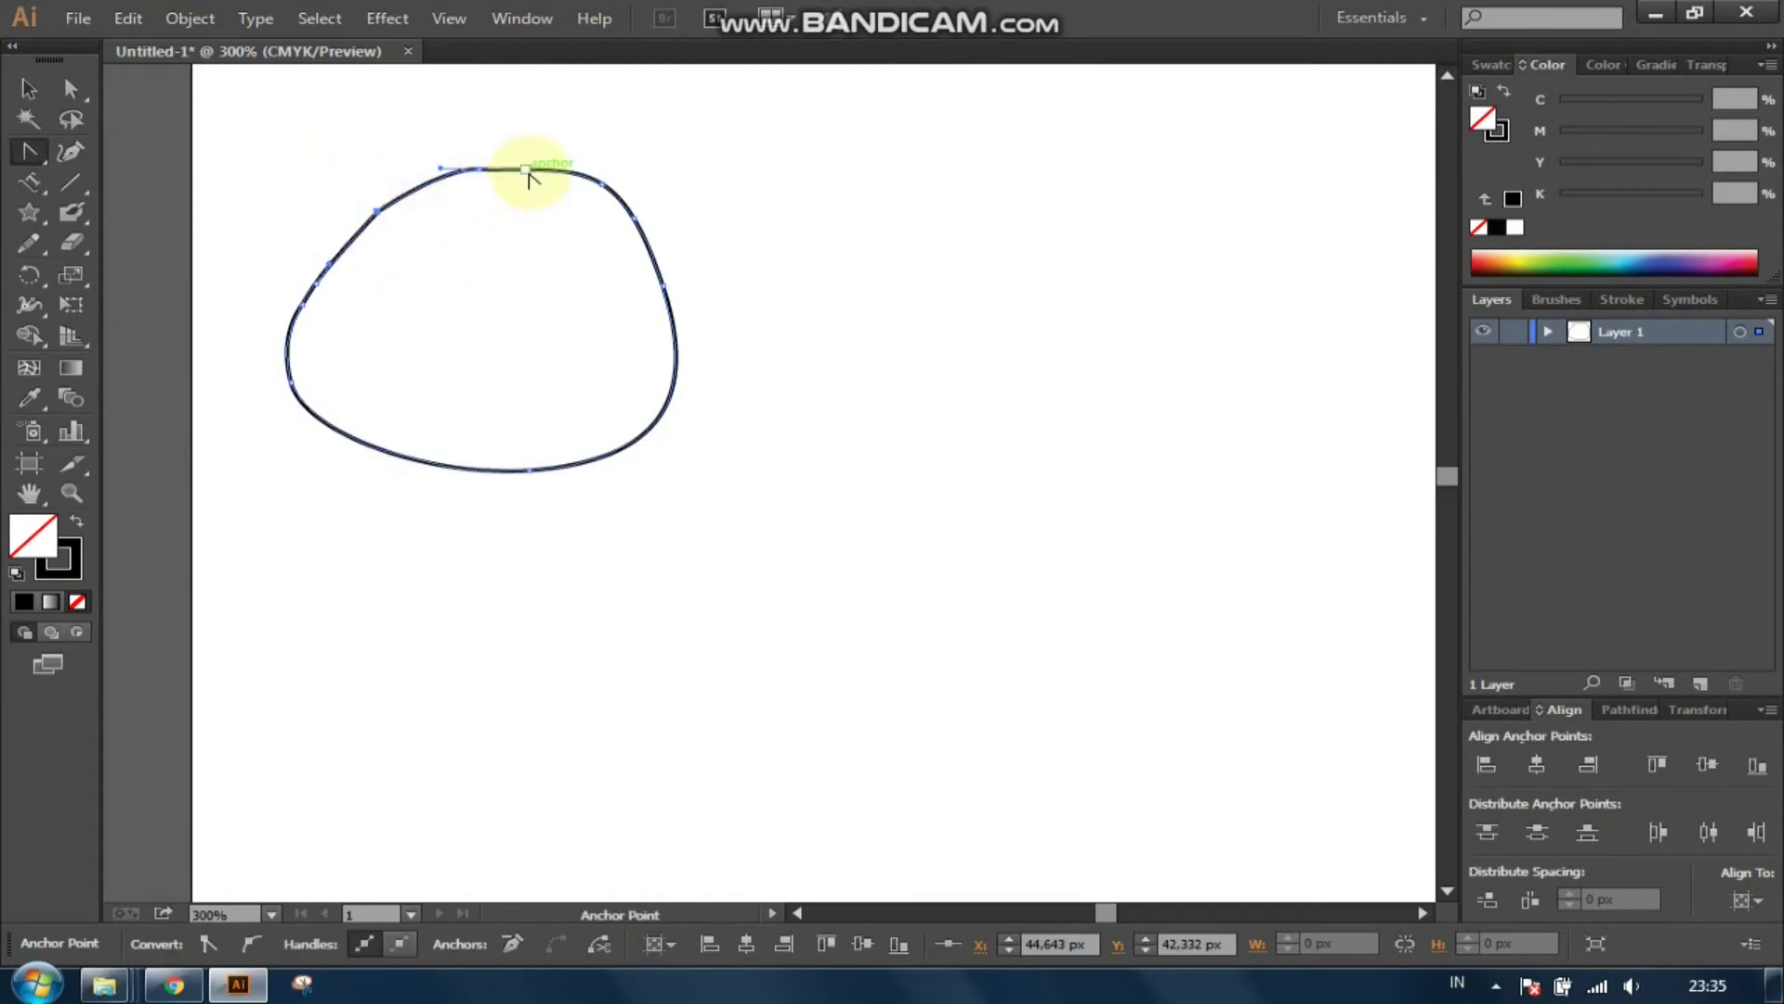
pyautogui.moveTo(561, 170); pyautogui.dragTo(626, 127)
# Step: Drag the blob's top point upward with Direct Selection, then undo the move
pyautogui.click(548, 154)
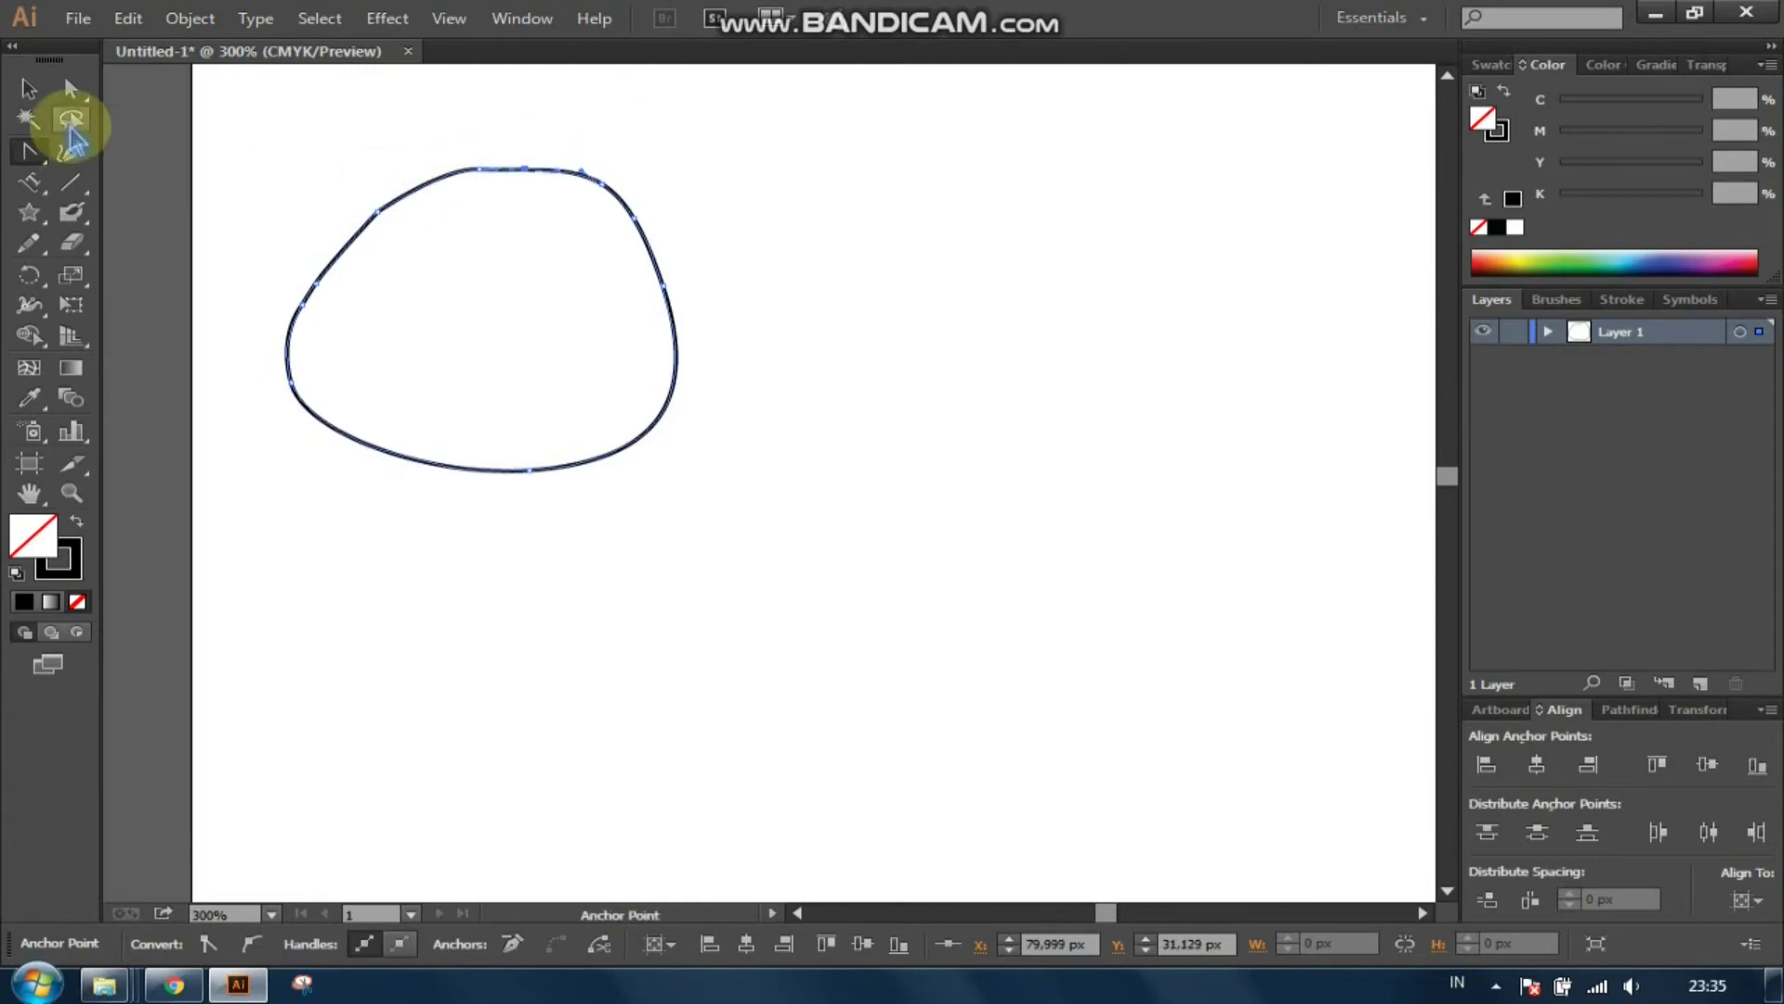
pyautogui.click(70, 88)
pyautogui.moveTo(479, 158); pyautogui.dragTo(474, 123)
pyautogui.hotkey('ctrl', 'z')
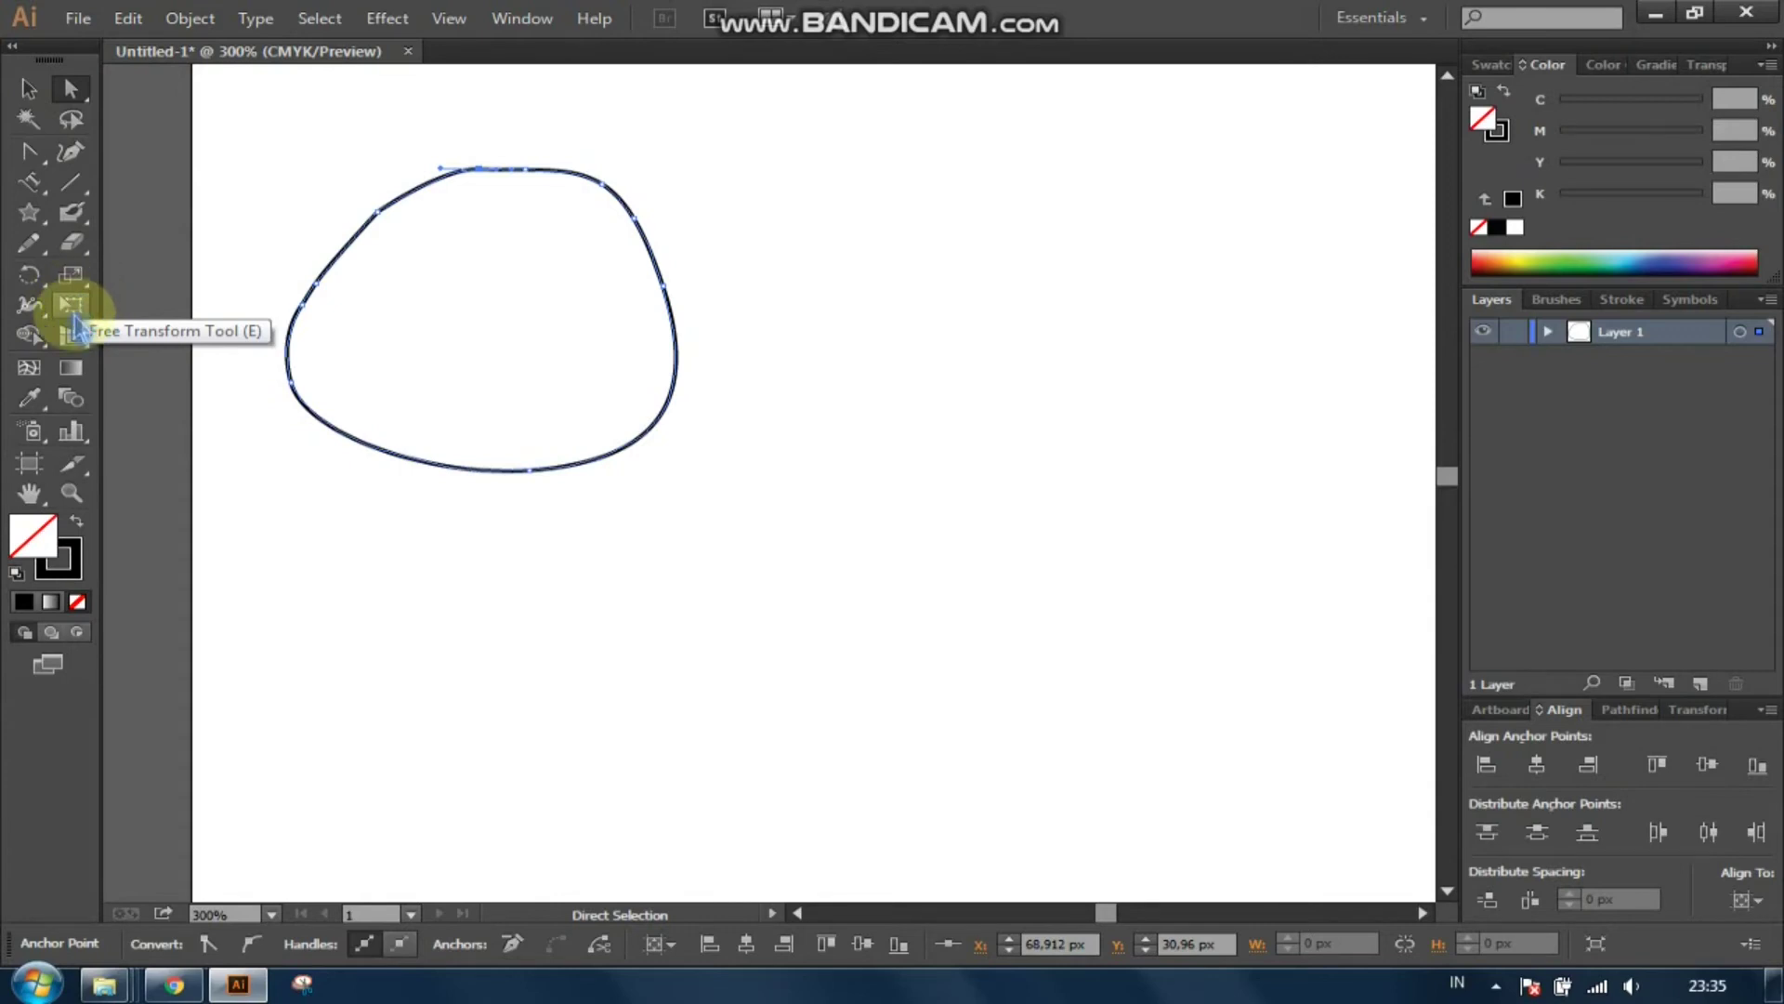
pyautogui.click(75, 304)
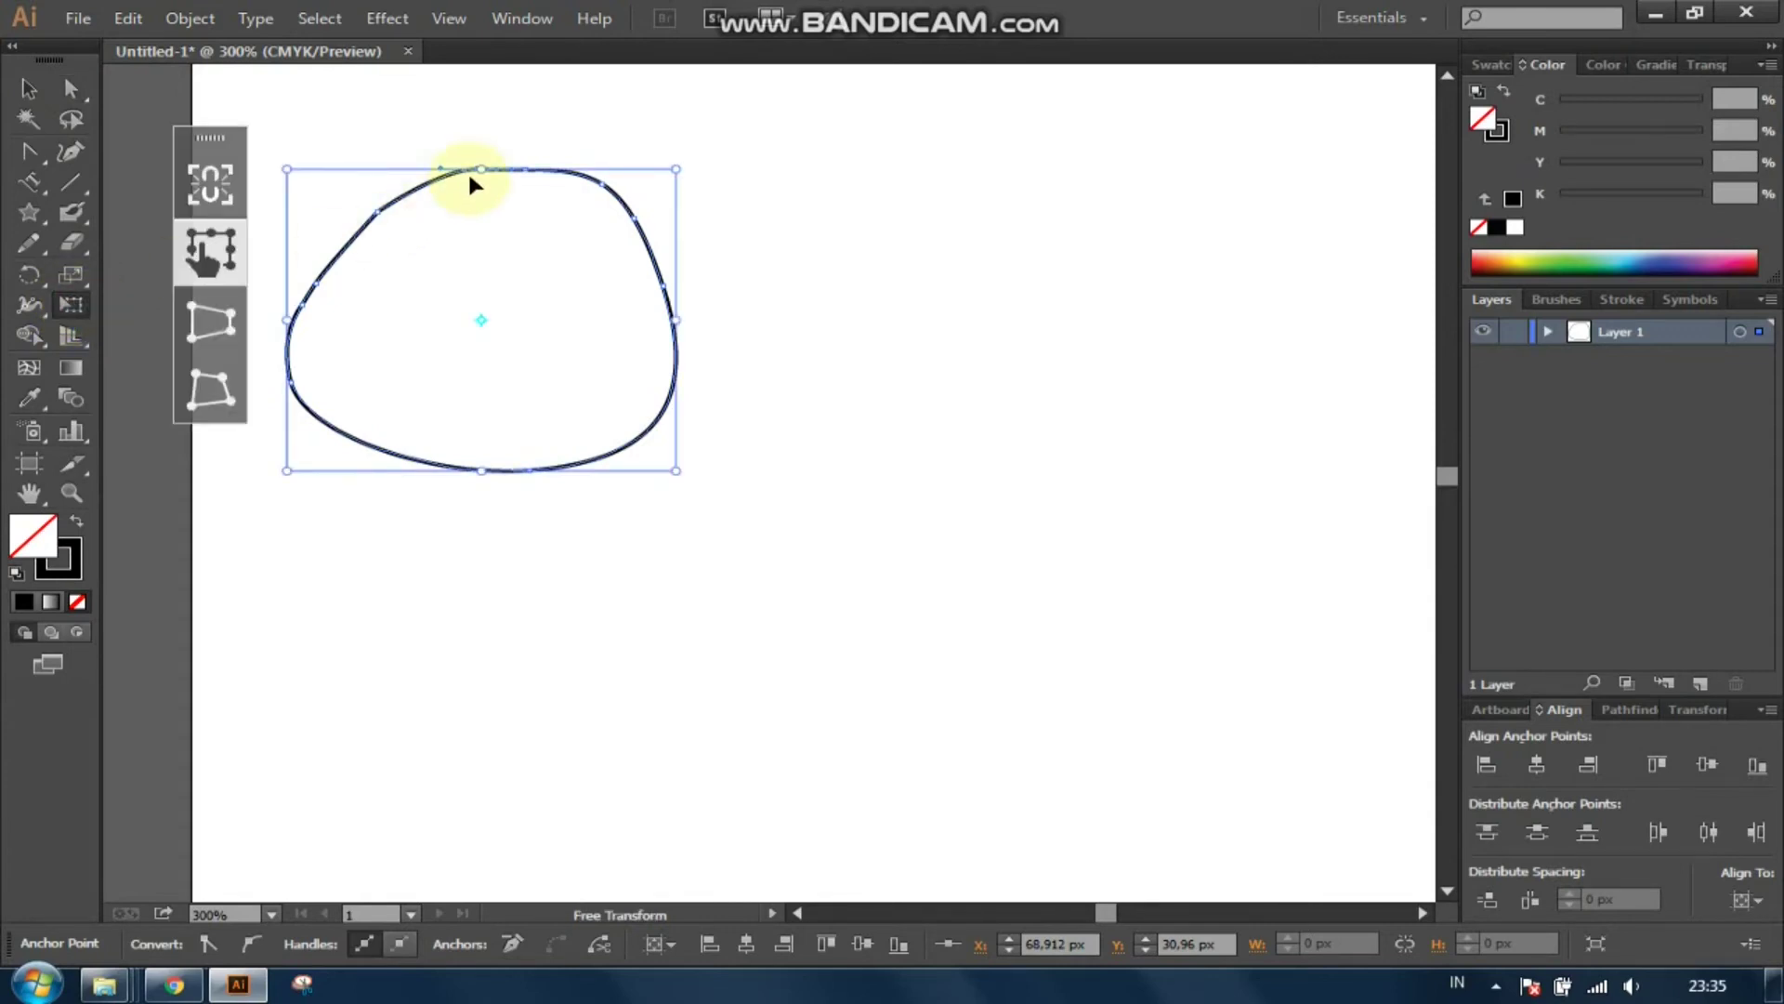
# Step: Distort the blob with Free Transform, stretching its top upward and pulling its right side in
pyautogui.moveTo(509, 168); pyautogui.dragTo(584, 173)
pyautogui.hotkey('ctrl', 'z')
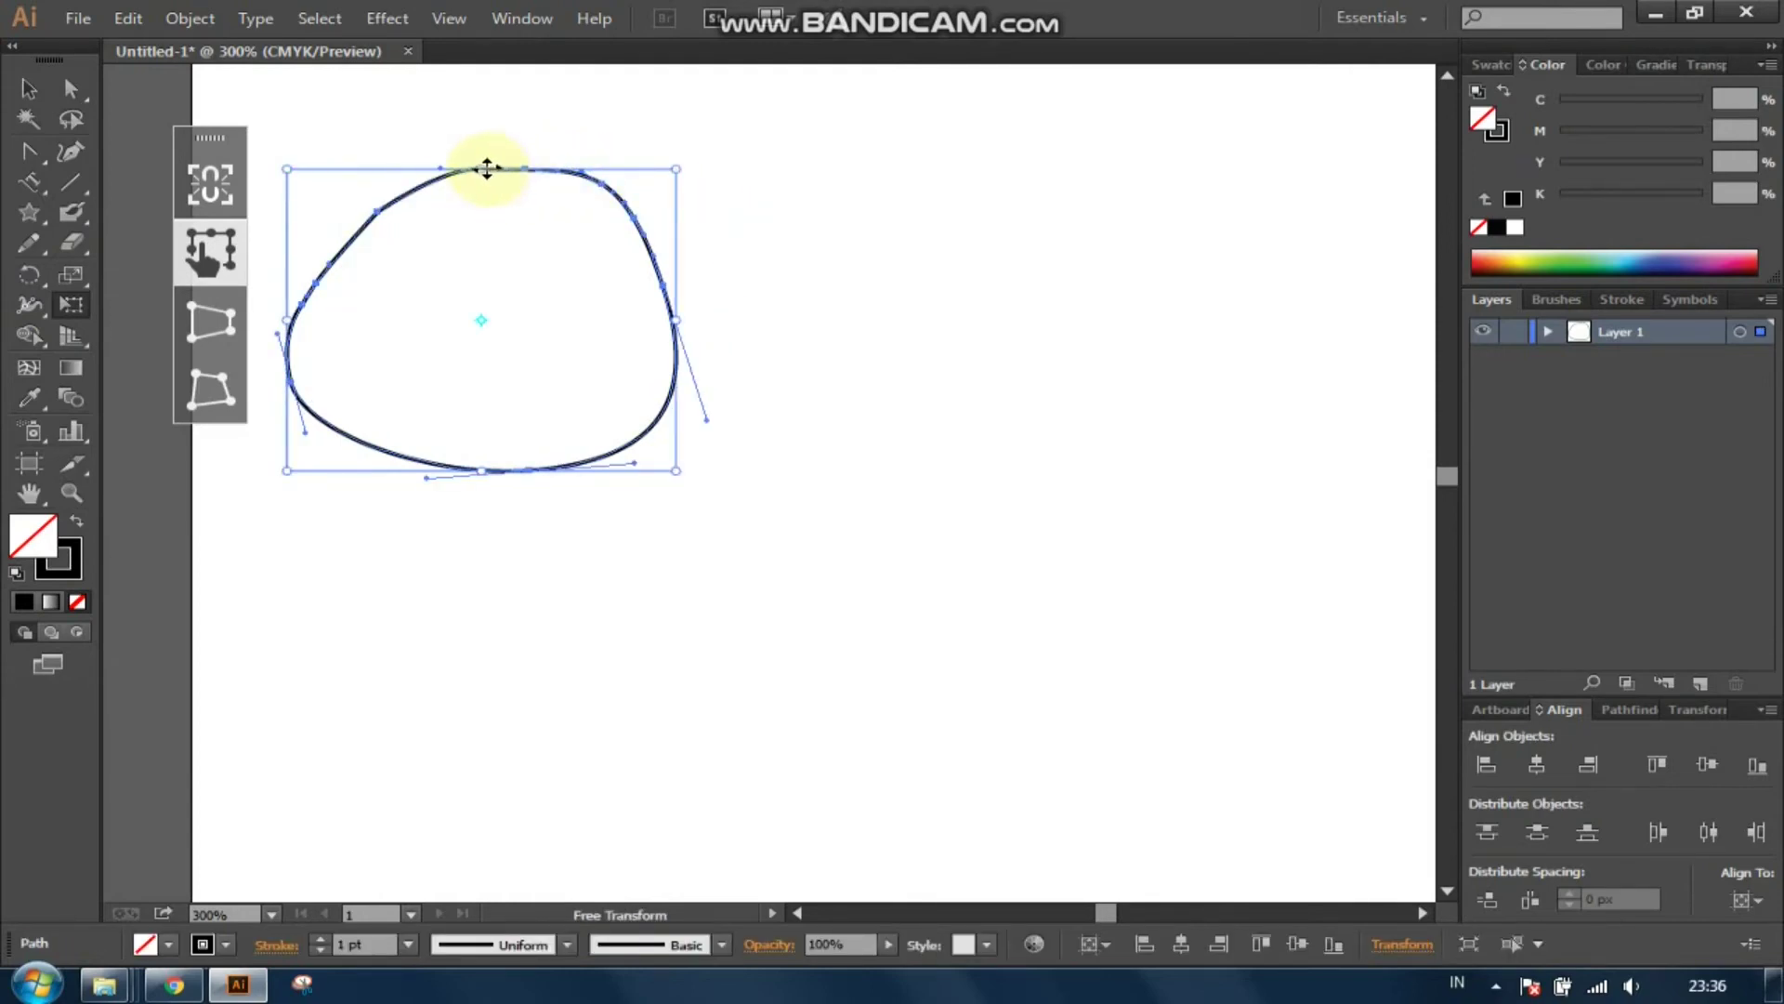
pyautogui.moveTo(487, 168); pyautogui.dragTo(592, 146)
pyautogui.moveTo(677, 307)
pyautogui.mouseDown()
pyautogui.moveTo(683, 341)
pyautogui.moveTo(654, 260)
pyautogui.mouseUp()
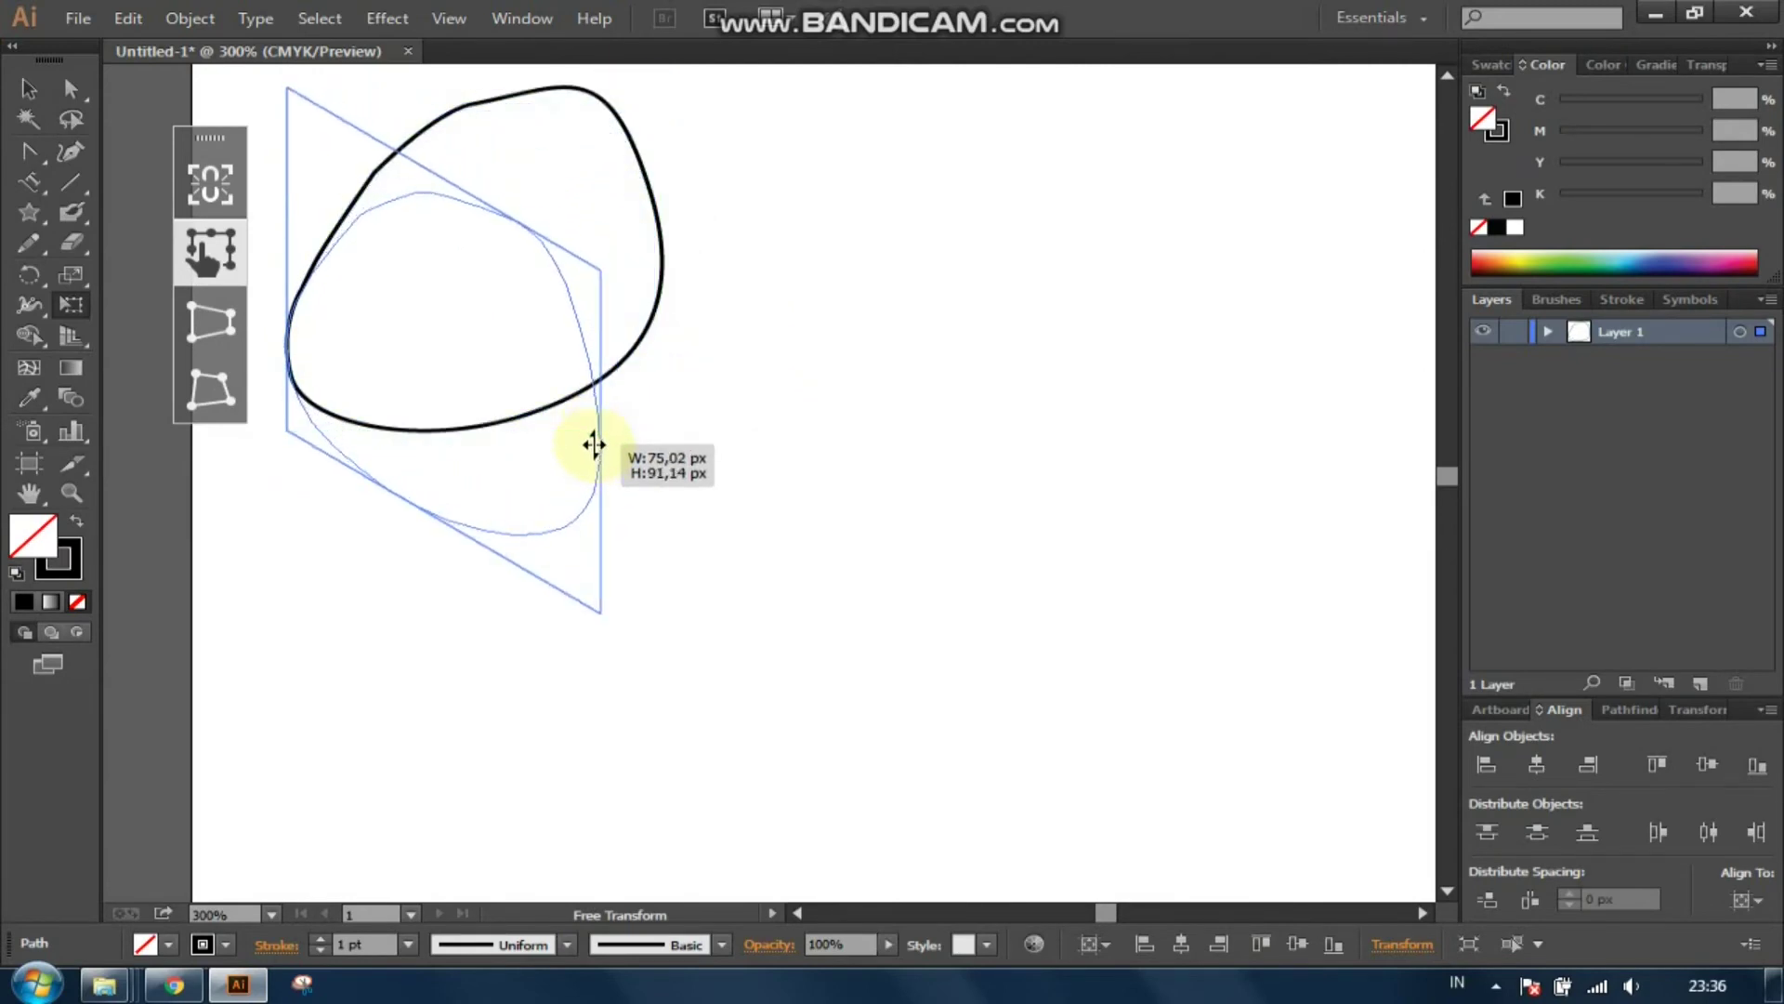
pyautogui.moveTo(655, 261); pyautogui.dragTo(598, 446)
pyautogui.moveTo(600, 363)
pyautogui.mouseDown()
pyautogui.moveTo(642, 276)
pyautogui.moveTo(632, 255)
pyautogui.mouseUp()
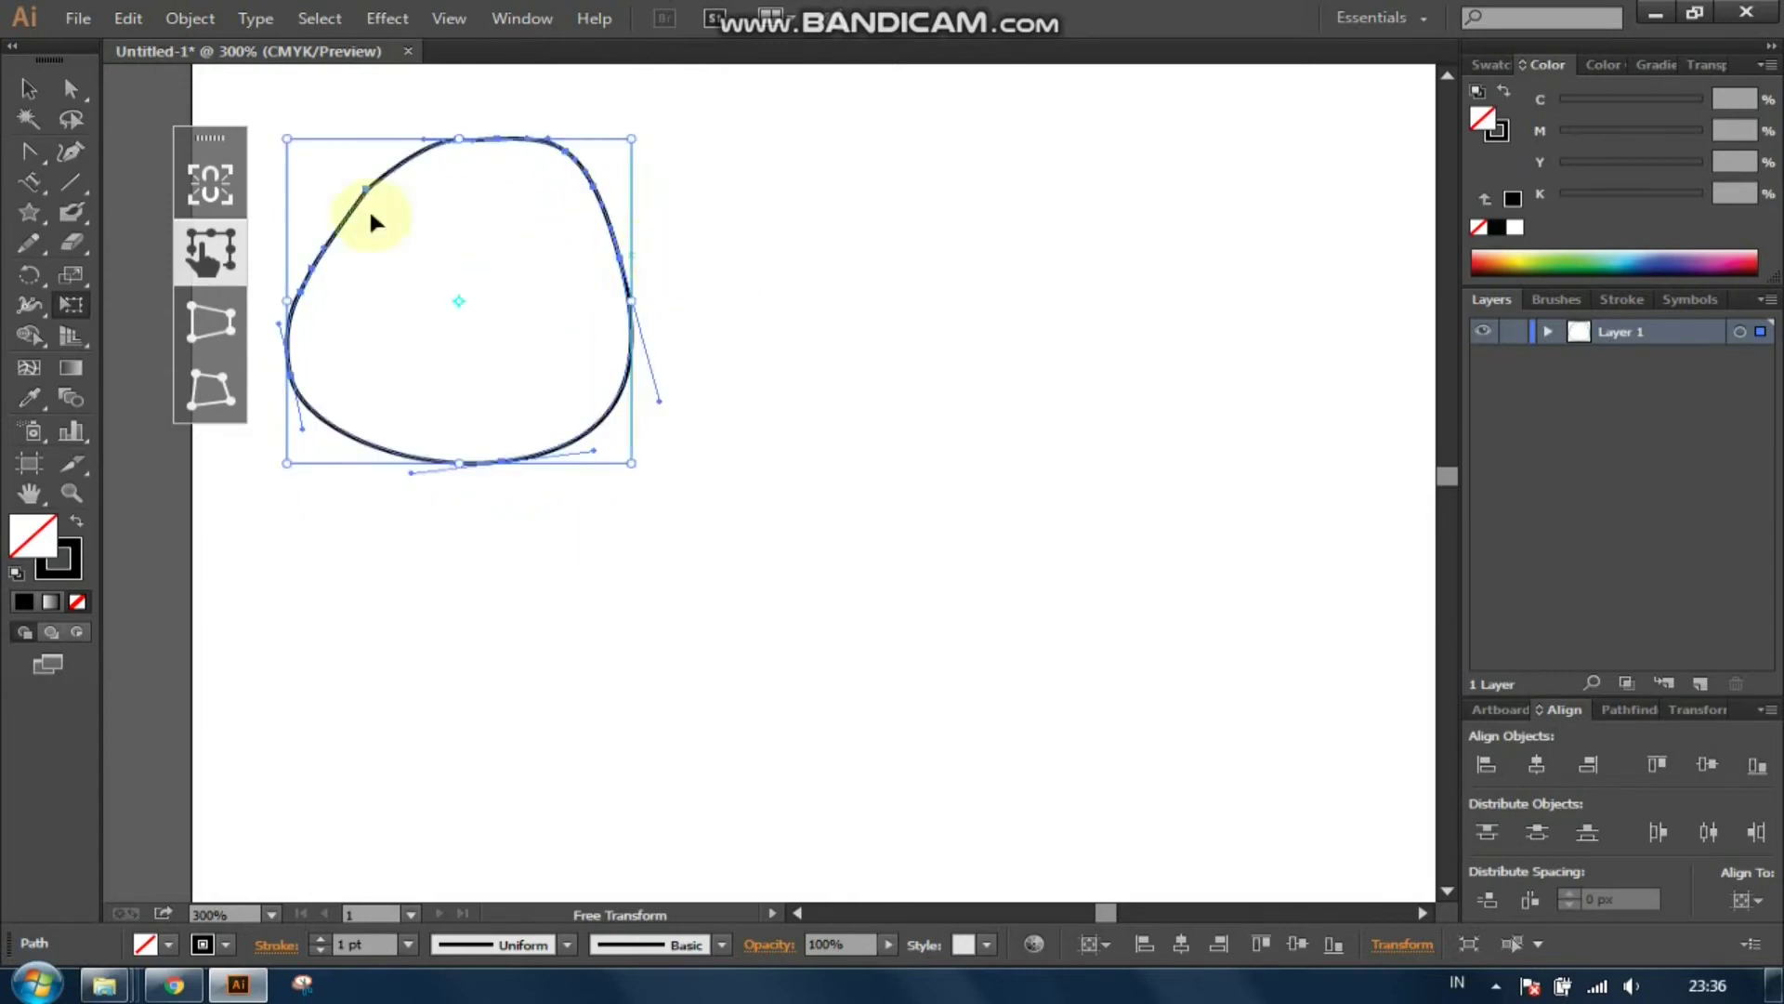
pyautogui.click(28, 89)
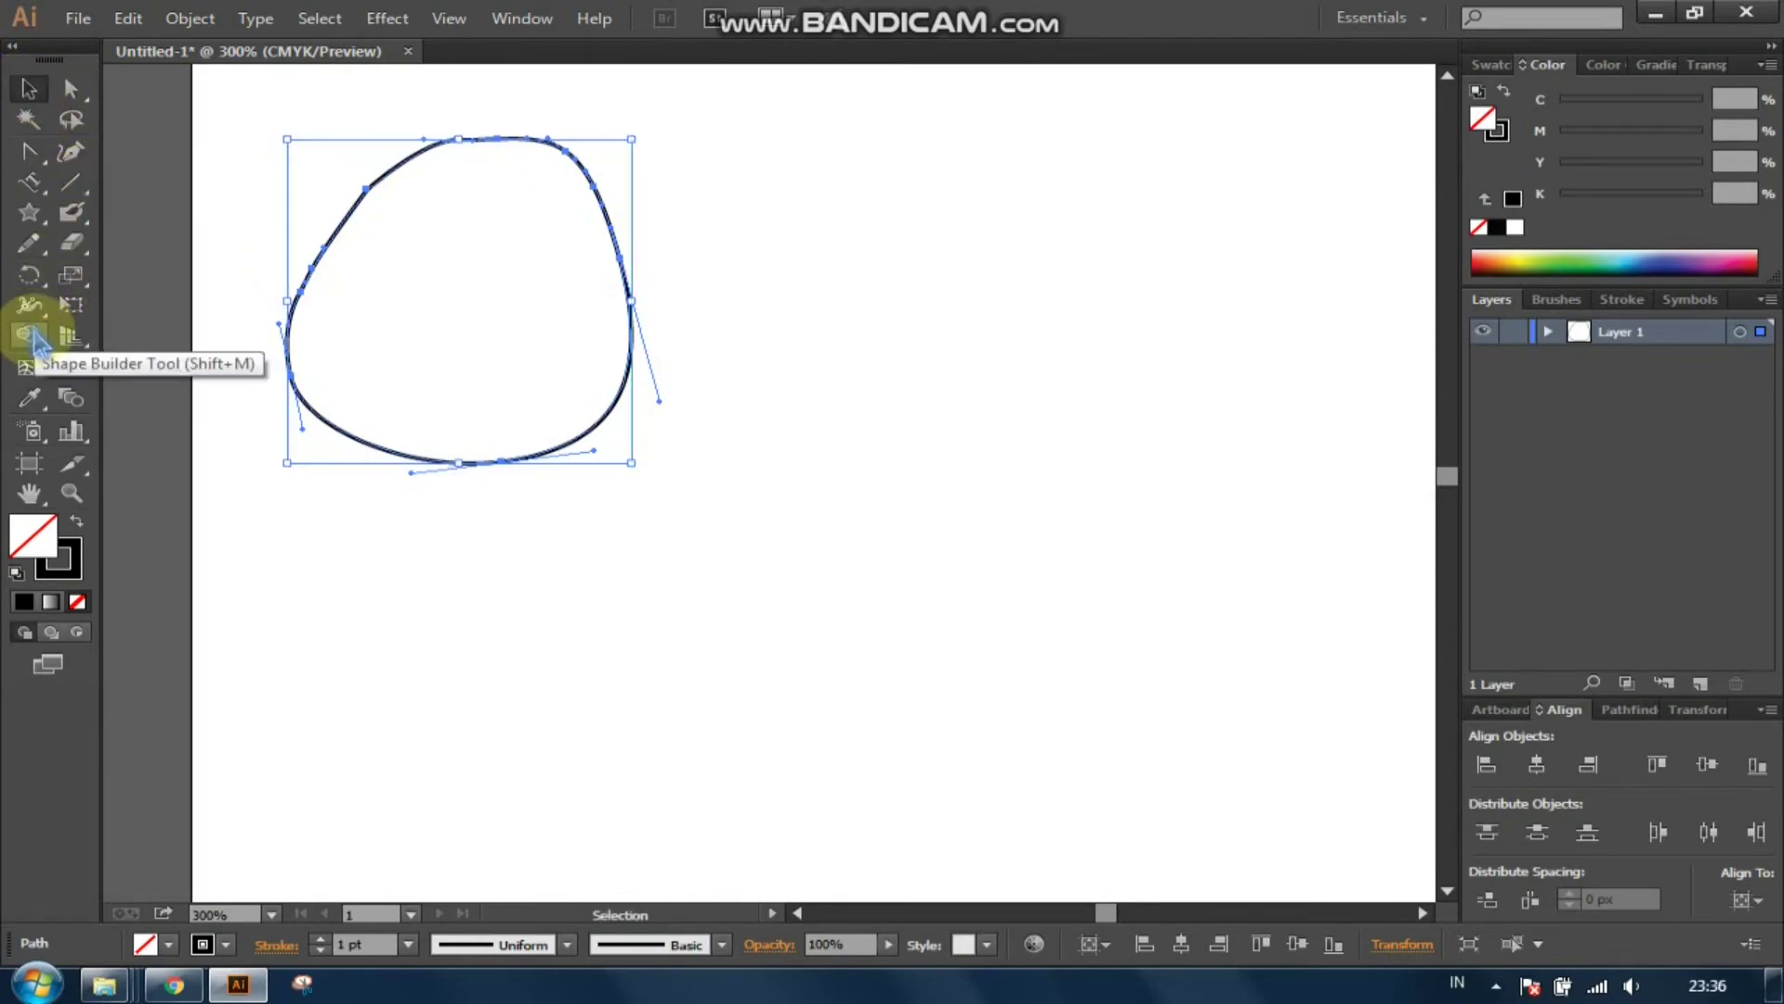
pyautogui.click(203, 111)
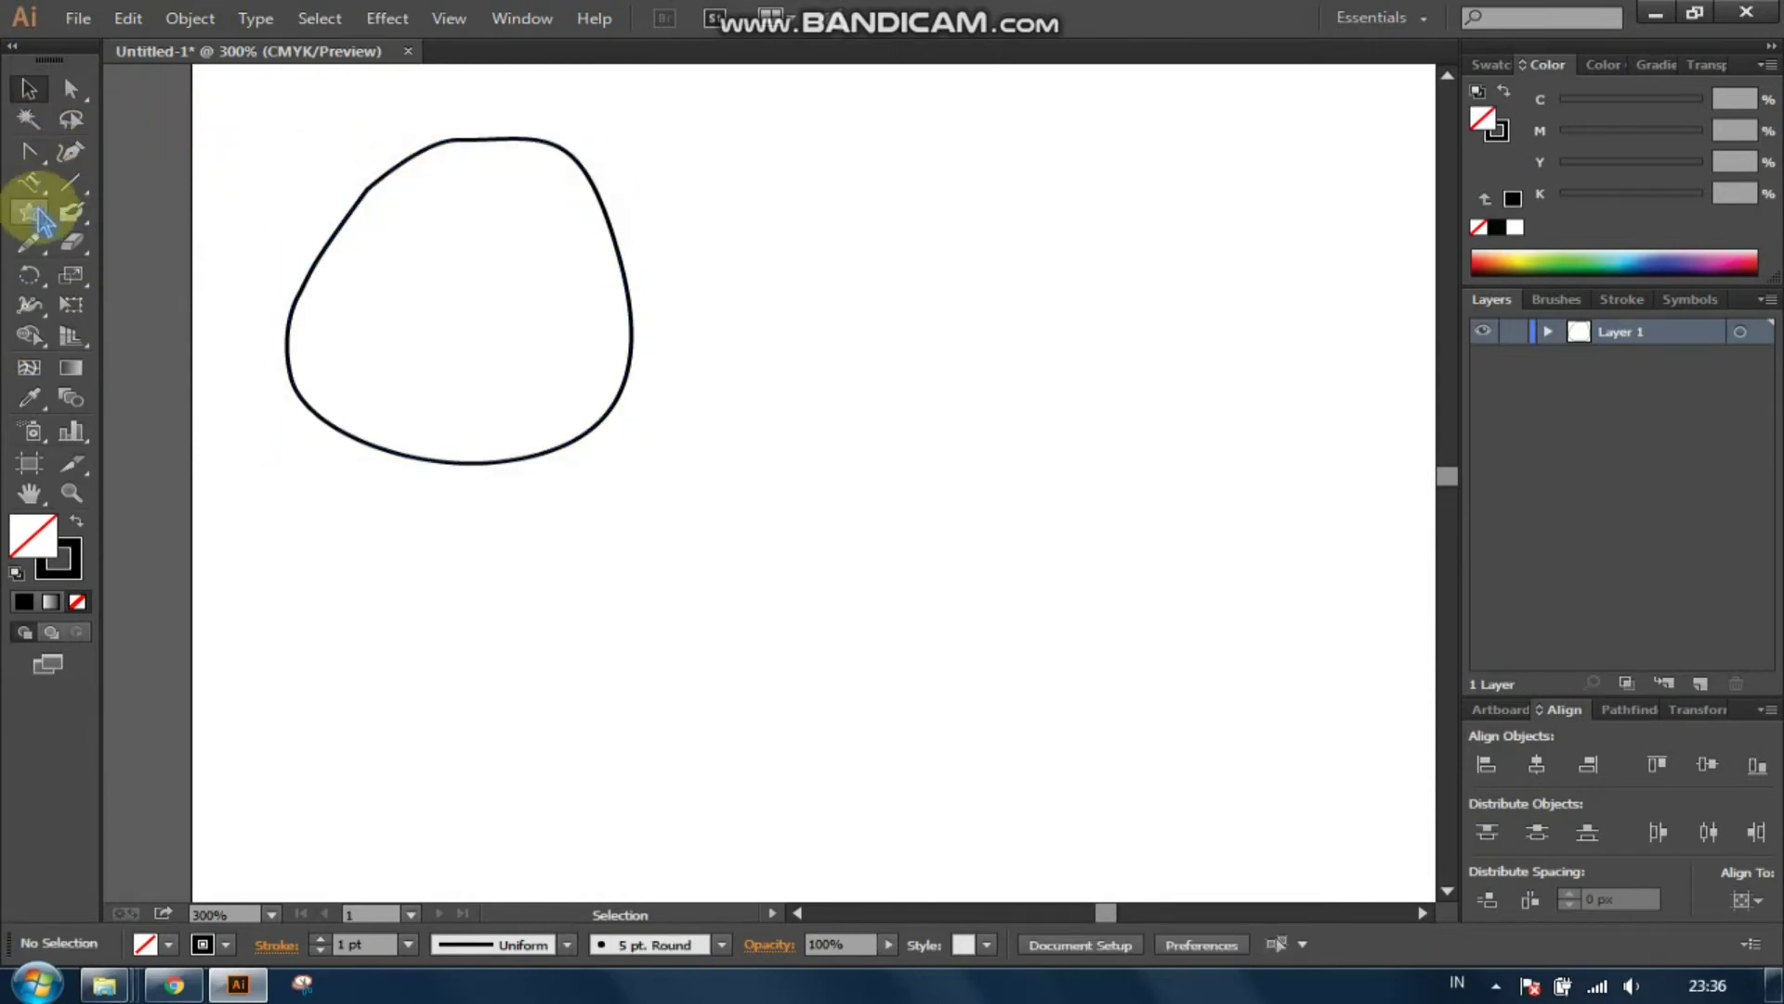
# Step: Draw overlapping rectangles across the reshaped blob with the Rectangle Tool
pyautogui.moveTo(29, 212); pyautogui.dragTo(98, 220)
pyautogui.click(98, 220)
pyautogui.moveTo(708, 301)
pyautogui.mouseDown()
pyautogui.moveTo(848, 358)
pyautogui.moveTo(1046, 531)
pyautogui.mouseUp()
pyautogui.moveTo(697, 559)
pyautogui.mouseDown()
pyautogui.moveTo(801, 629)
pyautogui.moveTo(807, 660)
pyautogui.mouseUp()
# Step: Marquee-select the blob and all three rectangles together
pyautogui.click(27, 87)
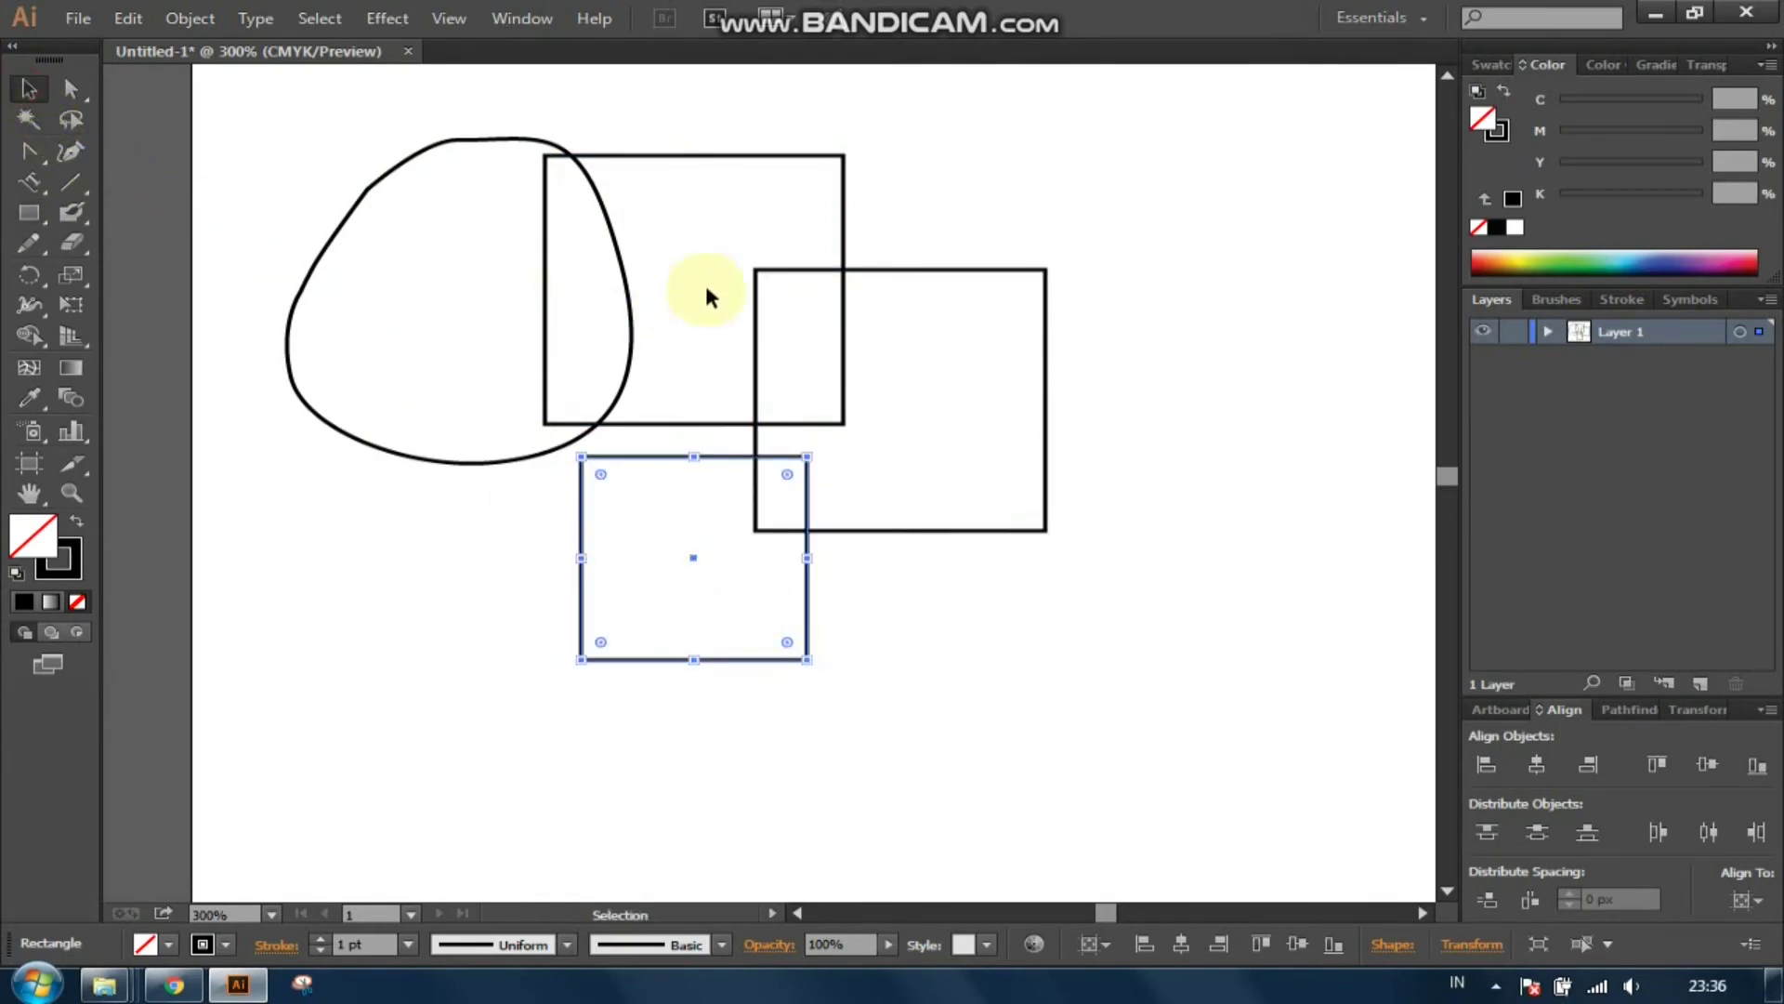
pyautogui.click(716, 244)
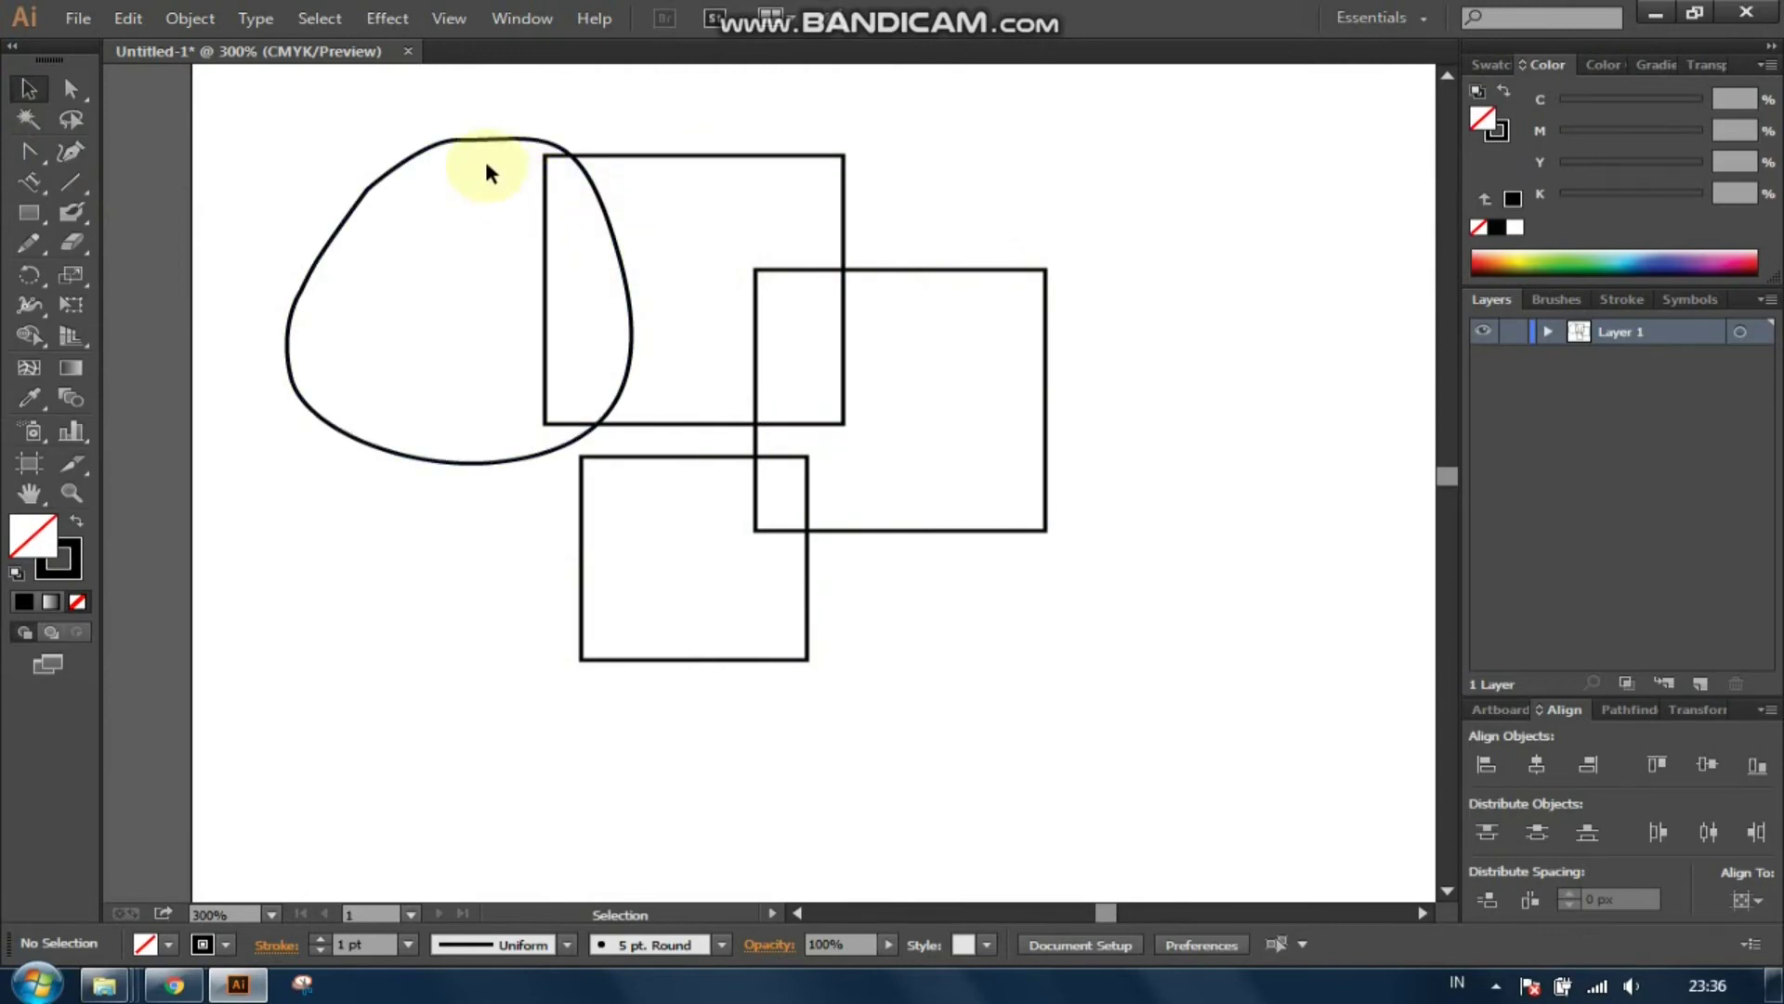
pyautogui.moveTo(450, 104); pyautogui.dragTo(1114, 730)
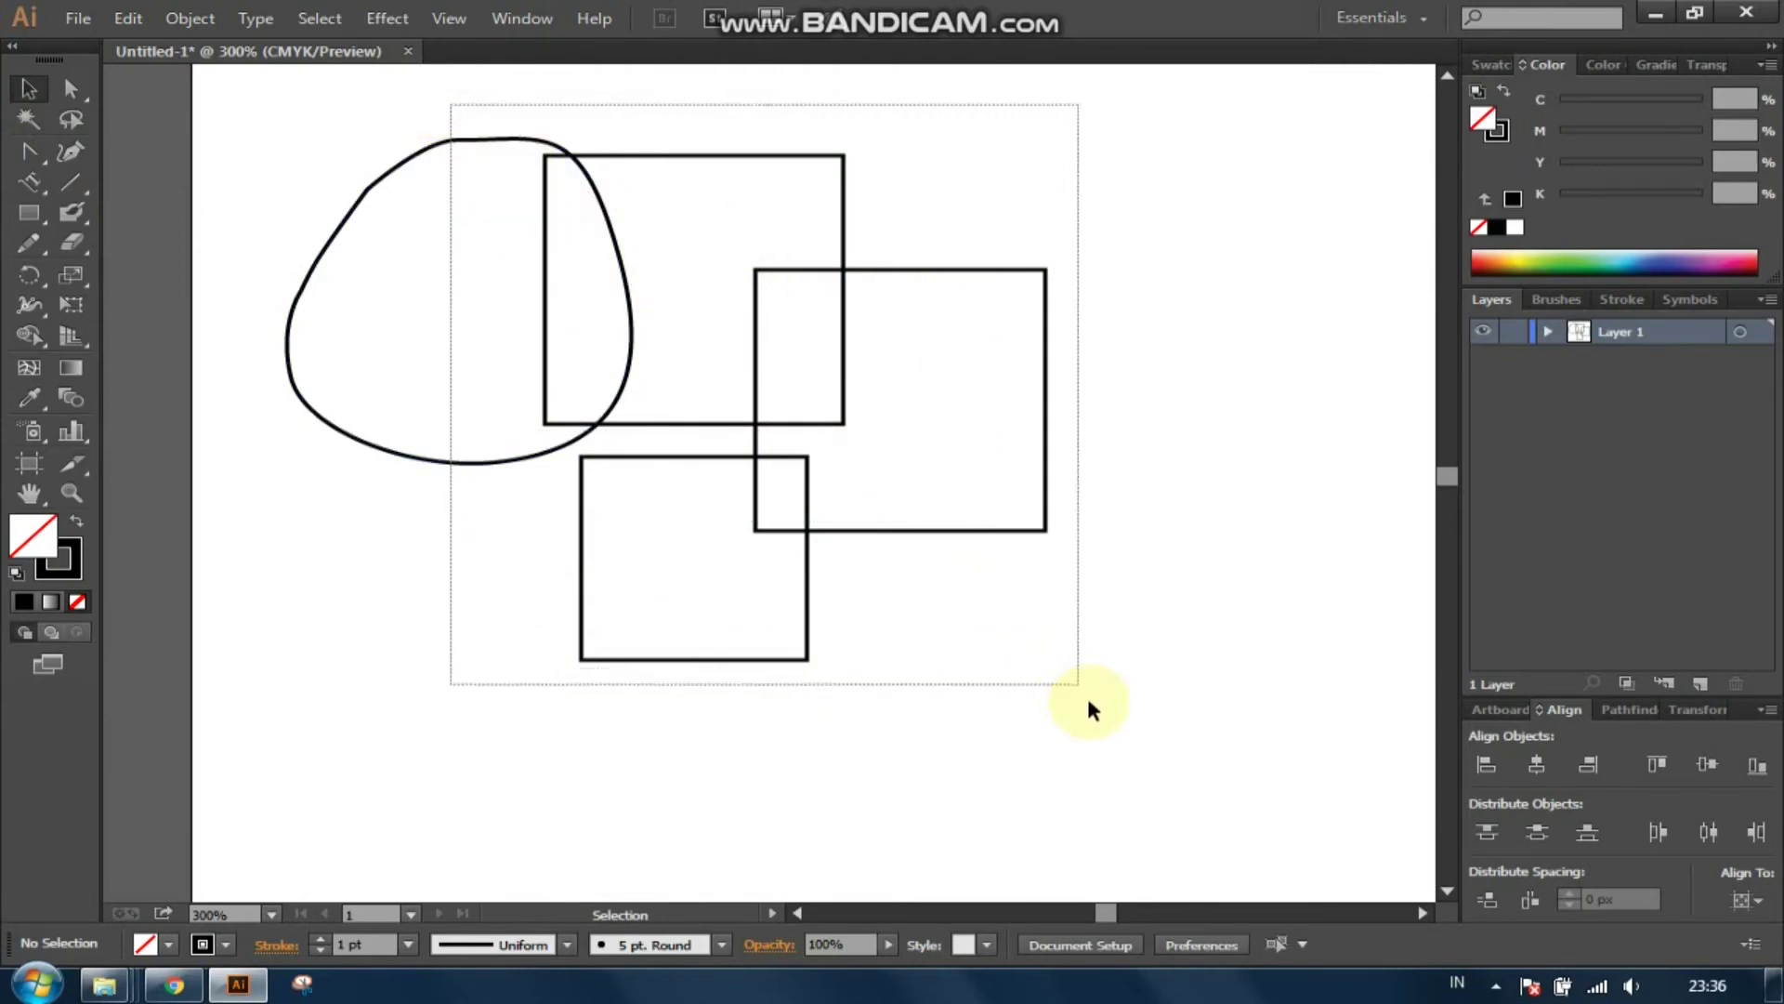
pyautogui.moveTo(1114, 730); pyautogui.dragTo(1114, 731)
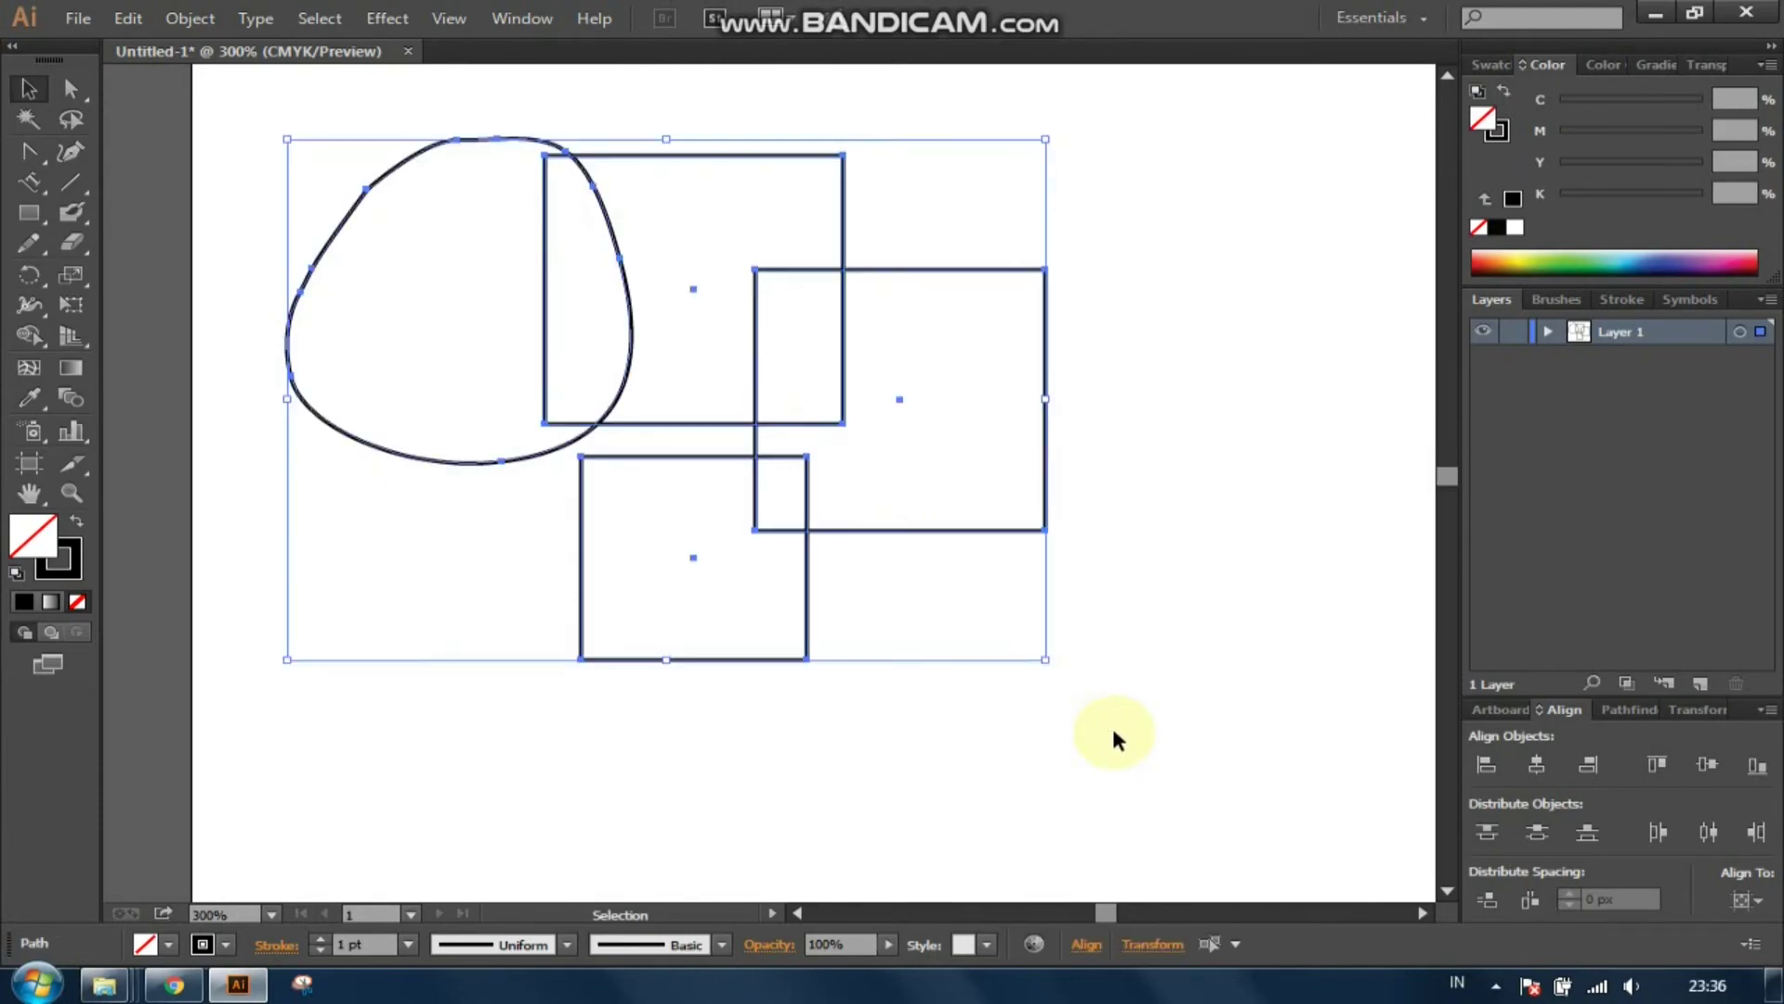
# Step: With Shape Builder and a green swatch, turn the three overlap regions into green pieces
pyautogui.click(28, 336)
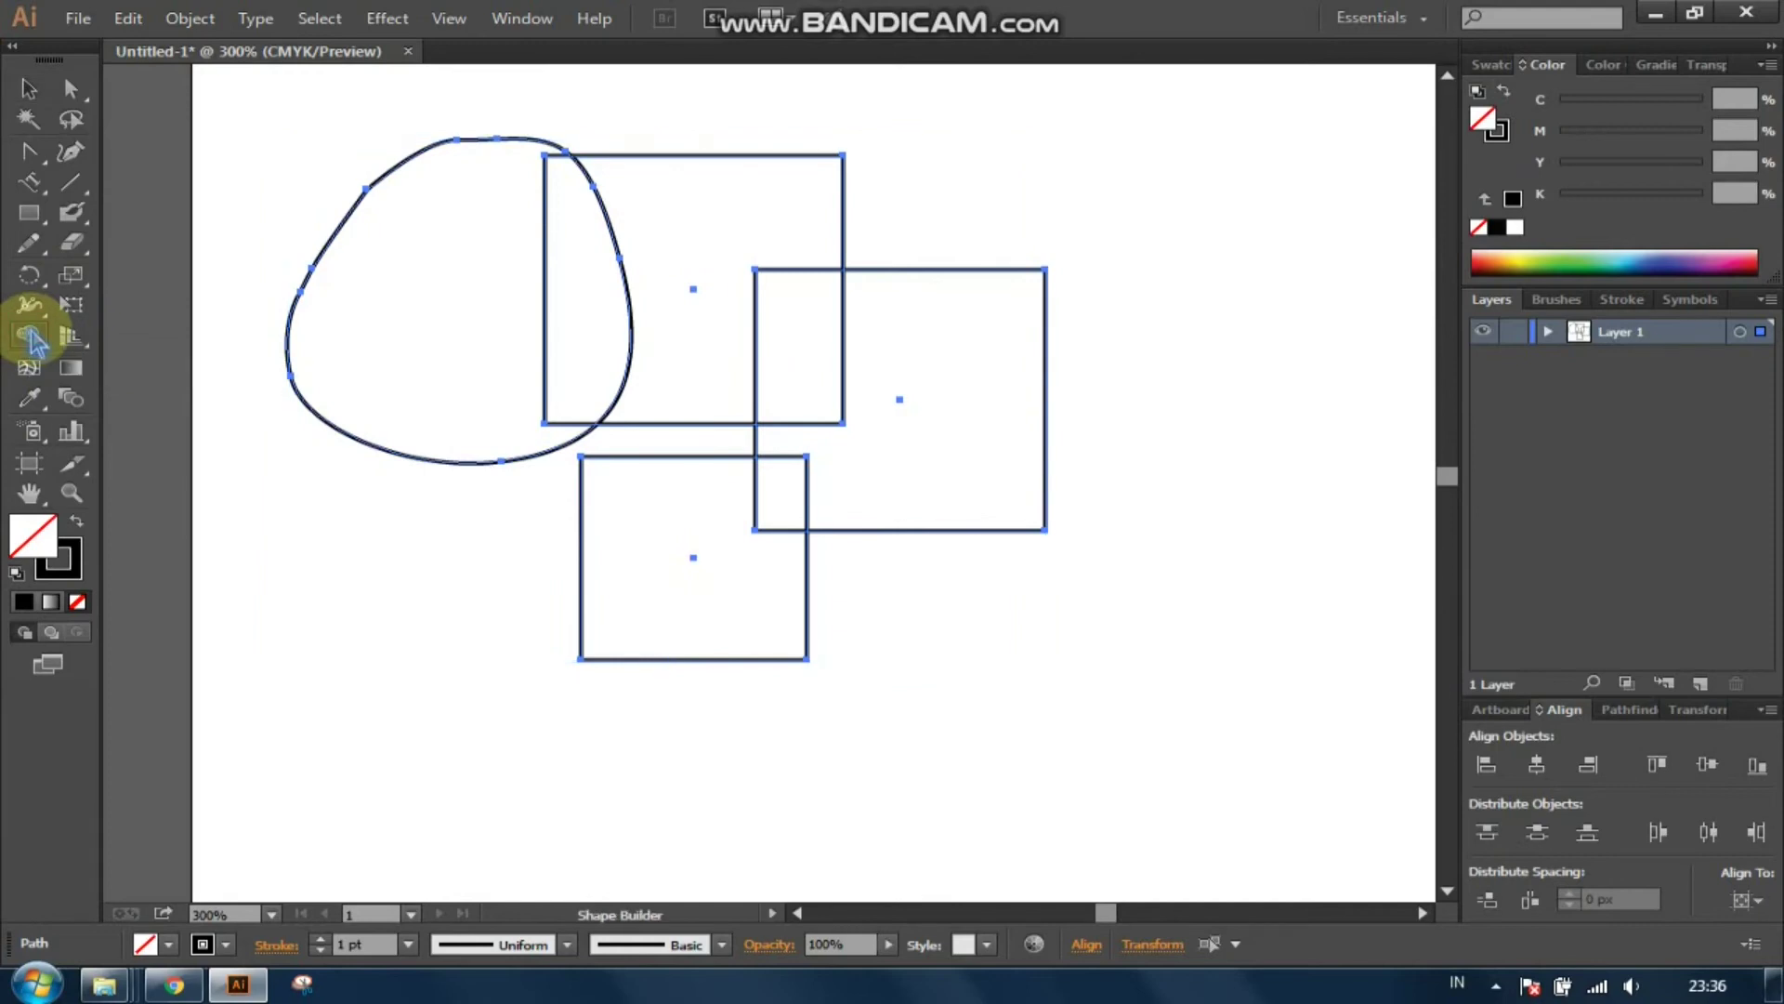
pyautogui.click(1487, 65)
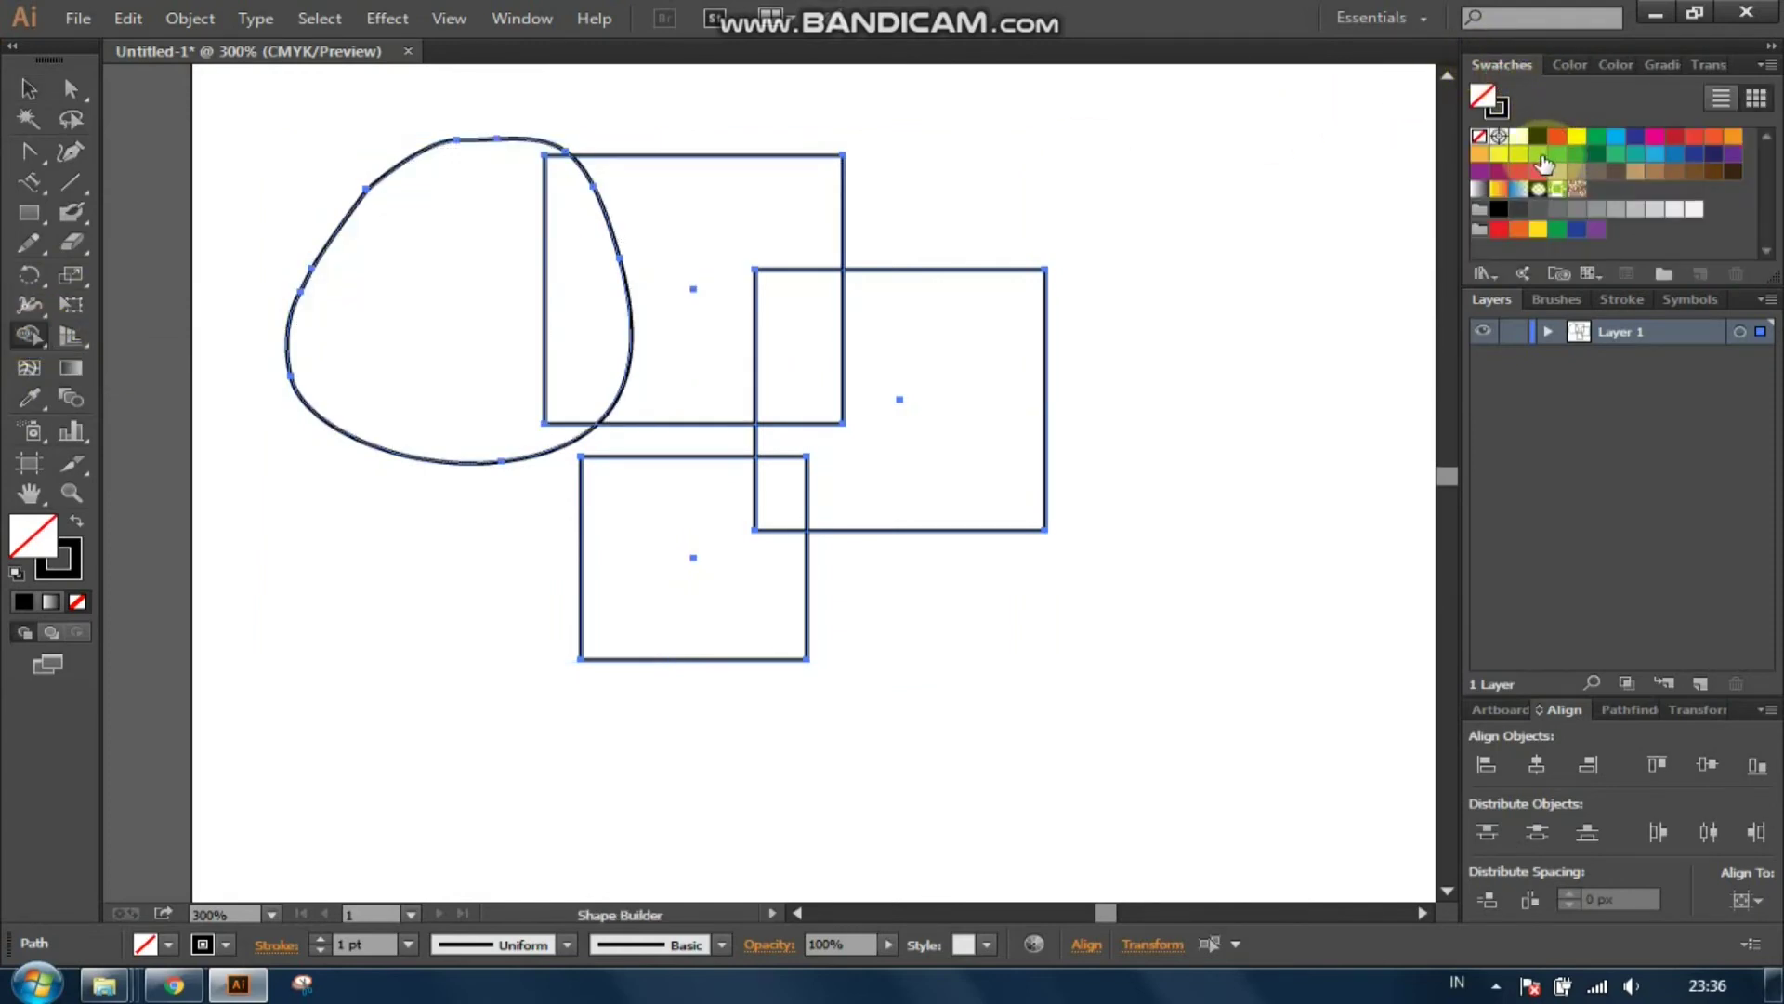
pyautogui.click(1538, 154)
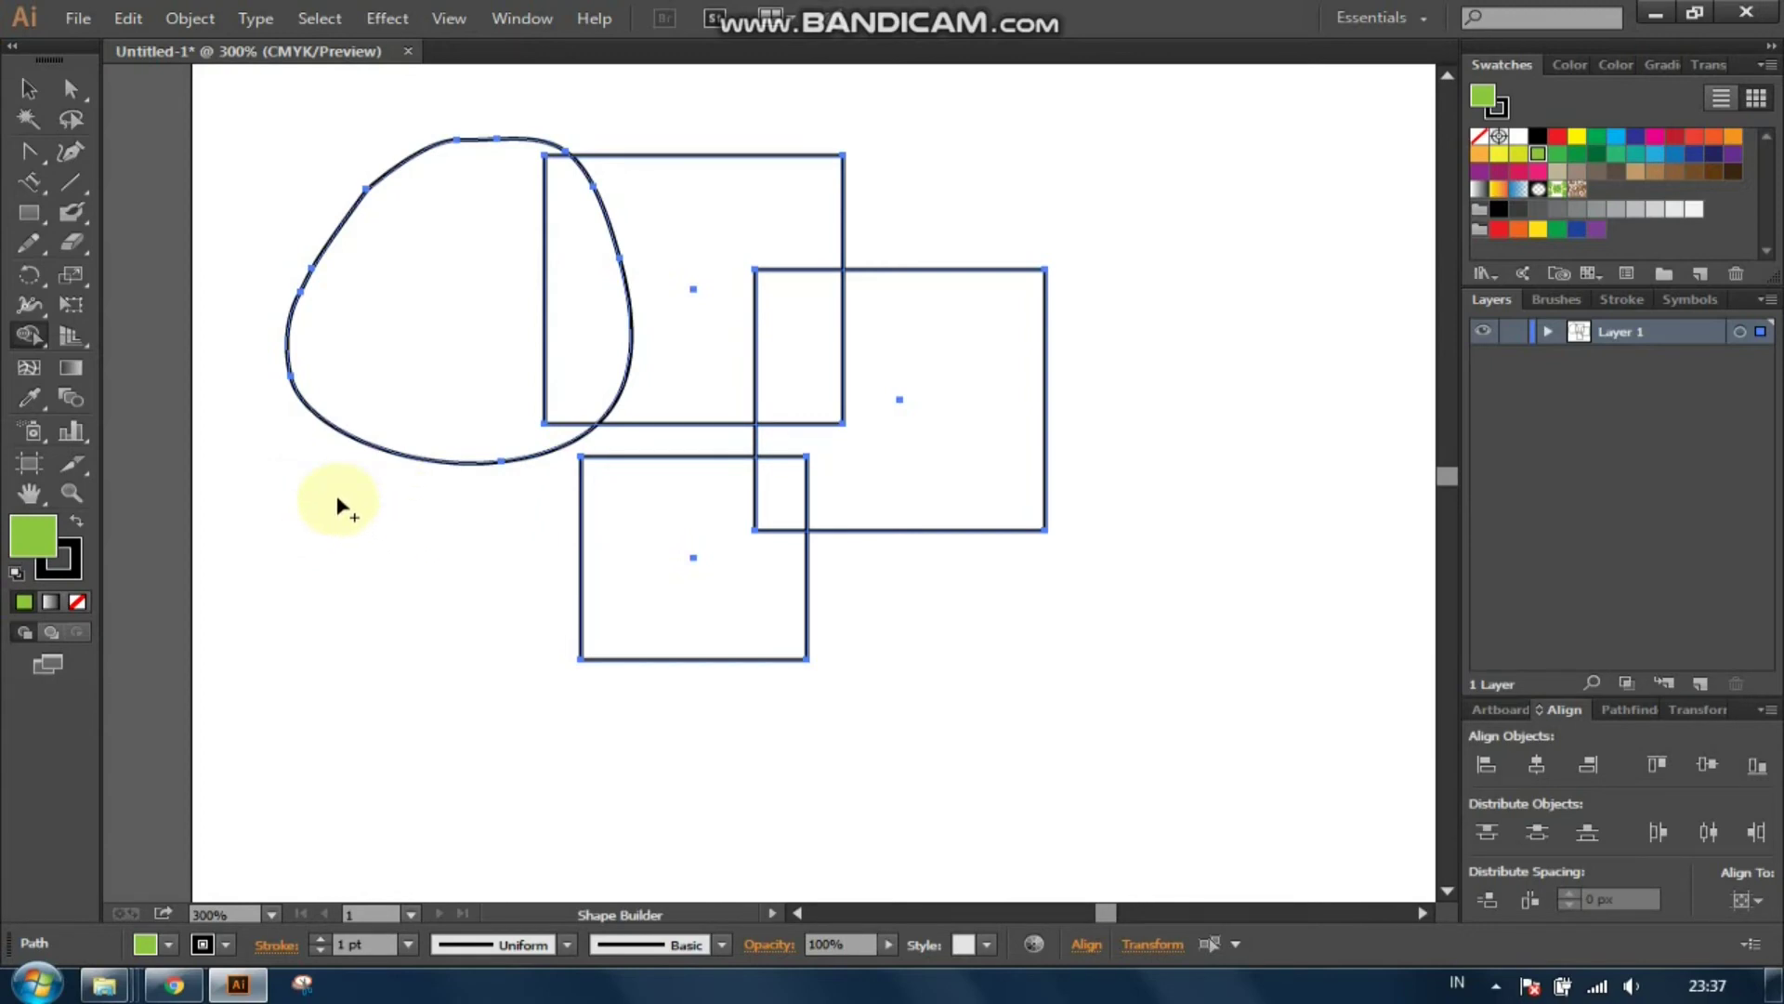
pyautogui.click(587, 336)
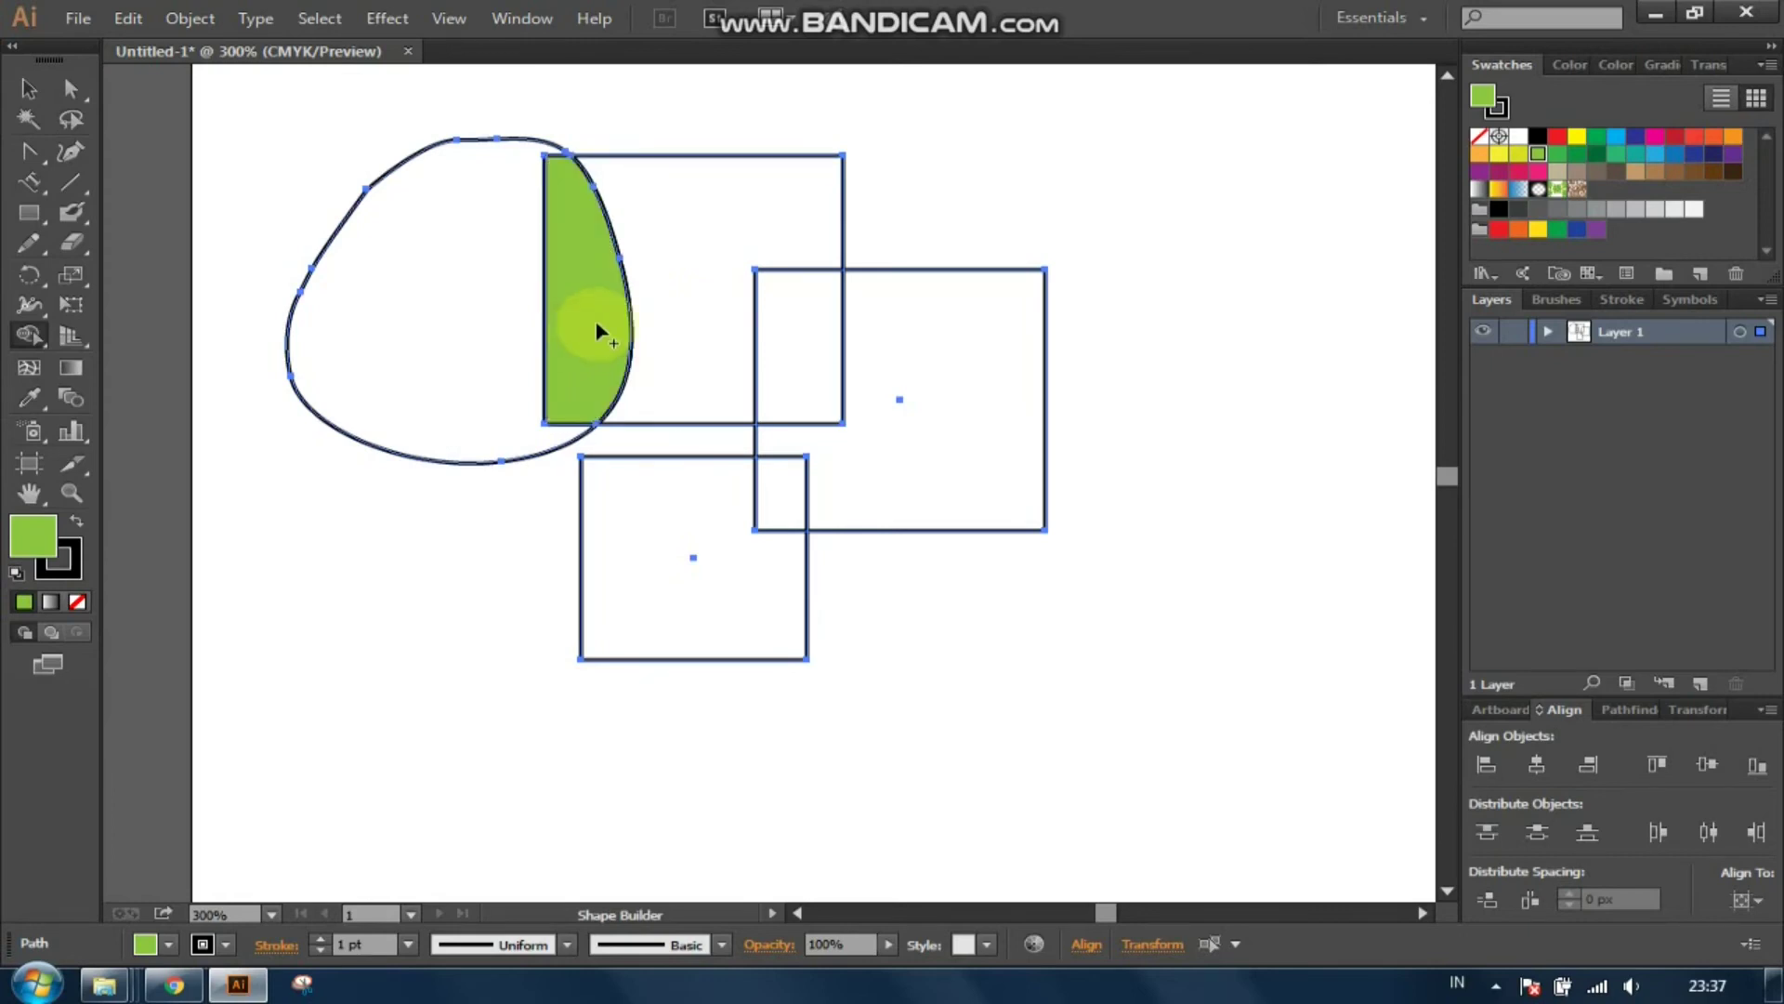
pyautogui.click(796, 338)
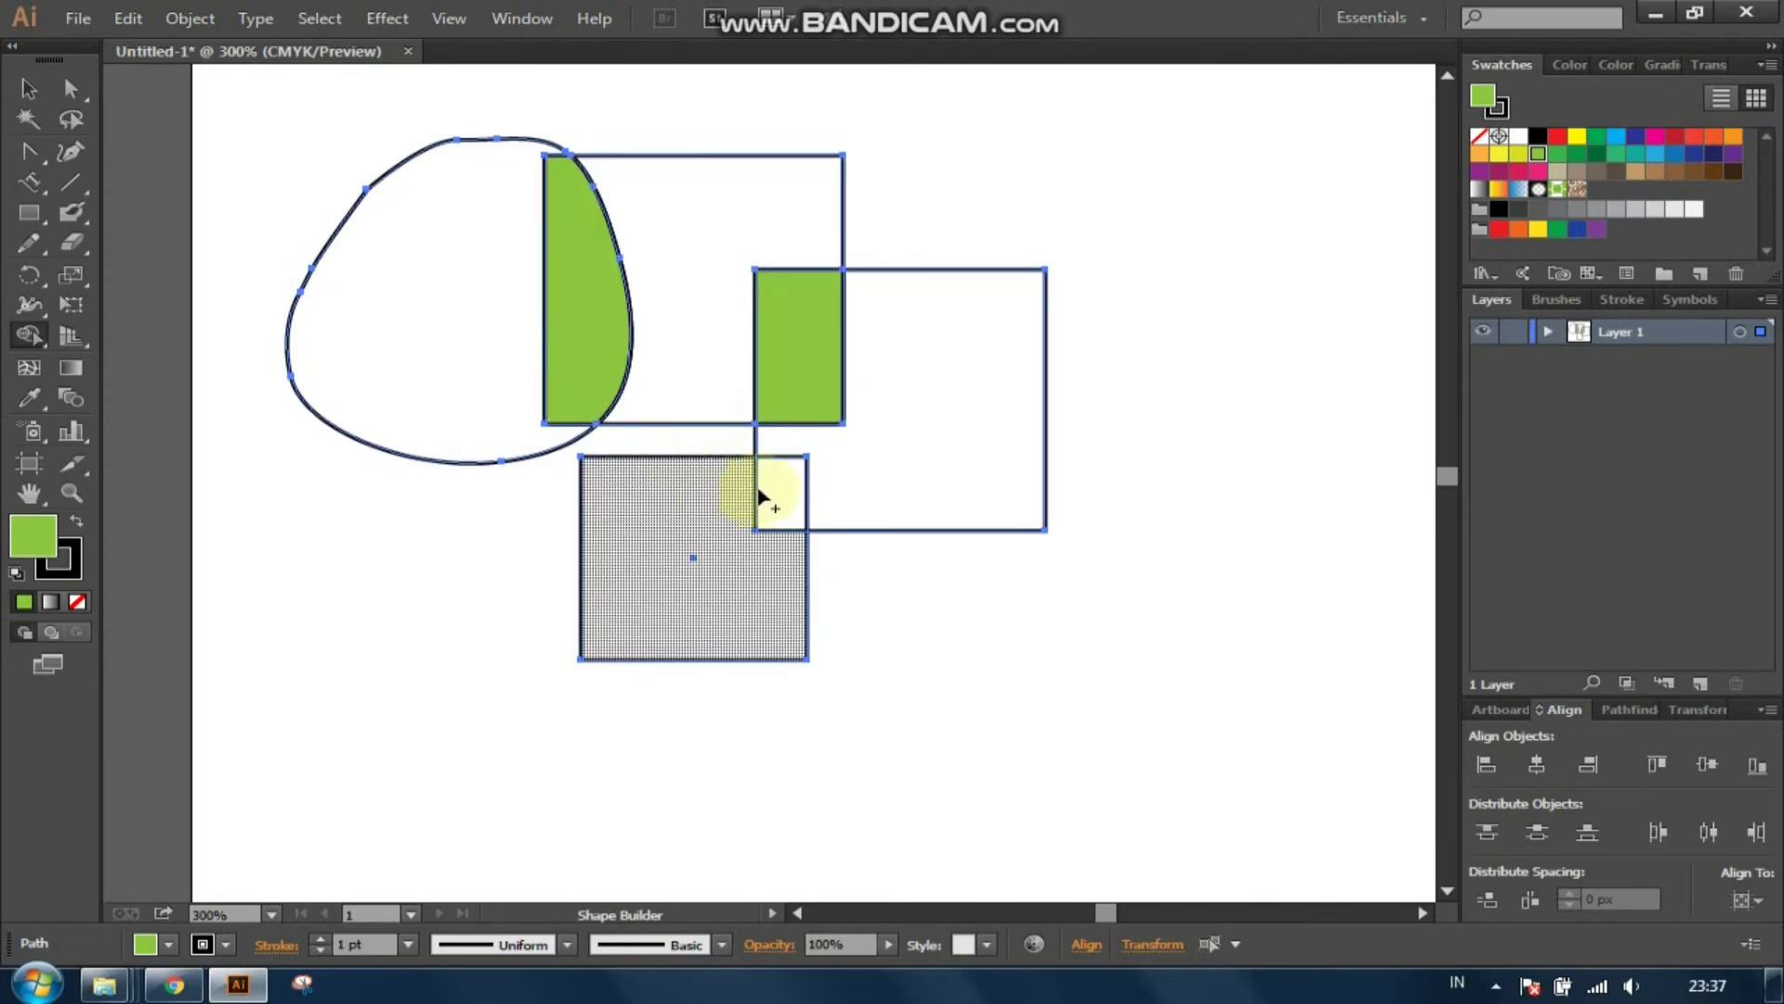
pyautogui.click(786, 489)
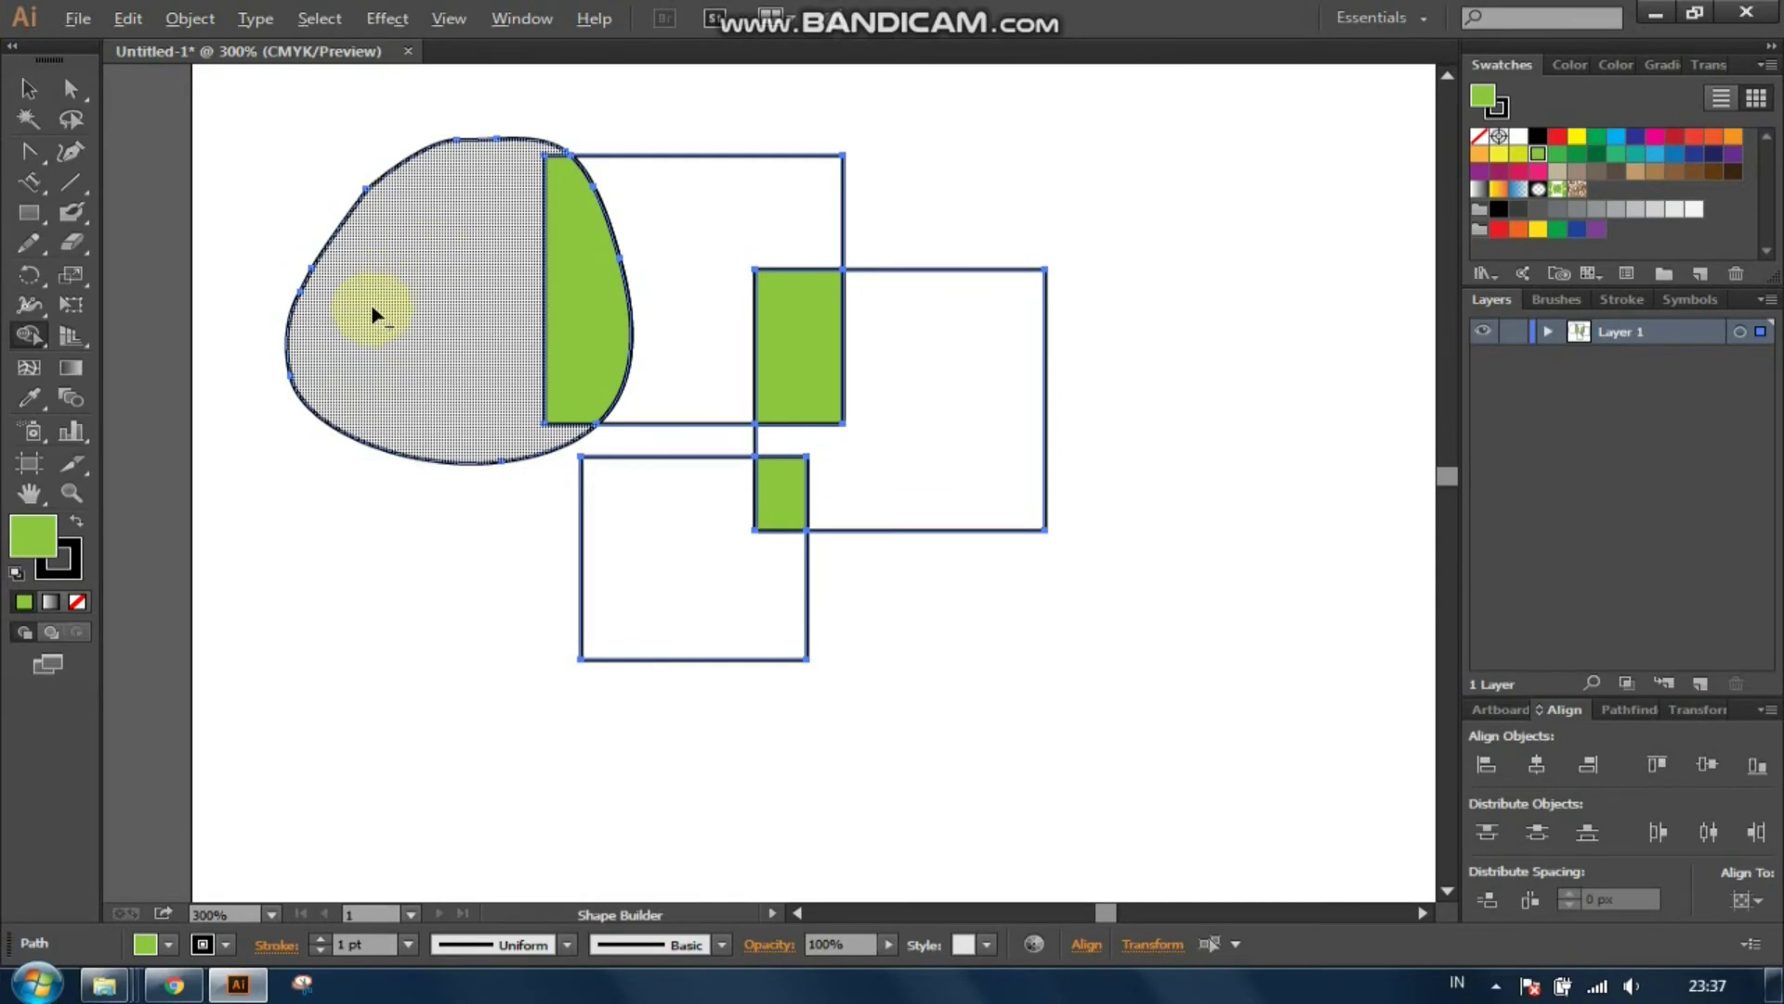
# Step: Delete the leftover parts of the blob and the three rectangles, then deselect
pyautogui.keyDown('alt'); pyautogui.click(371, 304); pyautogui.keyUp('alt')
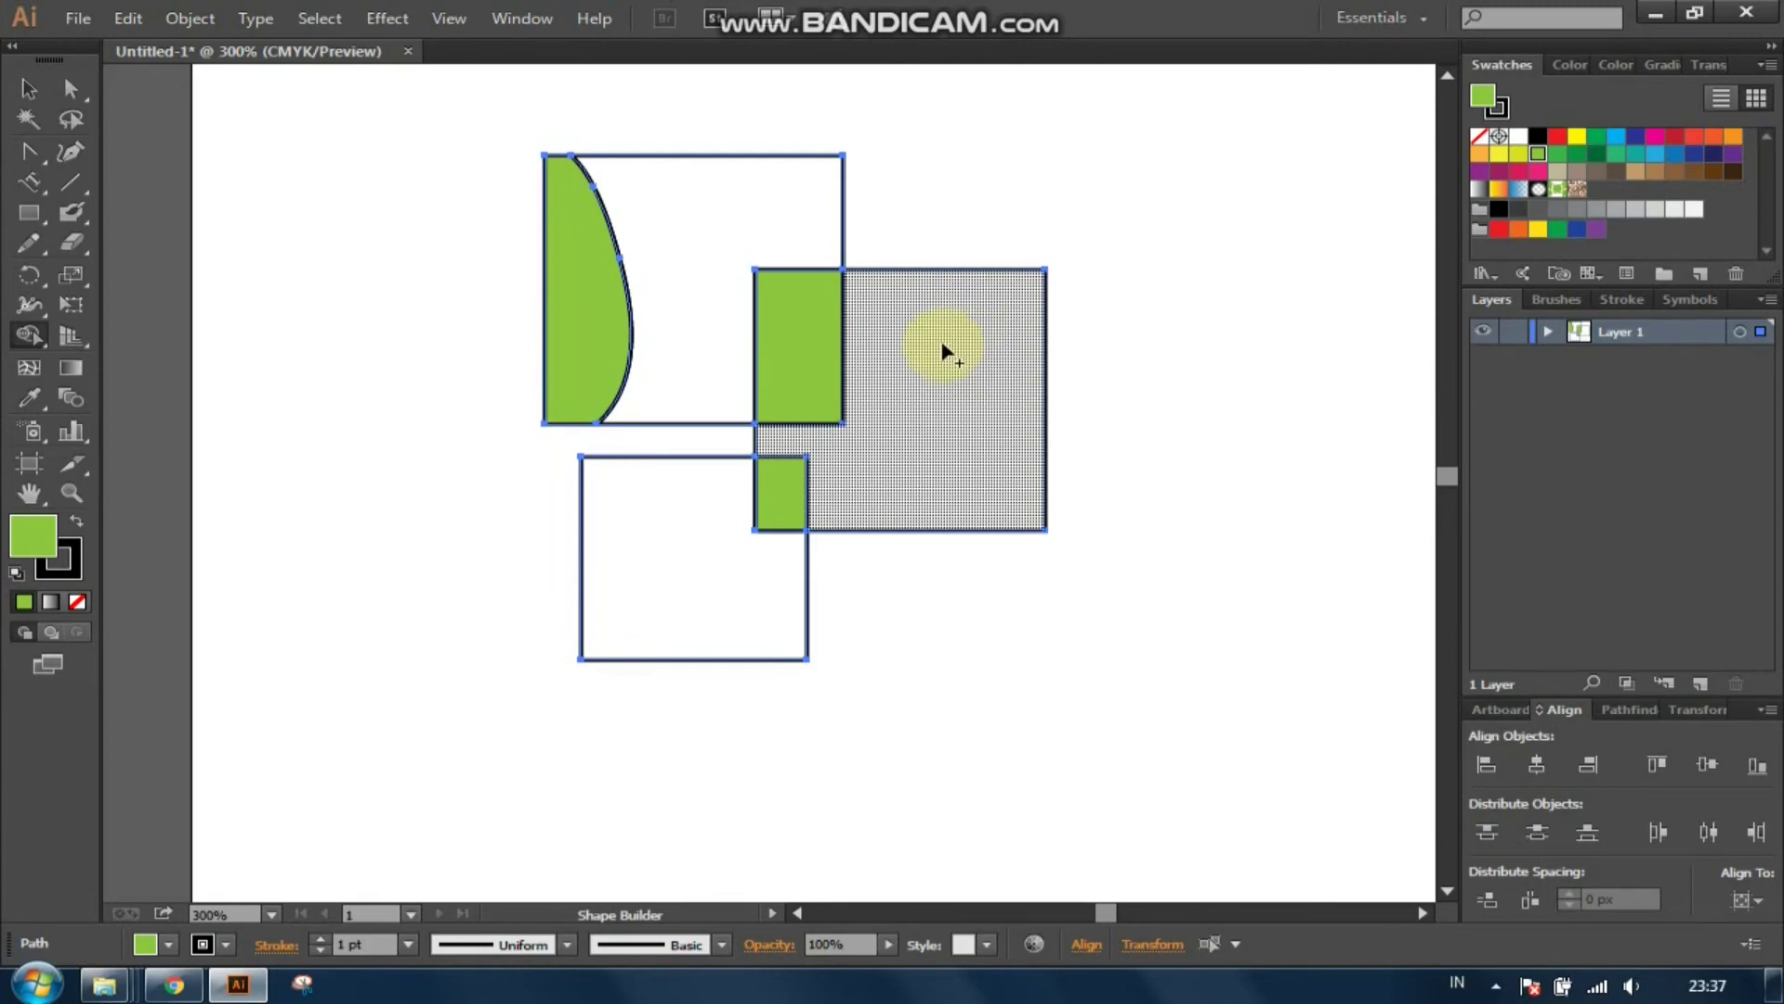
pyautogui.keyDown('alt'); pyautogui.click(941, 347); pyautogui.keyUp('alt')
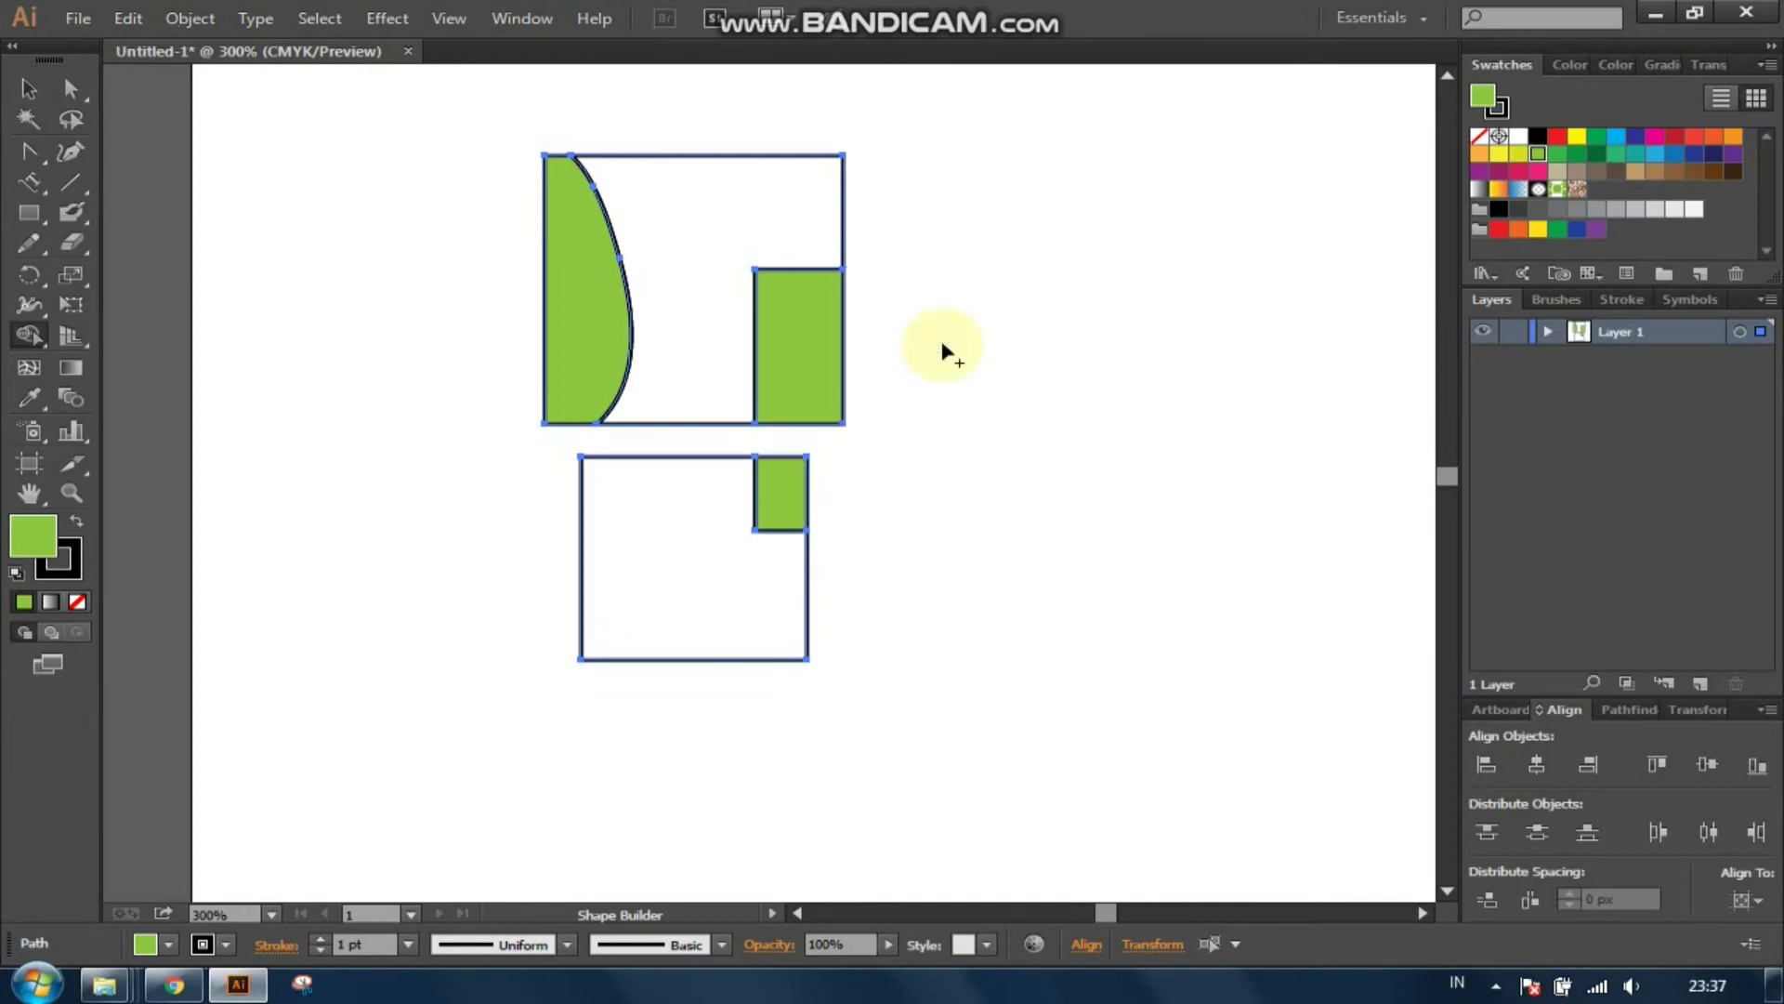
pyautogui.keyDown('alt'); pyautogui.click(710, 462); pyautogui.keyUp('alt')
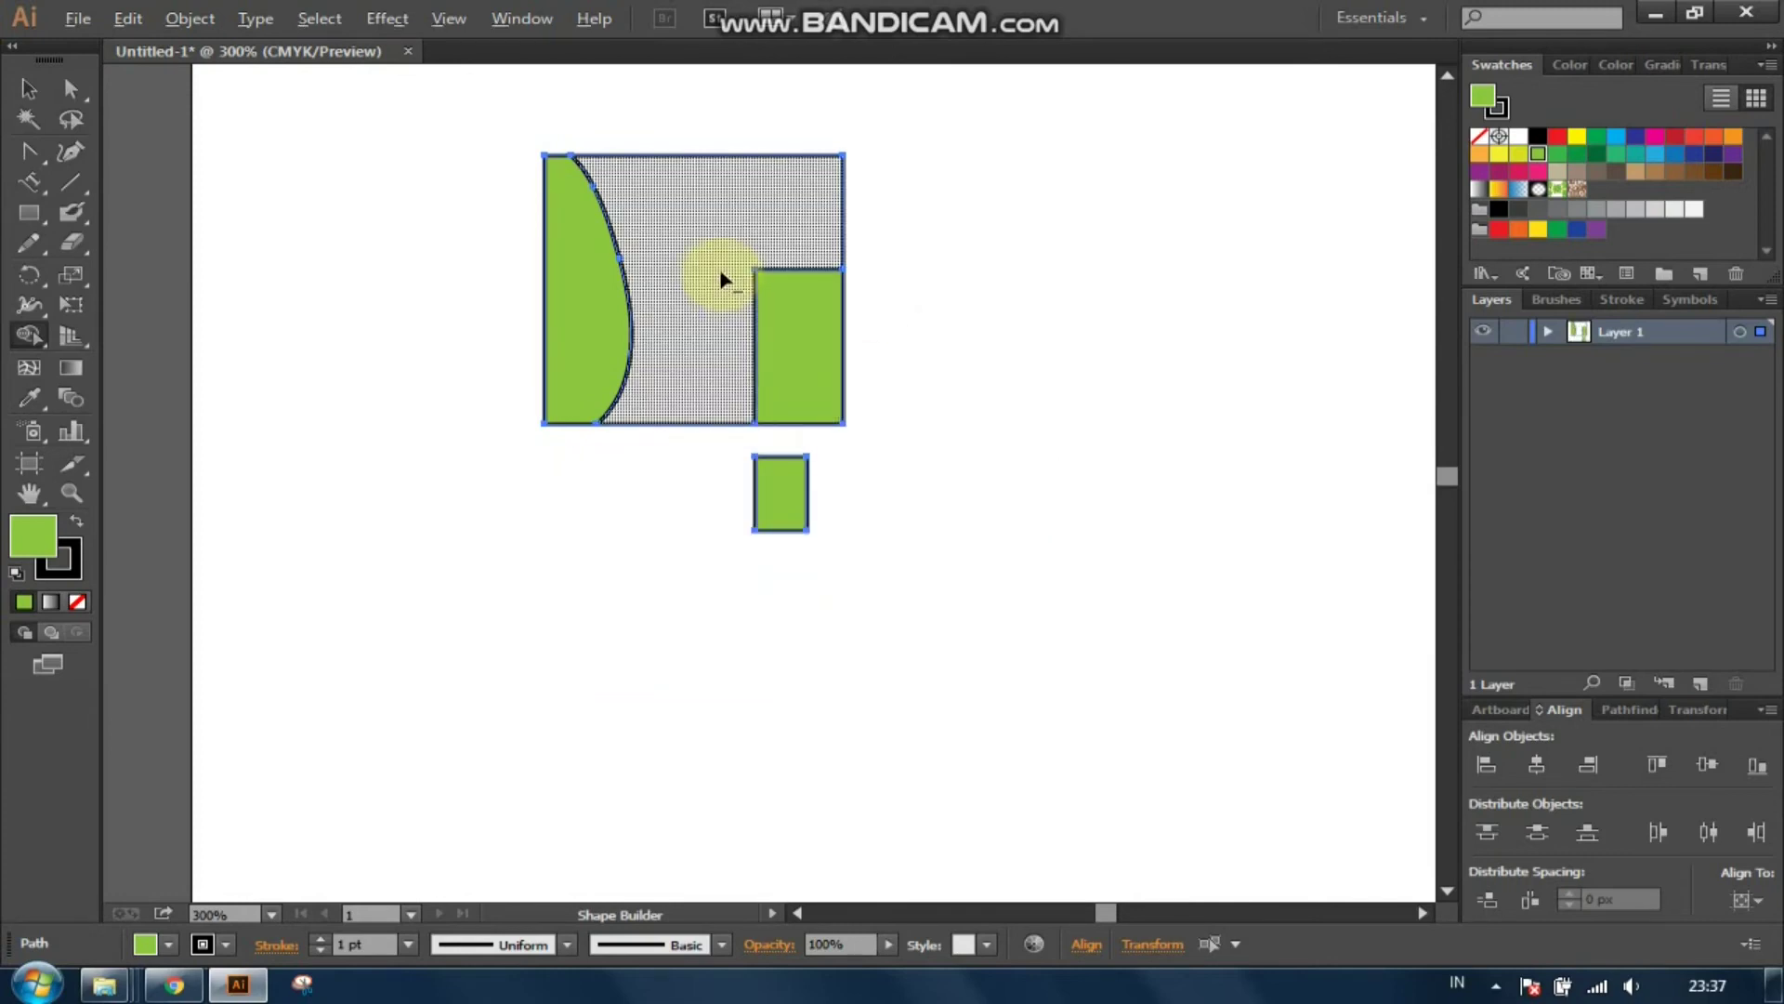
pyautogui.keyDown('alt'); pyautogui.click(718, 272); pyautogui.keyUp('alt')
pyautogui.click(27, 88)
pyautogui.click(339, 193)
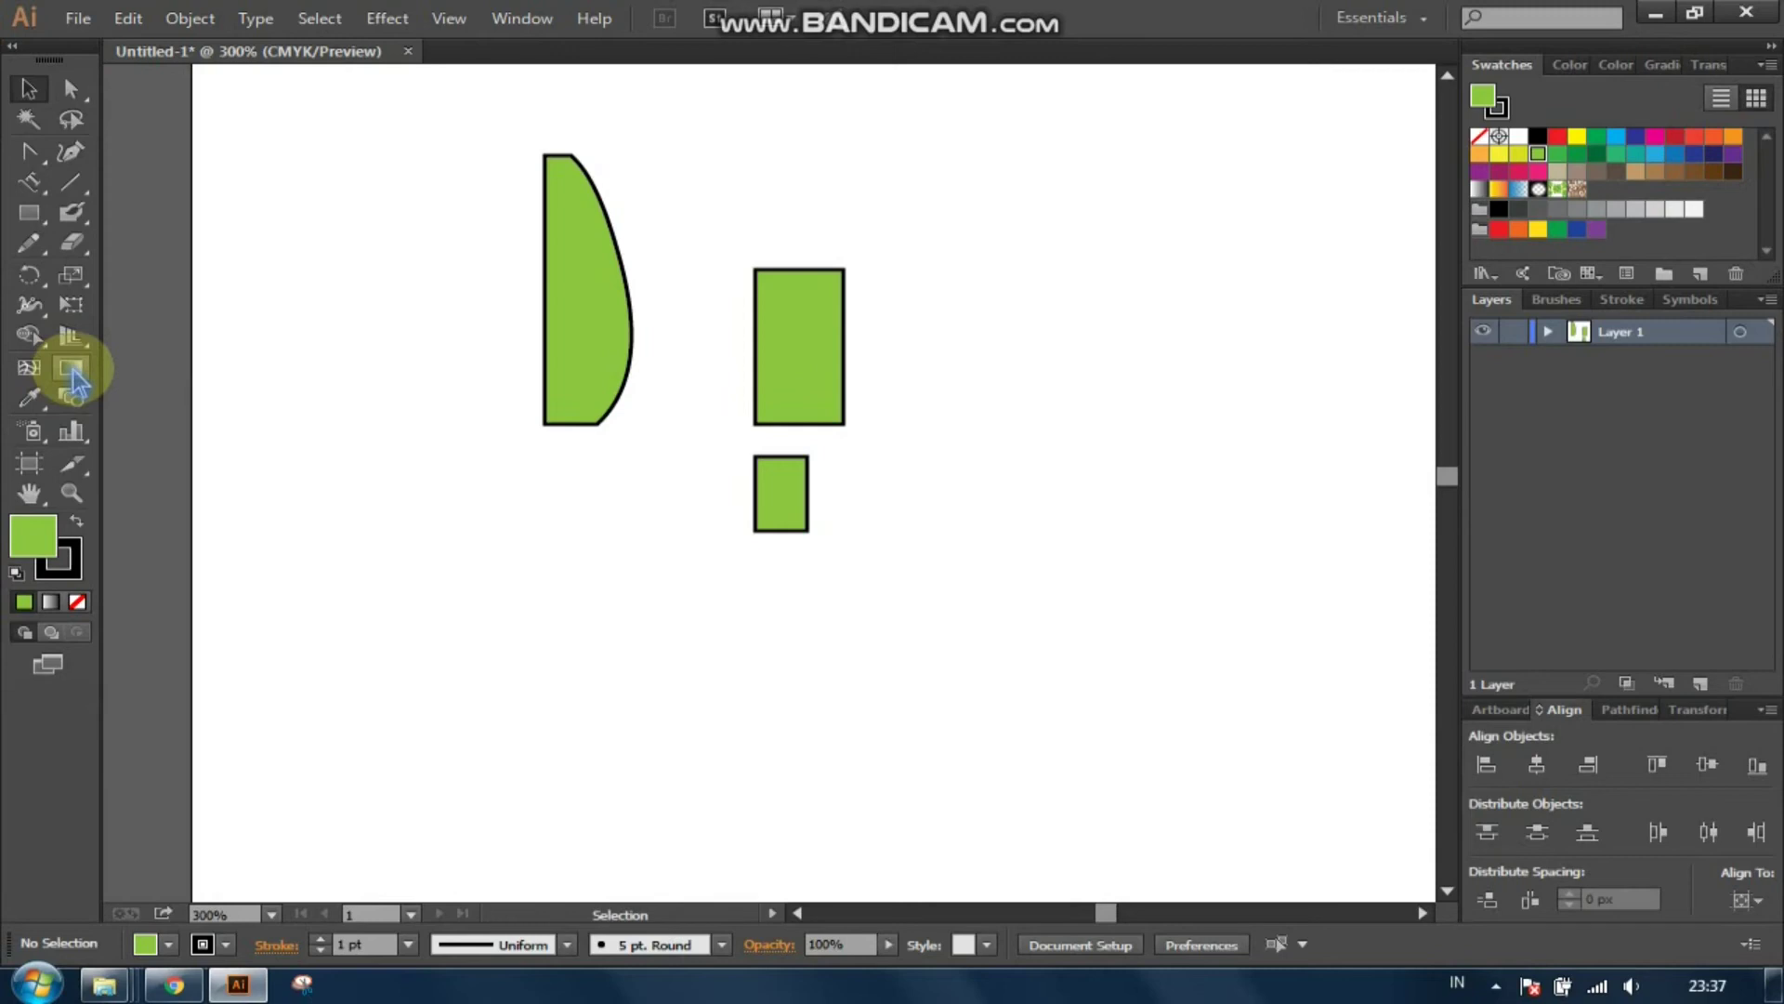
# Step: Apply a white-to-black linear gradient to the curved green sliver
pyautogui.click(71, 368)
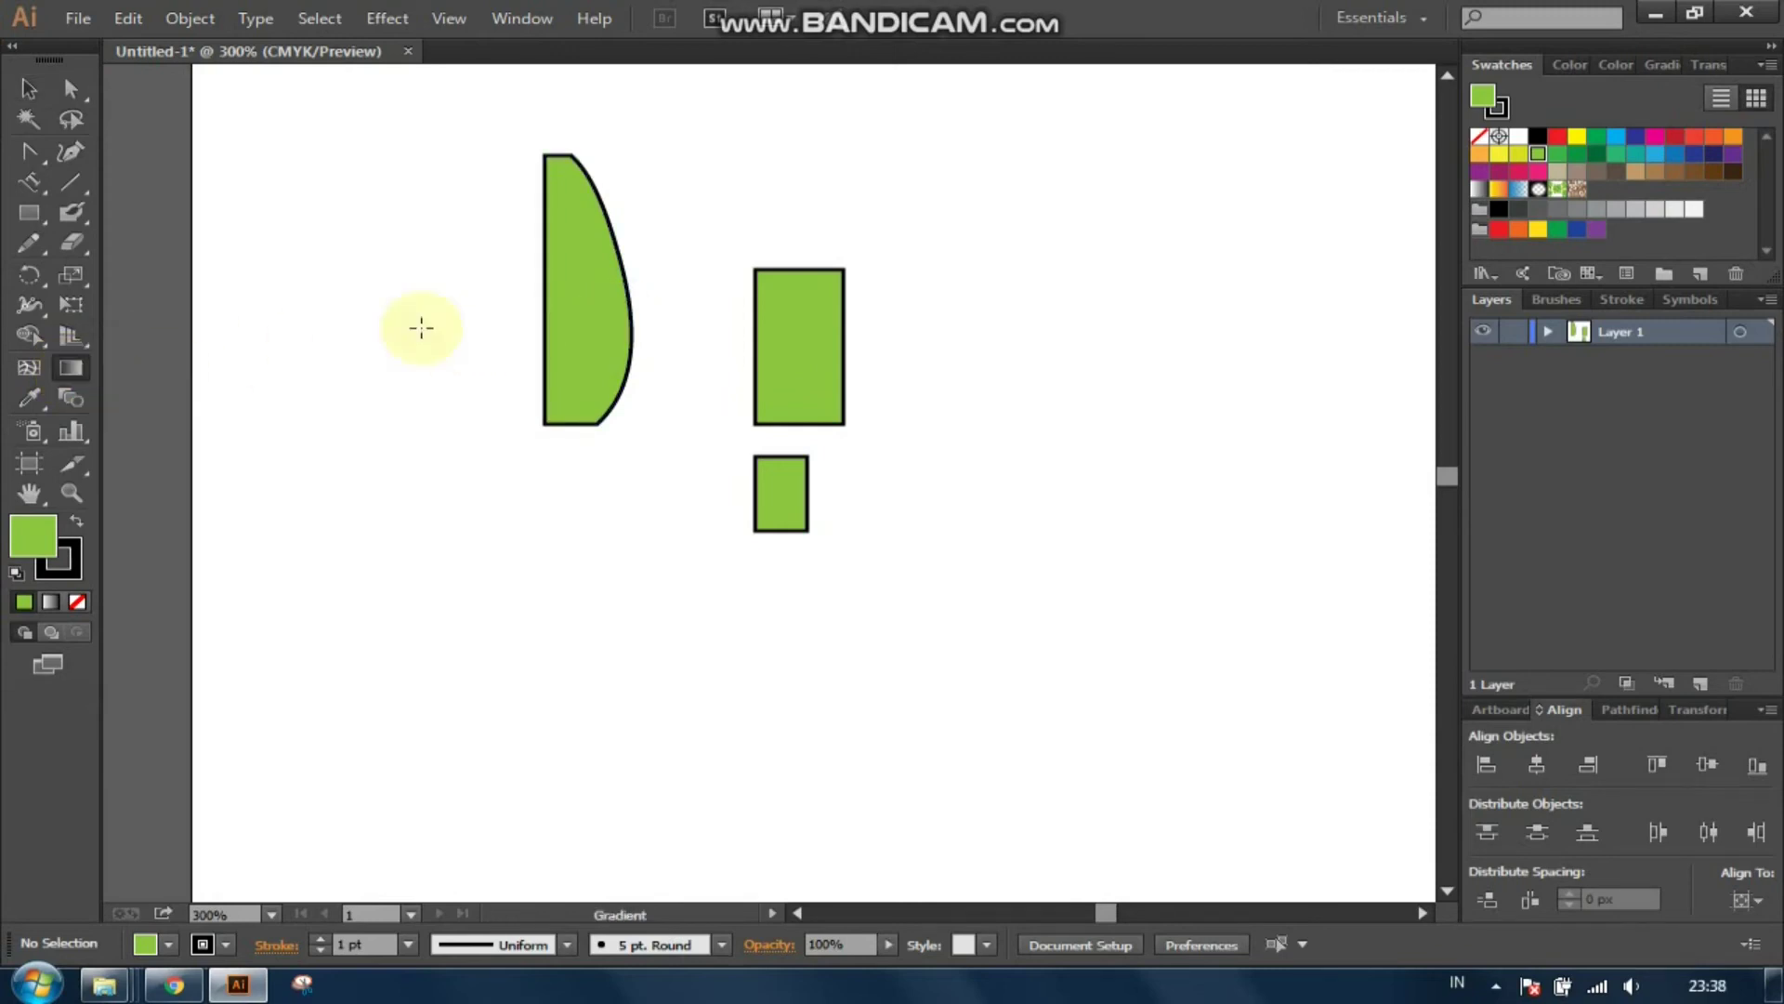
pyautogui.click(577, 315)
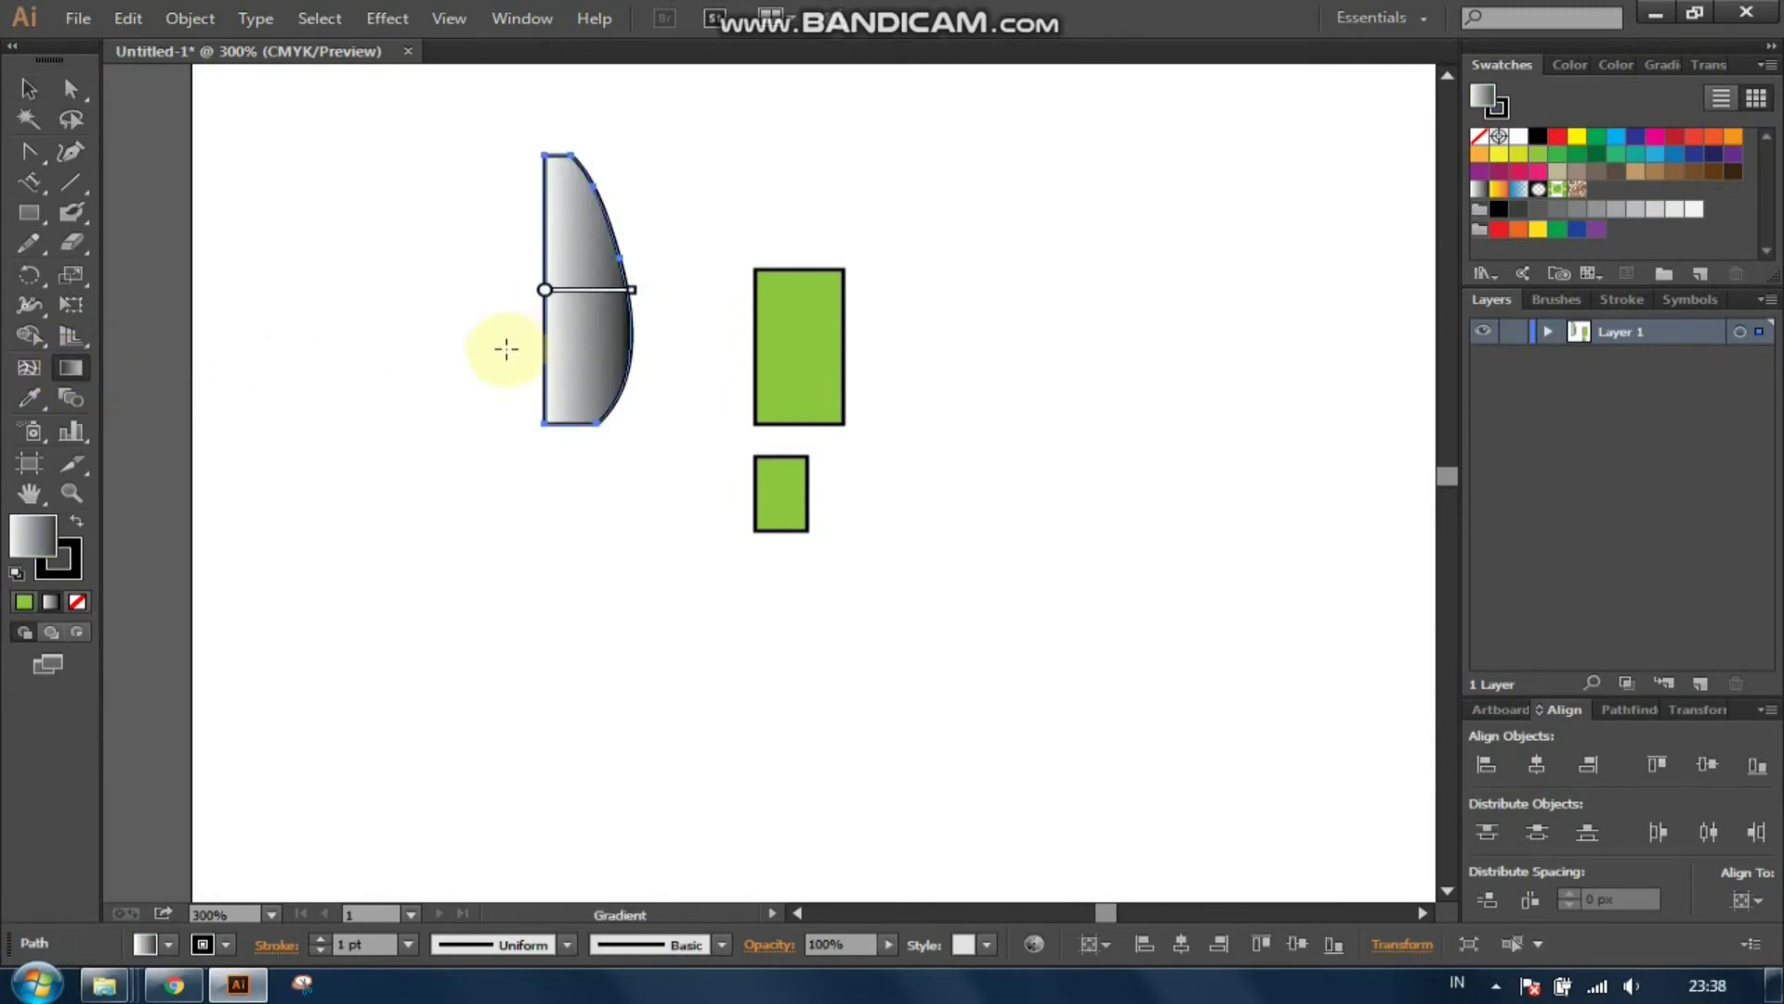
pyautogui.hotkey('ctrl', 'z')
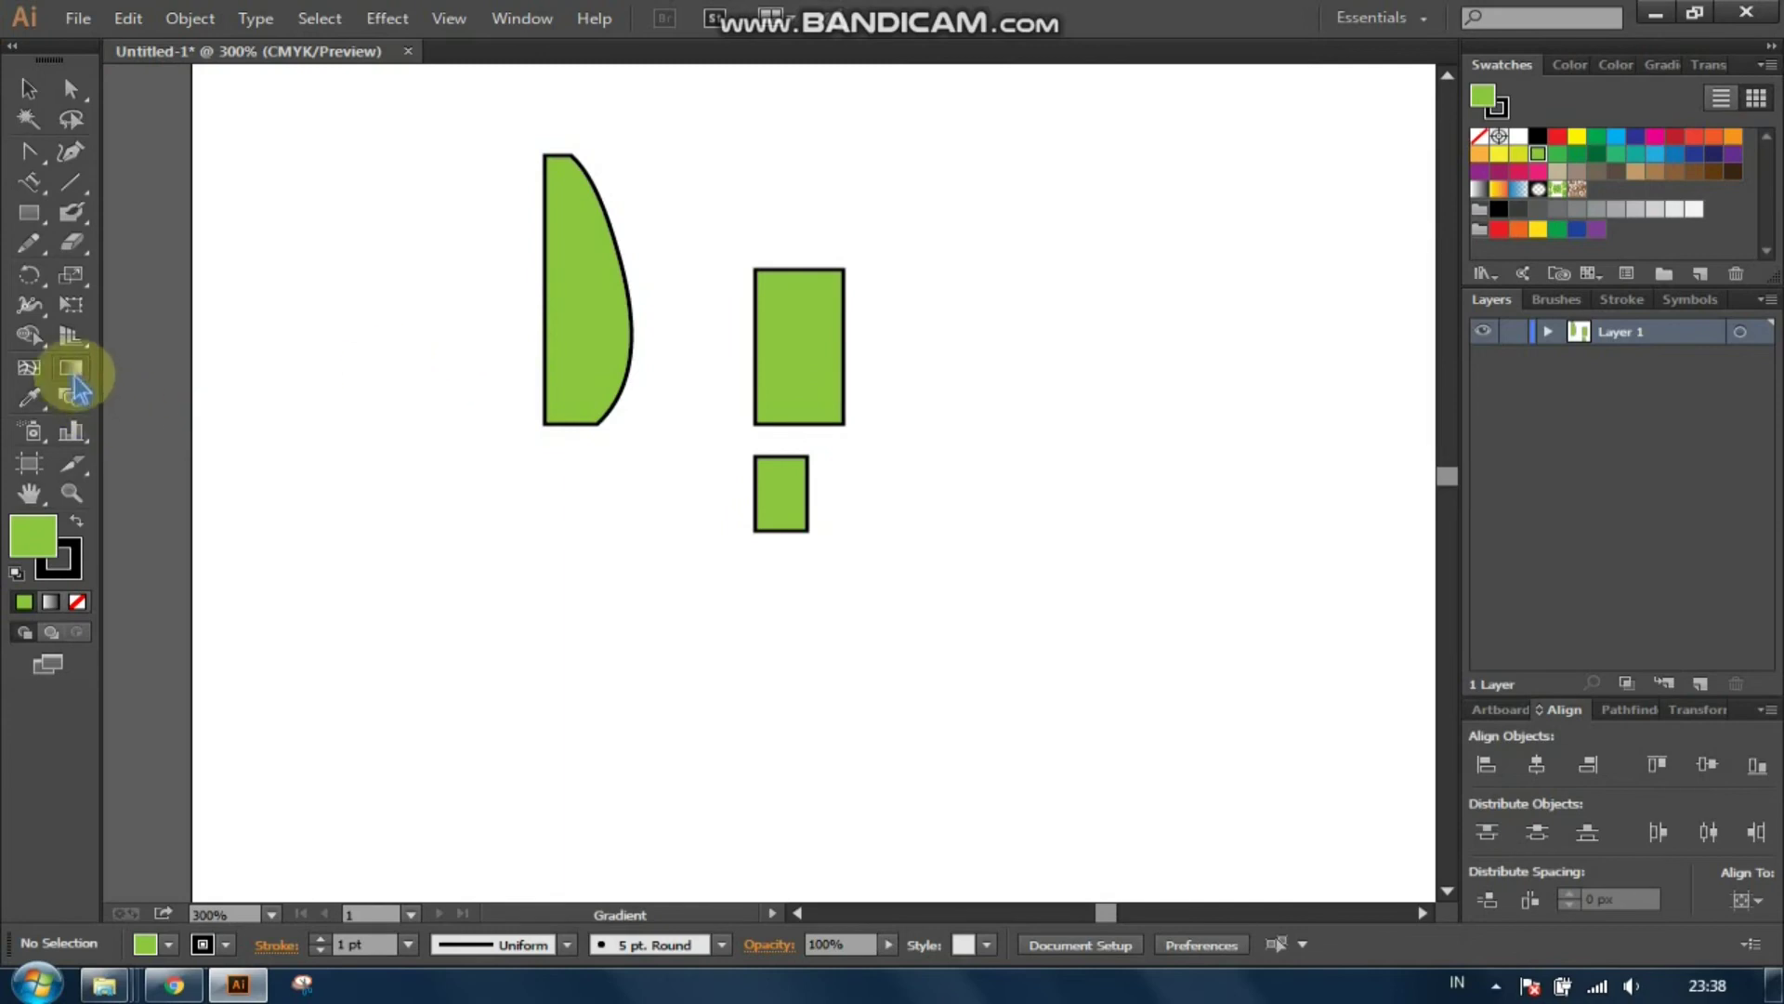
pyautogui.click(583, 299)
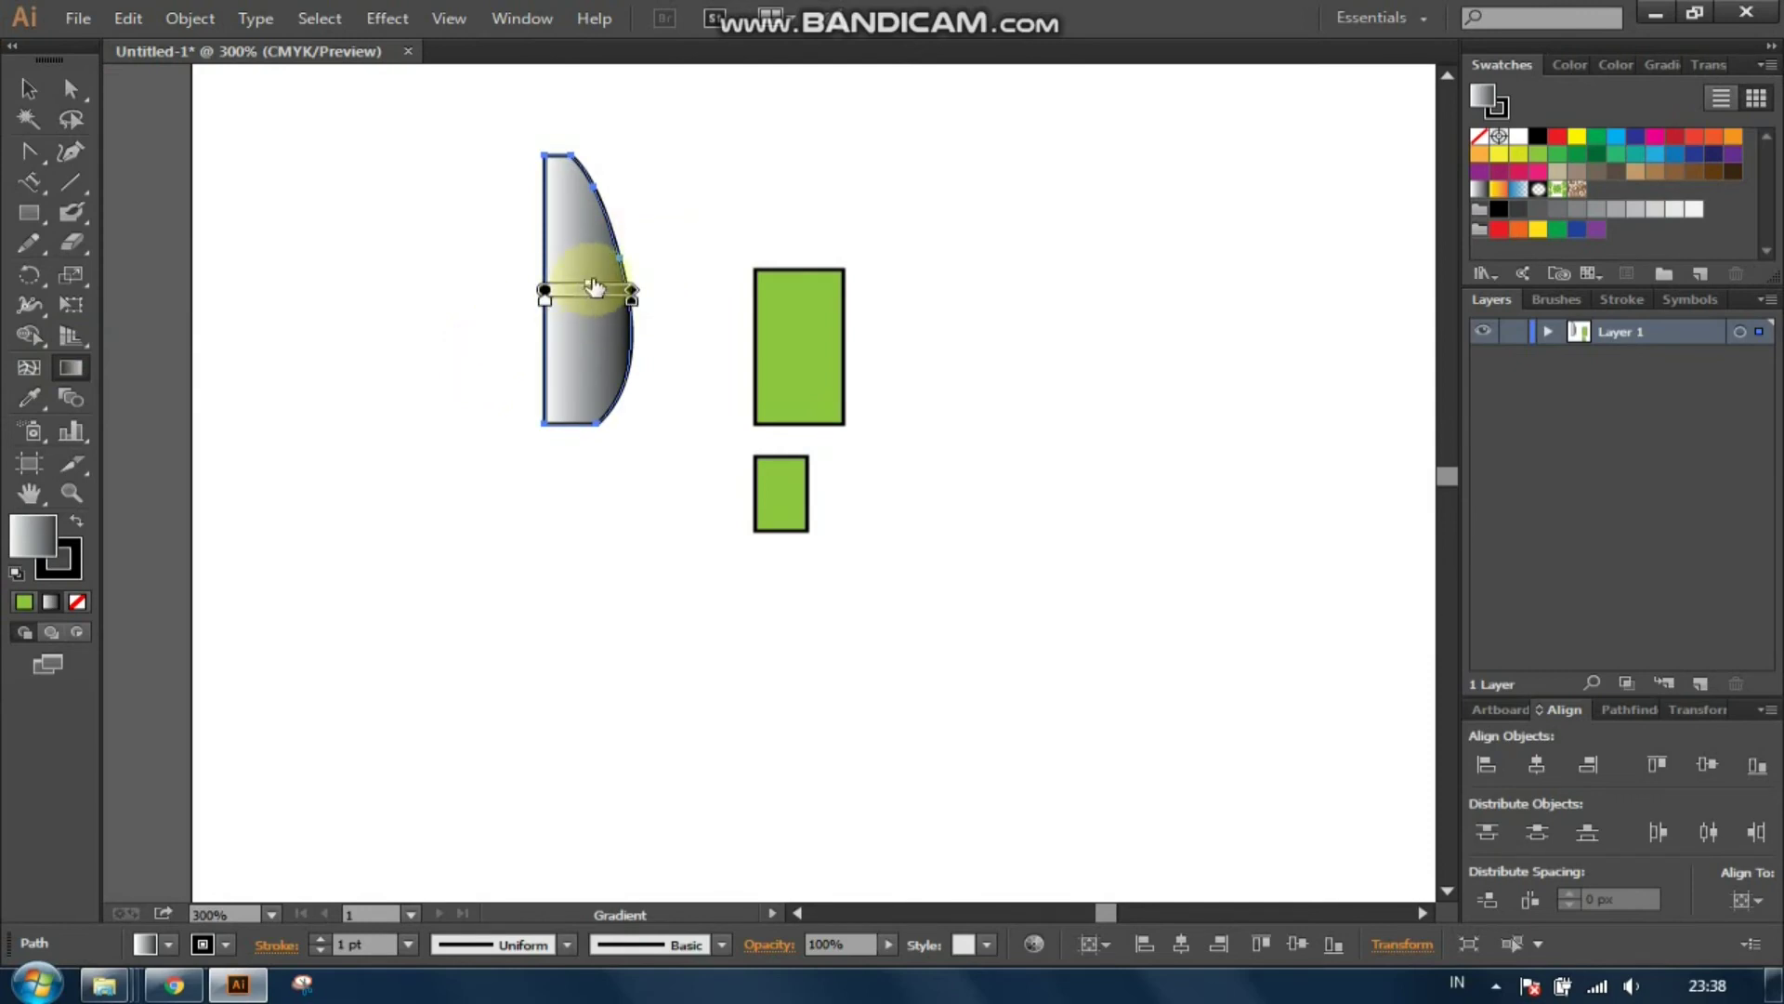
pyautogui.press('v')
pyautogui.hotkey('ctrl', 'z')
pyautogui.click(70, 367)
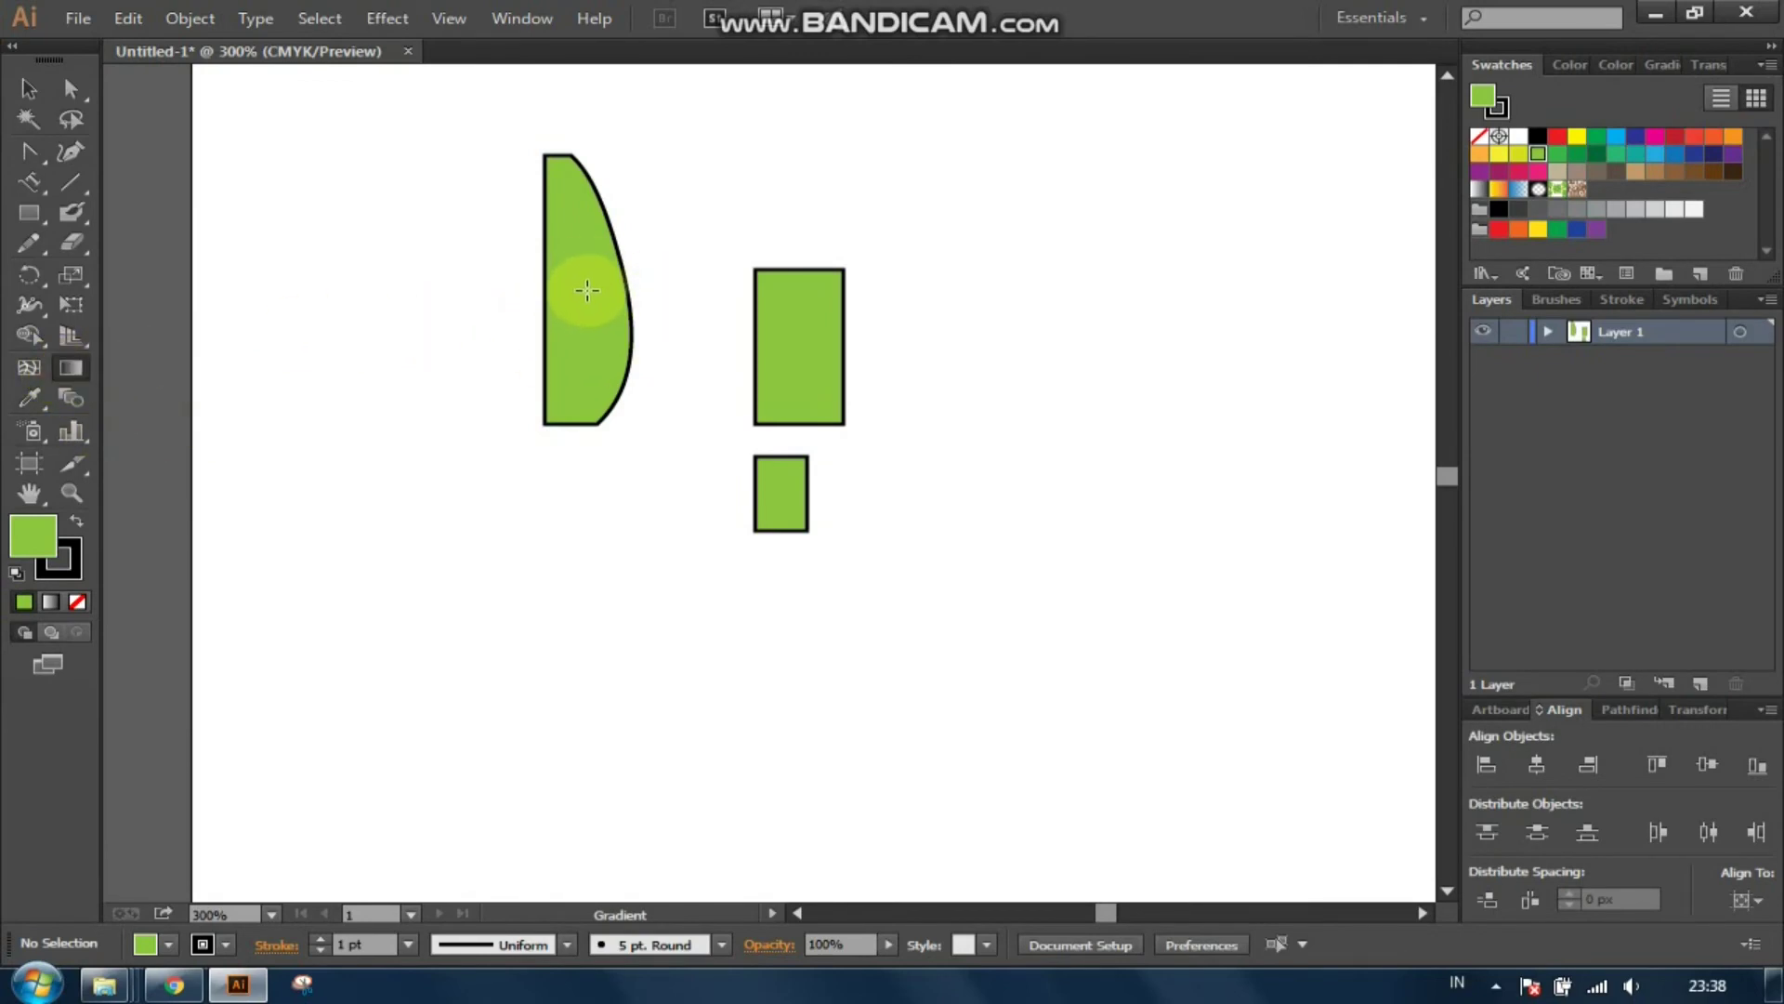
pyautogui.click(582, 295)
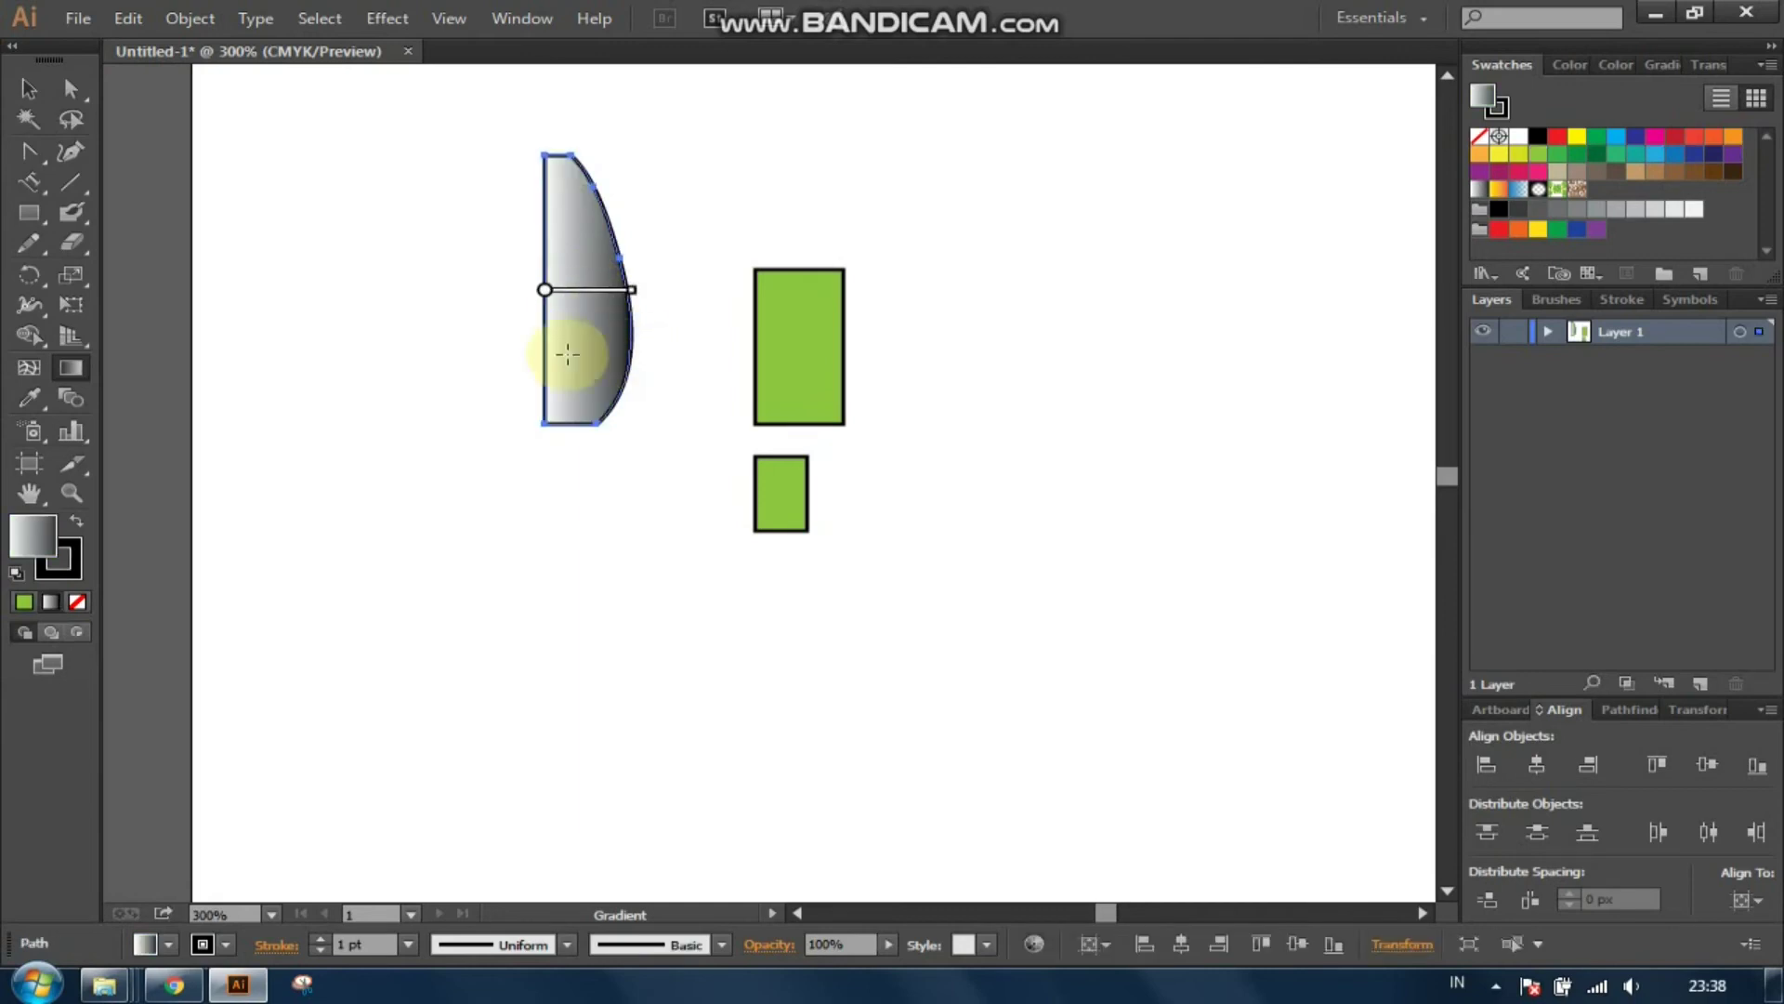
# Step: Set the gradient's stops to pink at the end and dark blue-purple at the start
pyautogui.doubleClick(631, 304)
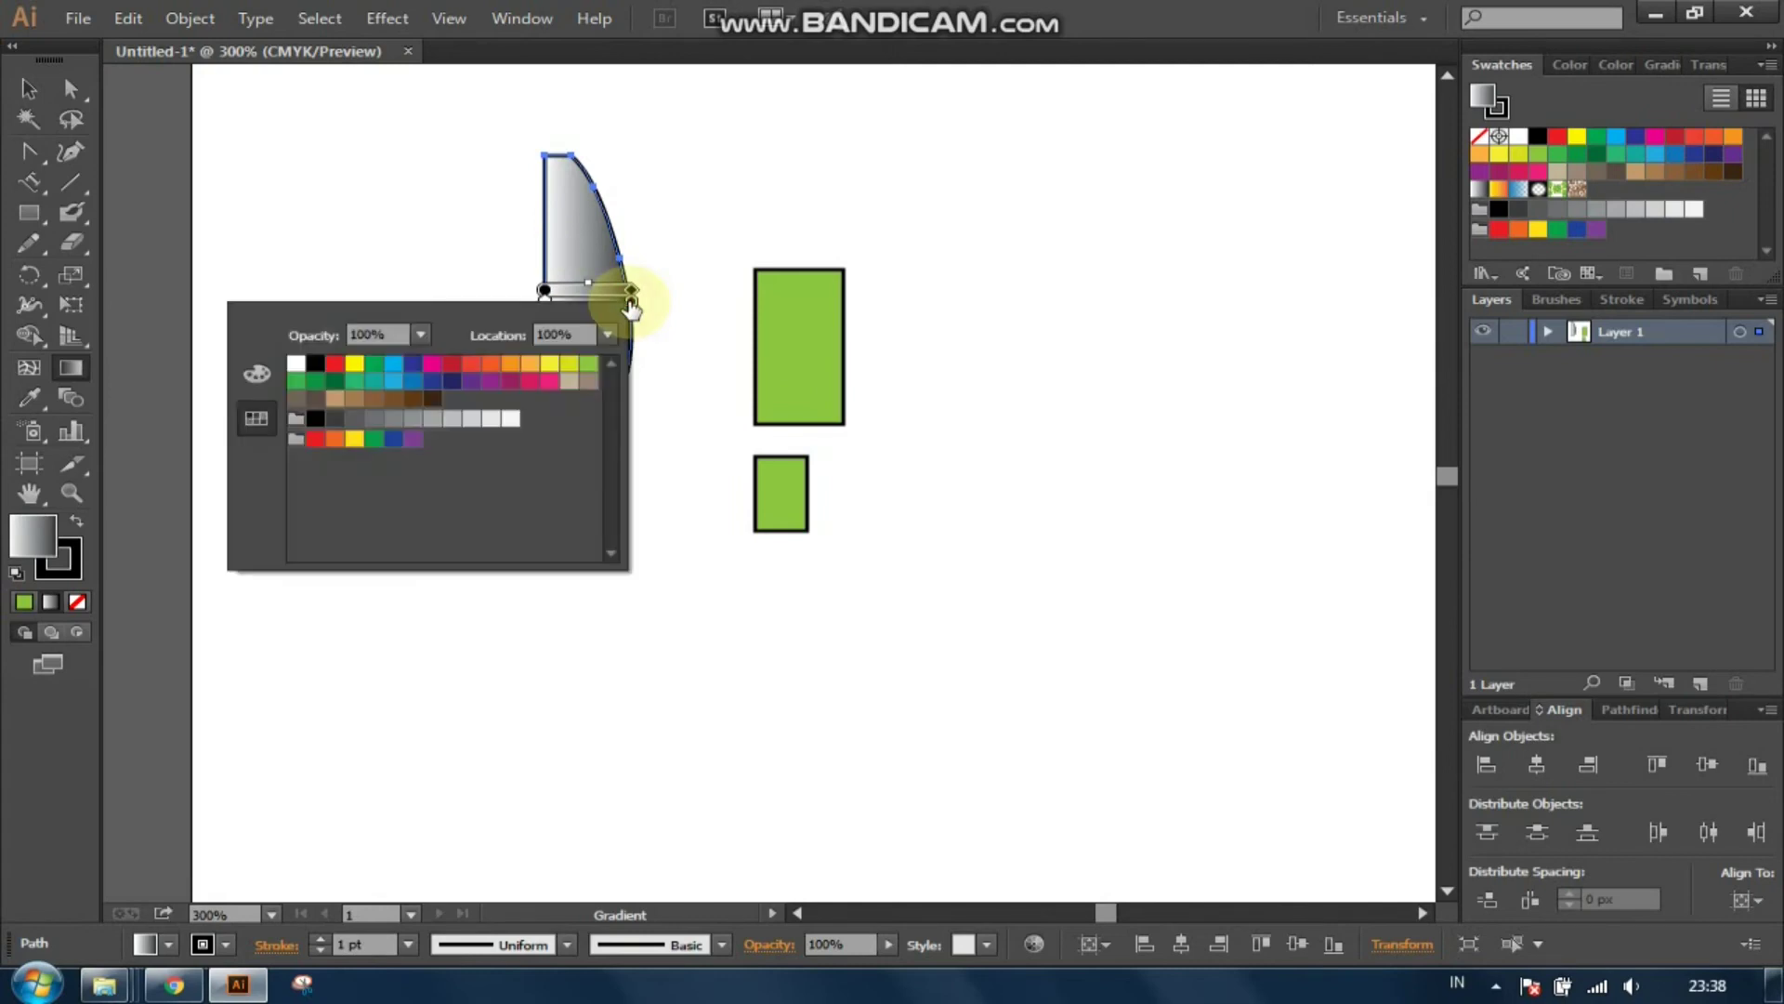
pyautogui.click(550, 382)
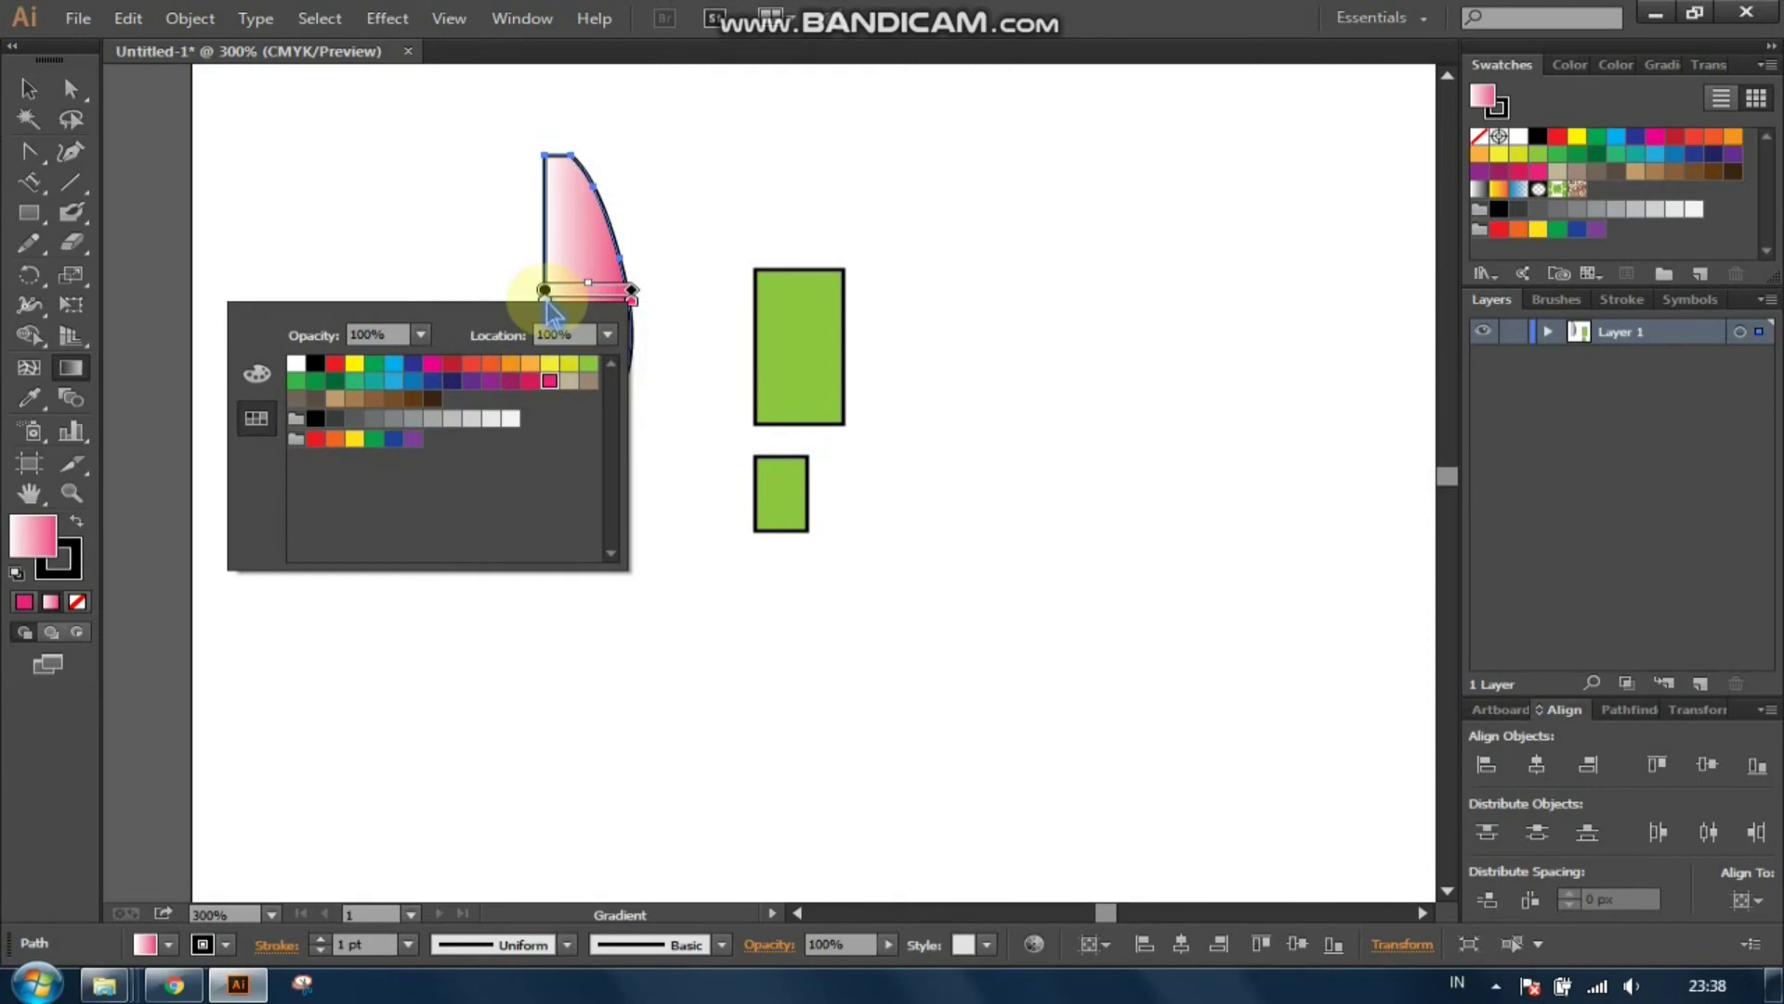
pyautogui.click(455, 260)
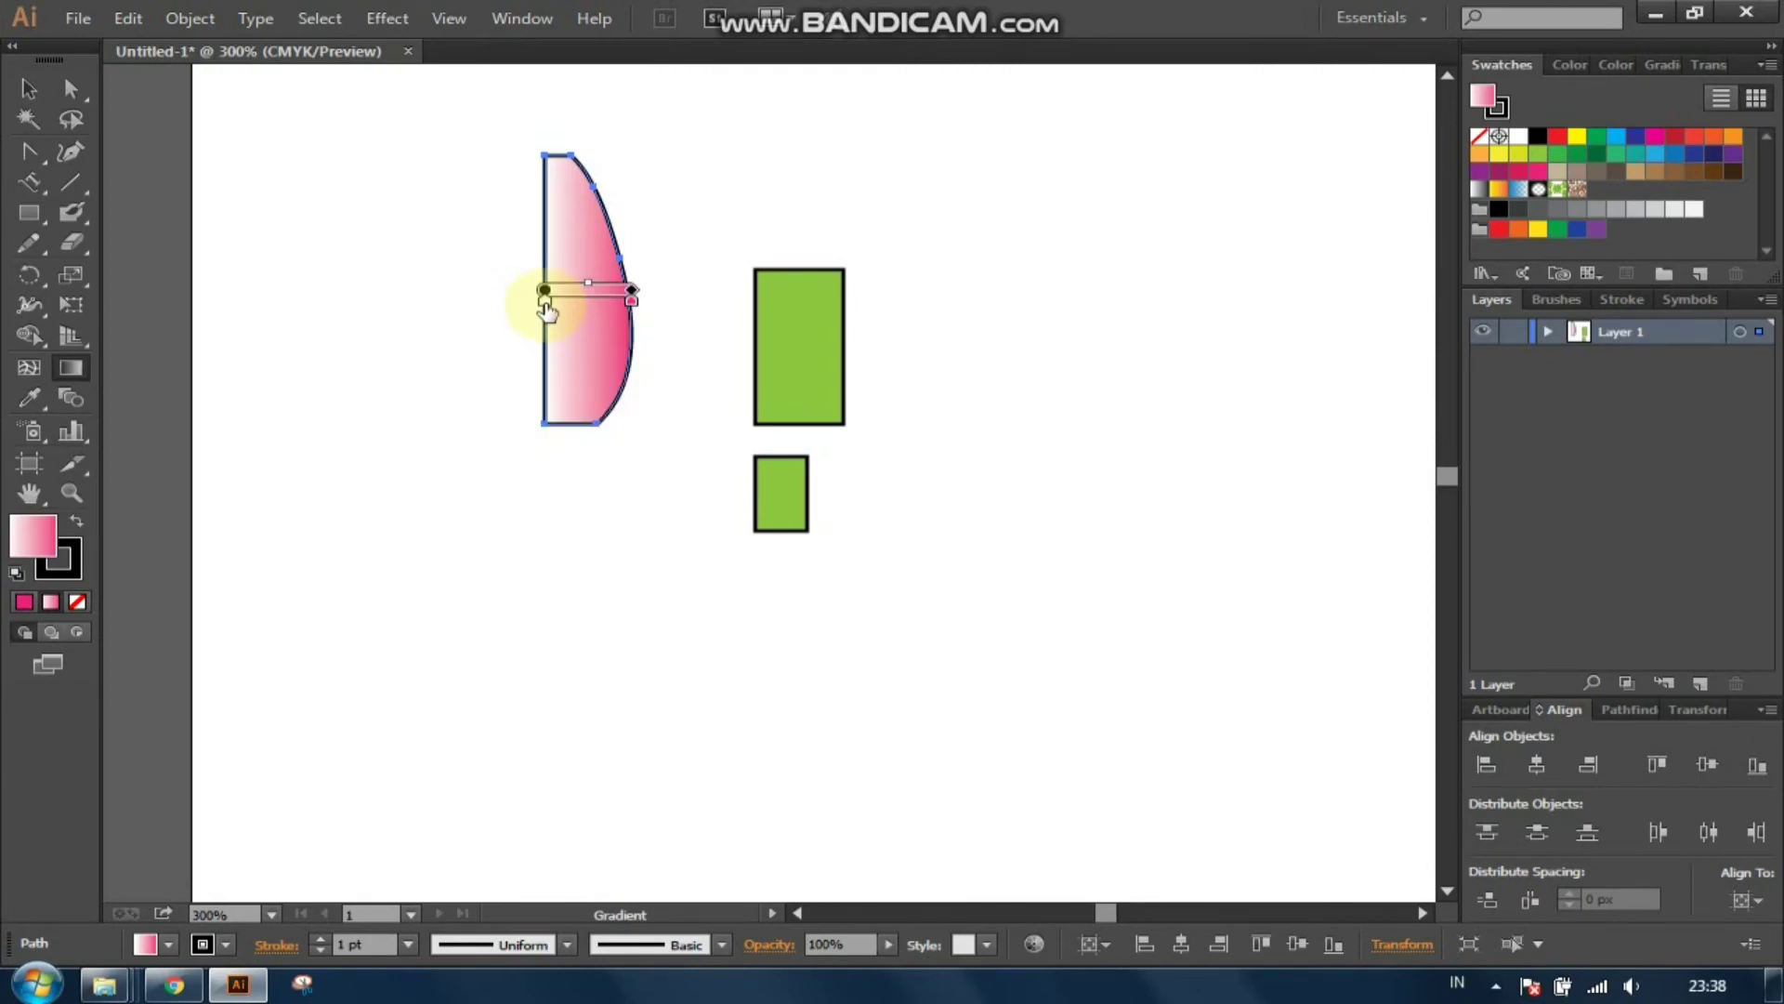
pyautogui.doubleClick(546, 305)
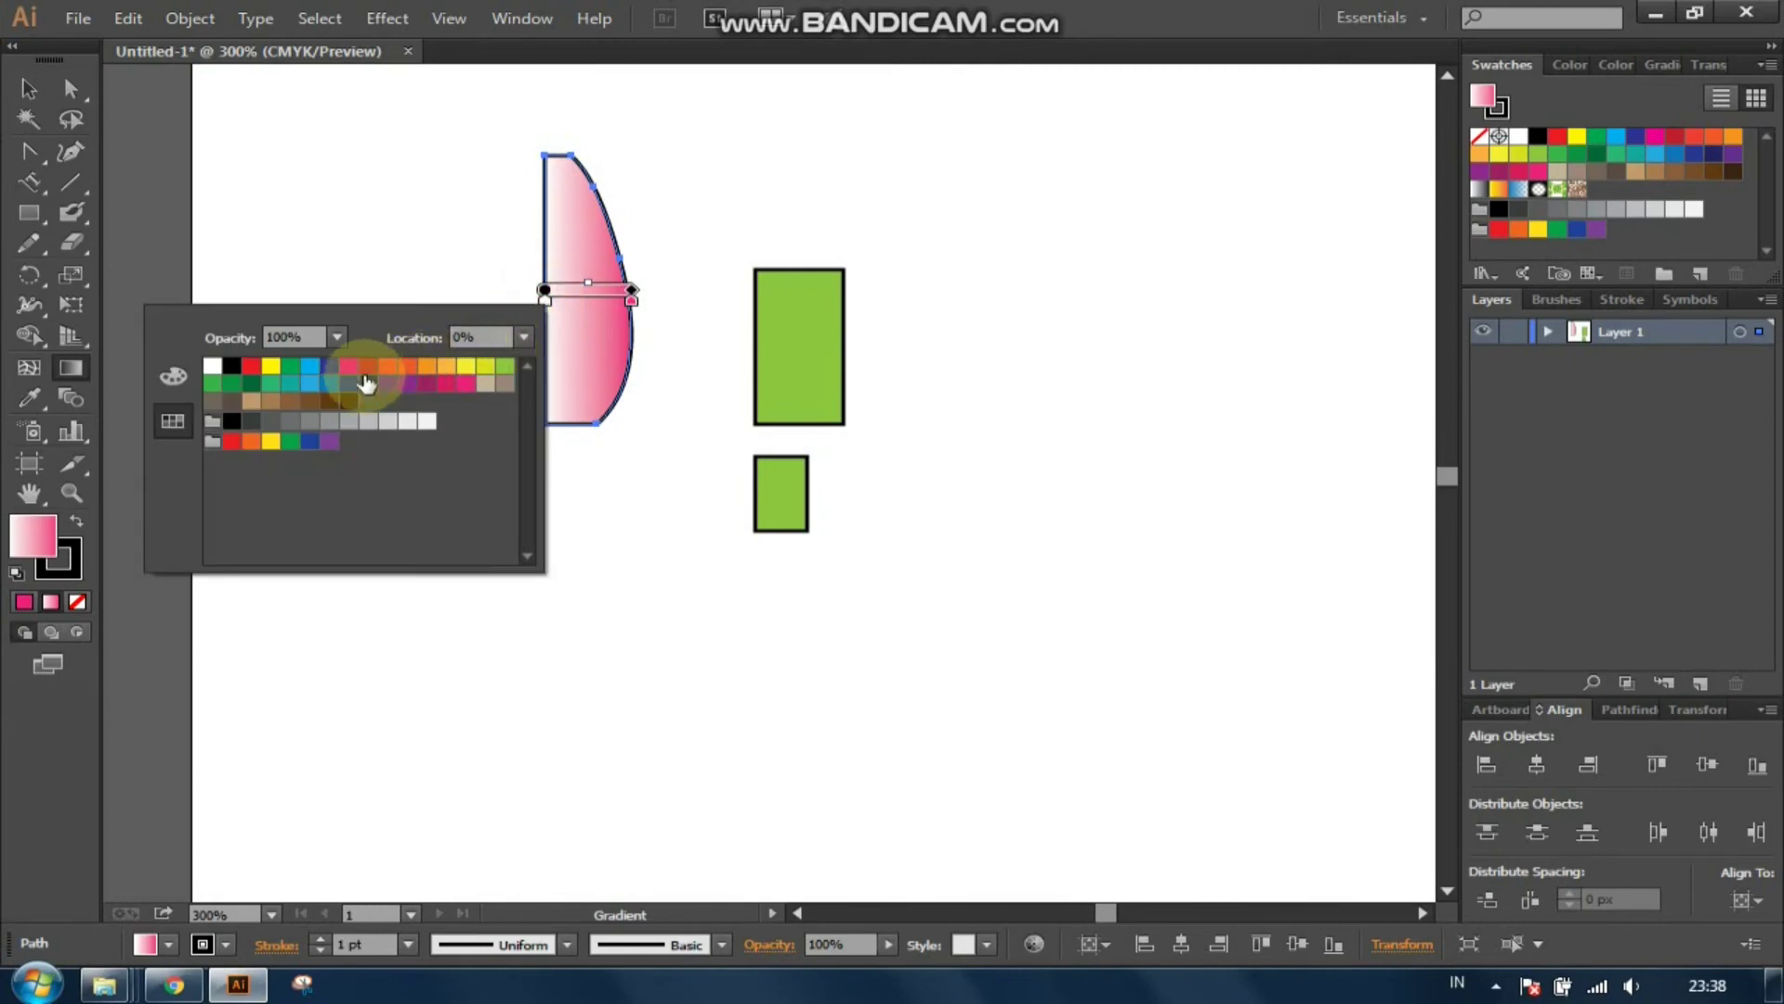
pyautogui.click(351, 384)
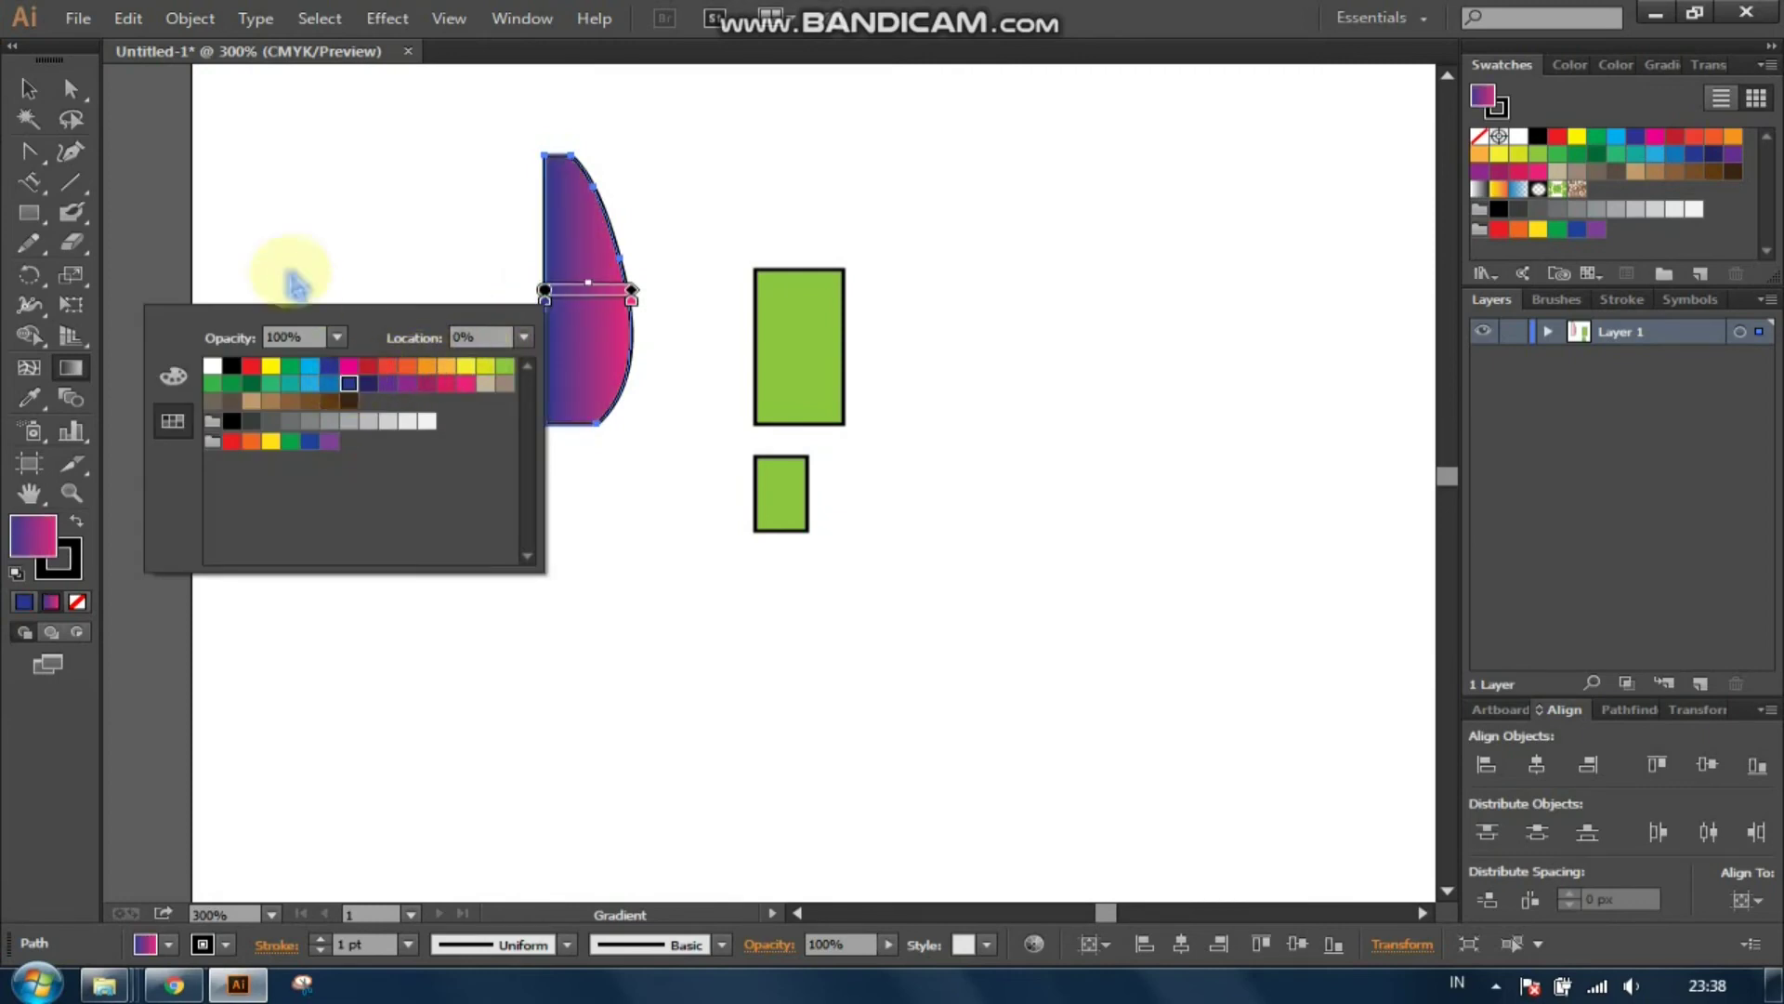
pyautogui.click(383, 197)
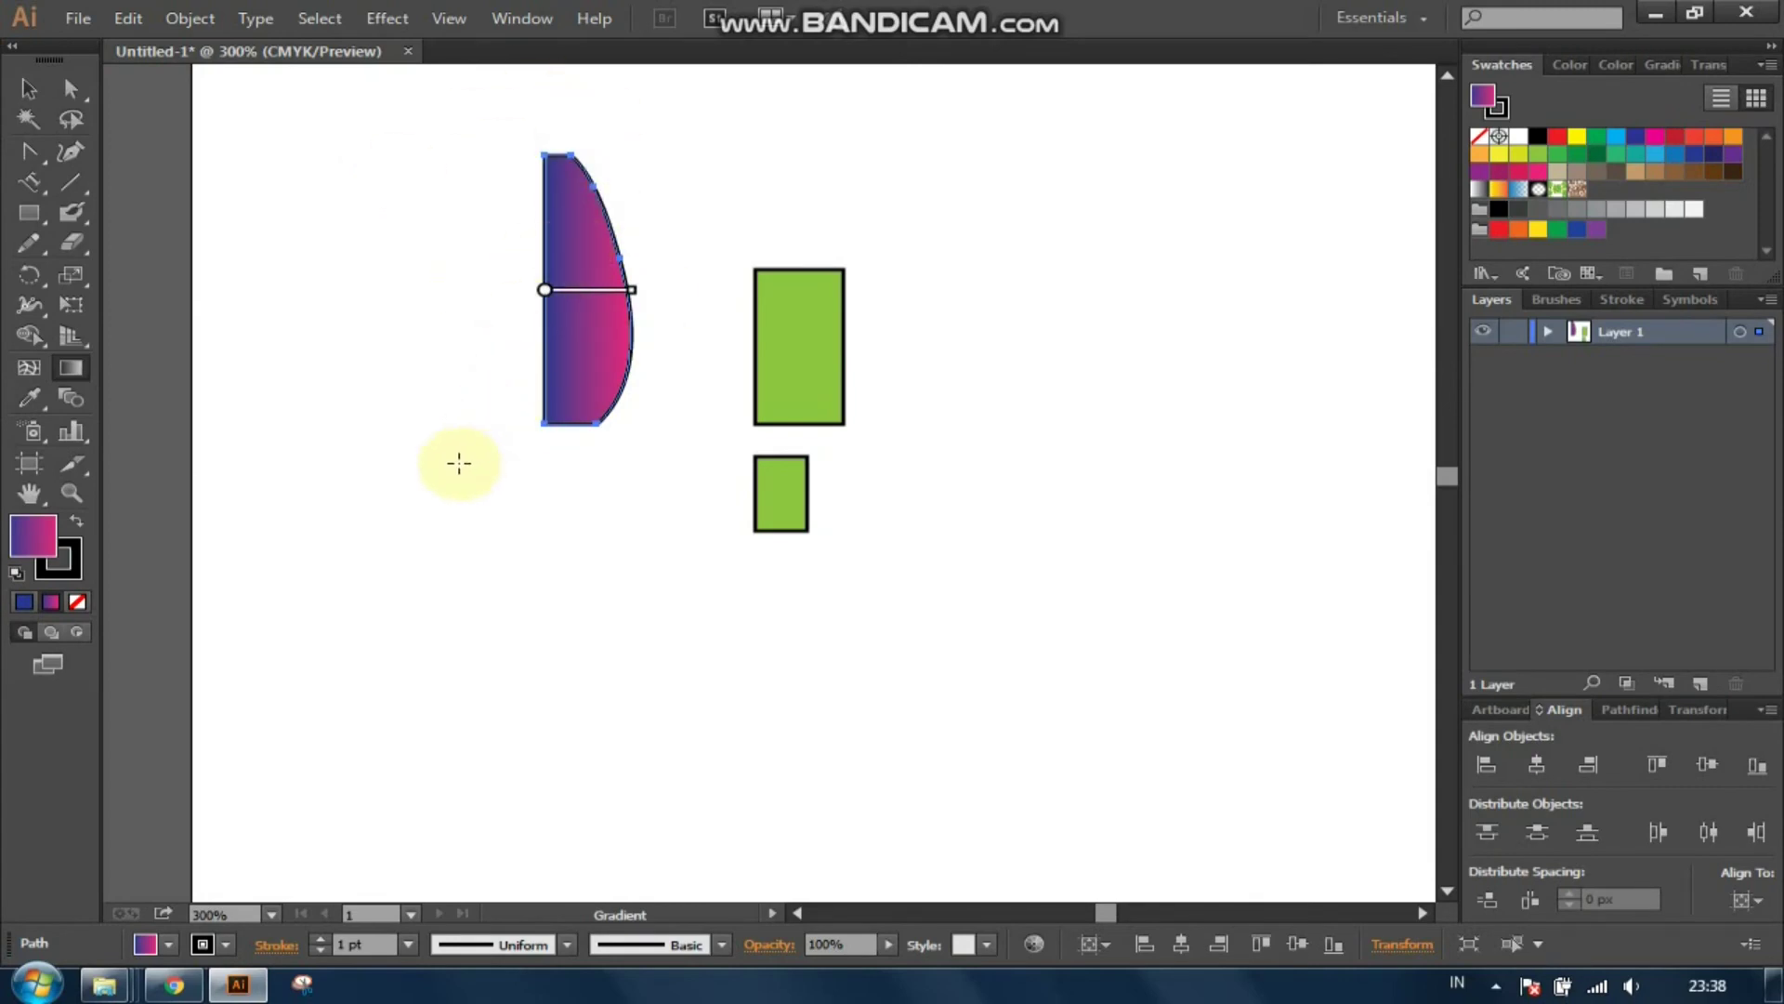
# Step: Drag the gradient to run vertically down the sliver, deselect, and show the desktop
pyautogui.moveTo(483, 447); pyautogui.dragTo(644, 167)
pyautogui.moveTo(632, 472); pyautogui.dragTo(514, 191)
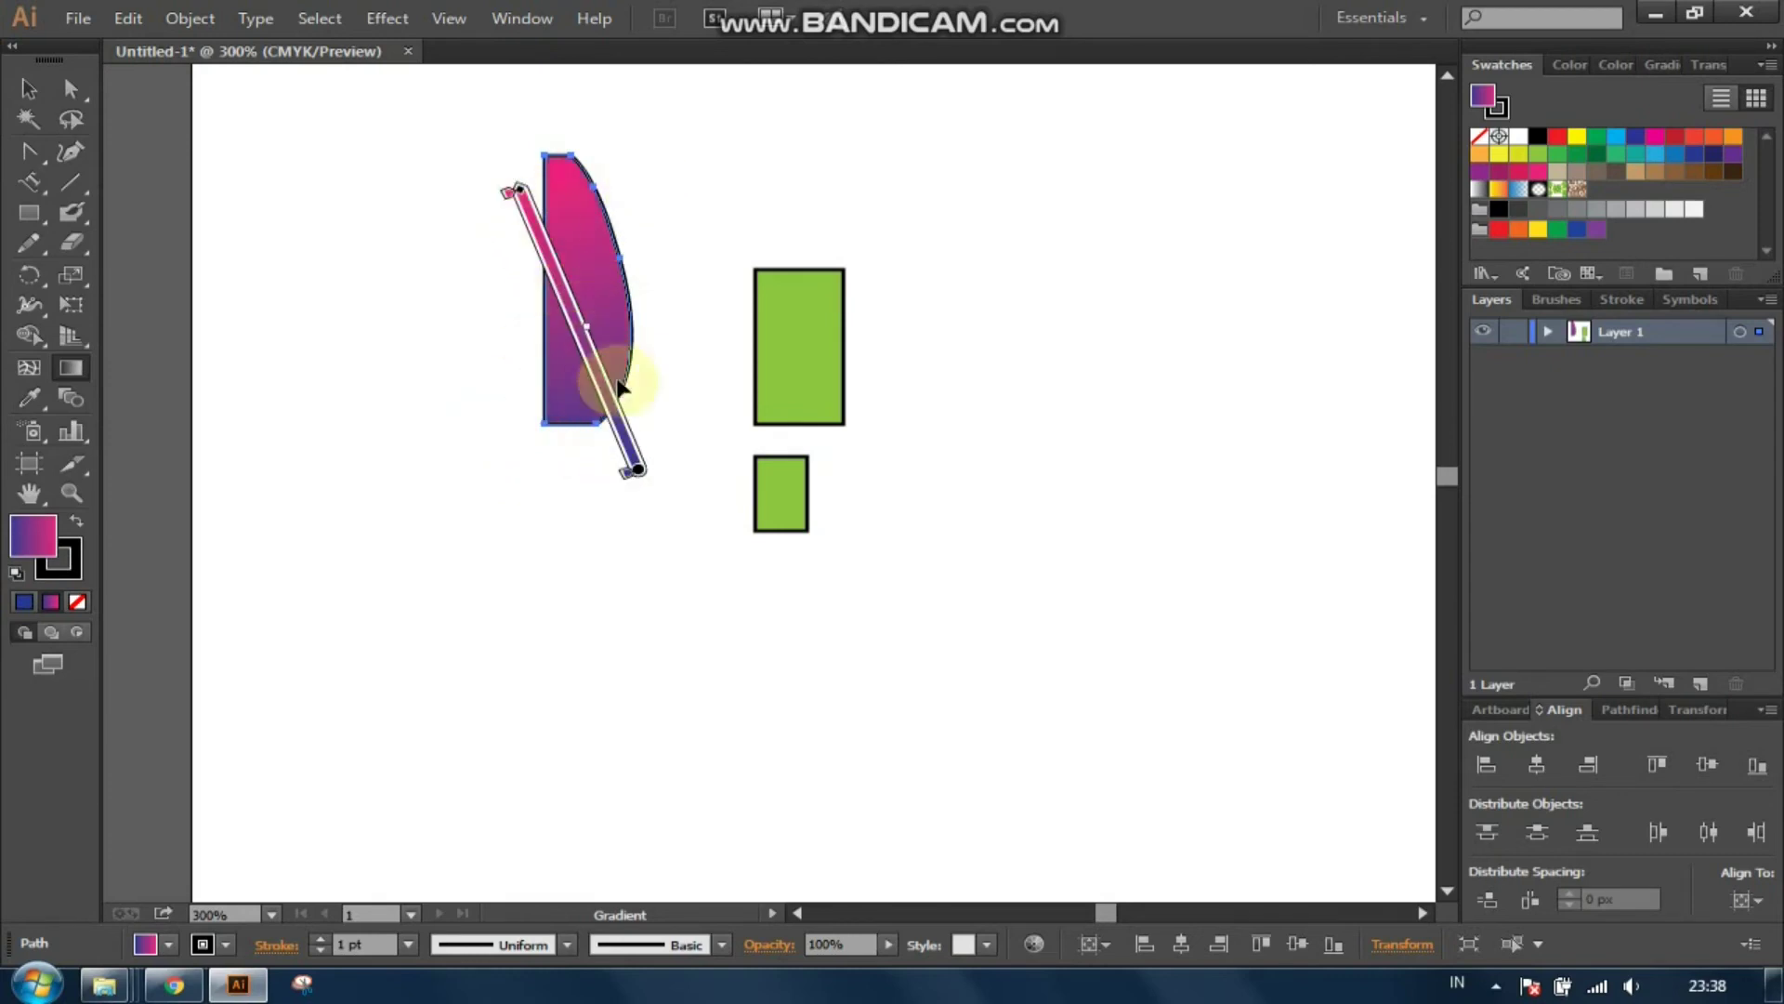
pyautogui.moveTo(578, 492); pyautogui.dragTo(591, 135)
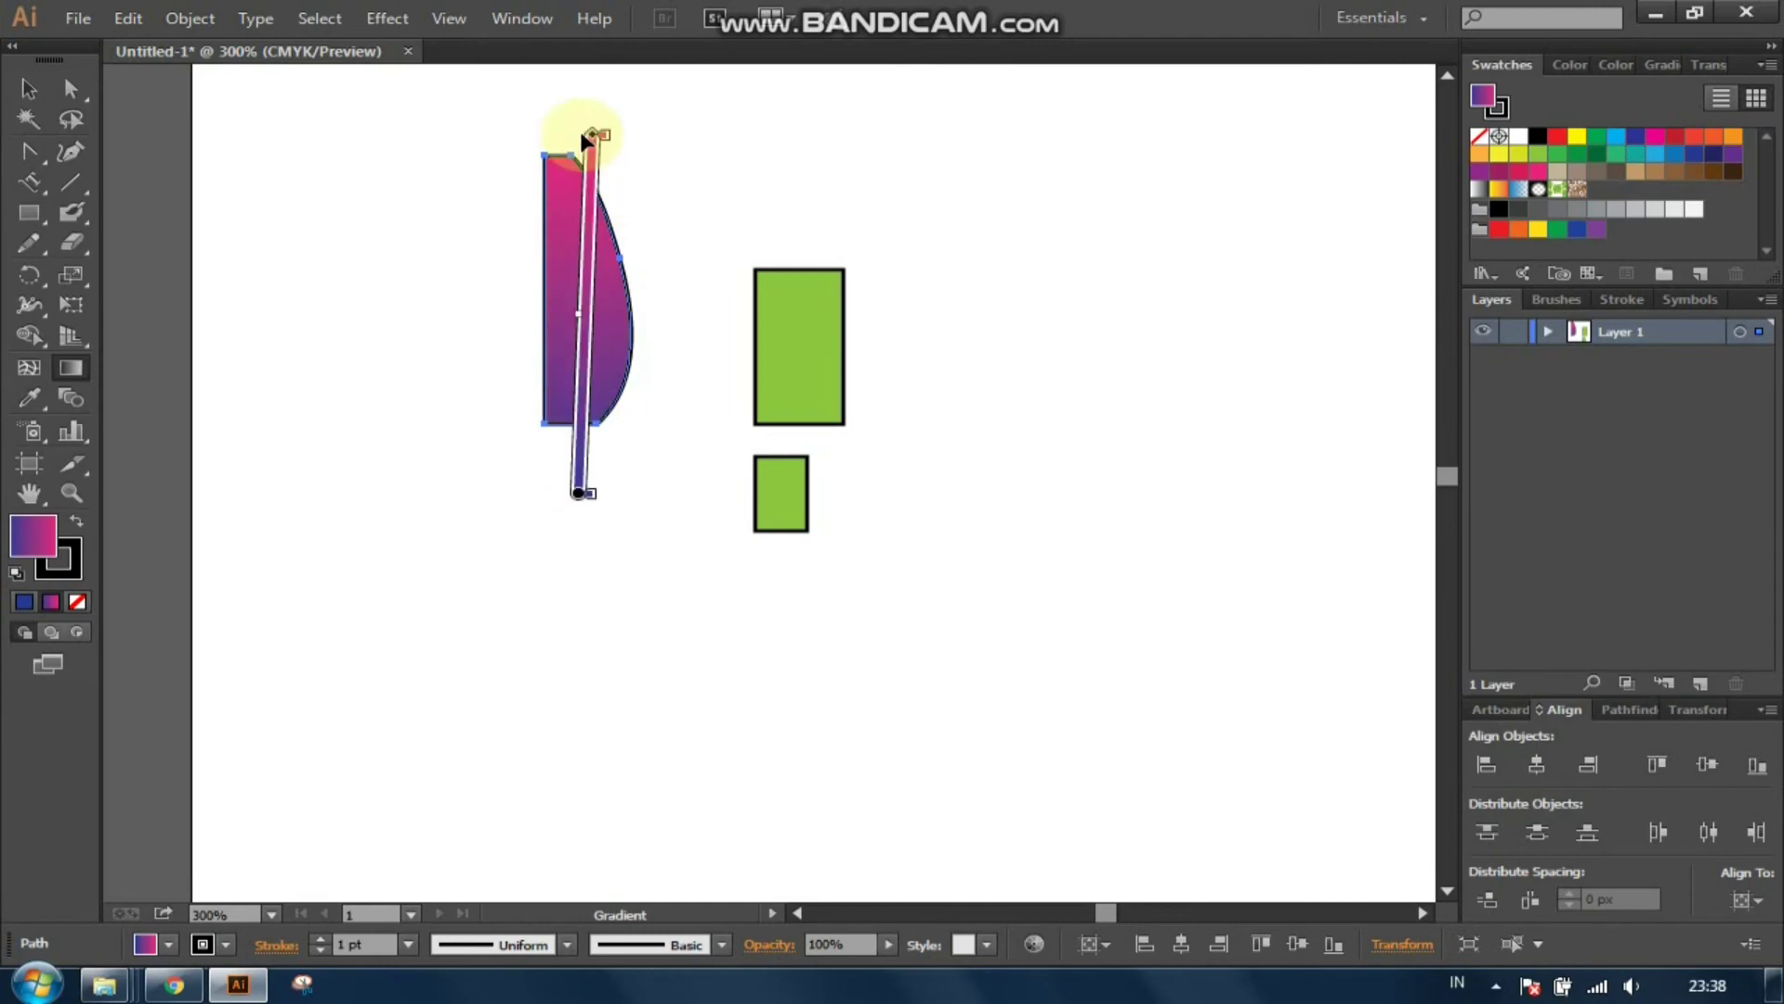
pyautogui.click(28, 89)
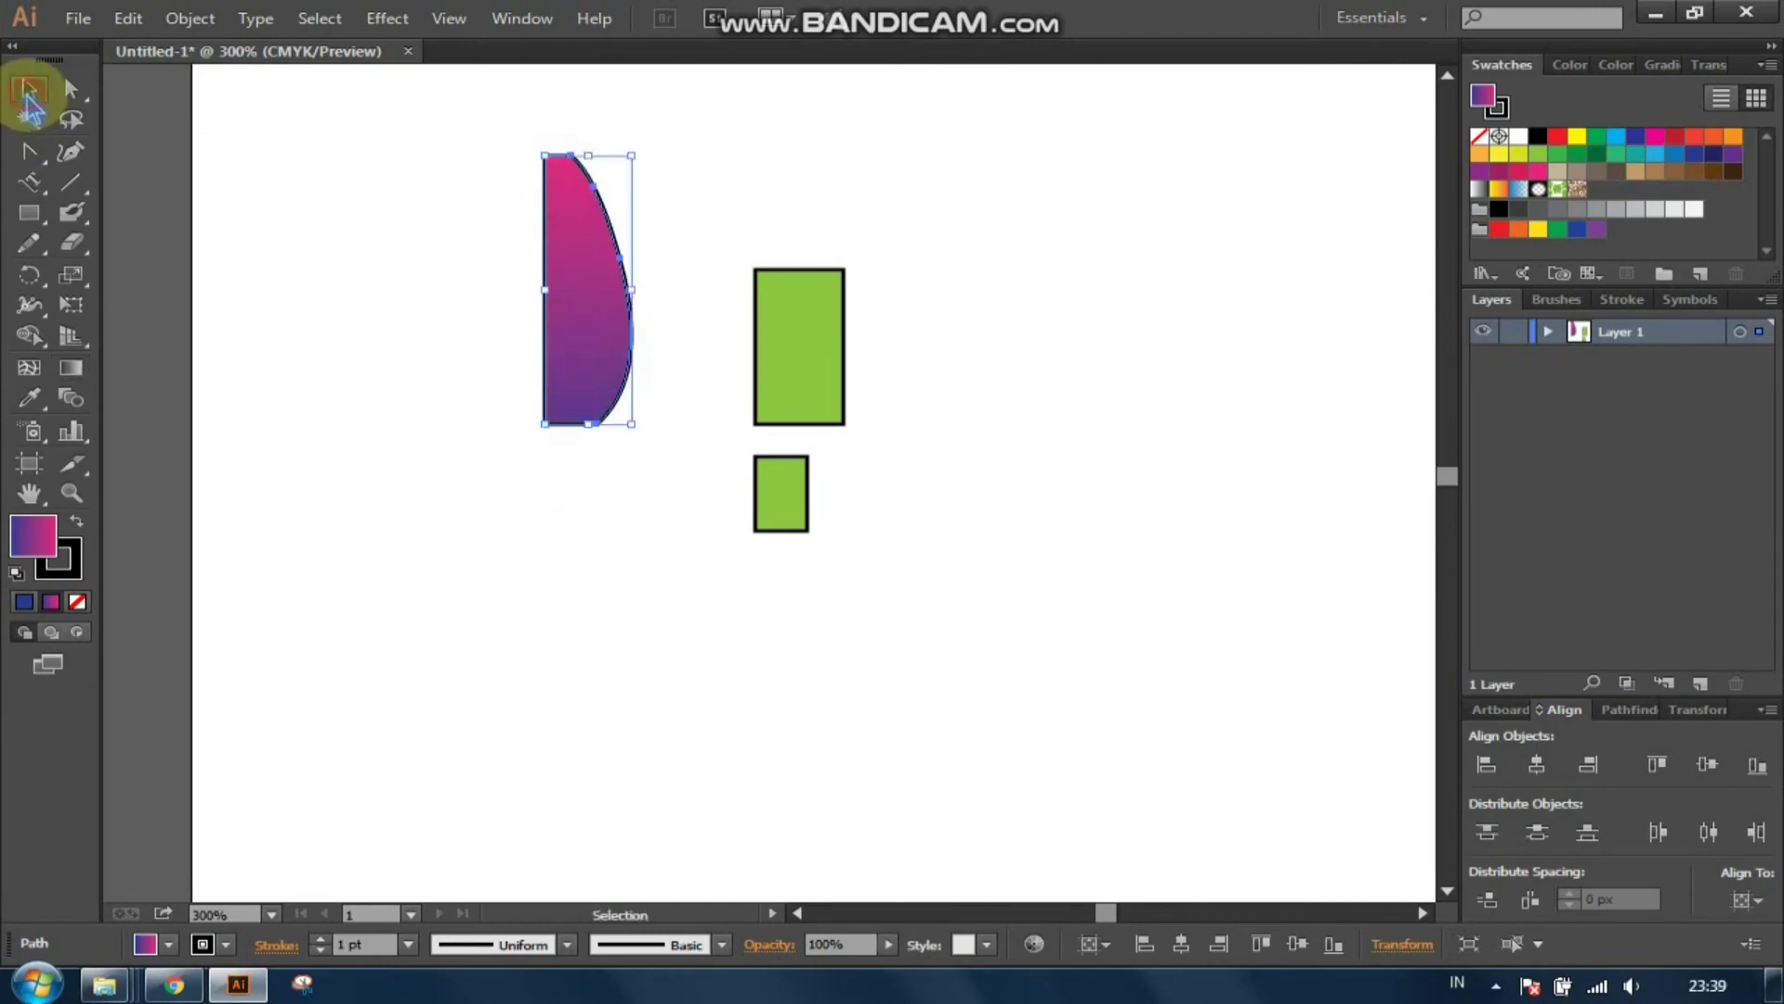
pyautogui.click(297, 239)
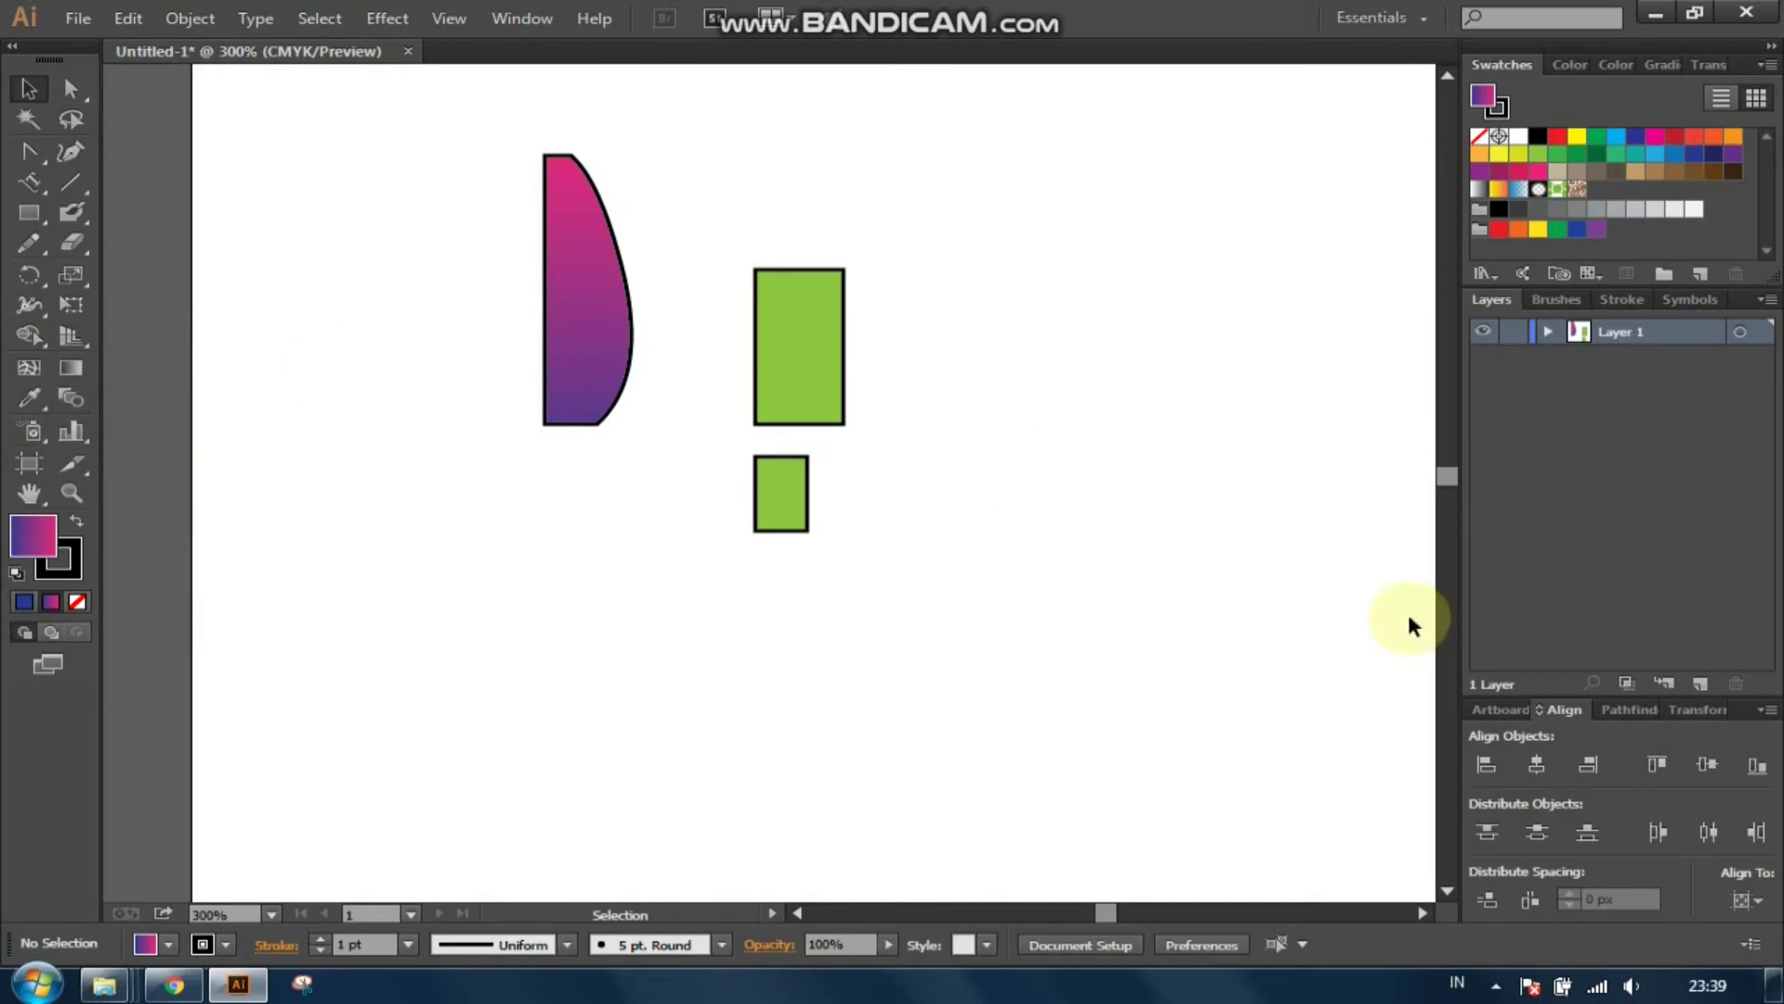
pyautogui.press('super+d')
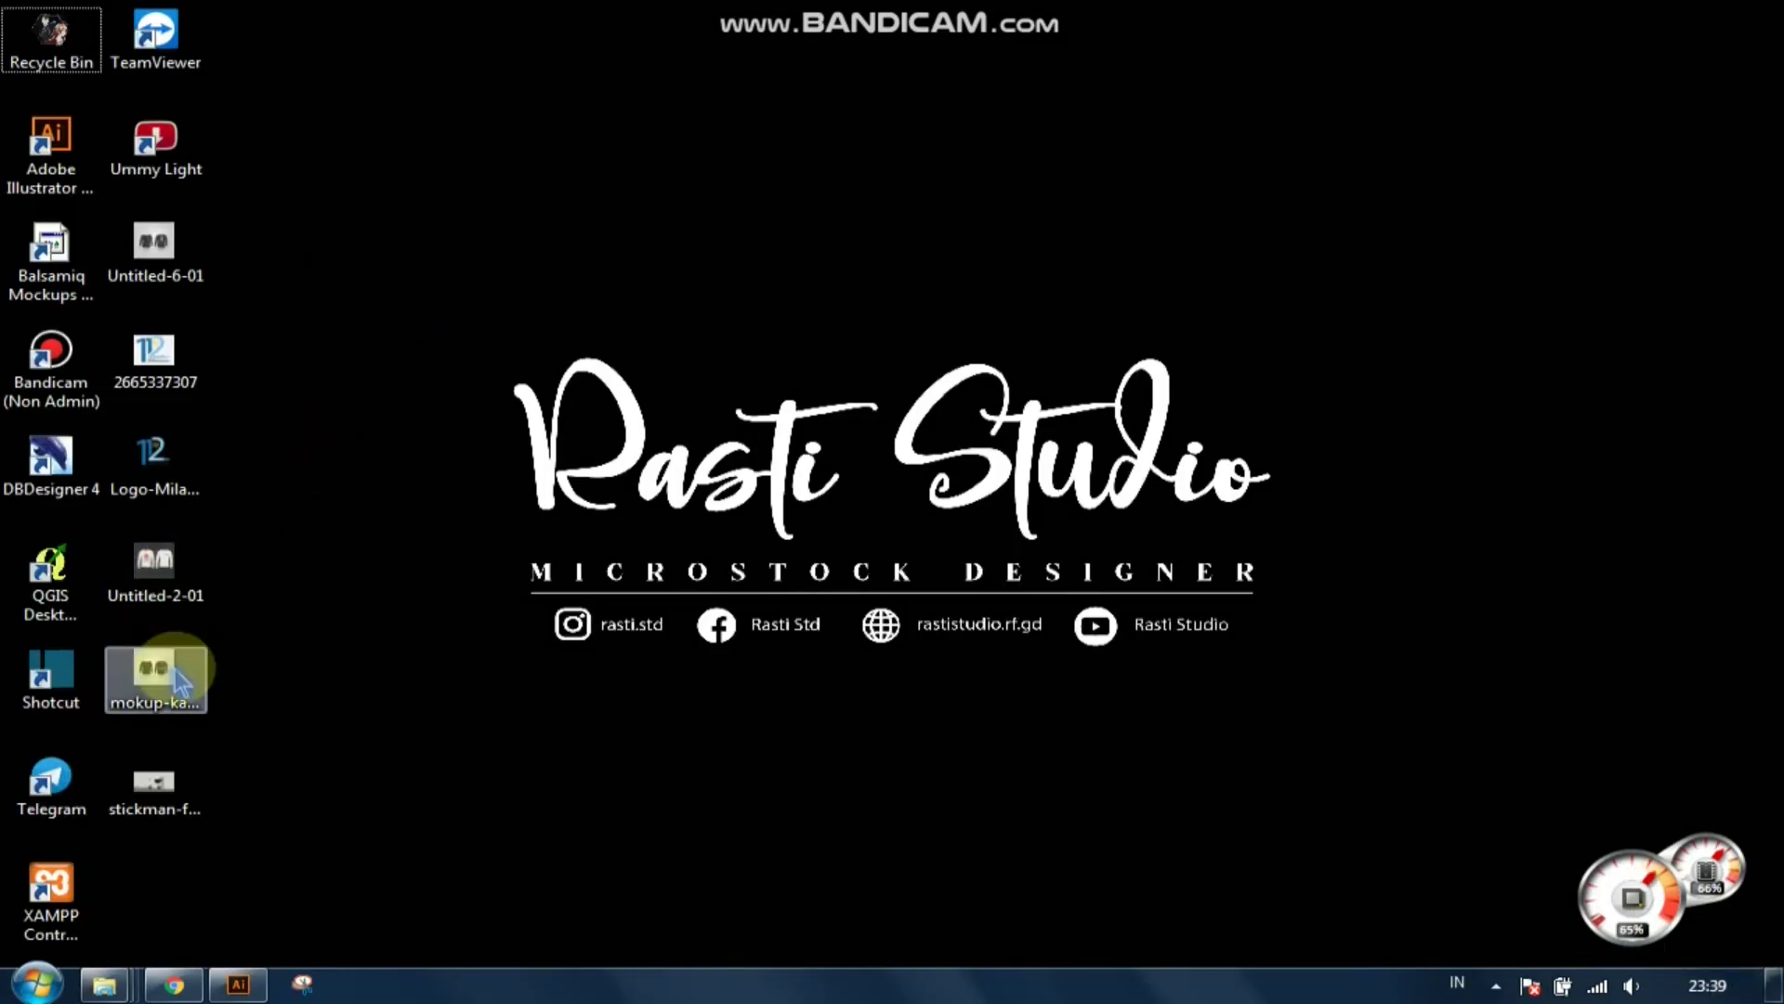
# Step: Drag mokup-kaos-01.jpg from the desktop into the Illustrator document
pyautogui.click(153, 693)
pyautogui.moveTo(154, 695)
pyautogui.mouseDown()
pyautogui.moveTo(239, 981)
pyautogui.moveTo(470, 565)
pyautogui.mouseUp()
pyautogui.scroll(-3, 574, 530)
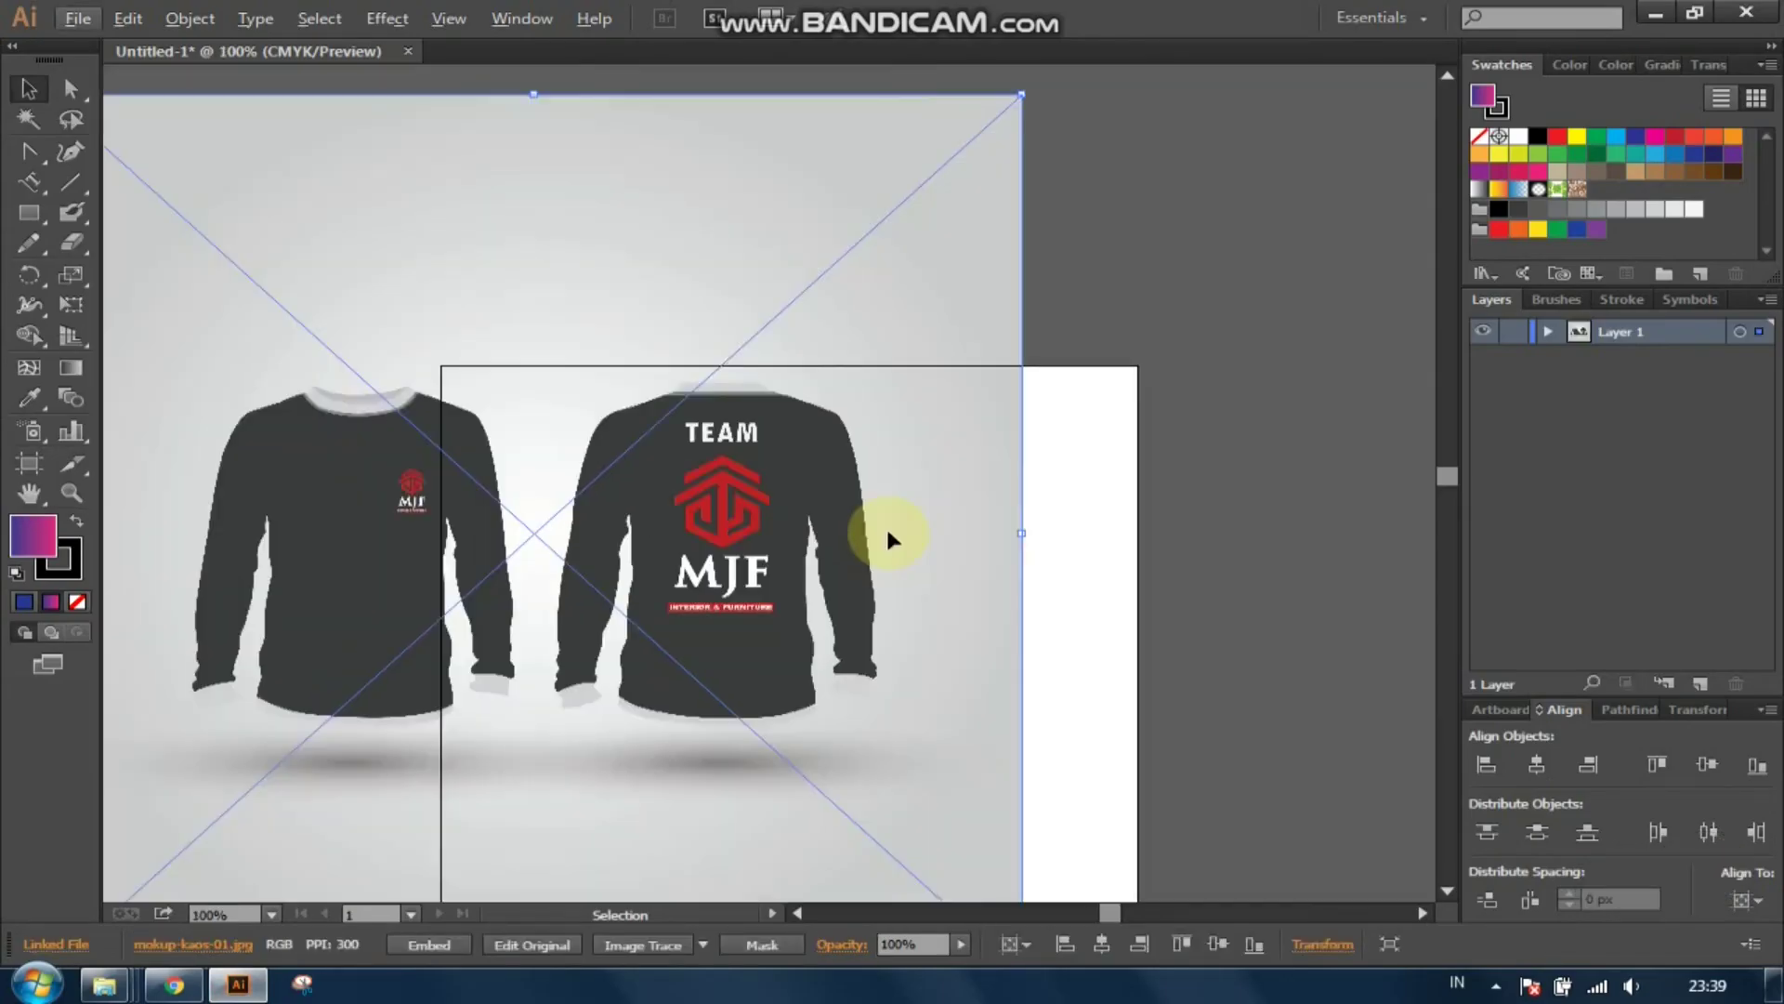
pyautogui.scroll(-1, 1027, 744)
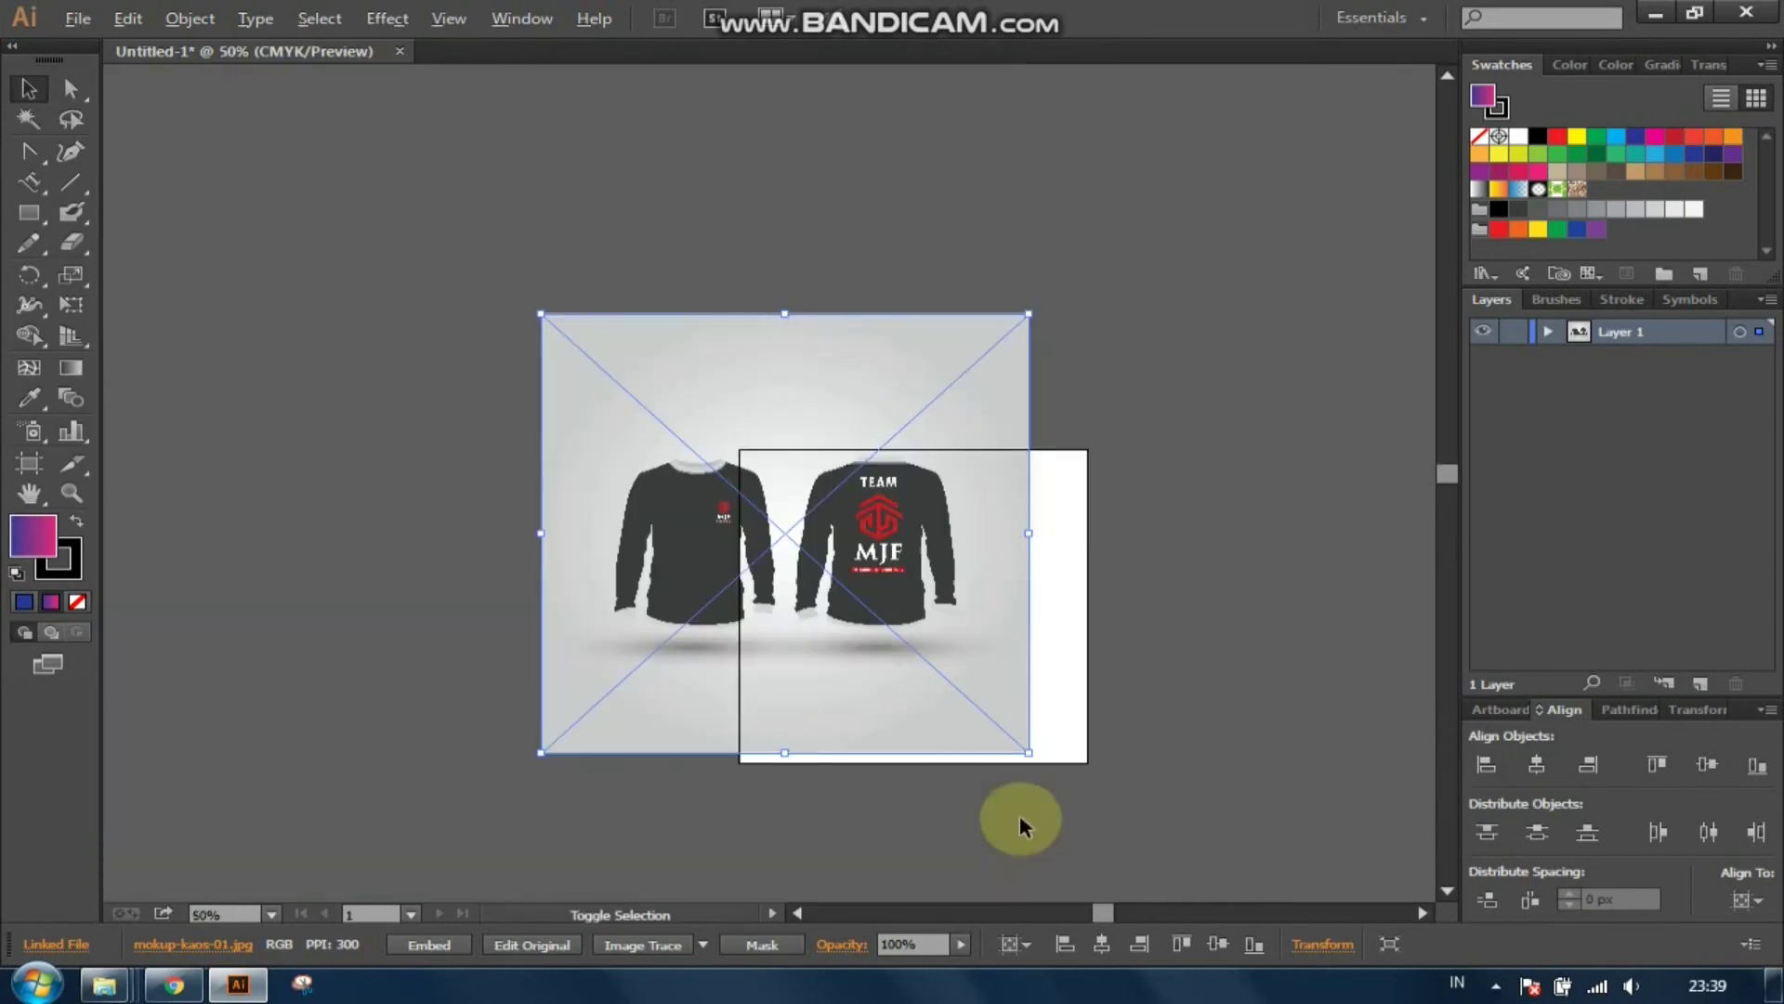
# Step: Scale the mockup image down beside the shapes and zoom back in on the artwork
pyautogui.moveTo(1027, 755); pyautogui.dragTo(936, 679)
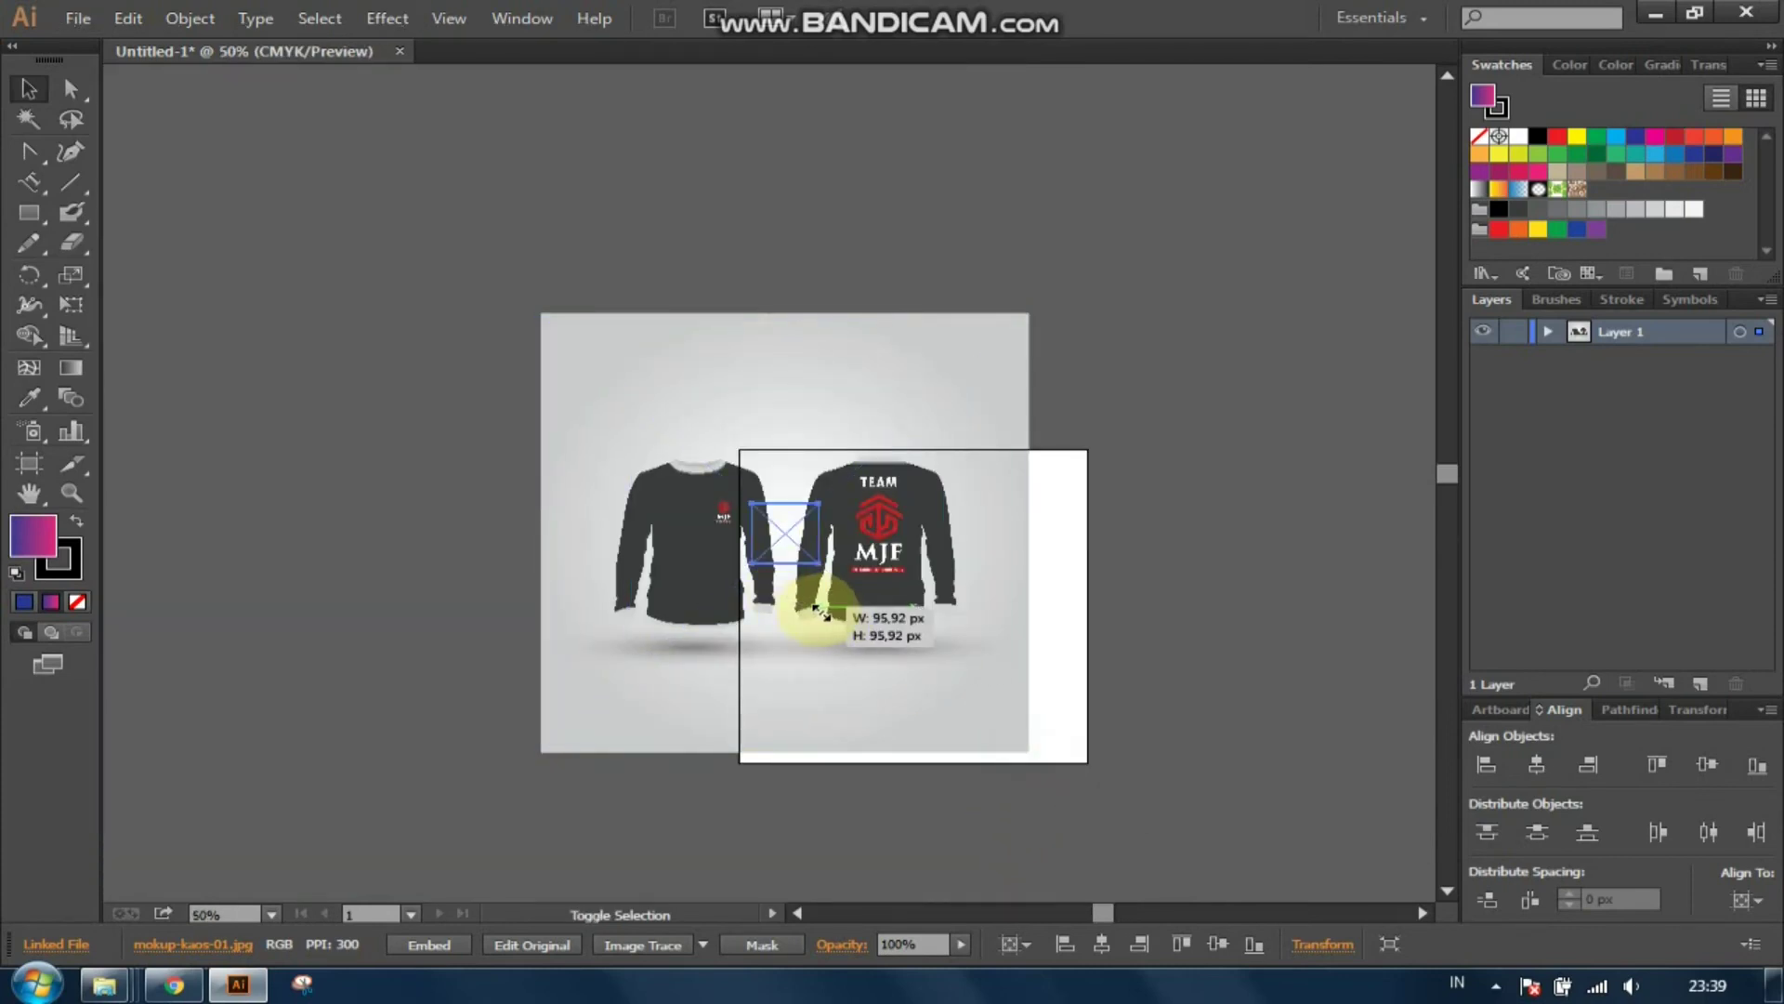
pyautogui.moveTo(788, 593); pyautogui.dragTo(813, 569)
pyautogui.hotkey('ctrl', '+')
pyautogui.hotkey('ctrl', '+')
pyautogui.hotkey('ctrl', '+')
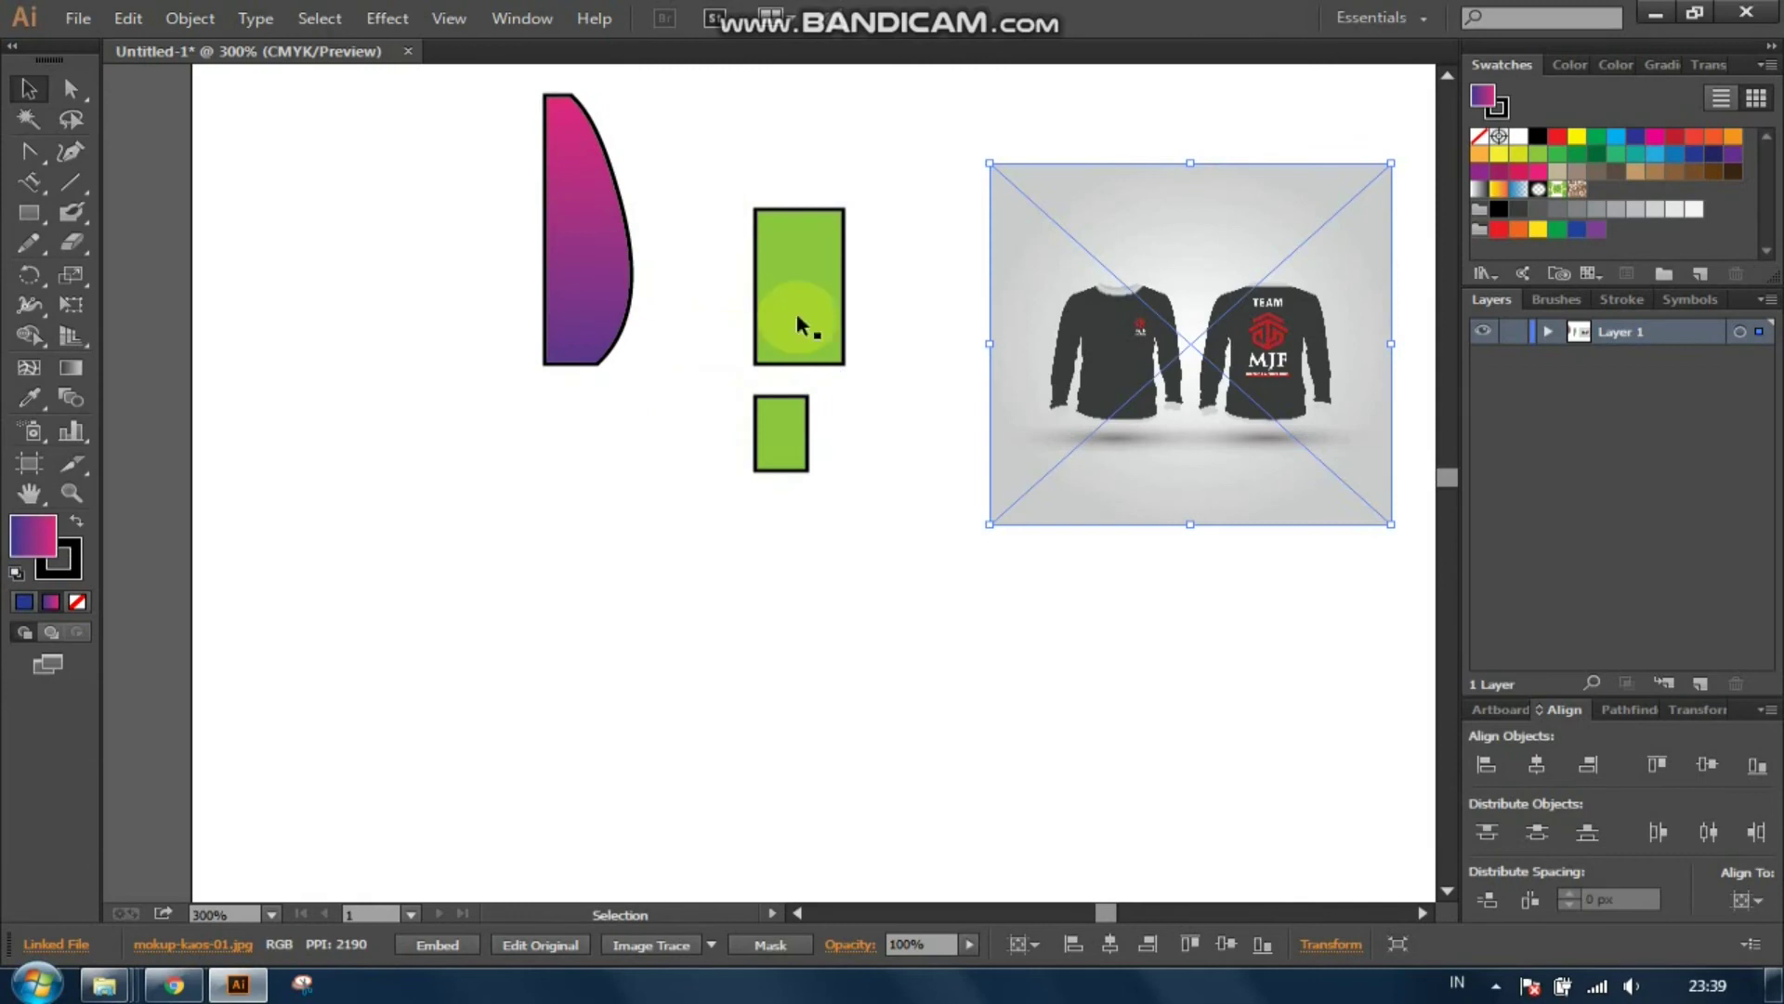
pyautogui.scroll(1, 846, 344)
pyautogui.scroll(1, 848, 358)
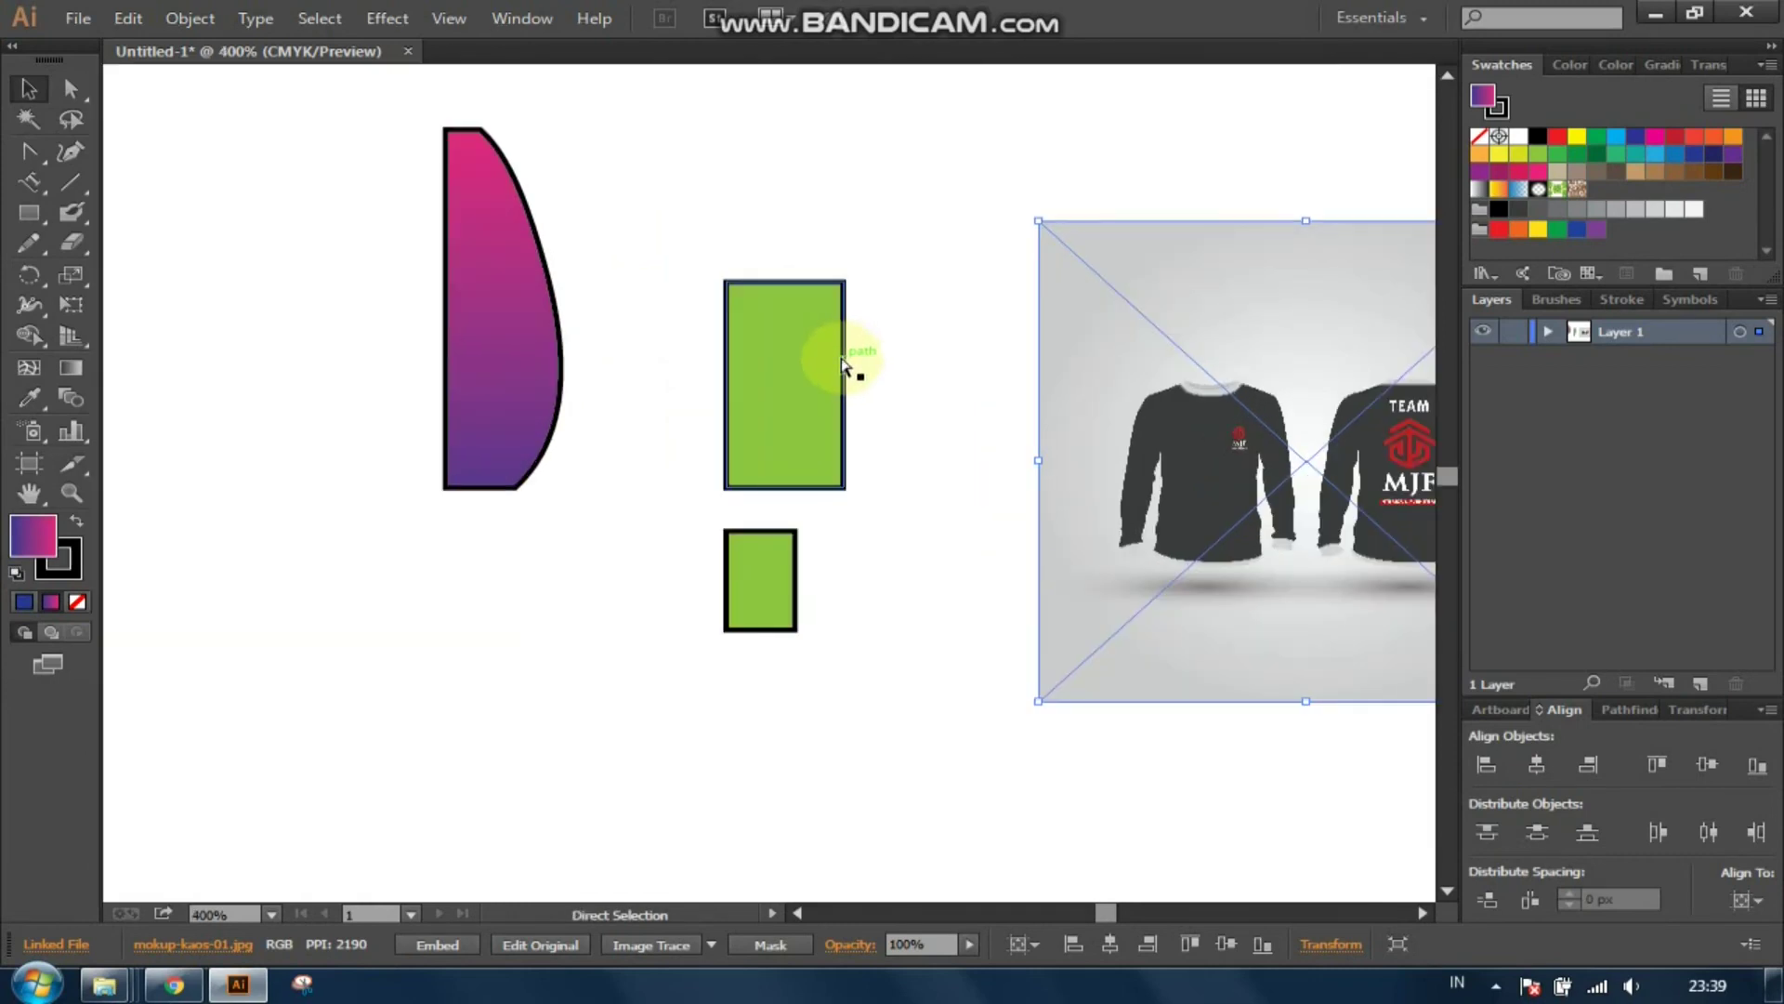
pyautogui.hscroll(1, 637, 441)
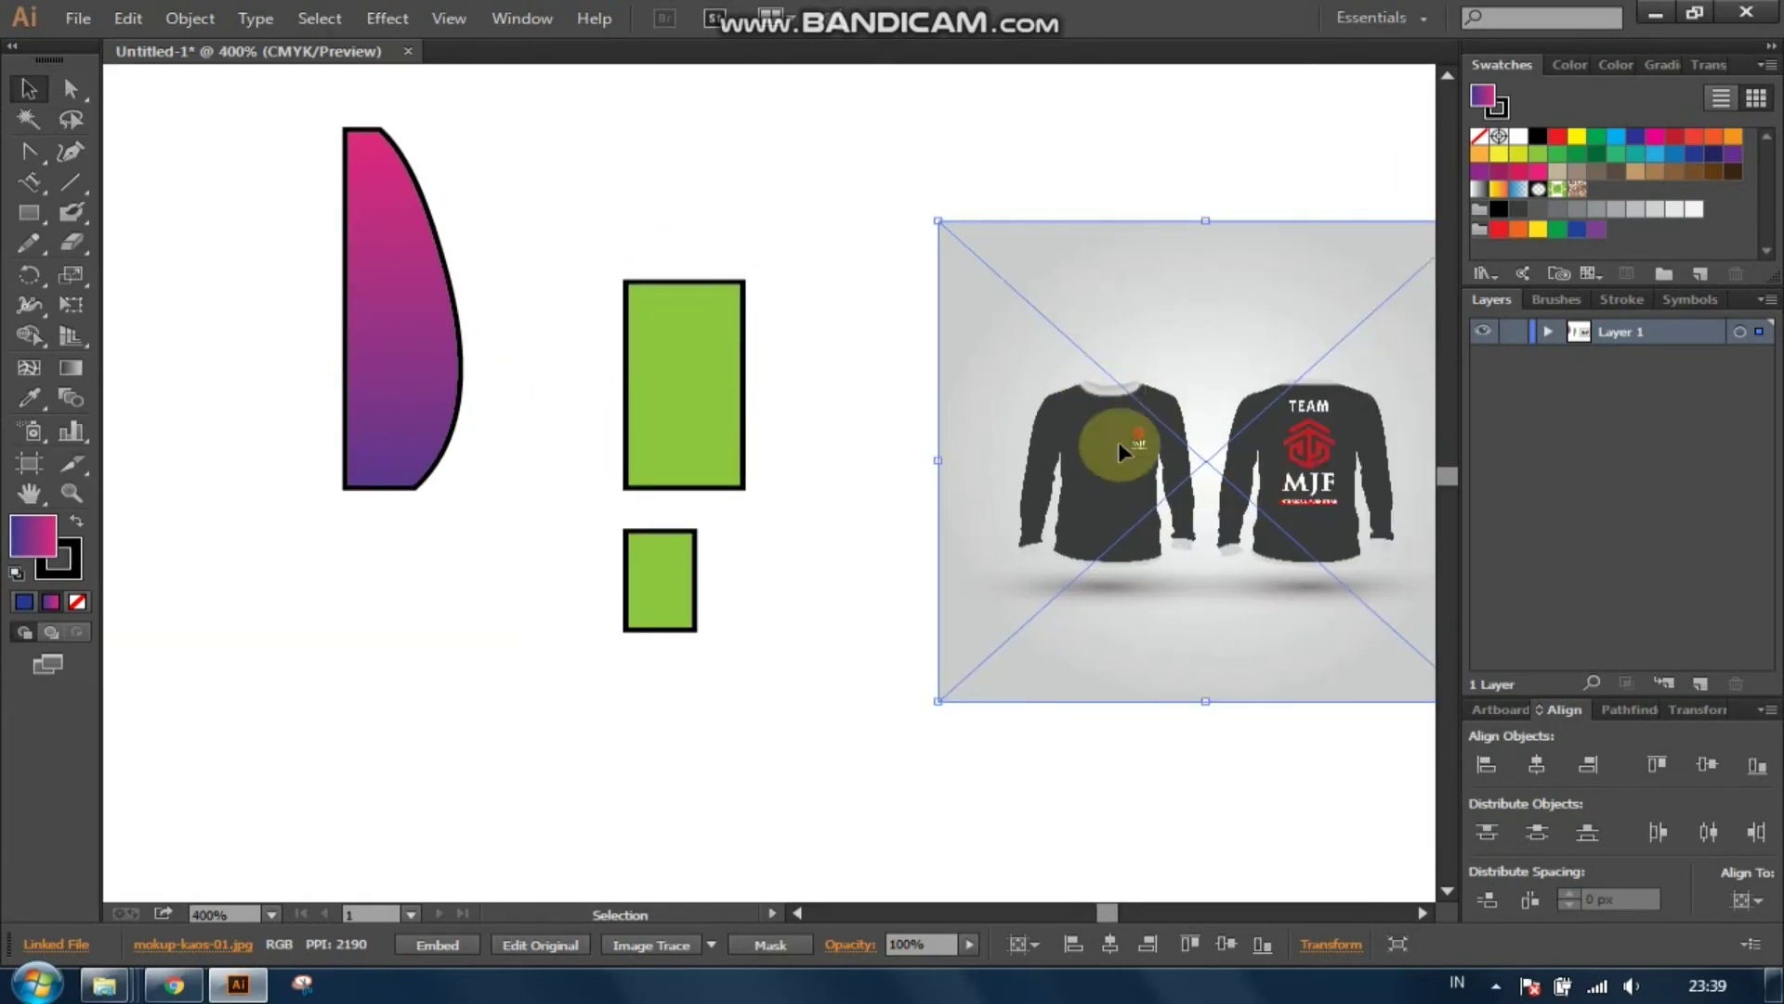
# Step: Fill the upper rectangle with the shirt's dark grey using the Eyedropper
pyautogui.click(666, 358)
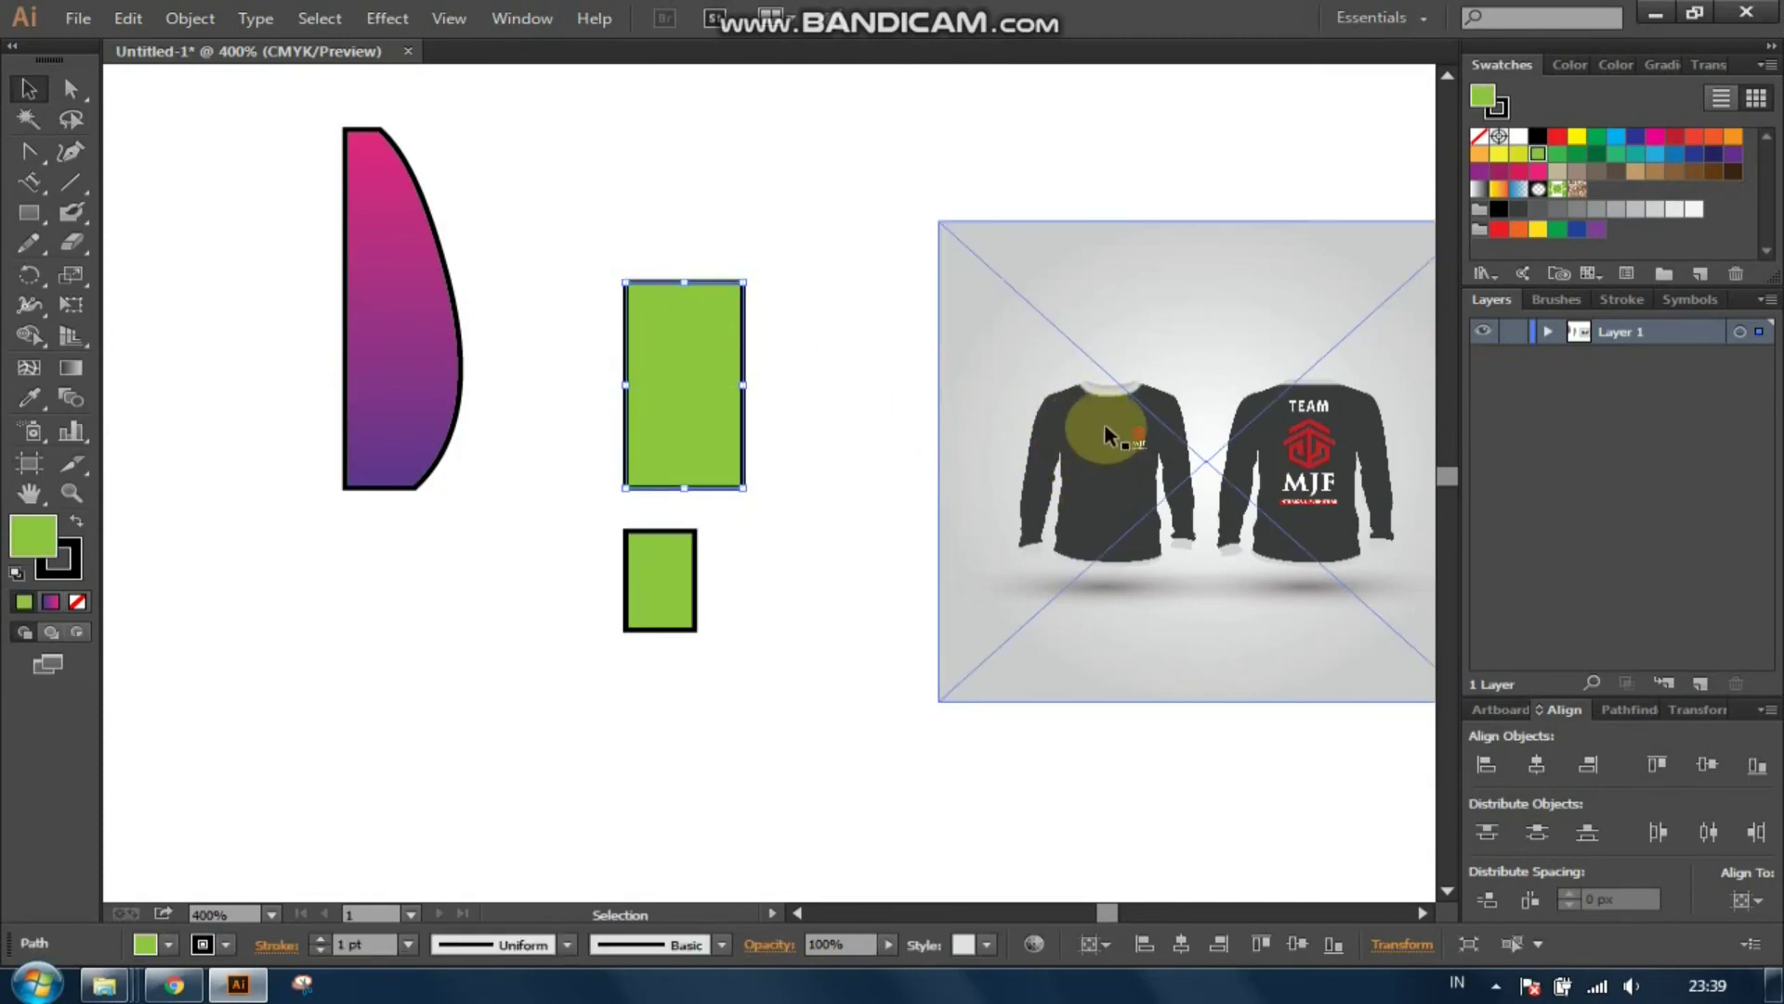
pyautogui.click(833, 311)
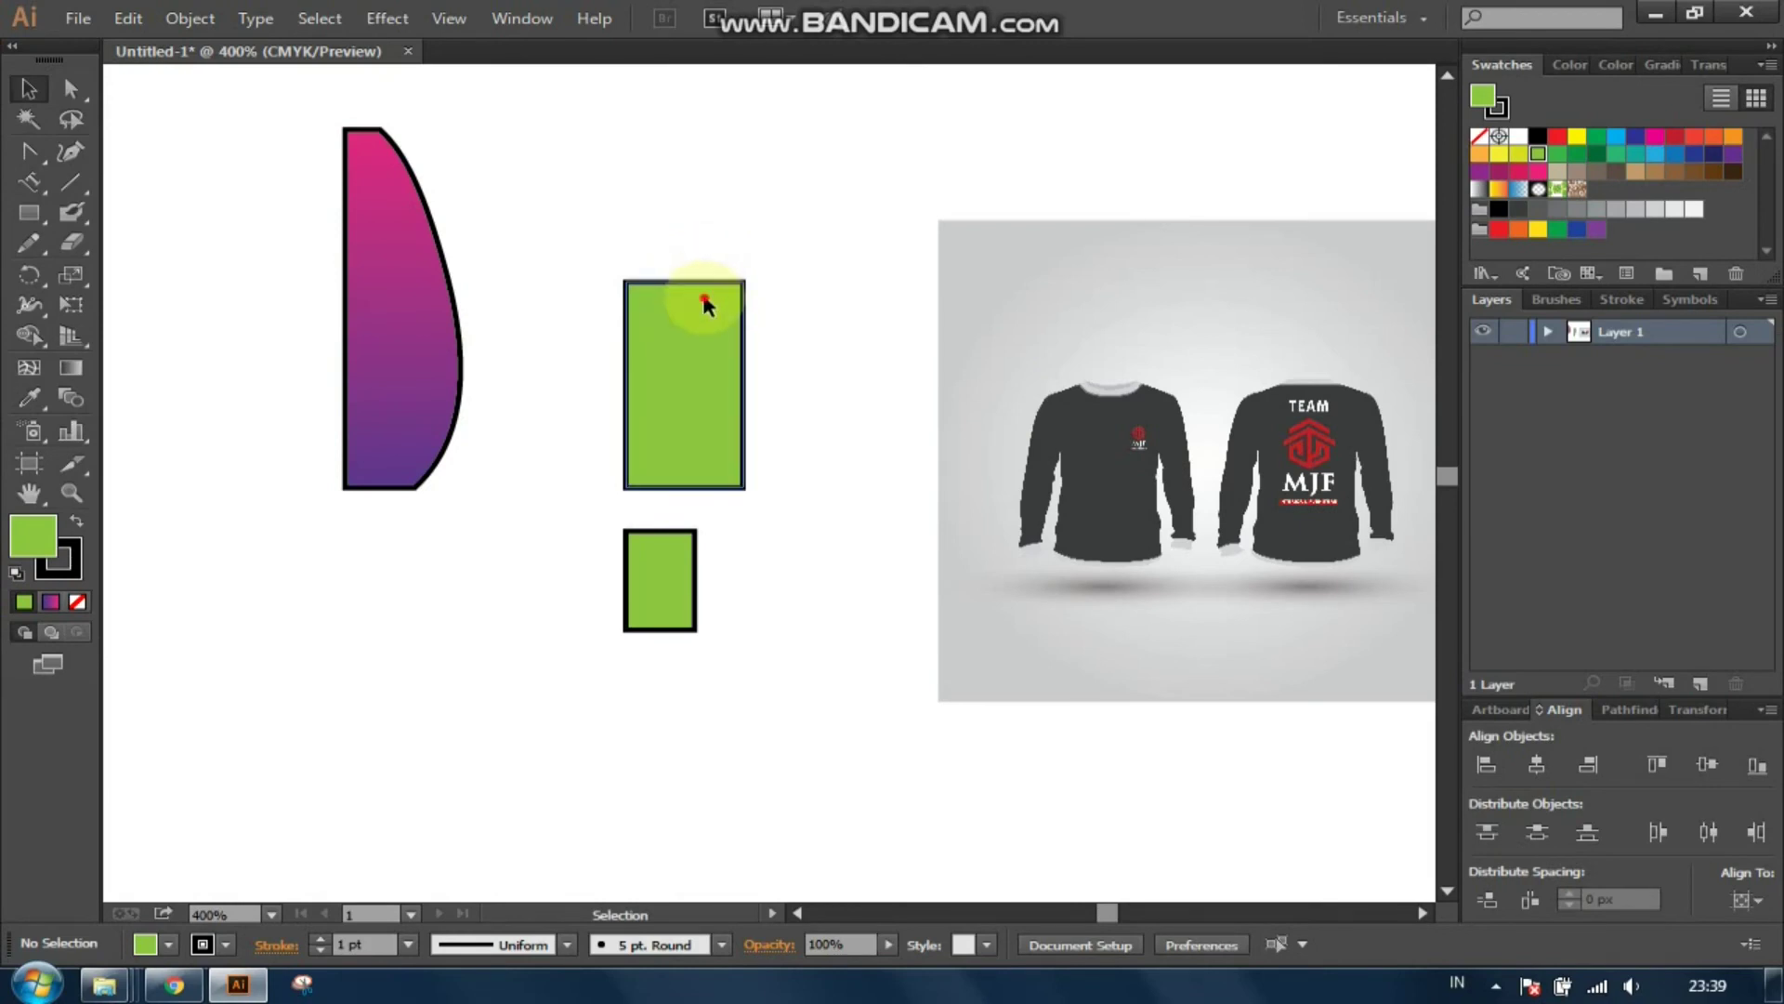
pyautogui.click(704, 305)
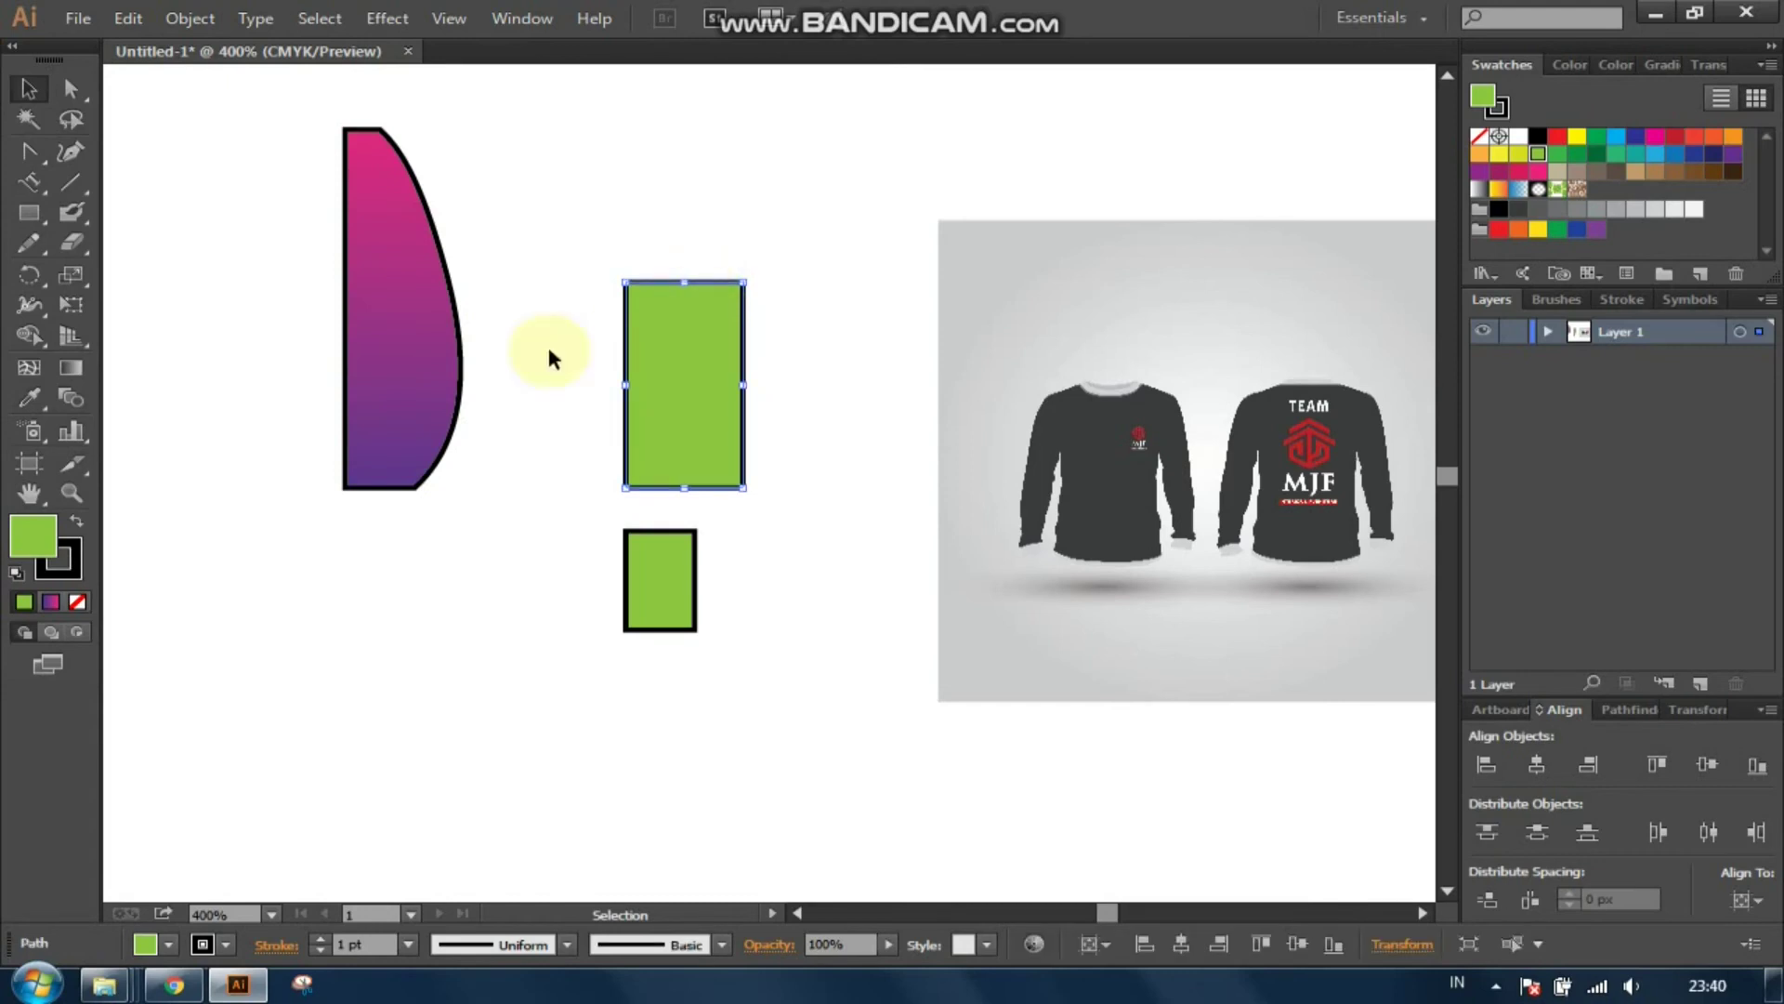
pyautogui.click(28, 399)
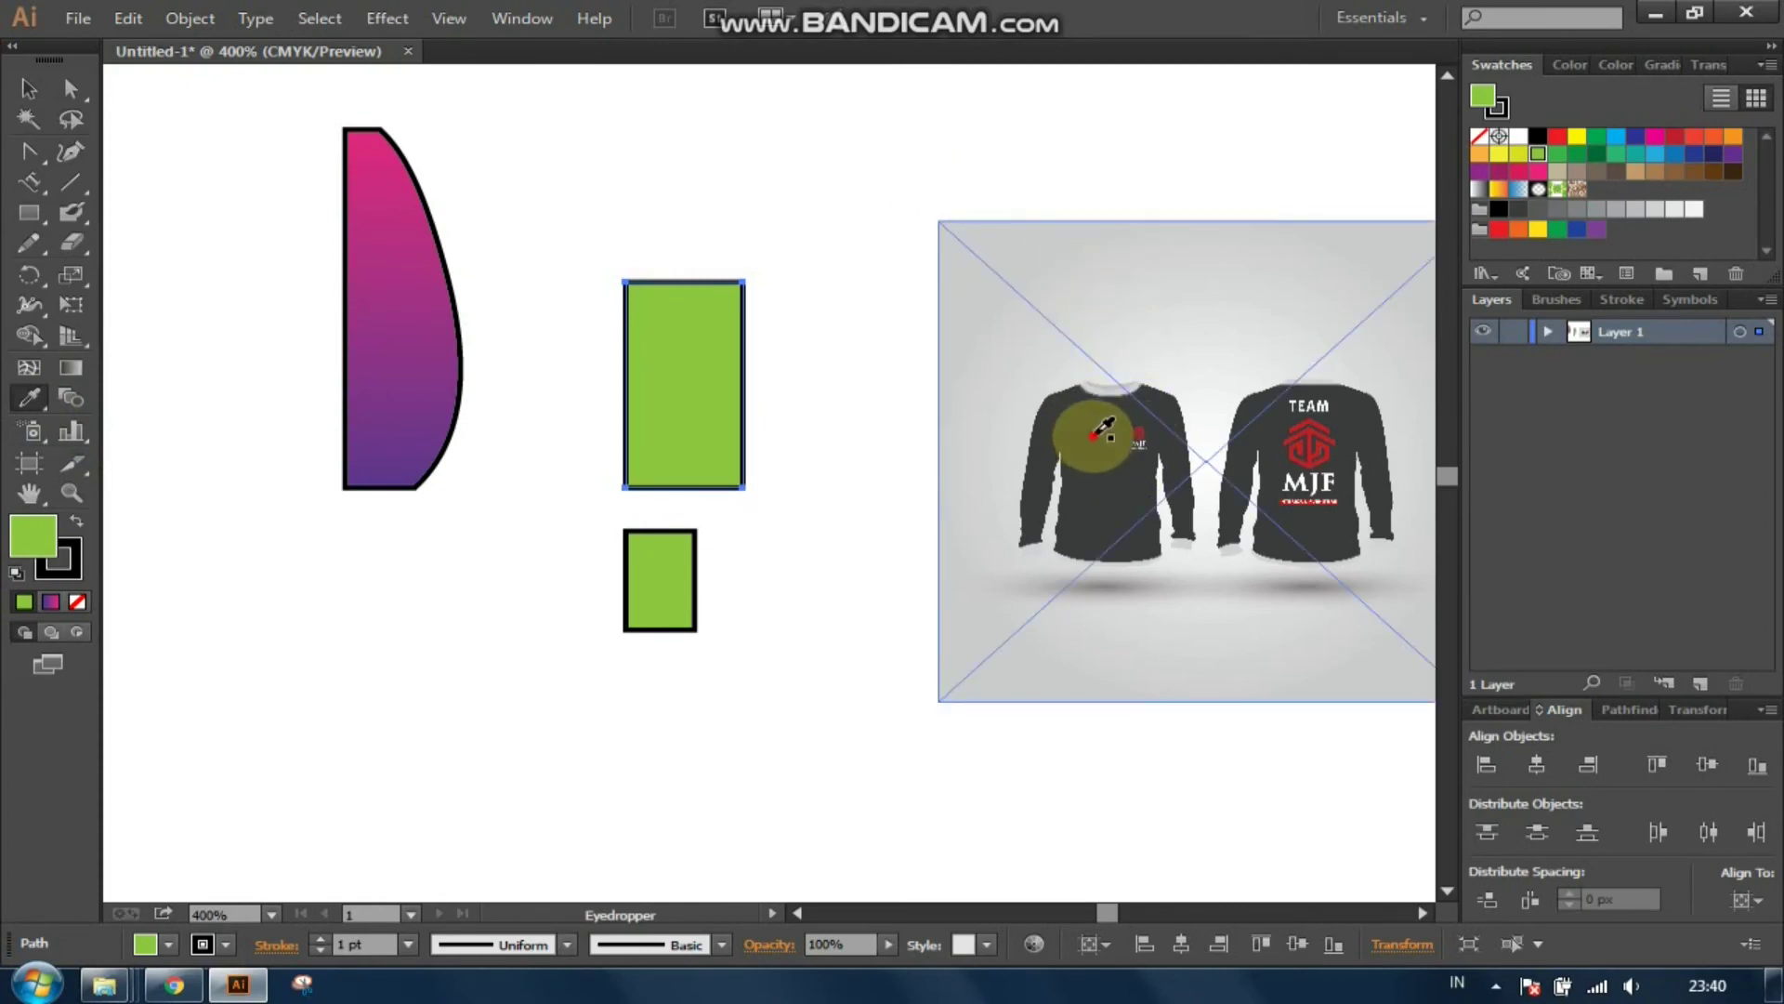
pyautogui.click(1104, 428)
pyautogui.click(28, 88)
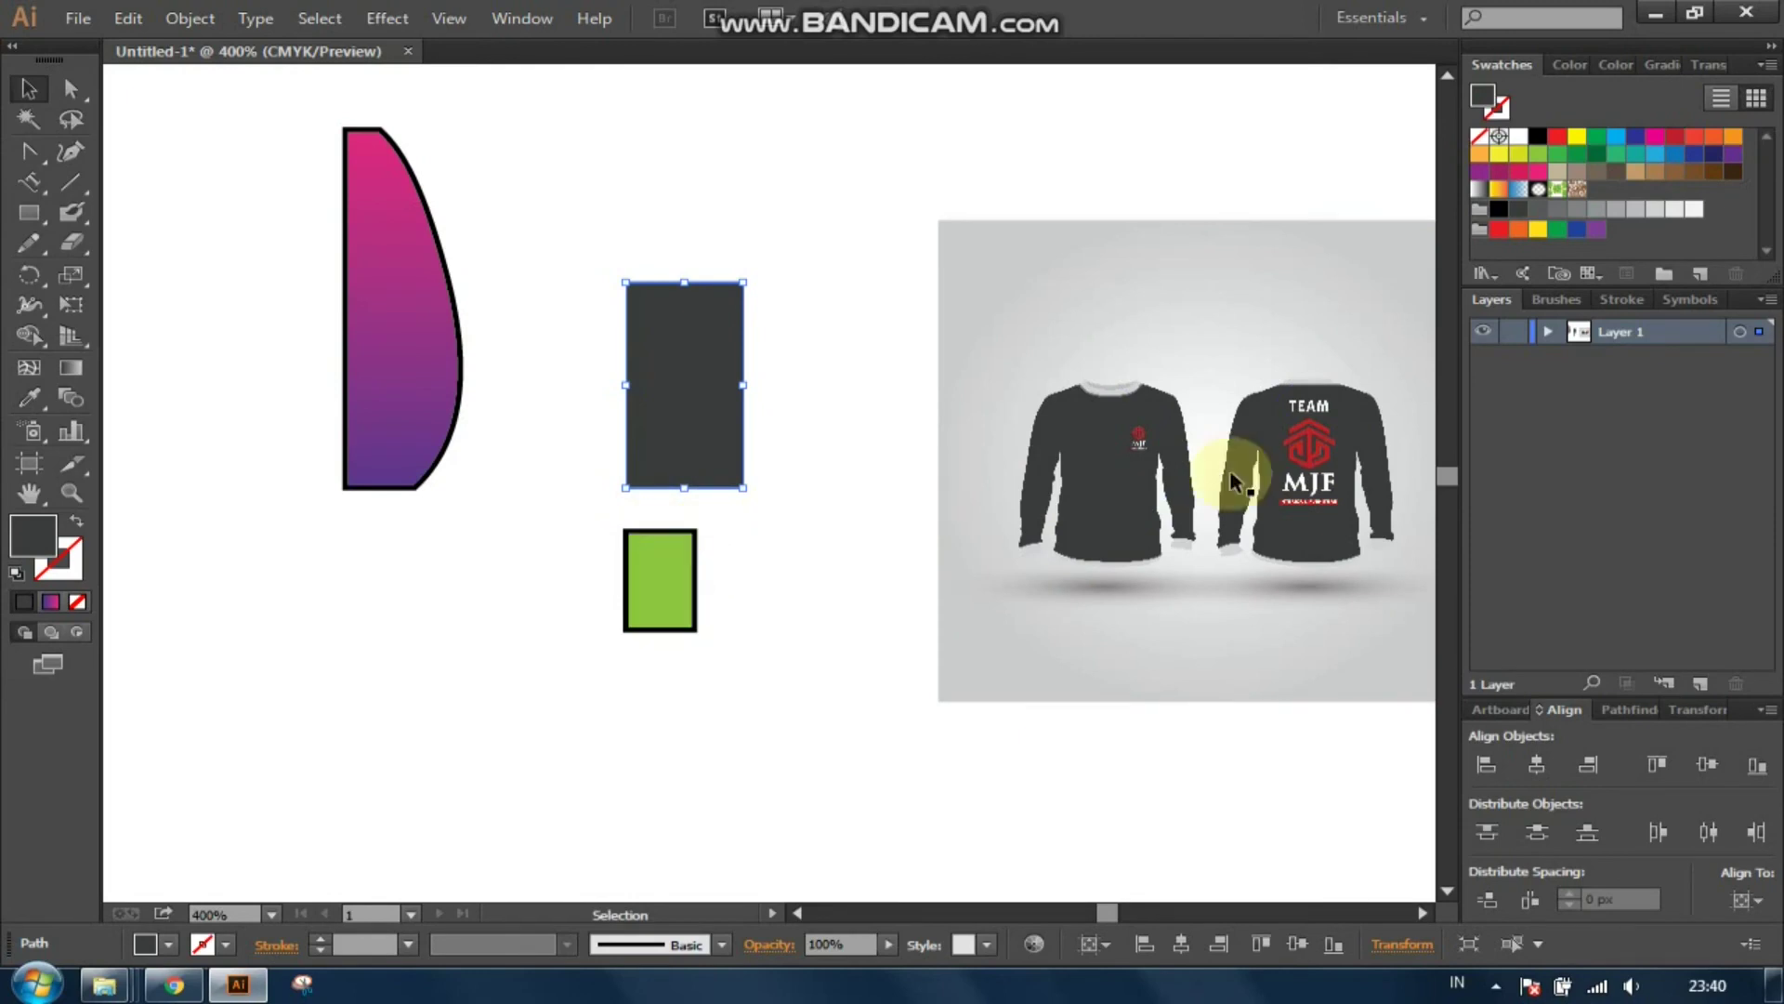
# Step: Fill the lower rectangle with the logo's red using the Eyedropper
pyautogui.click(667, 576)
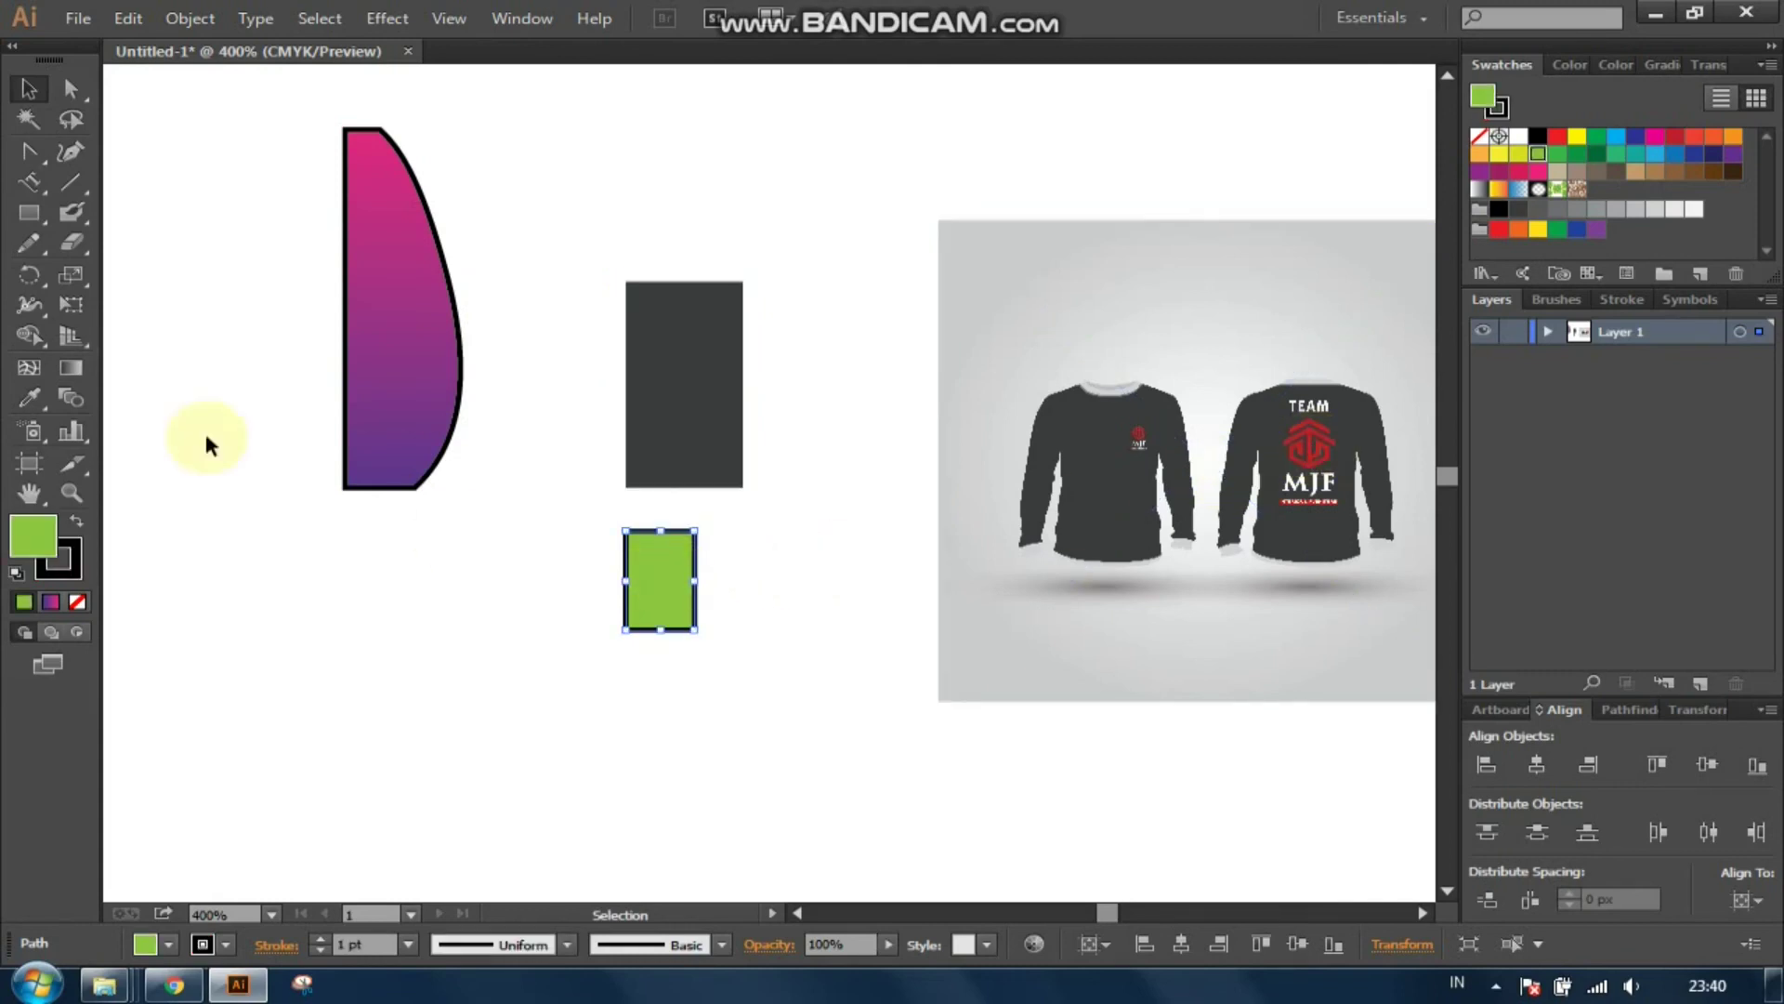
pyautogui.click(29, 400)
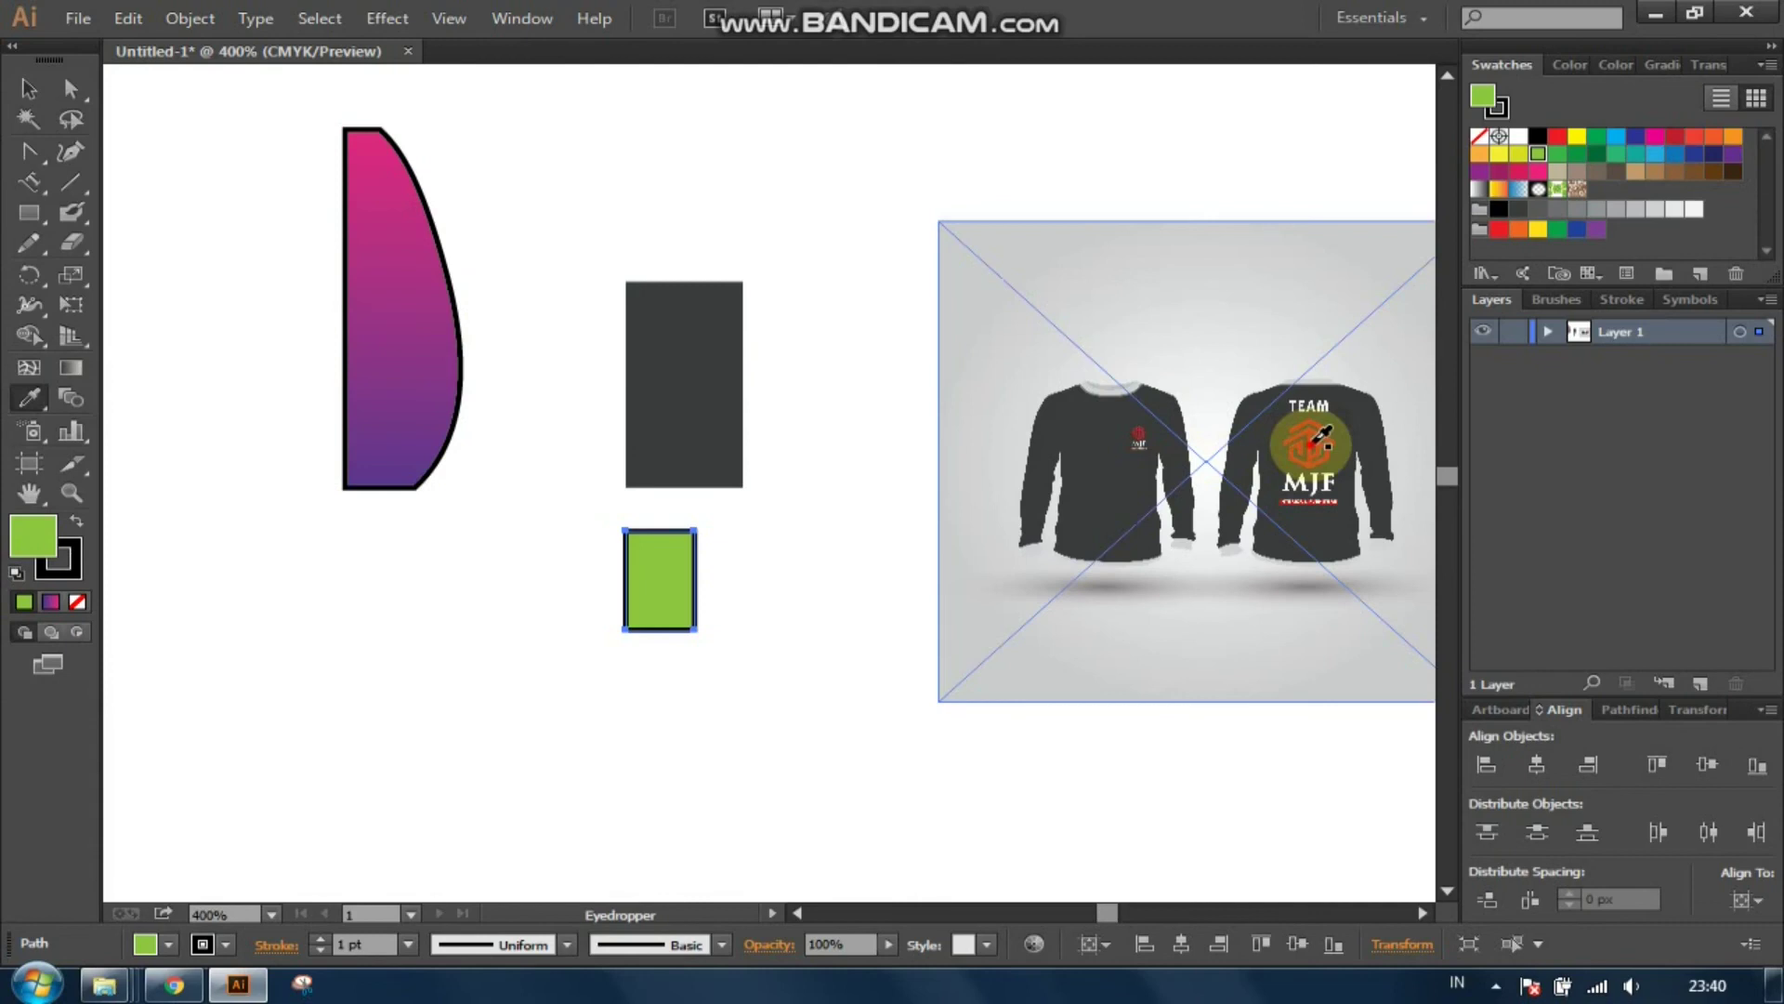
pyautogui.click(1312, 446)
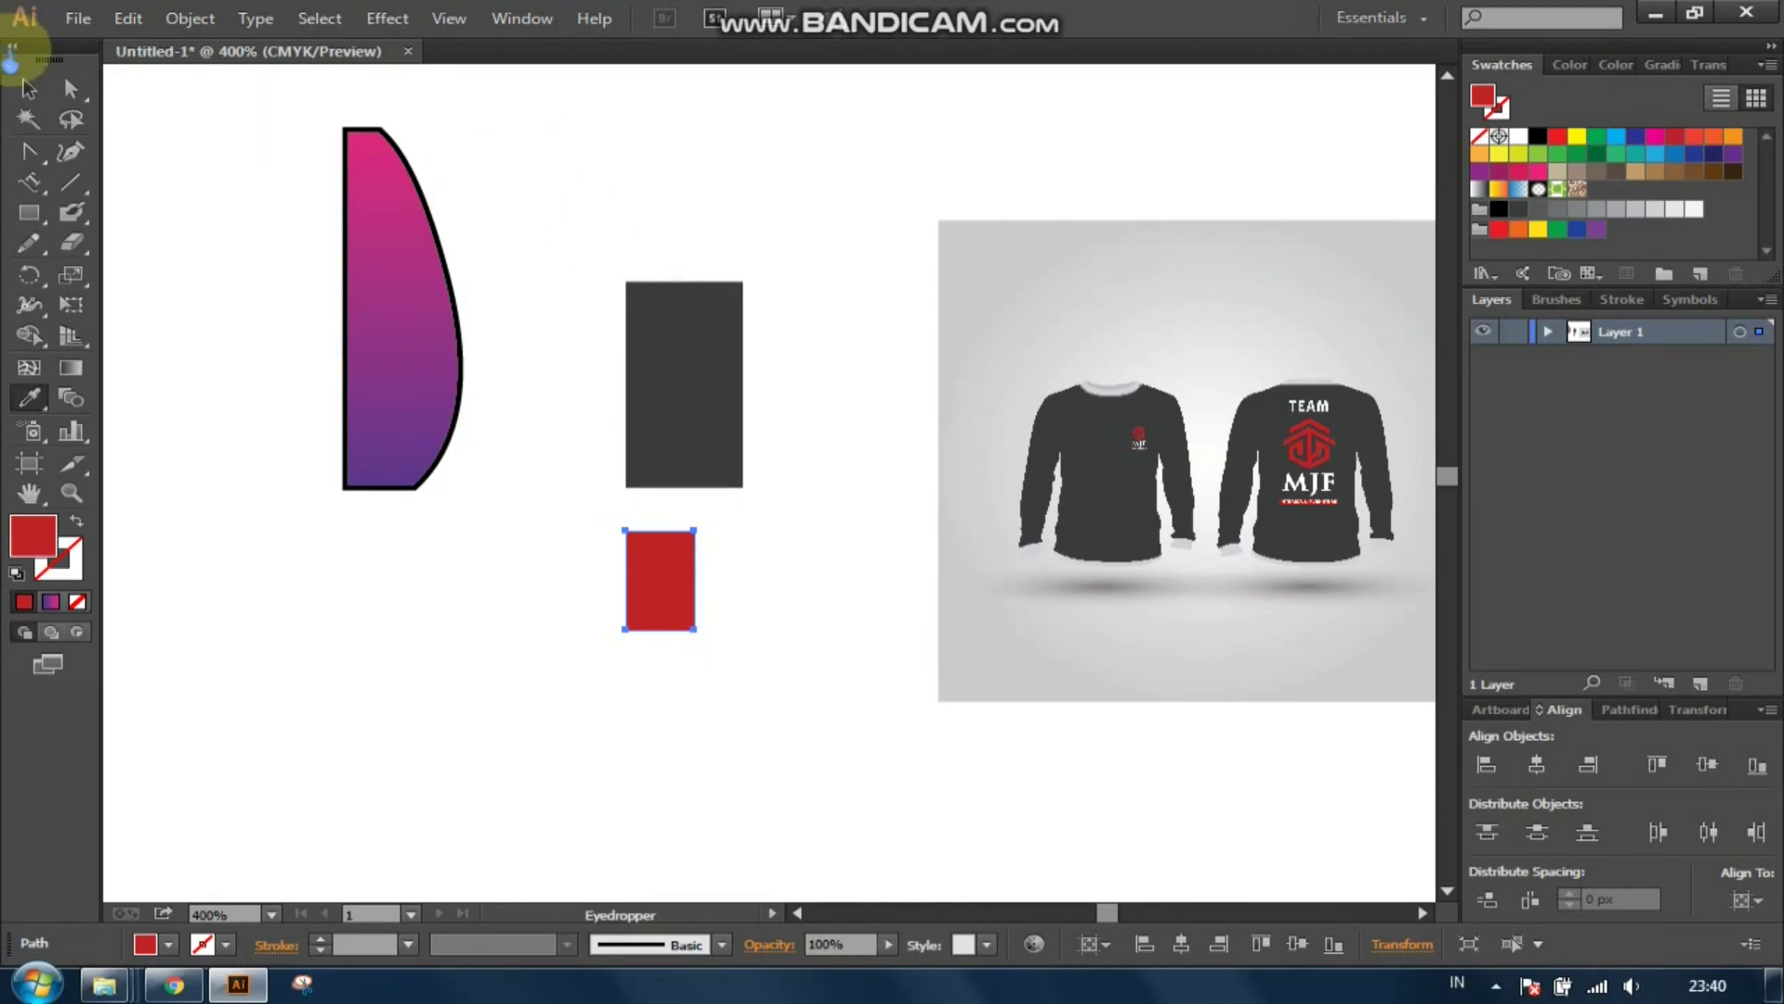
pyautogui.click(29, 88)
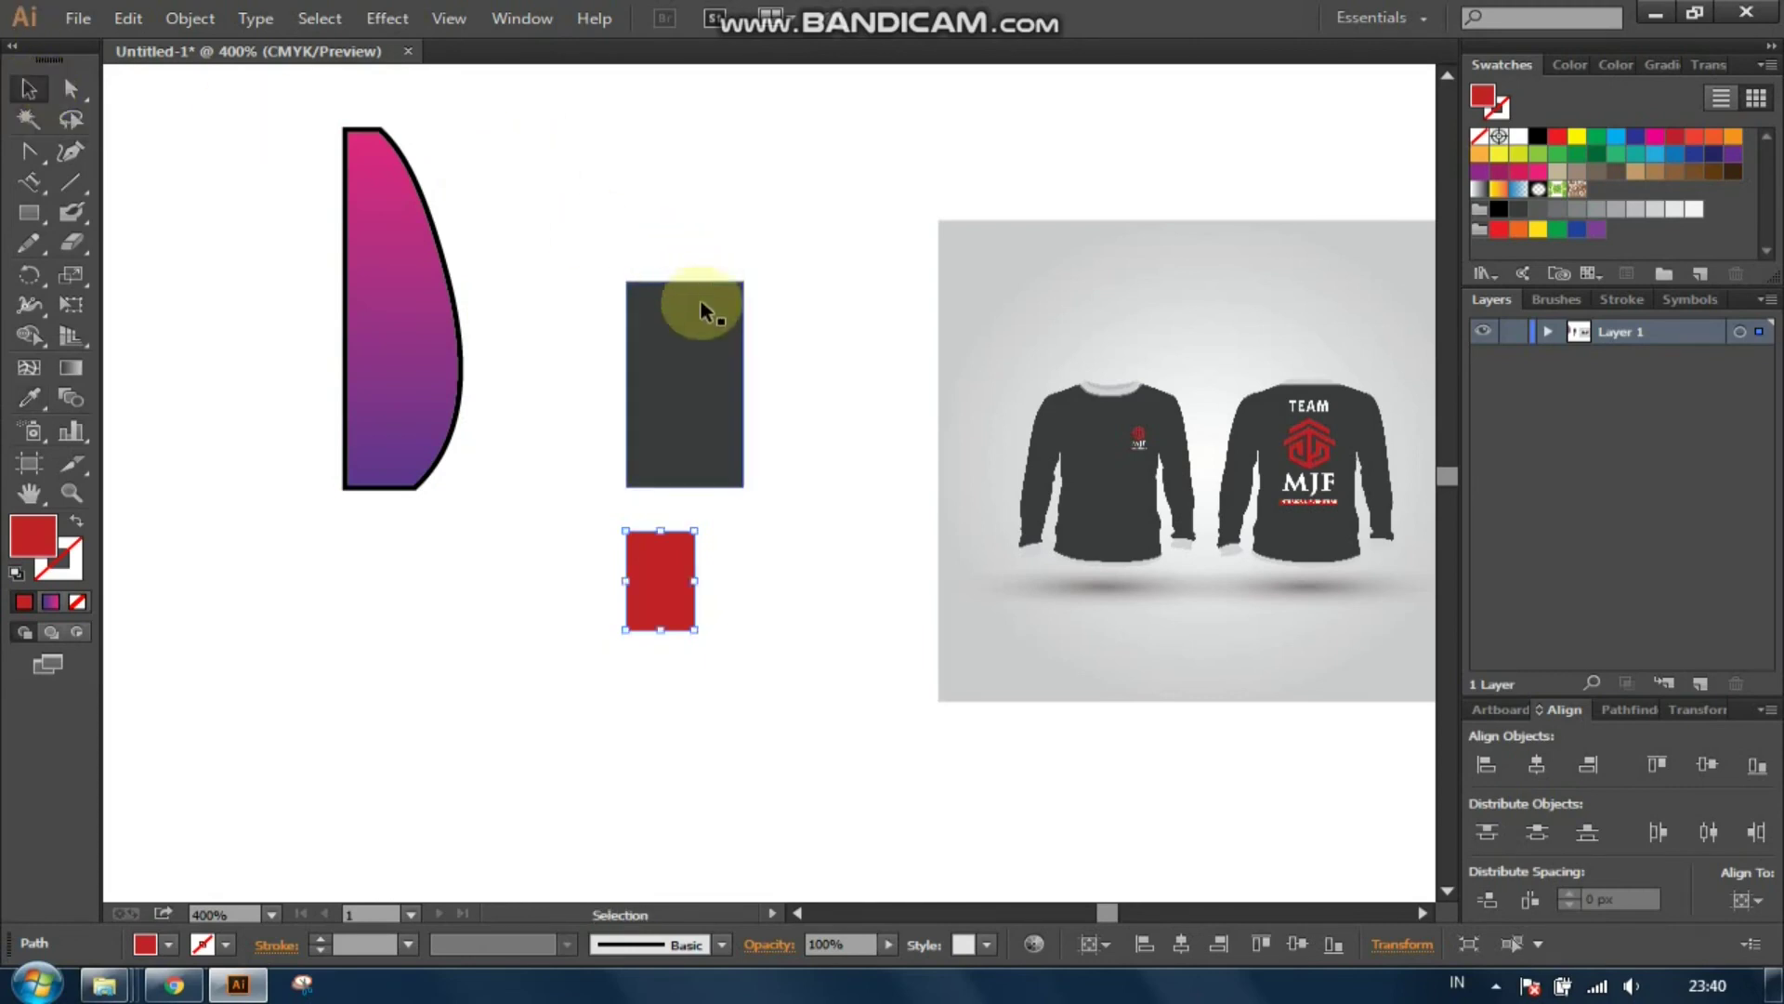
pyautogui.click(706, 351)
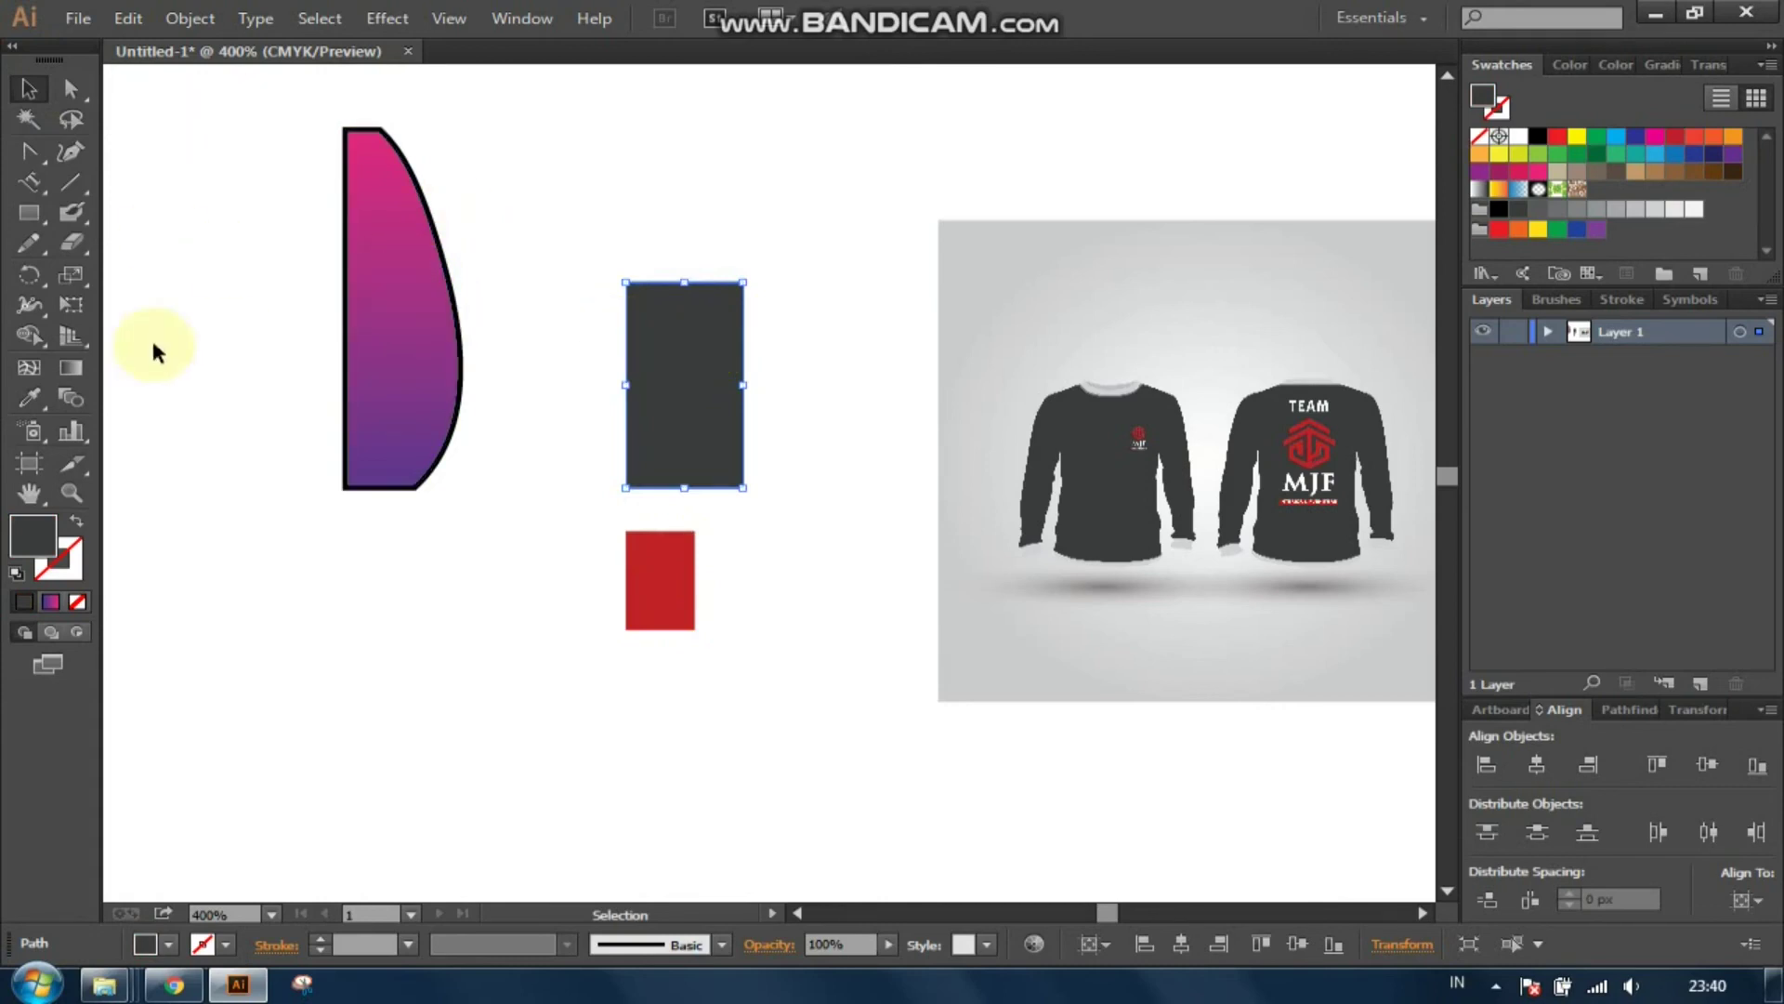
# Step: Copy the pink-purple gradient onto the tall rectangle and run it vertically, pink at top
pyautogui.click(29, 398)
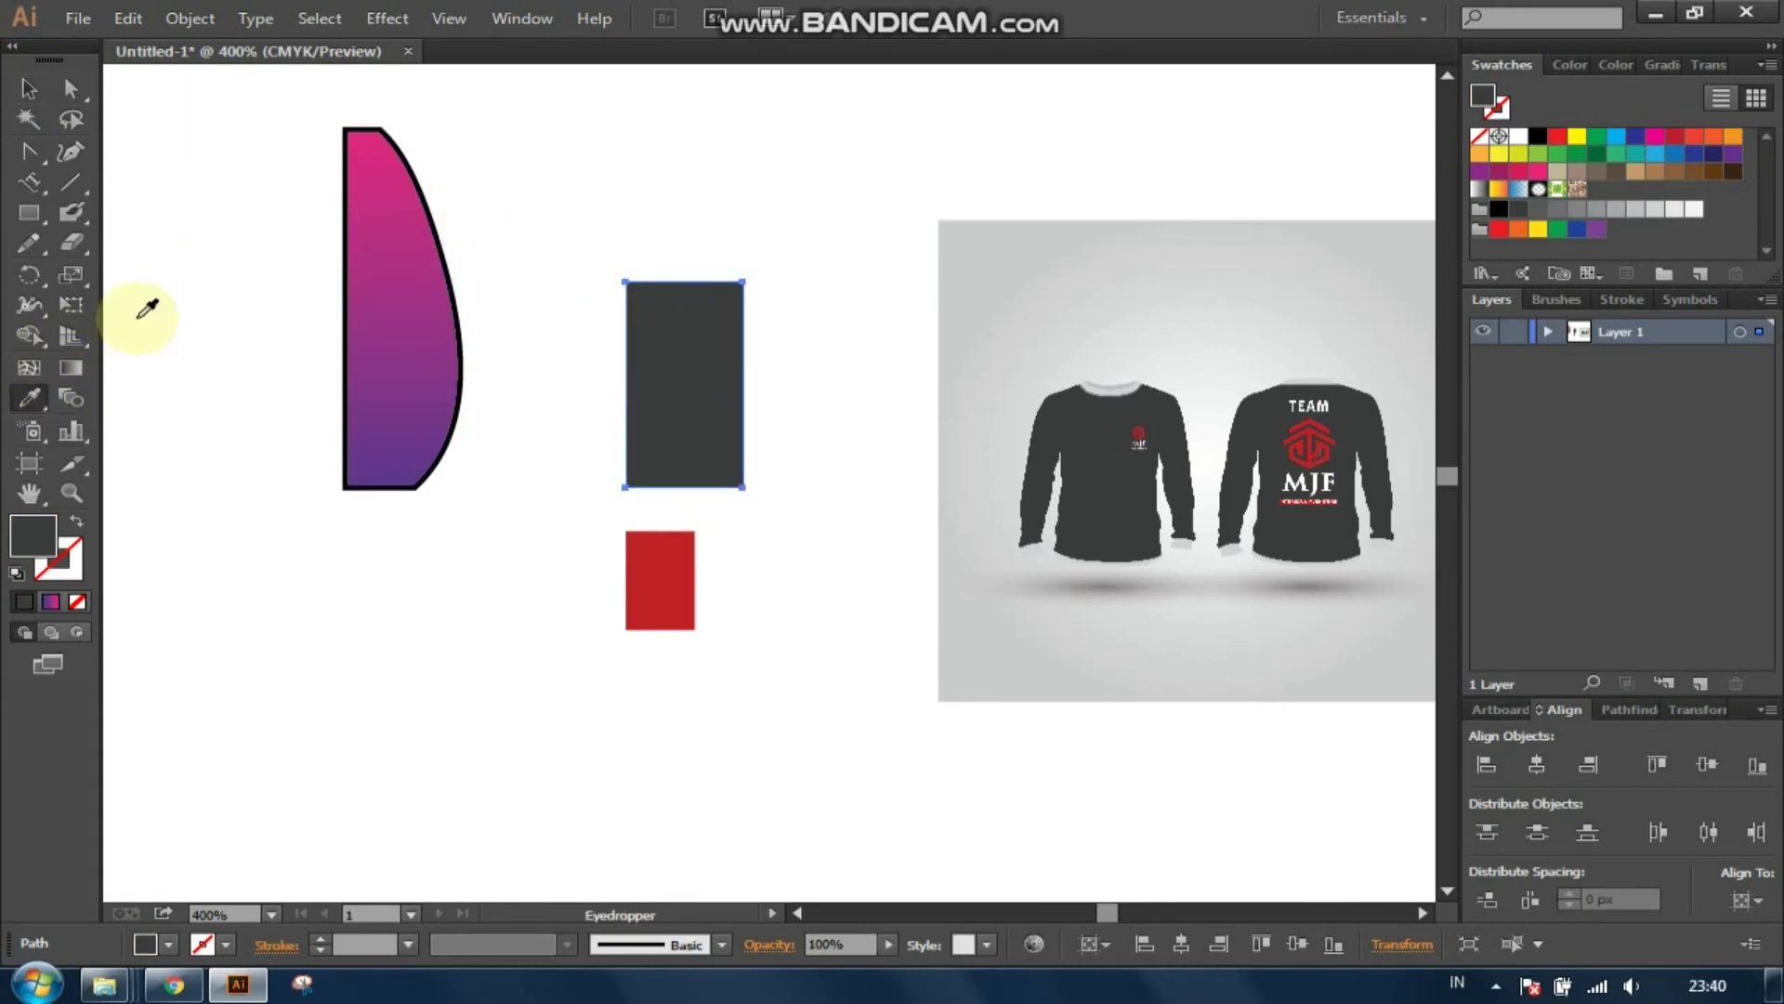
pyautogui.click(404, 313)
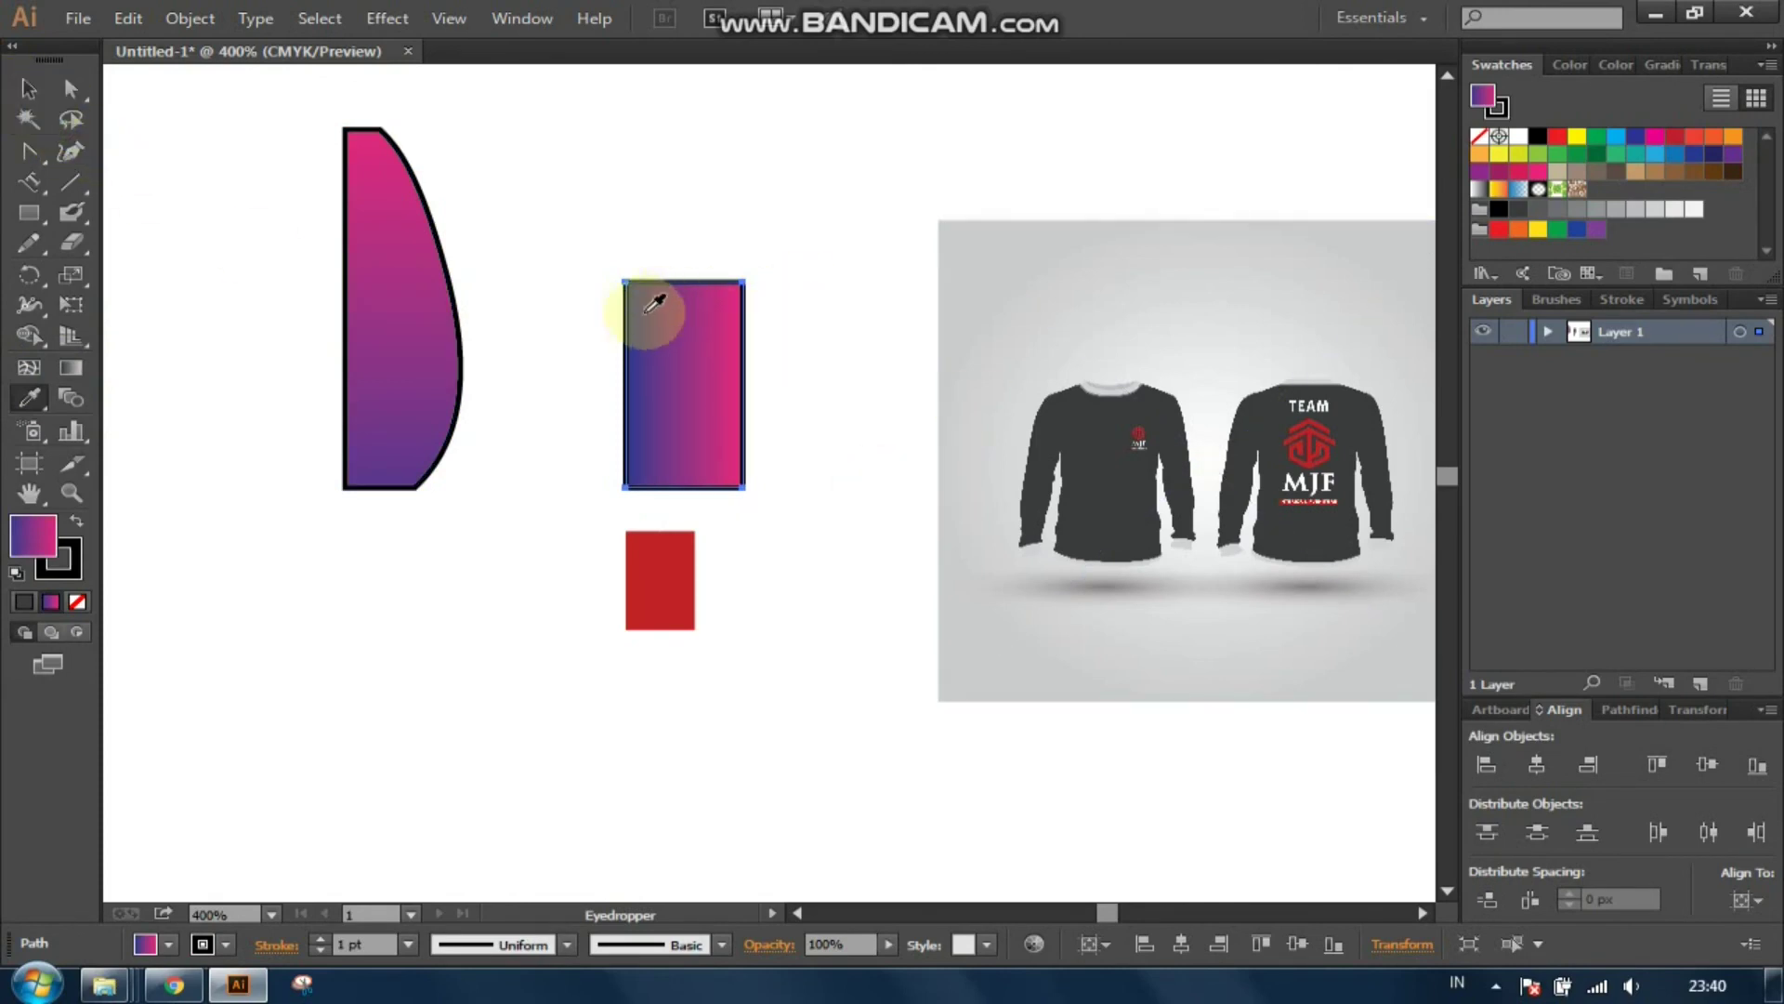
pyautogui.click(70, 368)
pyautogui.moveTo(556, 514); pyautogui.dragTo(832, 263)
pyautogui.moveTo(829, 521); pyautogui.dragTo(555, 264)
pyautogui.moveTo(671, 284); pyautogui.dragTo(697, 510)
pyautogui.click(28, 90)
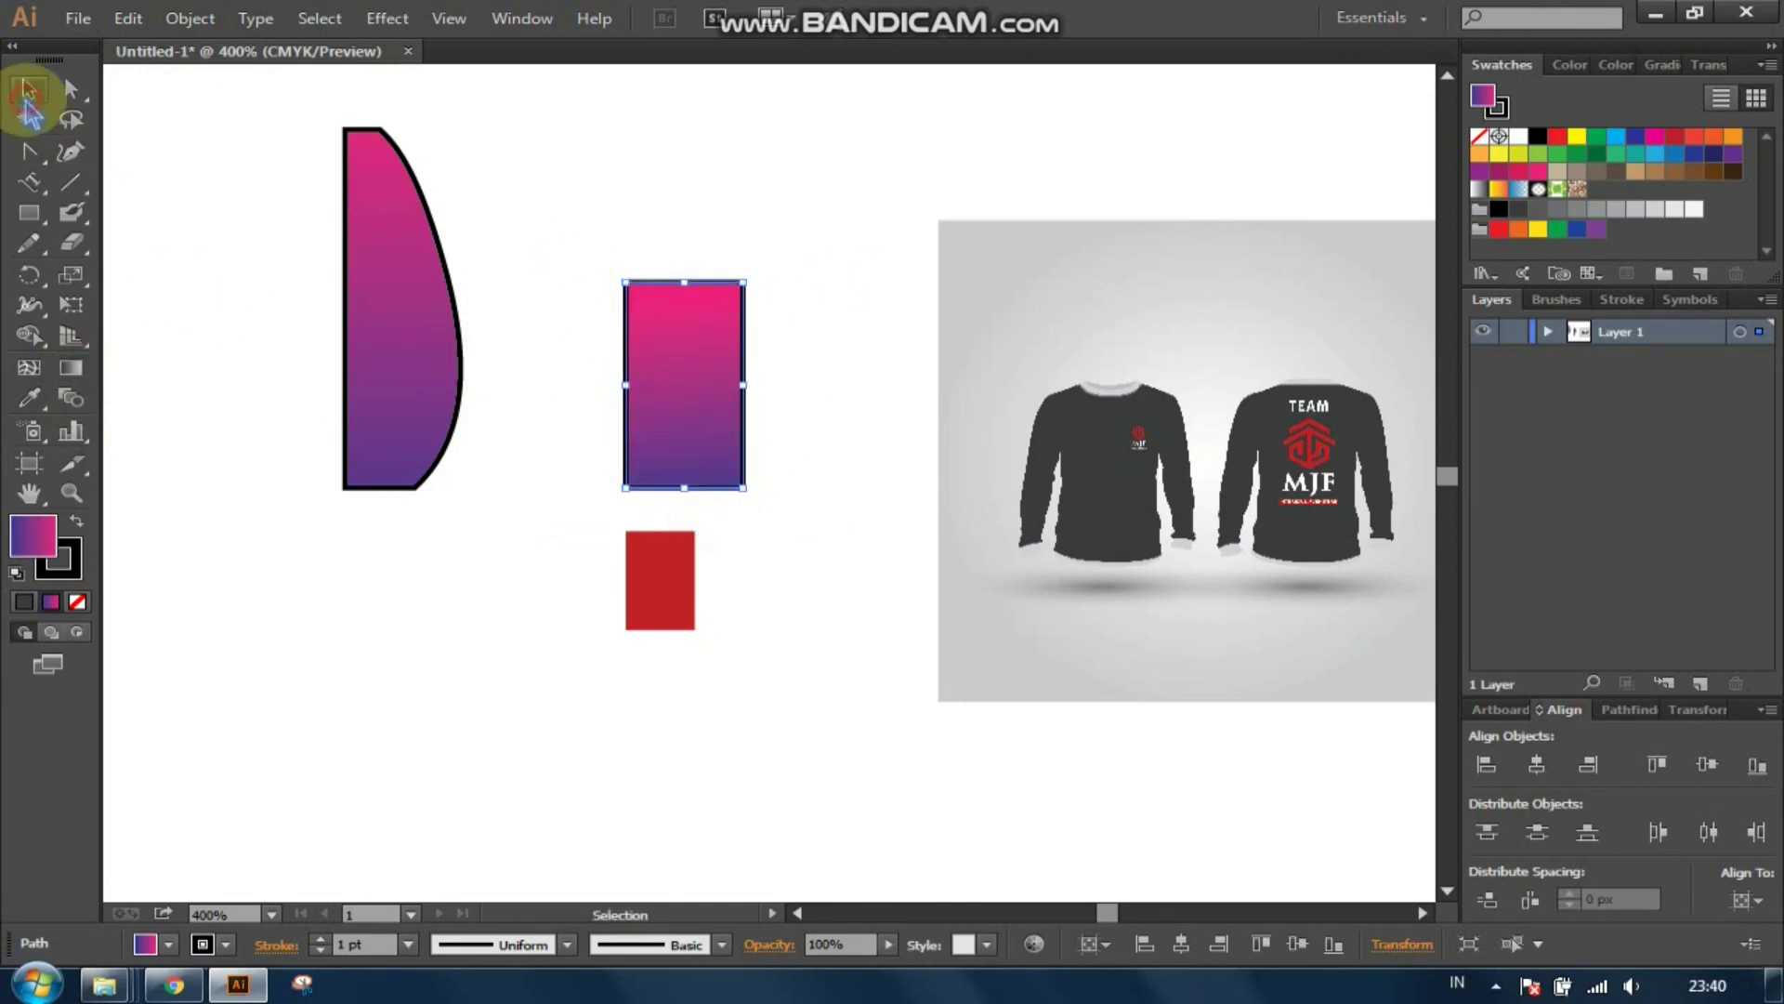
# Step: Marquee-select all three shapes, then deselect everything
pyautogui.click(755, 278)
pyautogui.scroll(-1, 753, 336)
pyautogui.moveTo(395, 181)
pyautogui.mouseDown()
pyautogui.moveTo(736, 446)
pyautogui.moveTo(832, 548)
pyautogui.mouseUp()
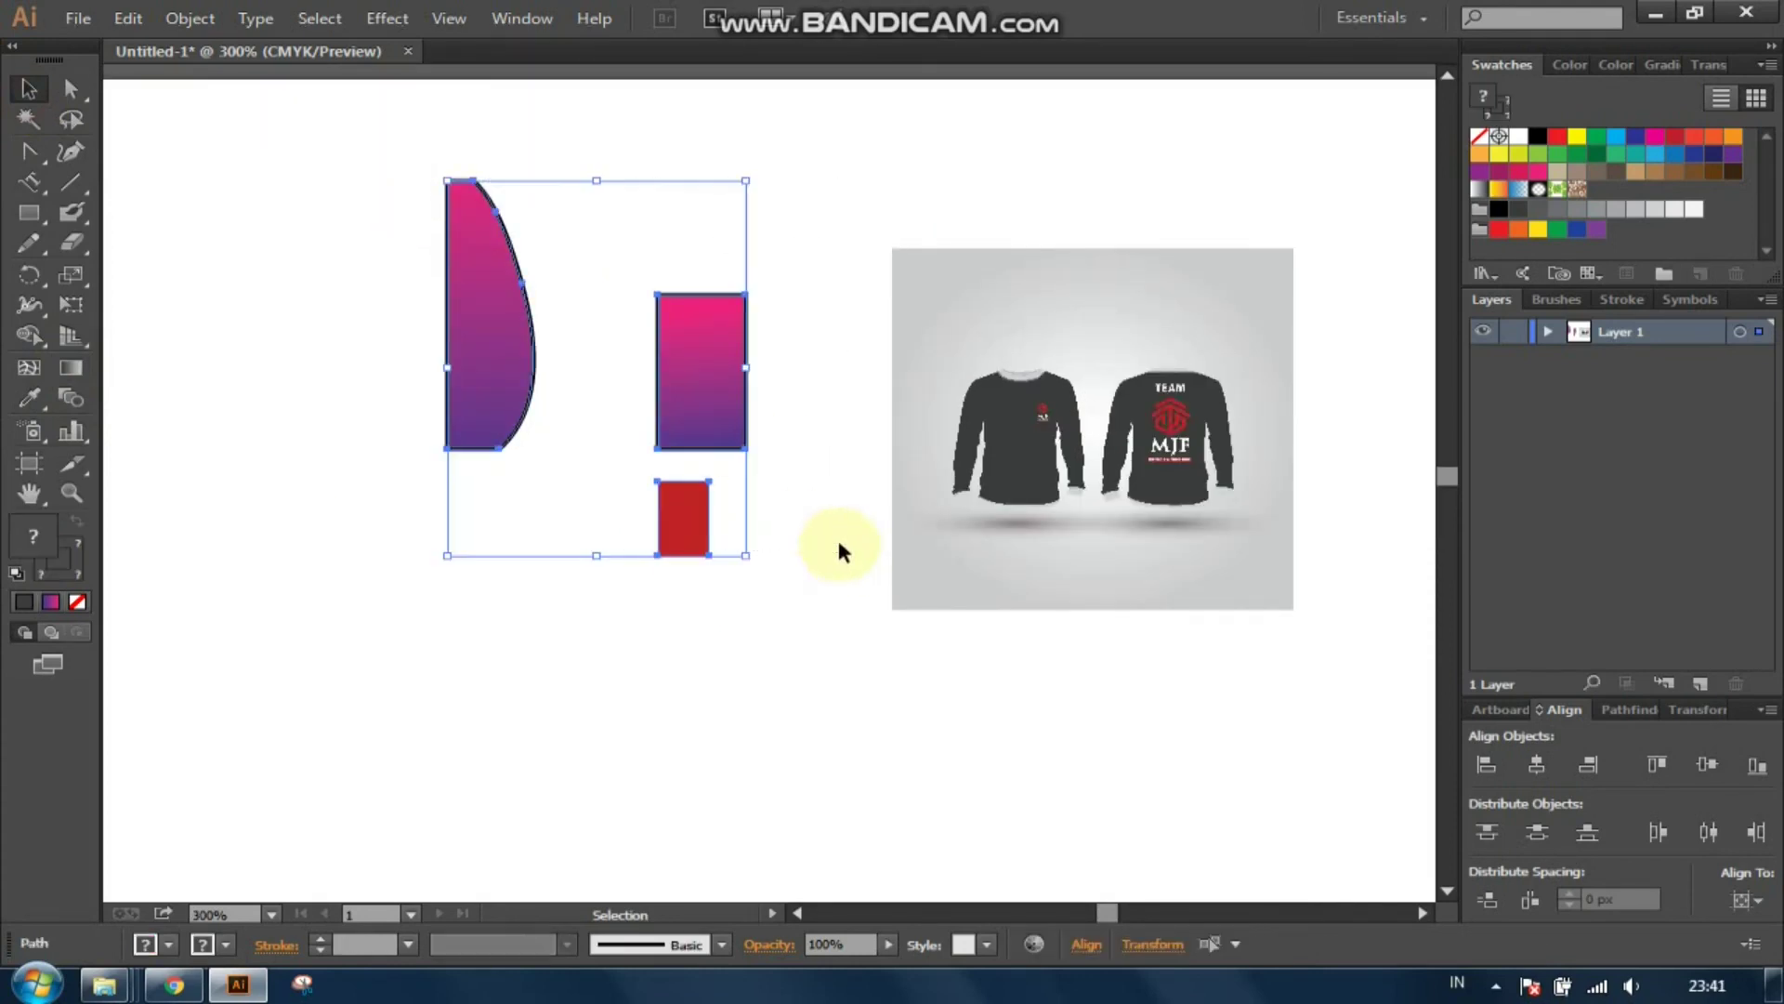
pyautogui.click(800, 571)
pyautogui.scroll(1, 555, 492)
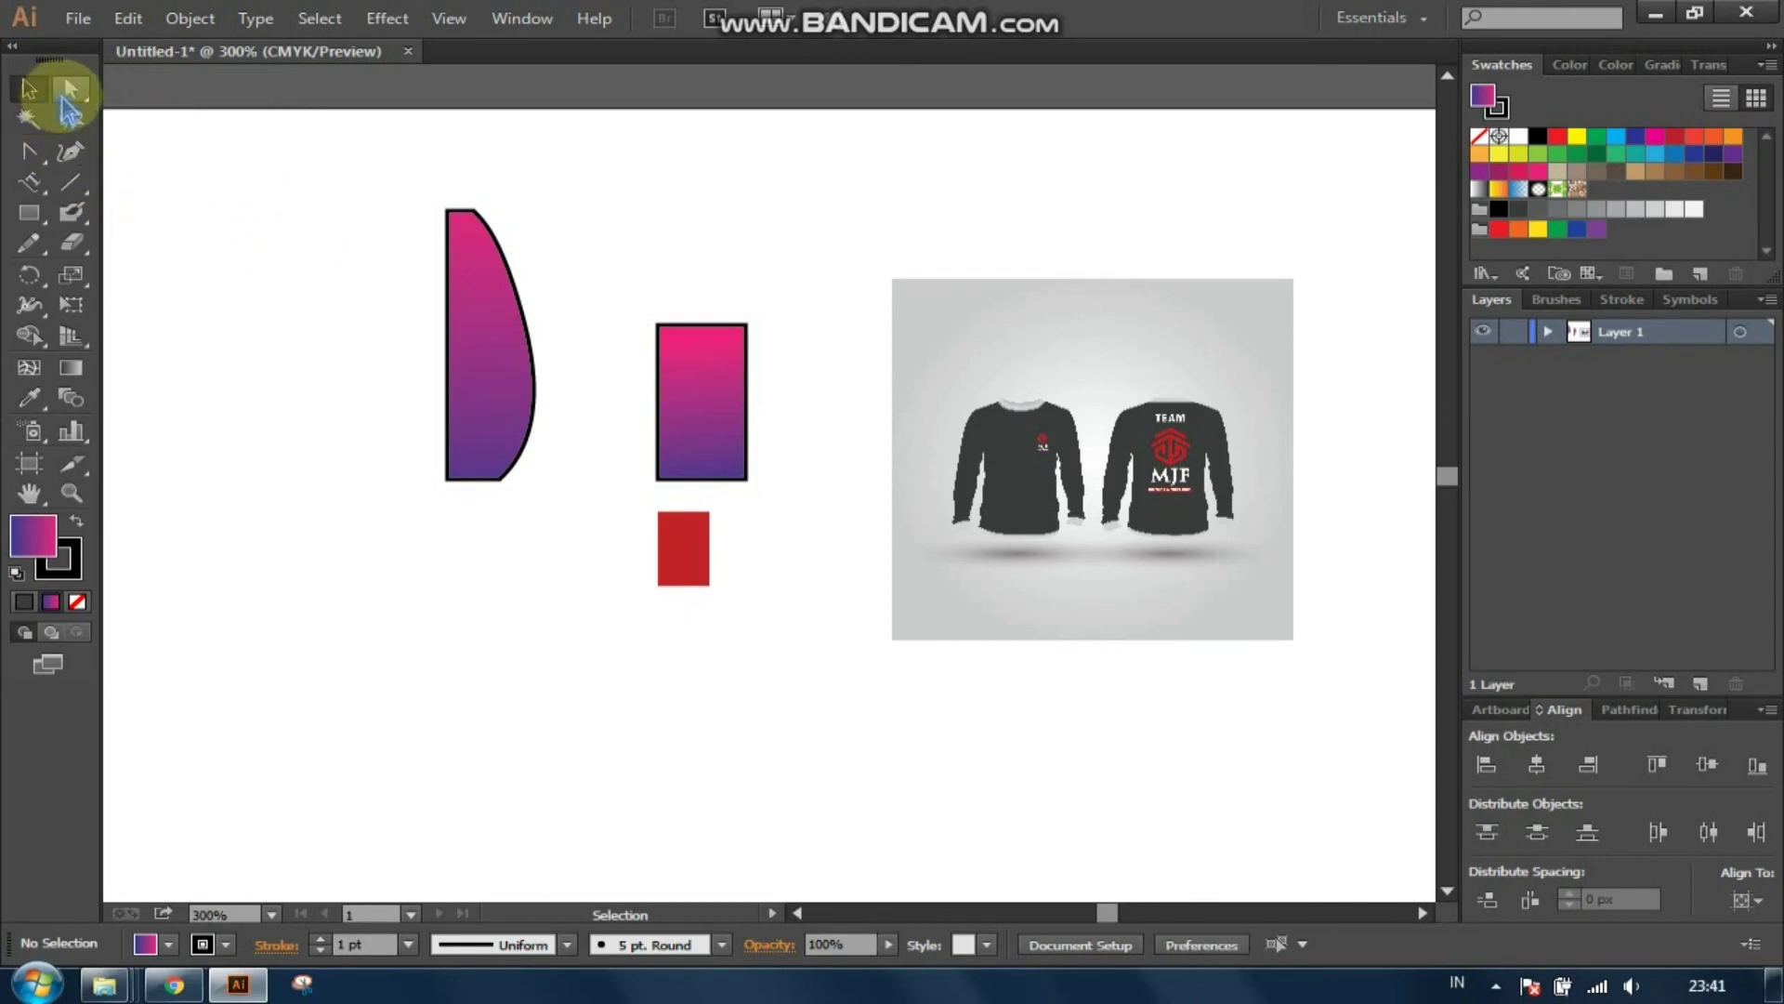
pyautogui.click(70, 91)
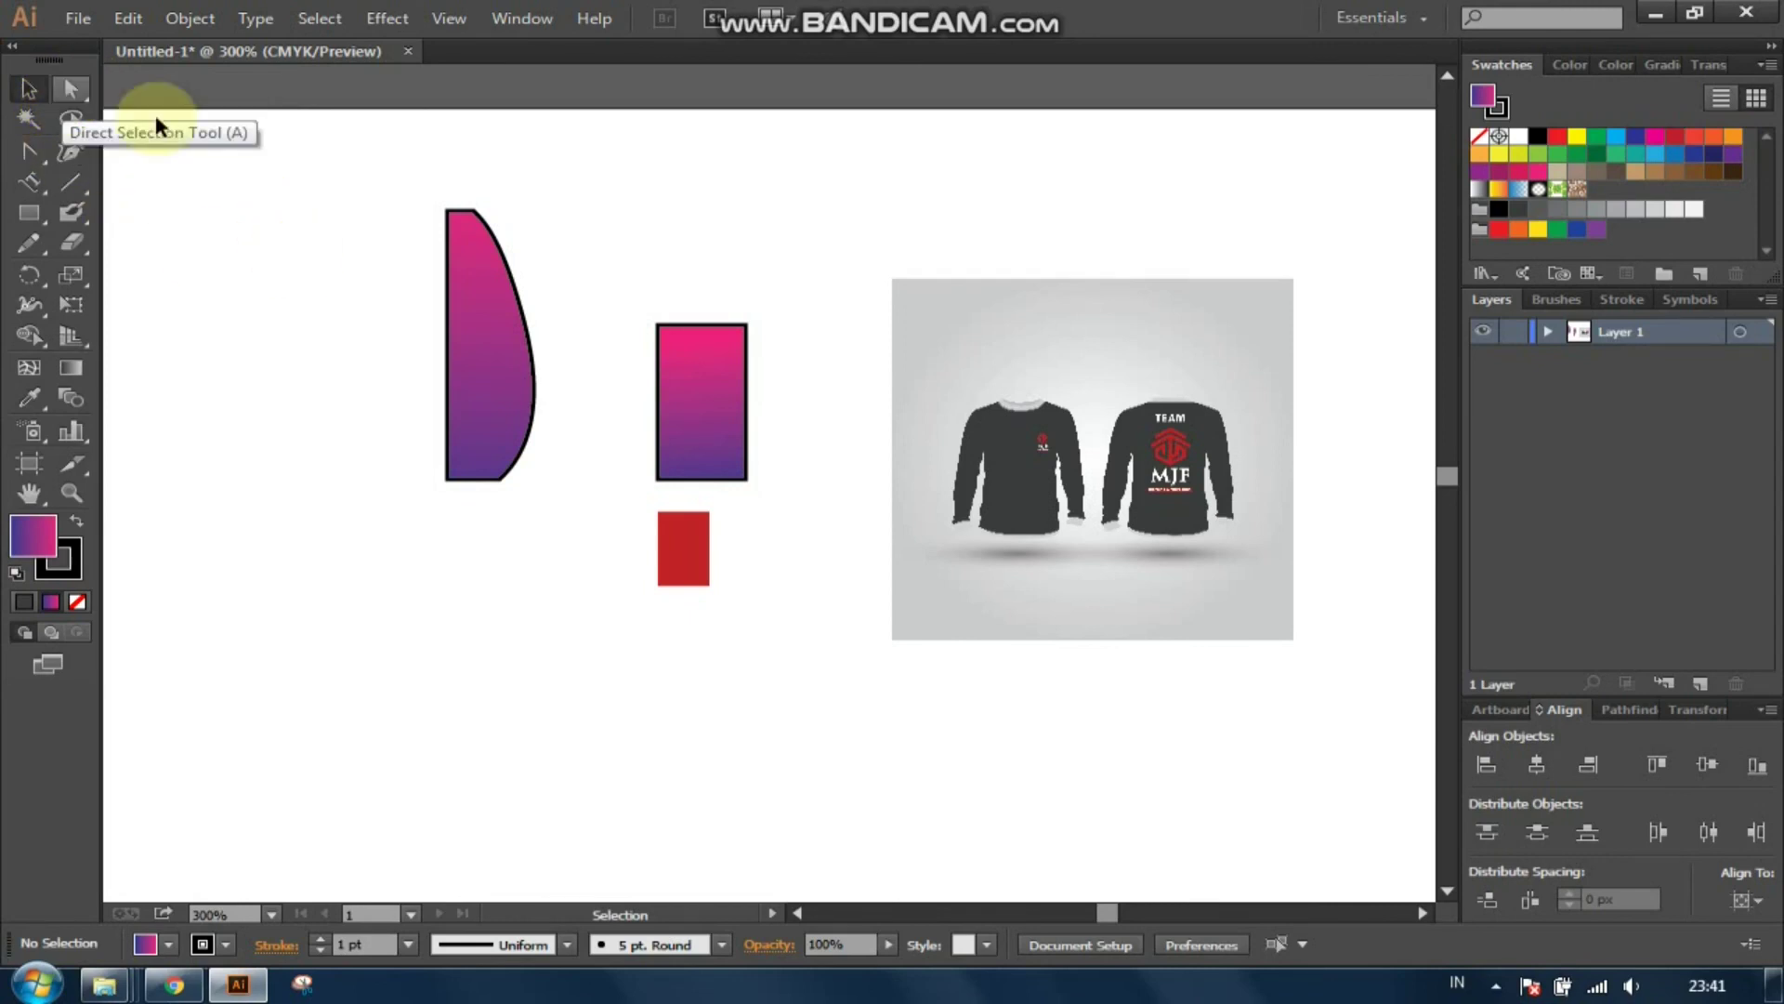
# Step: Select the curved gradient shape, then its upper and middle edge anchors, for direct editing
pyautogui.press('v')
pyautogui.click(493, 318)
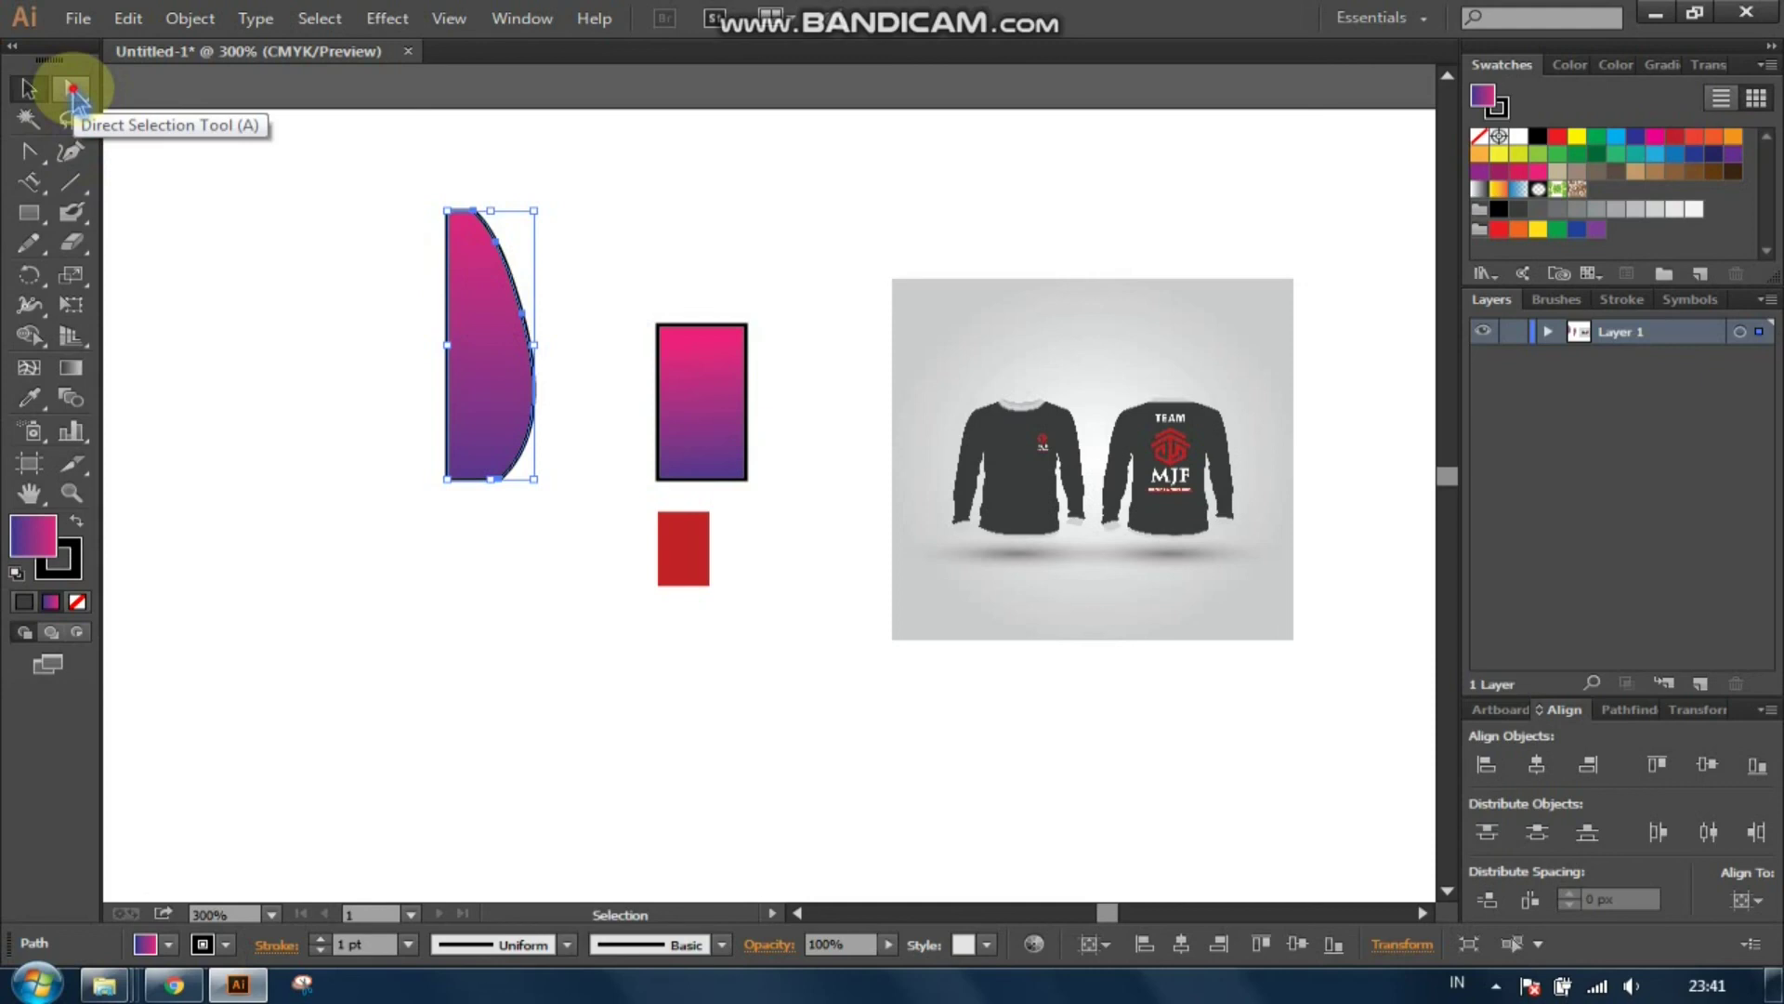
pyautogui.click(73, 91)
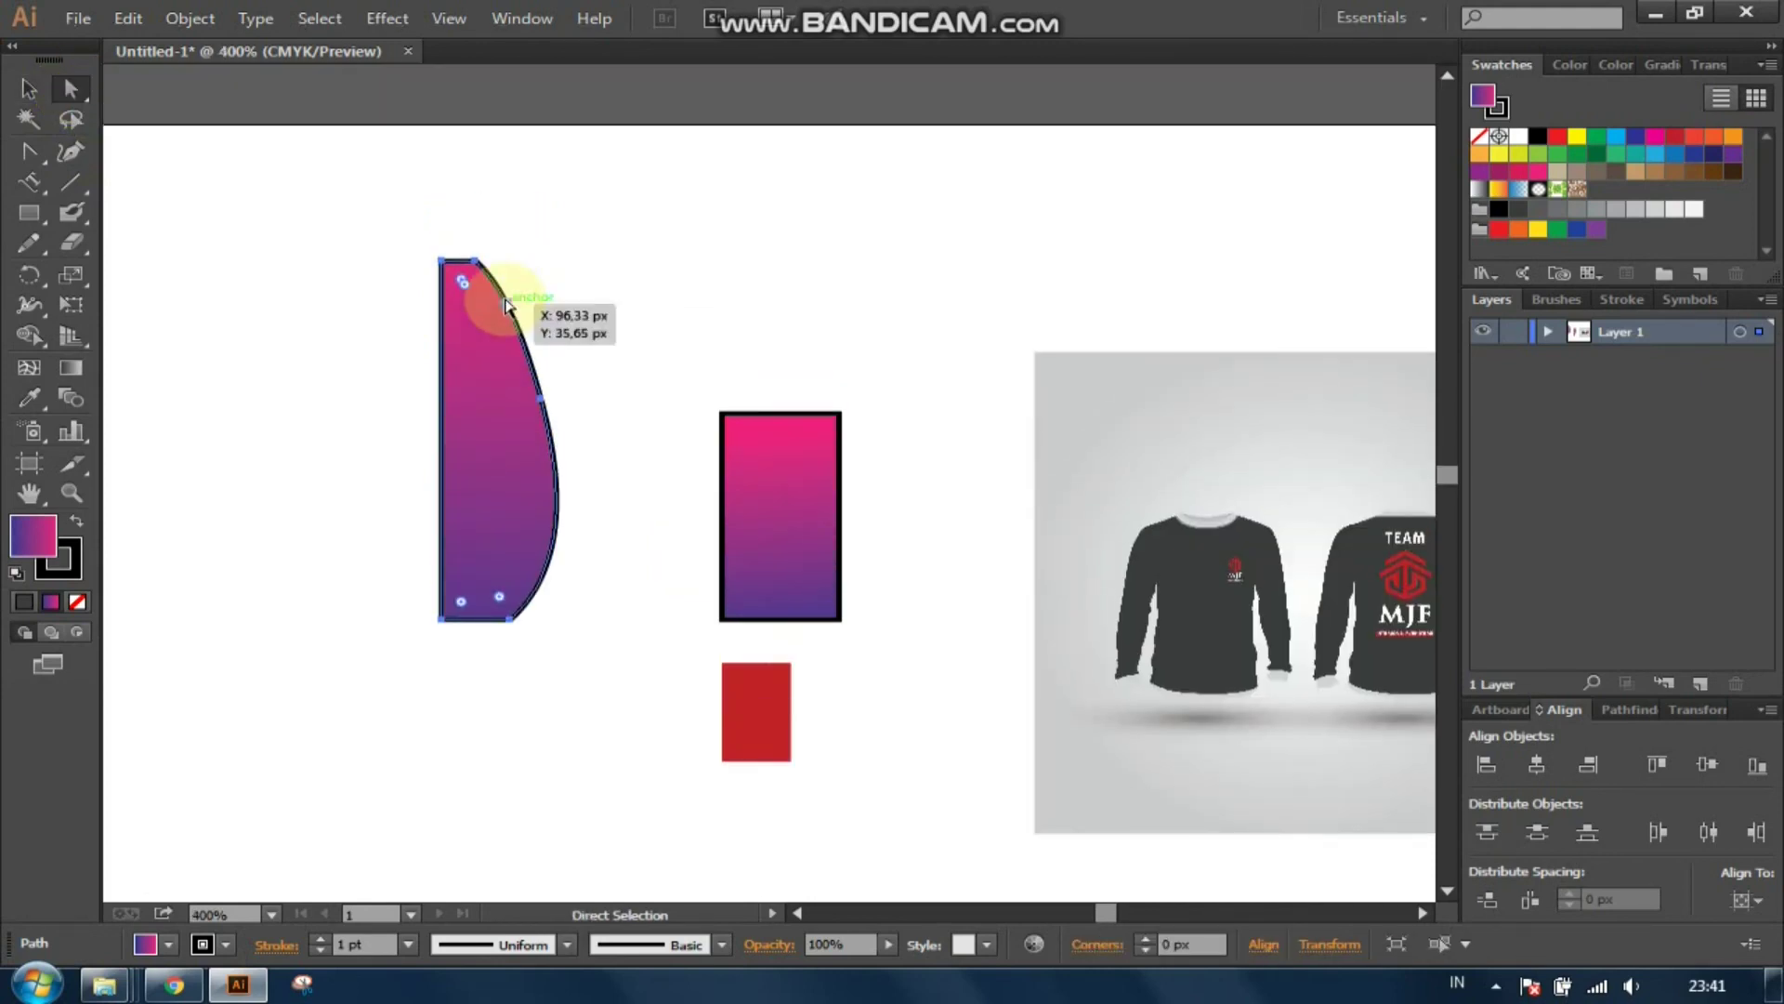
pyautogui.scroll(1, 497, 296)
pyautogui.click(505, 342)
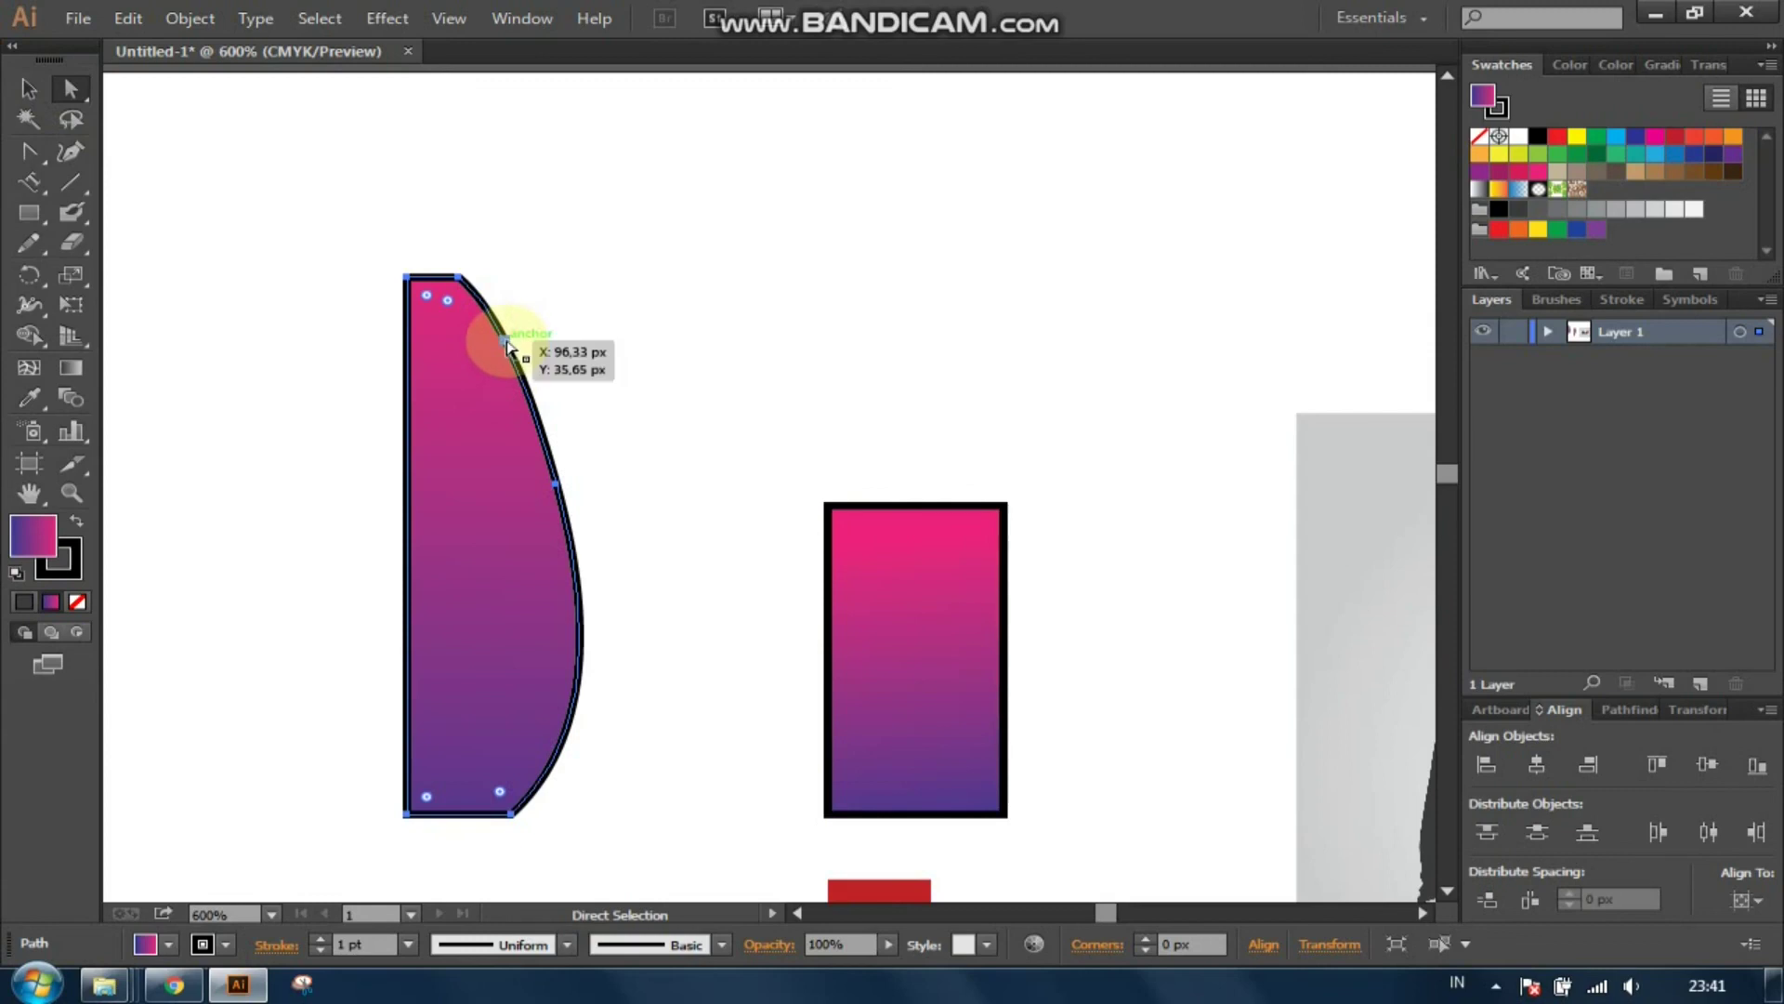
pyautogui.click(556, 484)
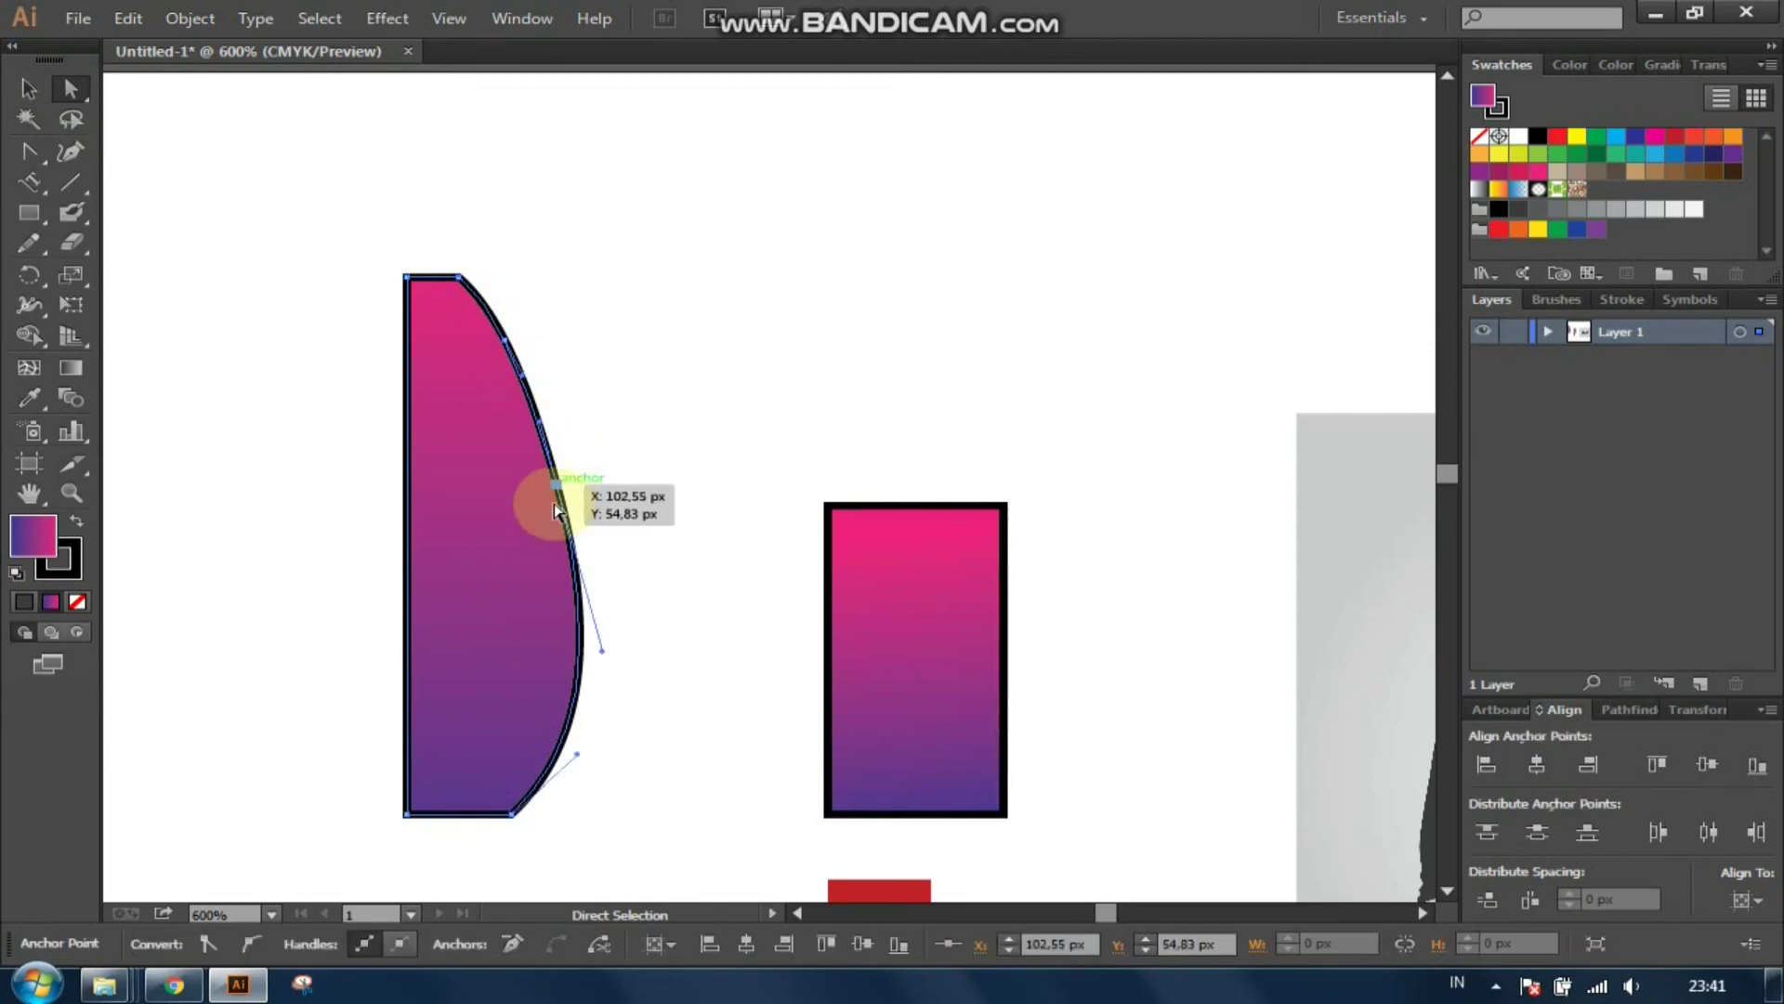
# Step: Drag the right edge's direction handles into an S-curve with an upper bulge
pyautogui.scroll(1, 609, 688)
pyautogui.scroll(1, 602, 620)
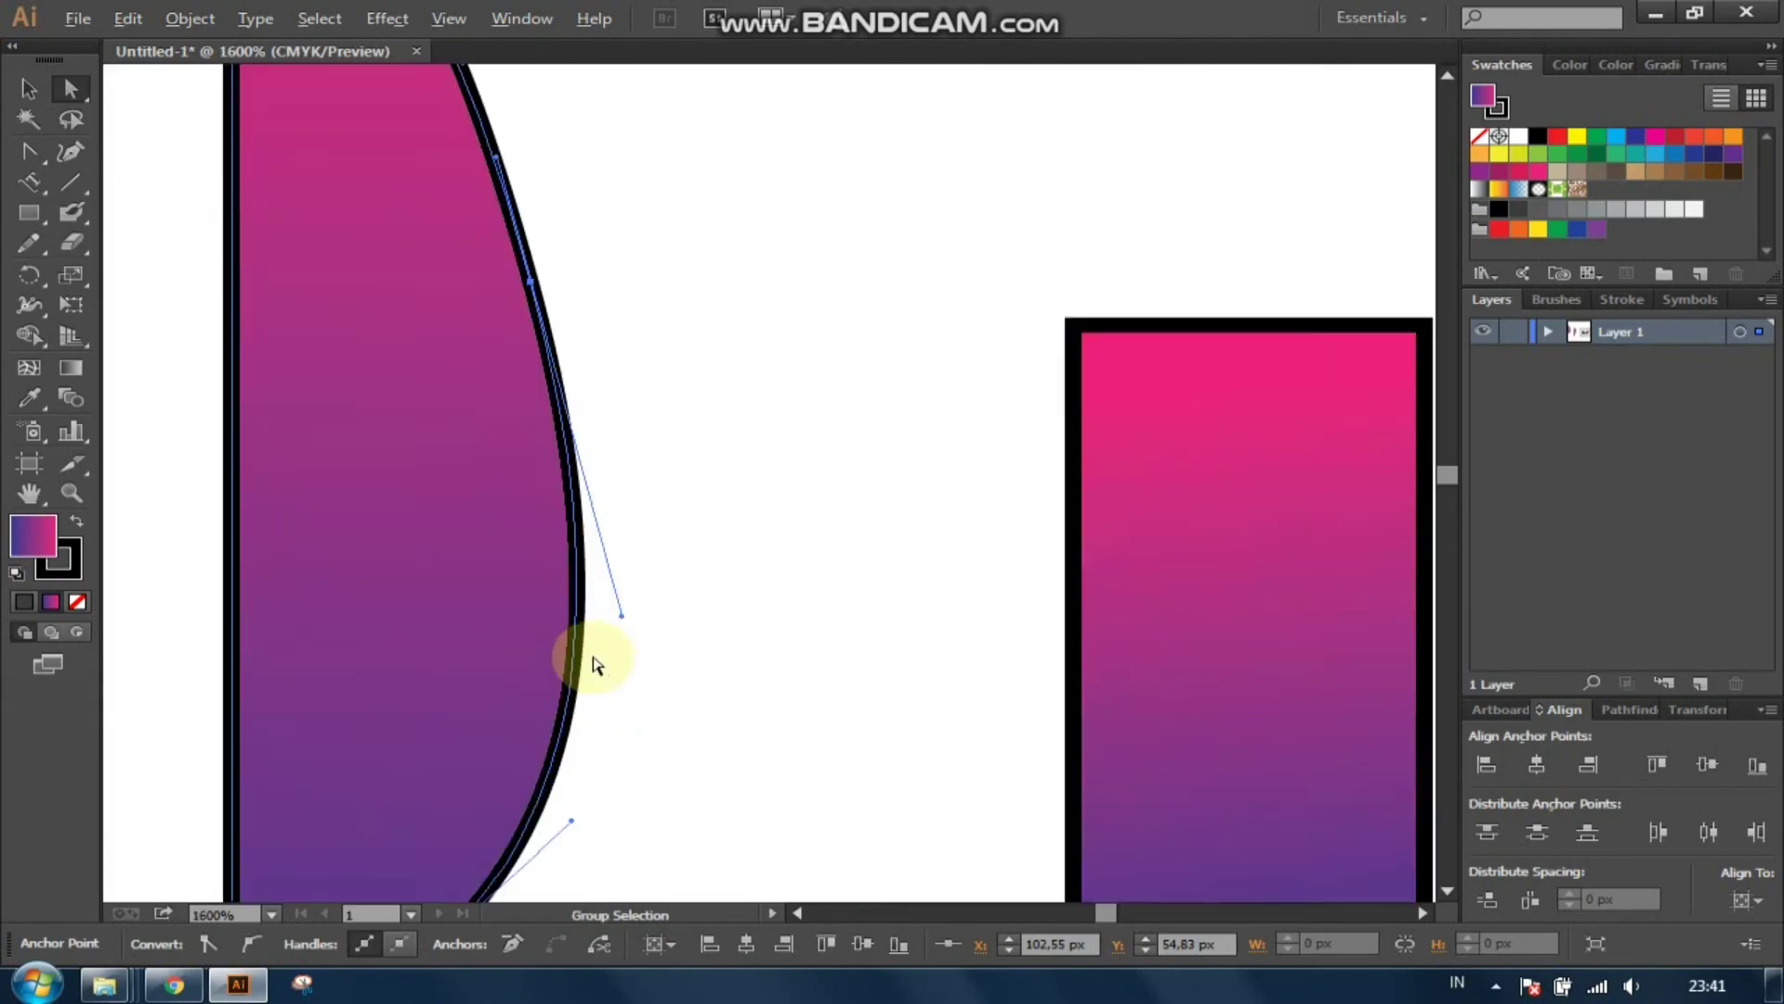
pyautogui.scroll(-1, 630, 627)
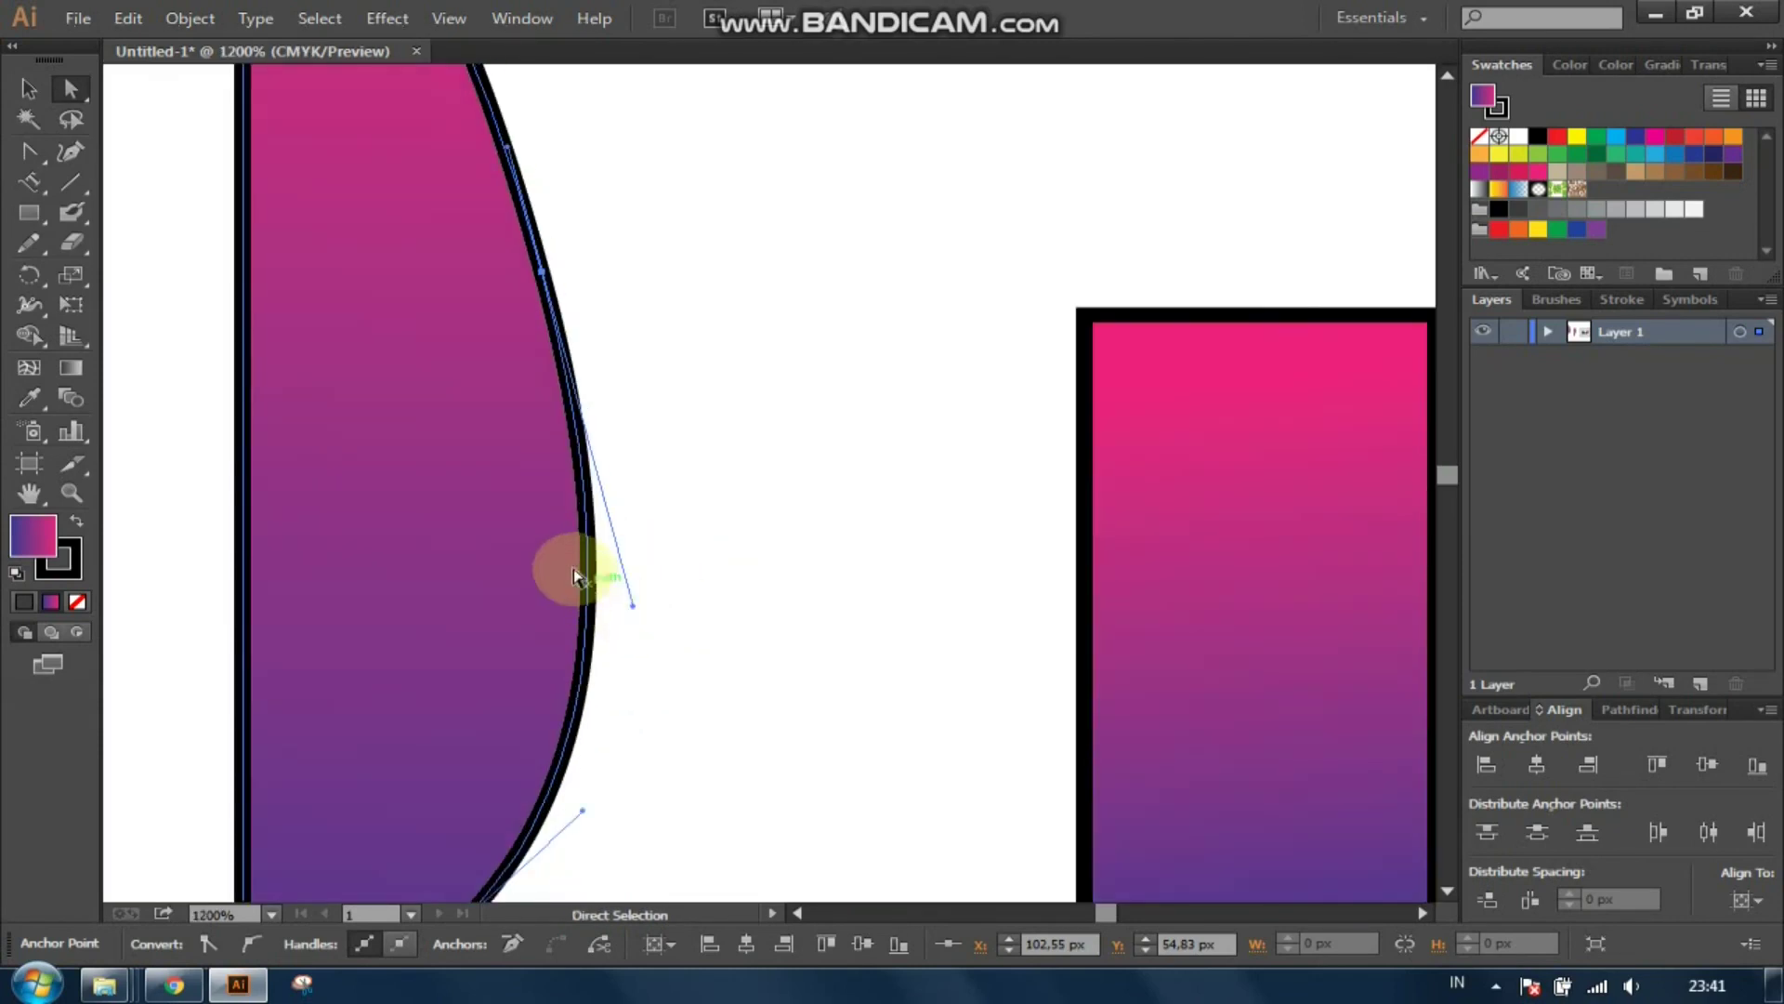
pyautogui.scroll(-1, 635, 671)
pyautogui.moveTo(632, 665)
pyautogui.mouseDown()
pyautogui.moveTo(430, 679)
pyautogui.moveTo(384, 732)
pyautogui.mouseUp()
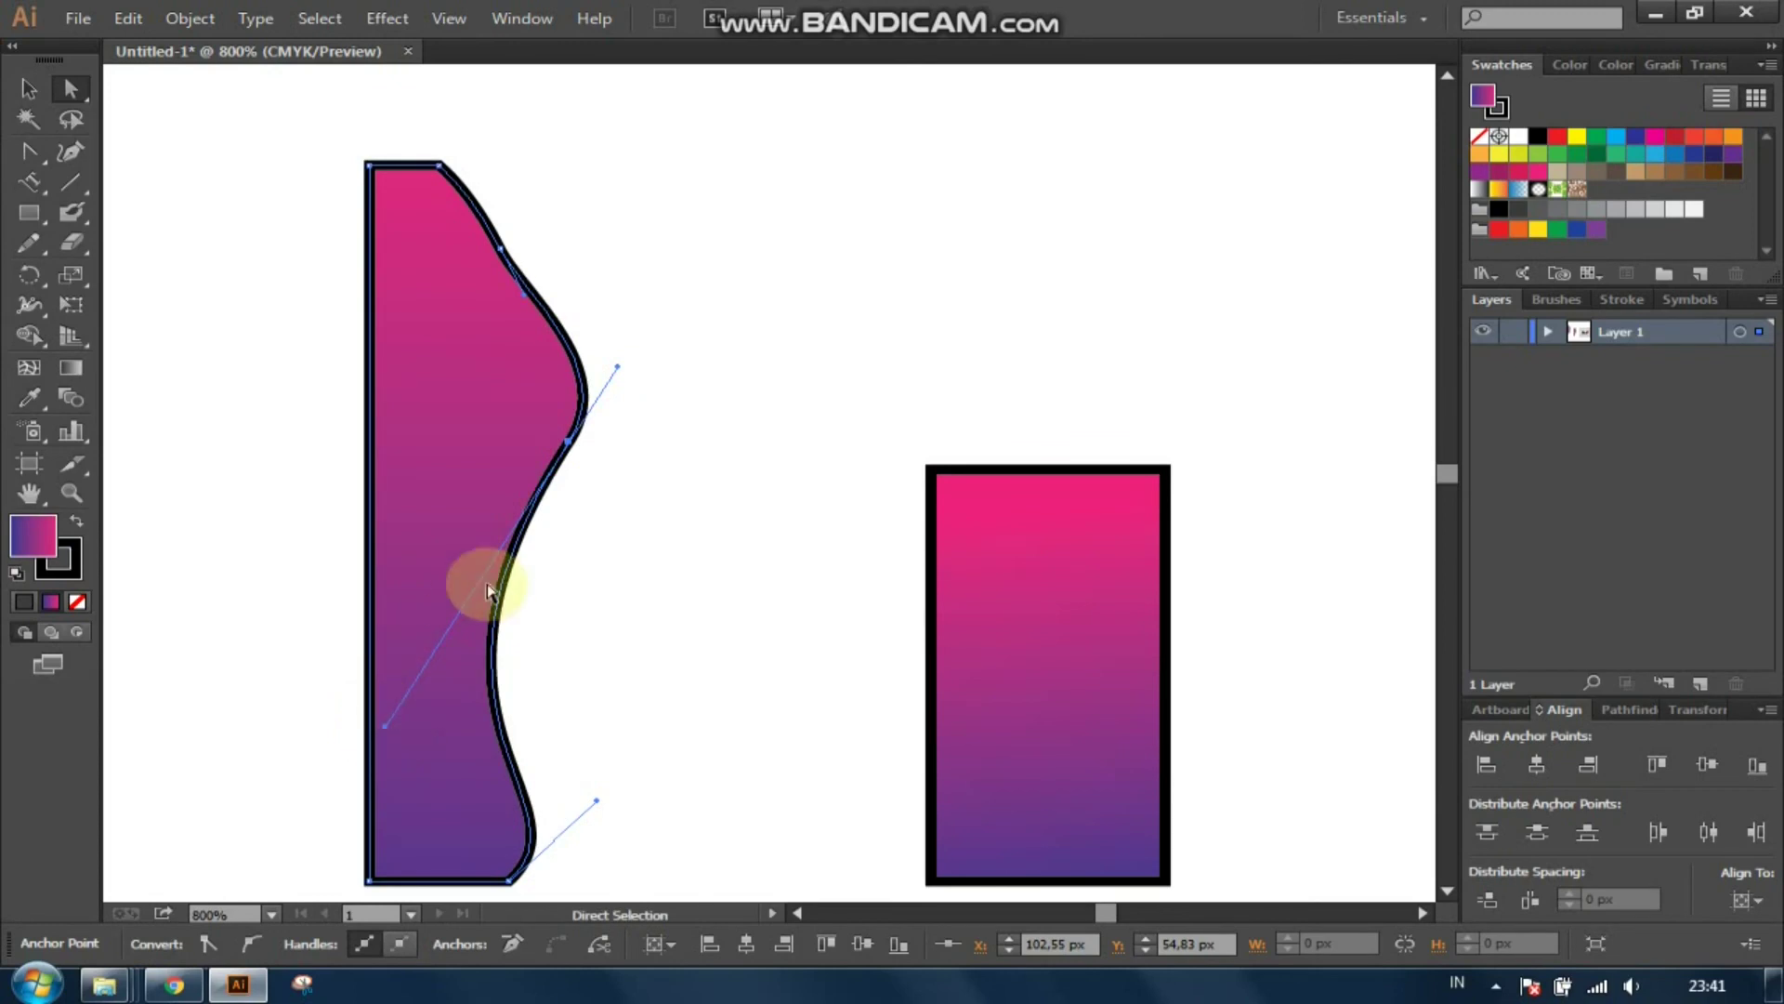
pyautogui.scroll(-1, 539, 511)
pyautogui.moveTo(619, 306); pyautogui.dragTo(793, 235)
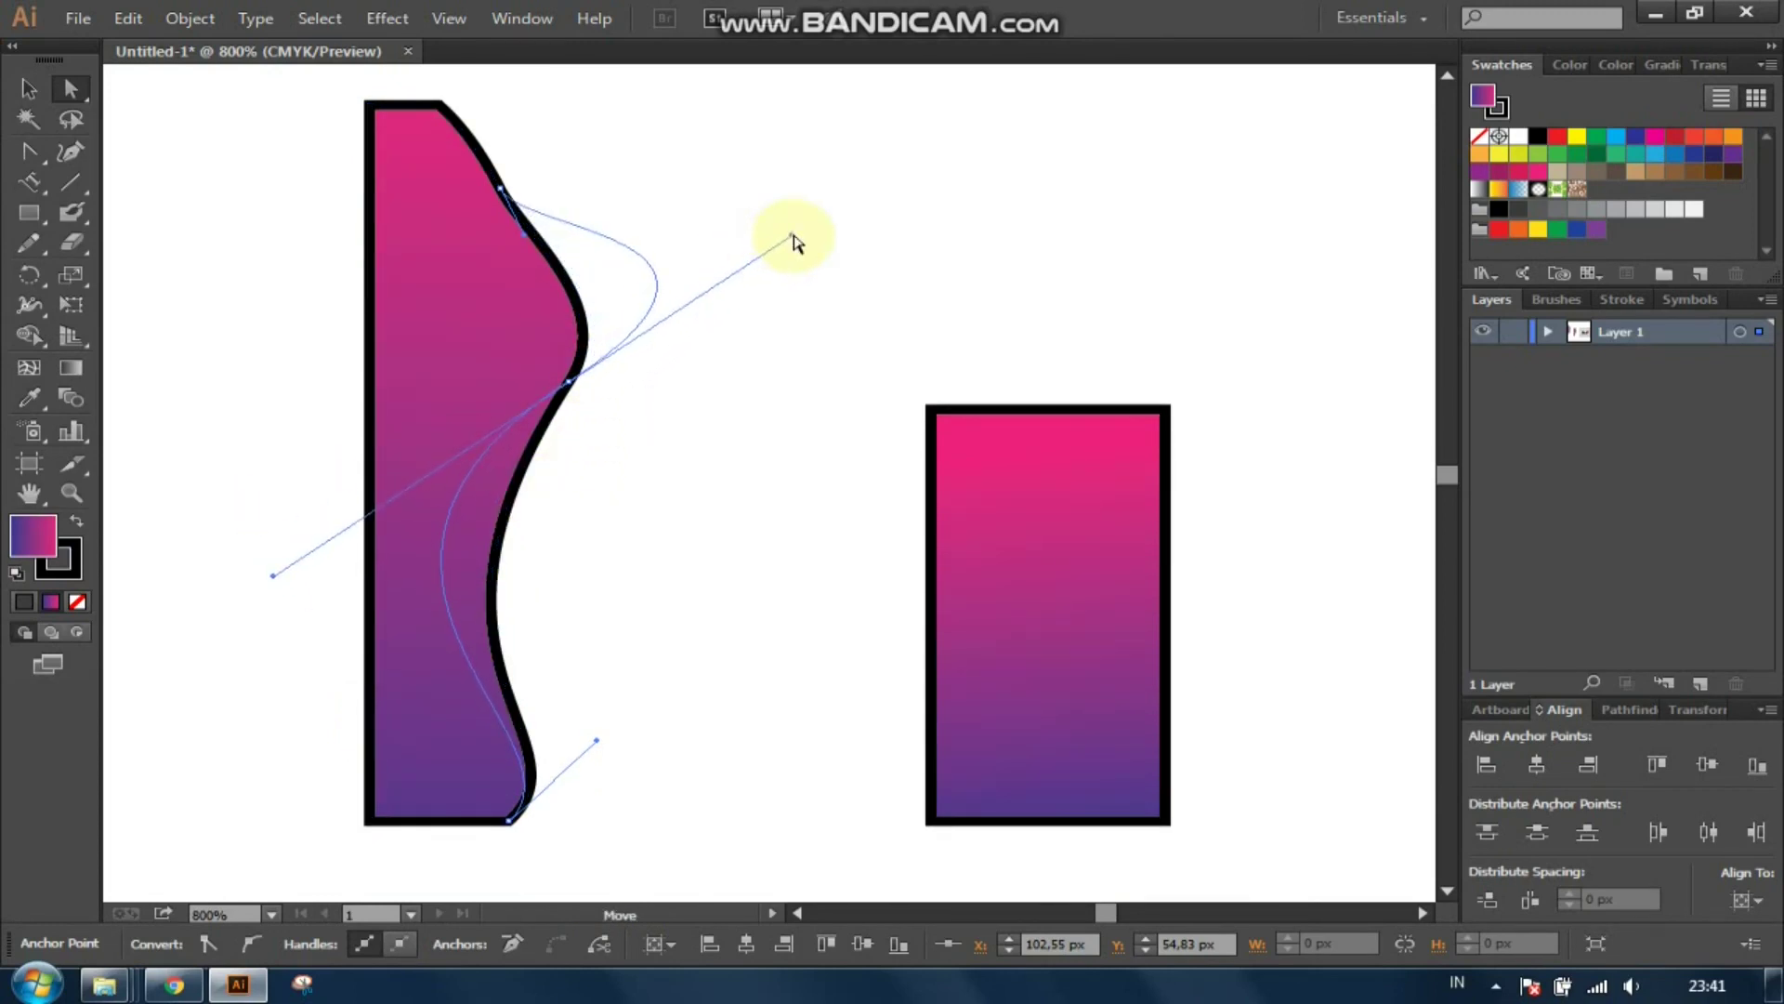
# Step: Adjust the upper anchor and deepen the notch in the top curve segment
pyautogui.moveTo(502, 190); pyautogui.dragTo(497, 195)
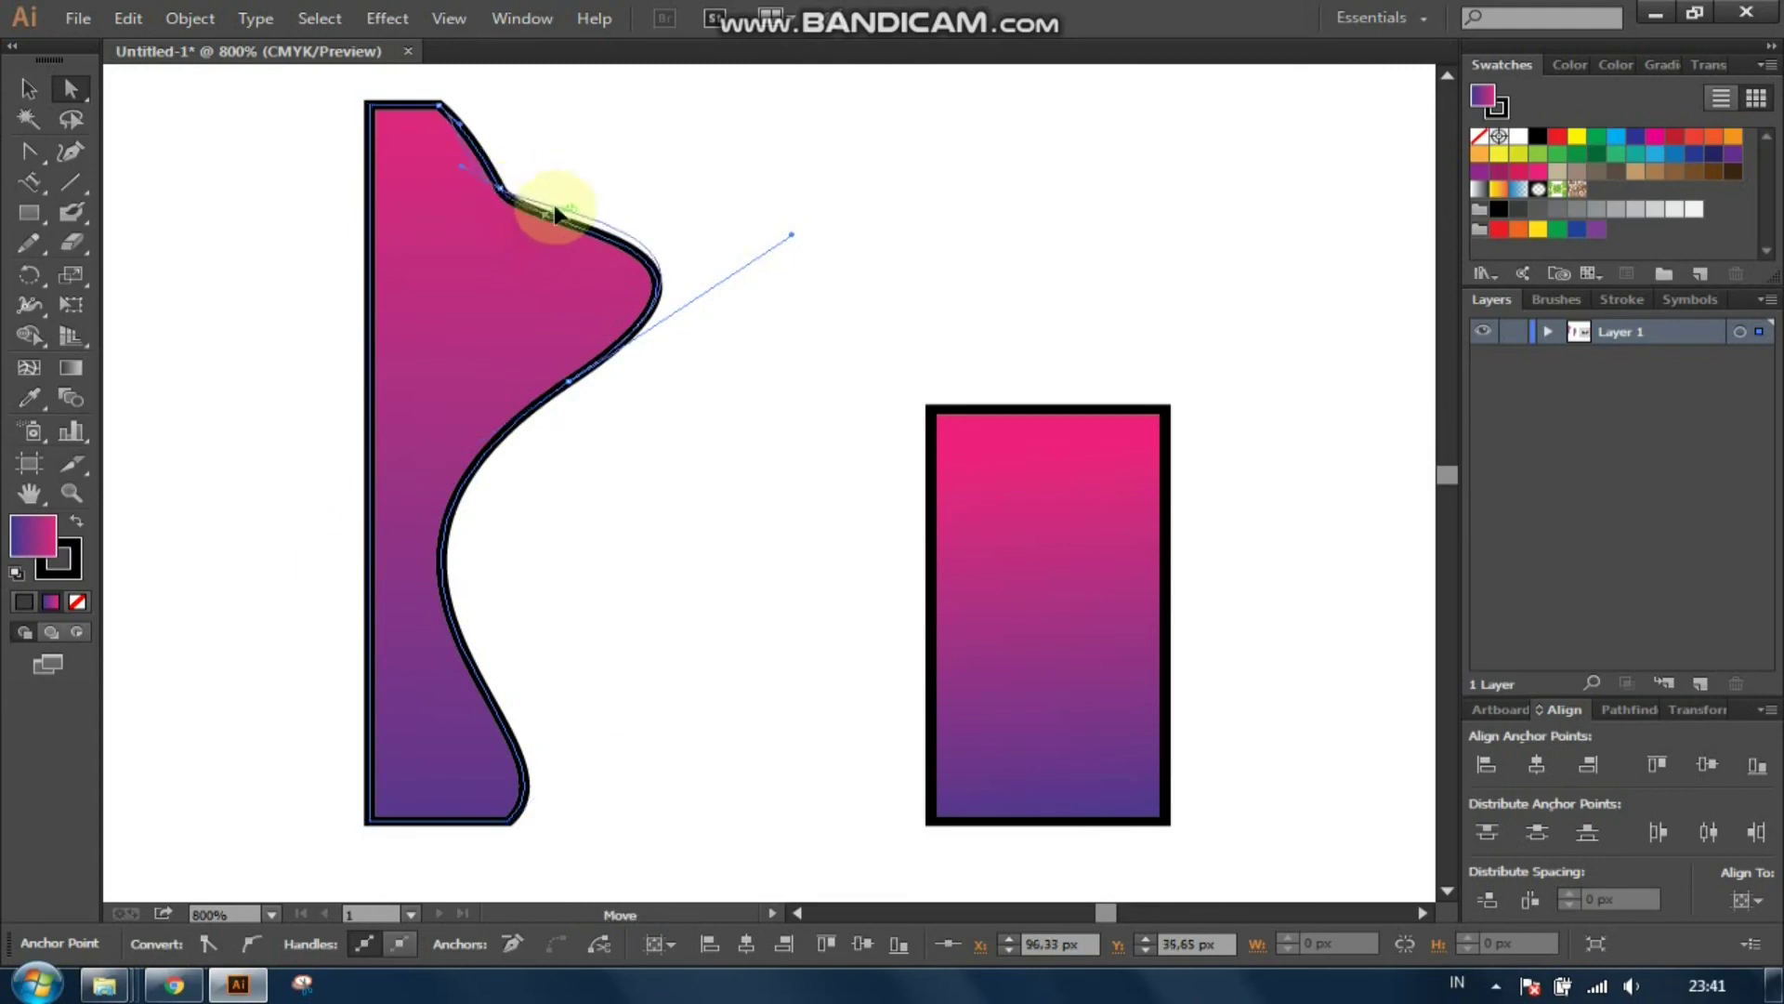
pyautogui.moveTo(548, 219); pyautogui.dragTo(570, 183)
pyautogui.scroll(2, 493, 363)
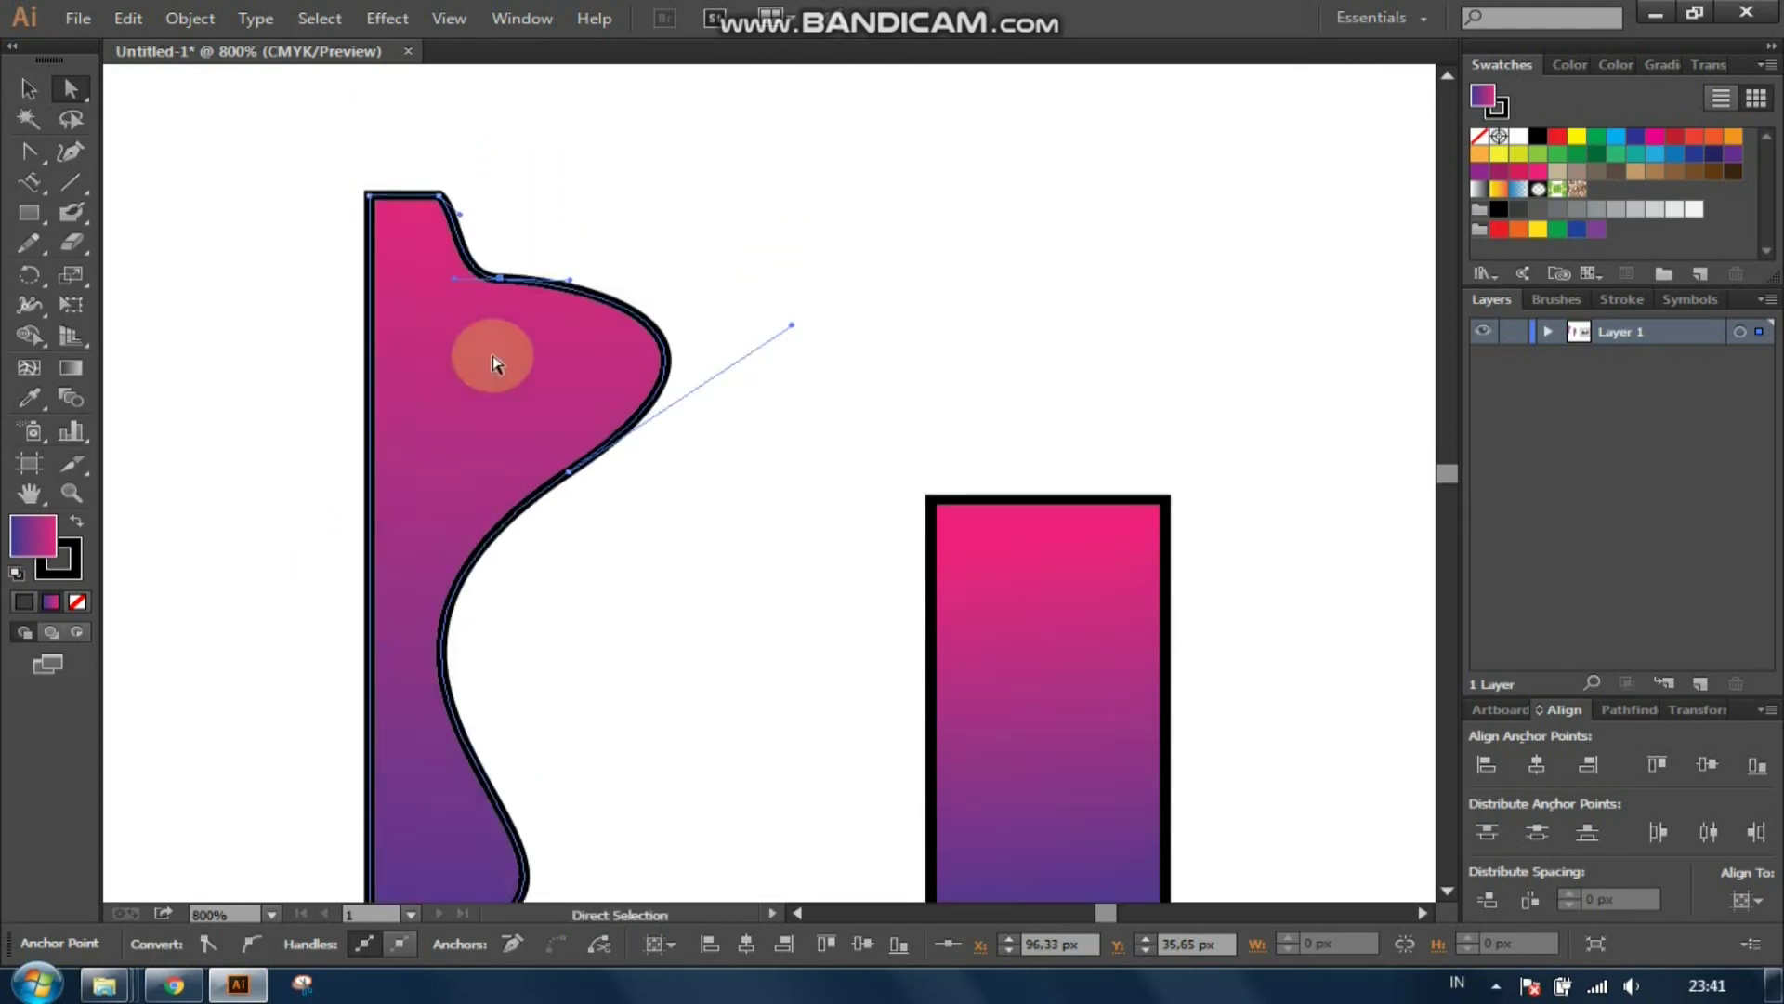
pyautogui.scroll(3, 492, 362)
pyautogui.scroll(1, 411, 419)
pyautogui.keyDown('alt'); pyautogui.scroll(1, 410, 421); pyautogui.keyUp('alt')
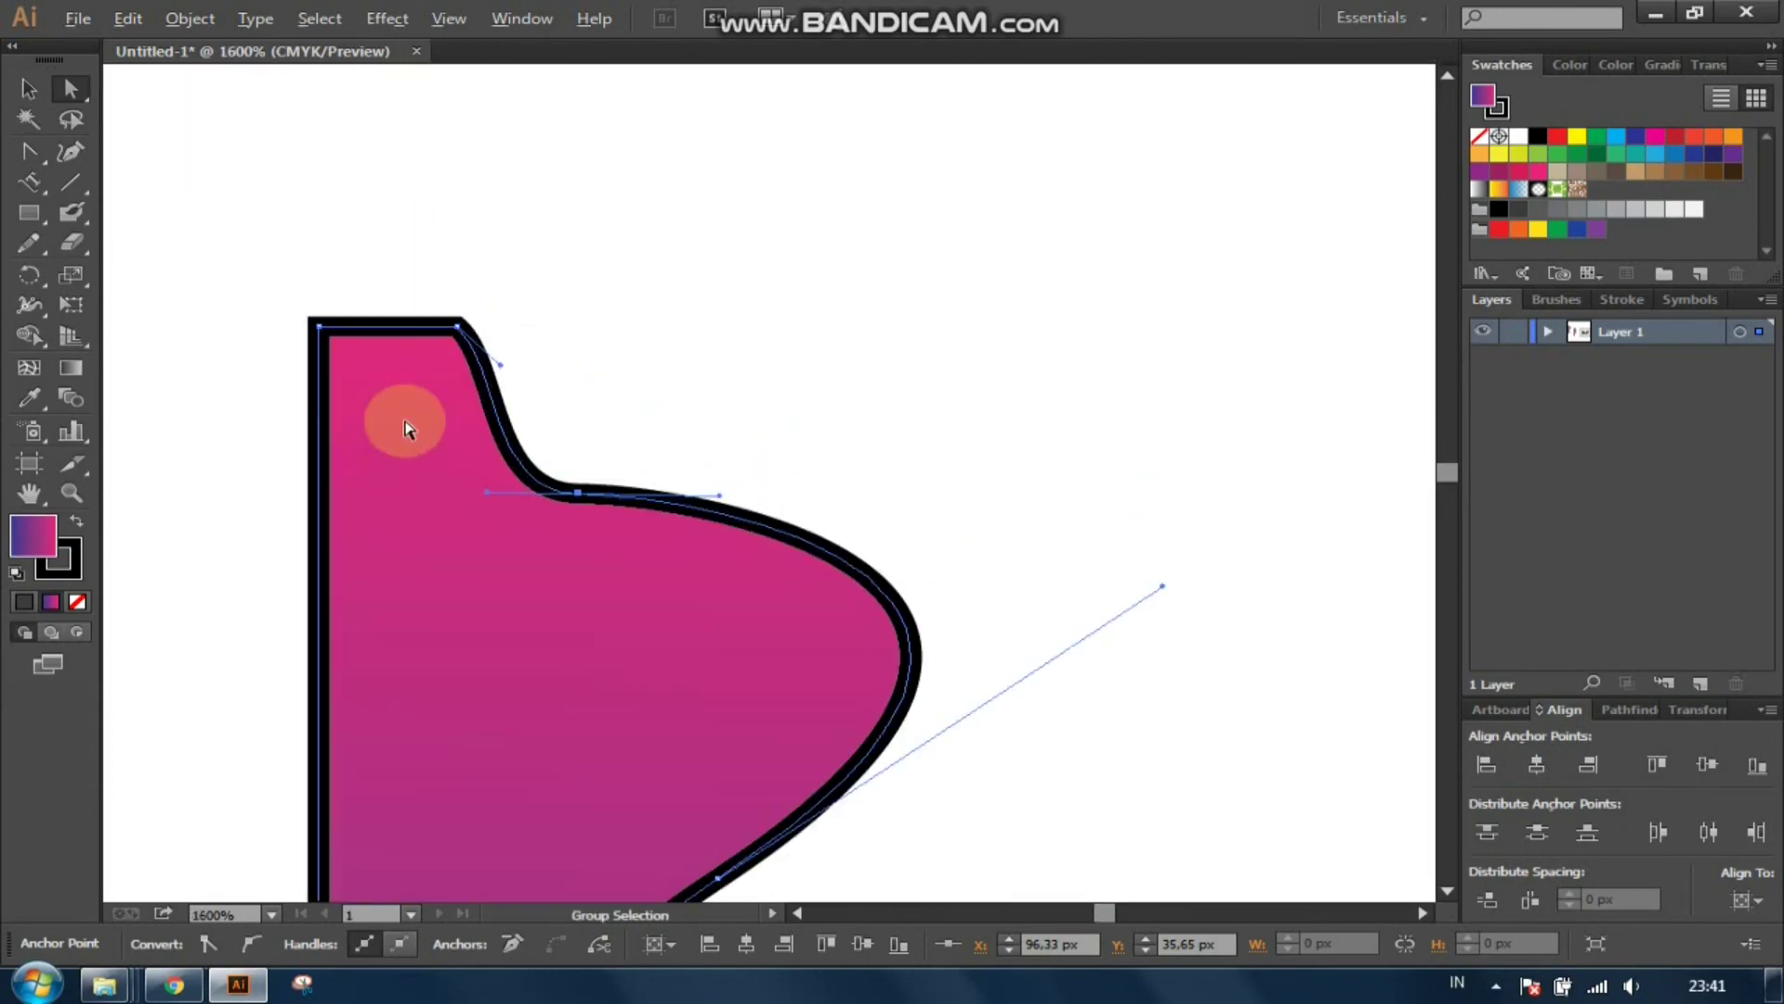
pyautogui.click(457, 327)
# Step: Round the shape's top corner to about 9 px with the live-corner widget
pyautogui.click(447, 351)
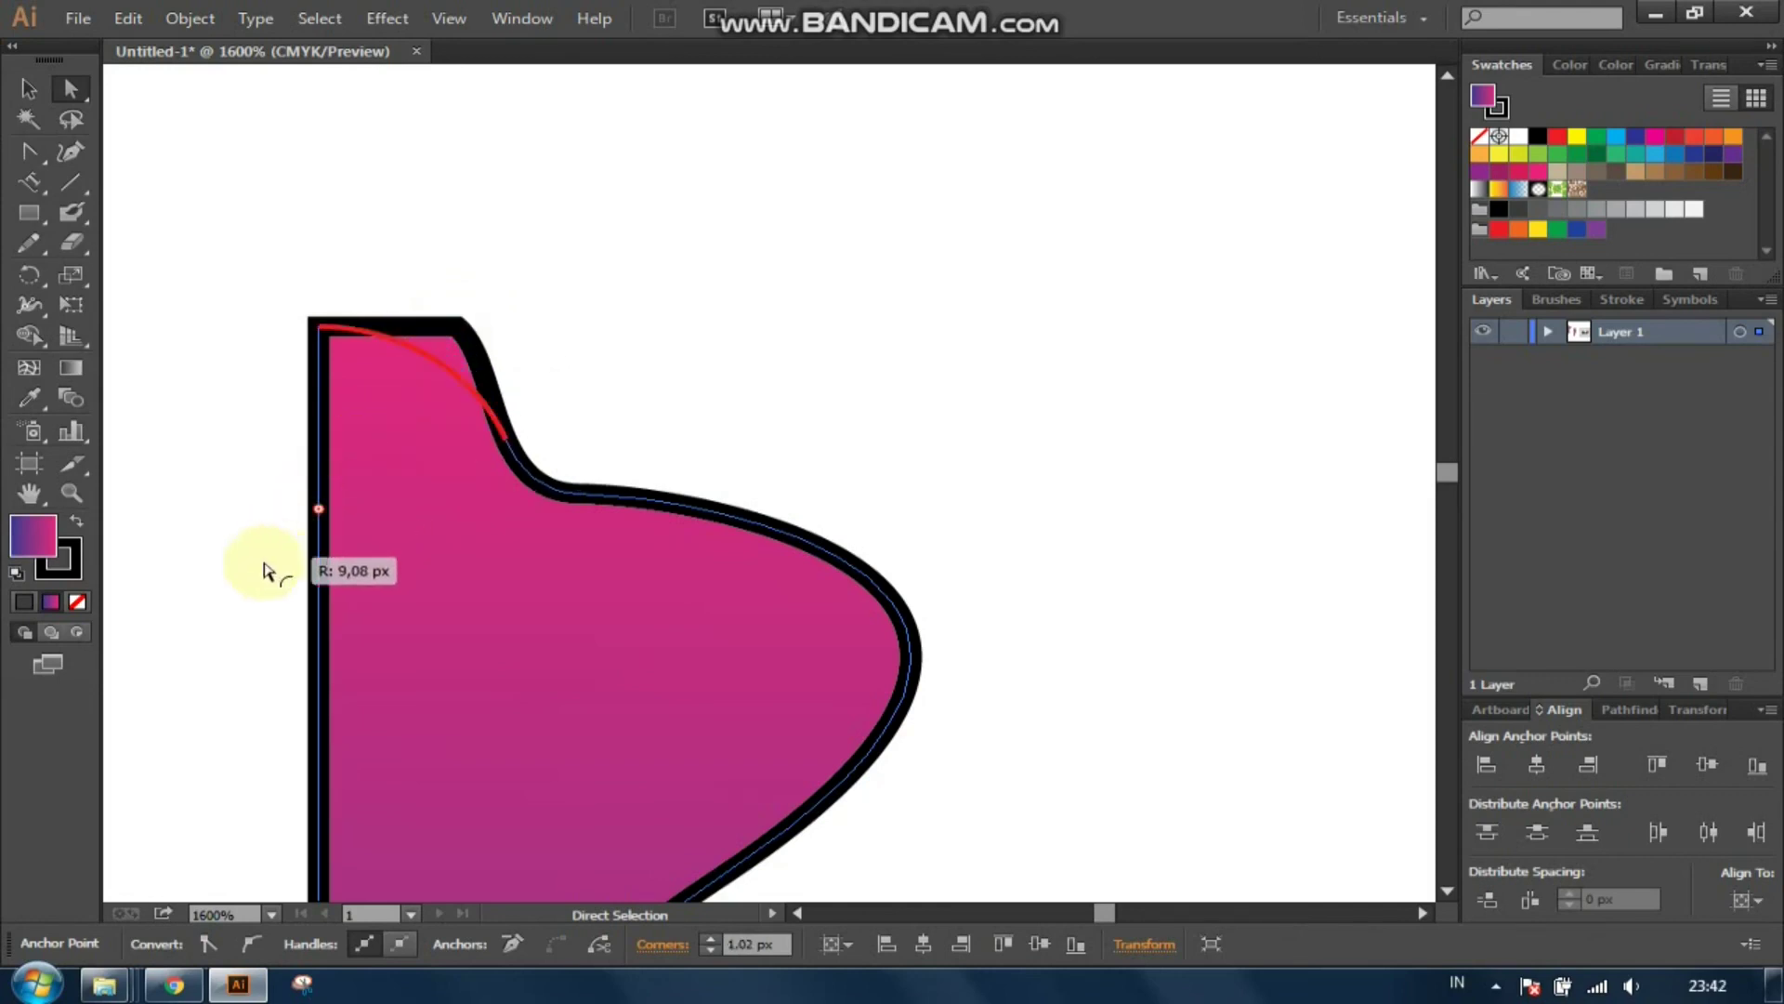
pyautogui.moveTo(447, 352); pyautogui.dragTo(232, 587)
pyautogui.click(399, 526)
pyautogui.scroll(-1, 467, 518)
pyautogui.scroll(-1, 467, 518)
pyautogui.scroll(-1, 469, 507)
pyautogui.scroll(-1, 416, 268)
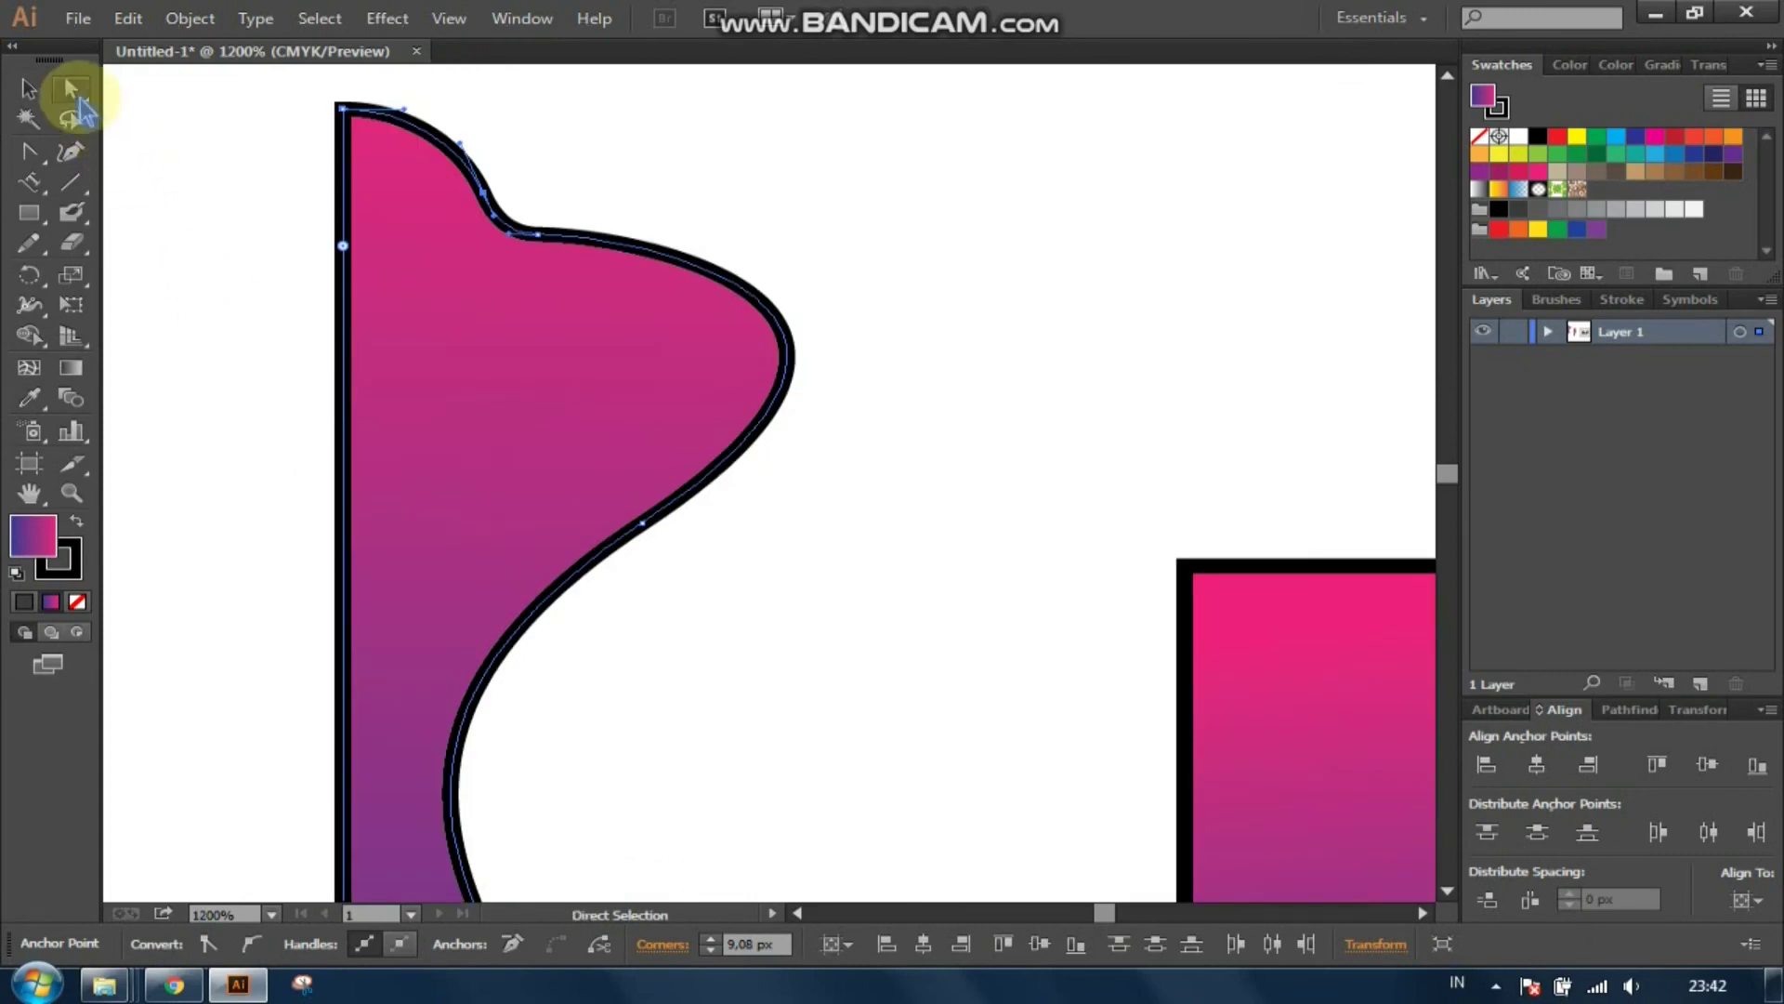
# Step: Using Group Selection, pull in the handle below the bulge to slim it, then deselect
pyautogui.click(71, 90)
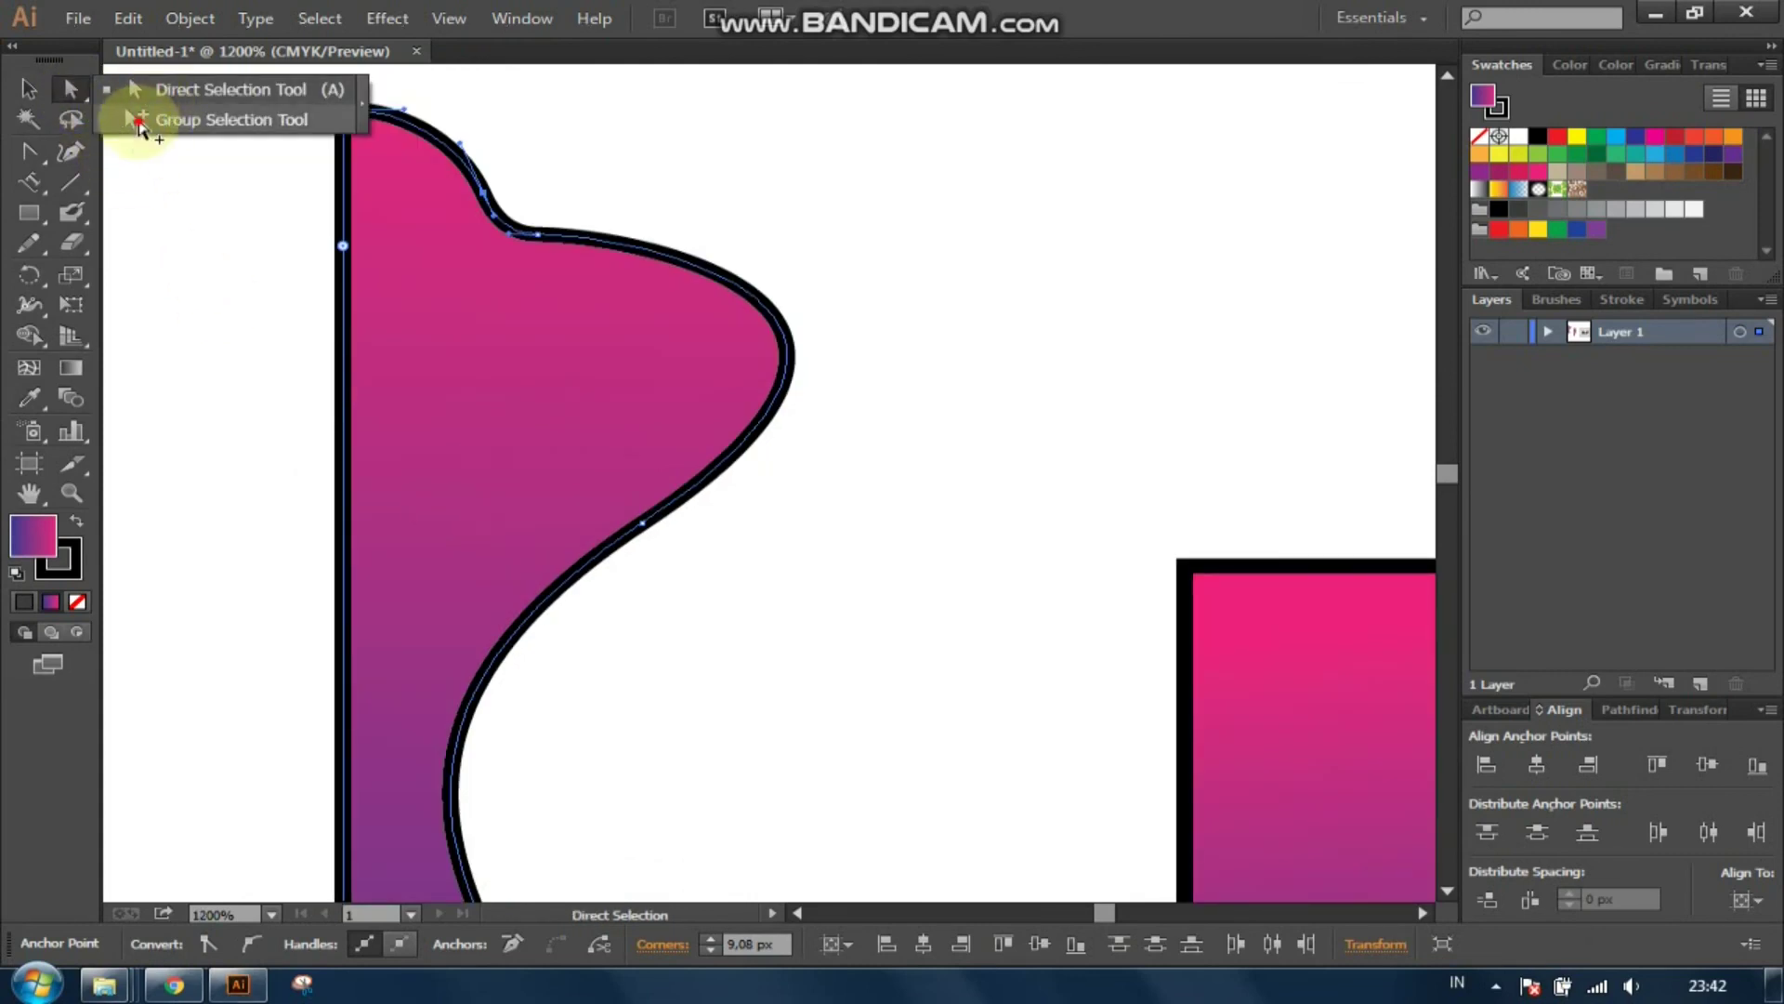
pyautogui.click(139, 122)
pyautogui.click(539, 240)
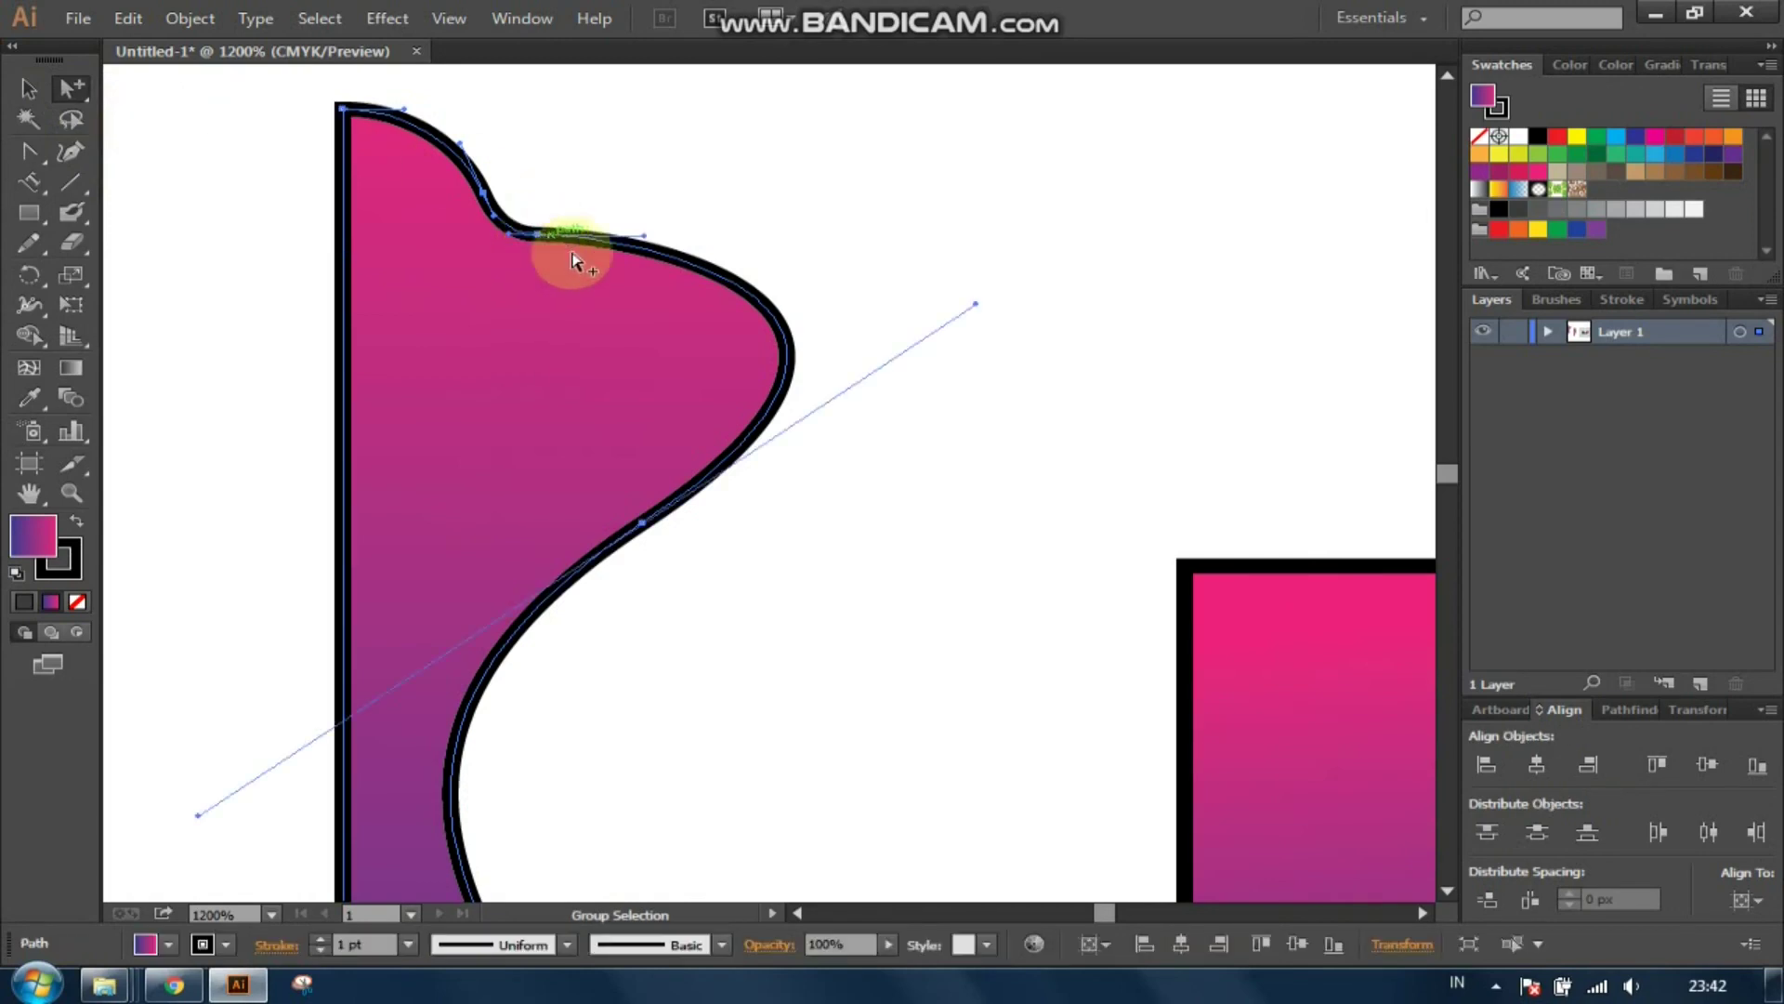
pyautogui.click(641, 527)
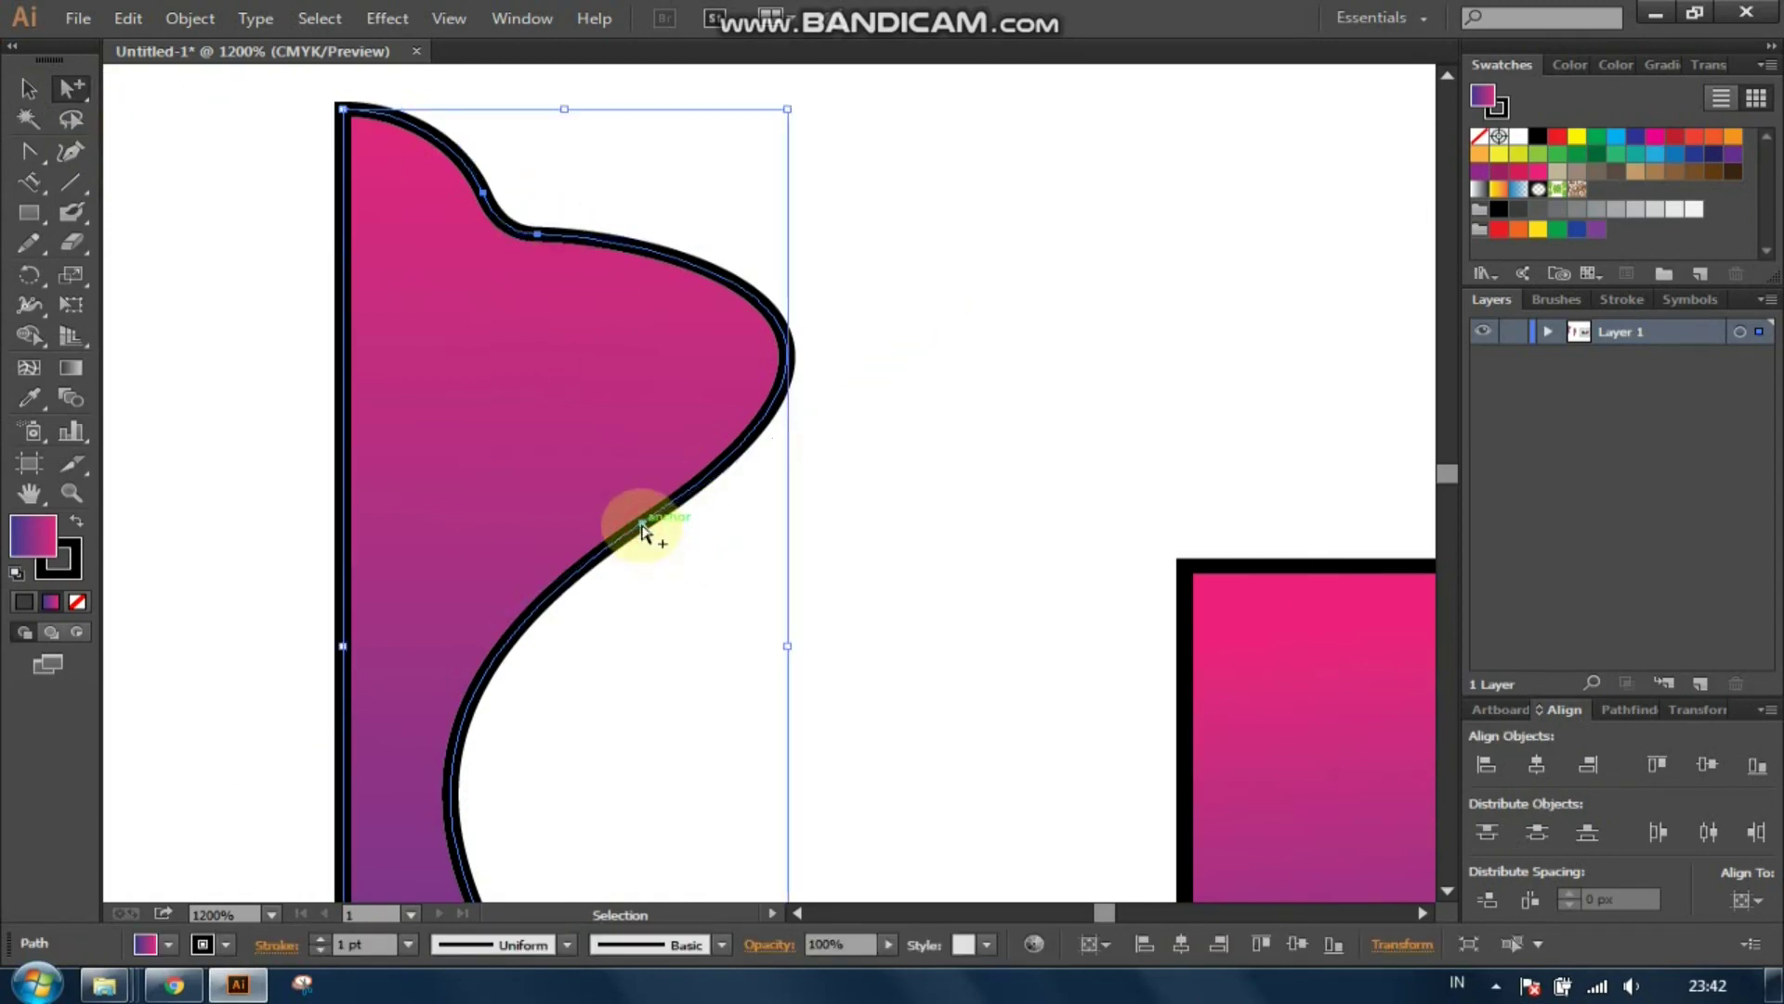
pyautogui.click(643, 526)
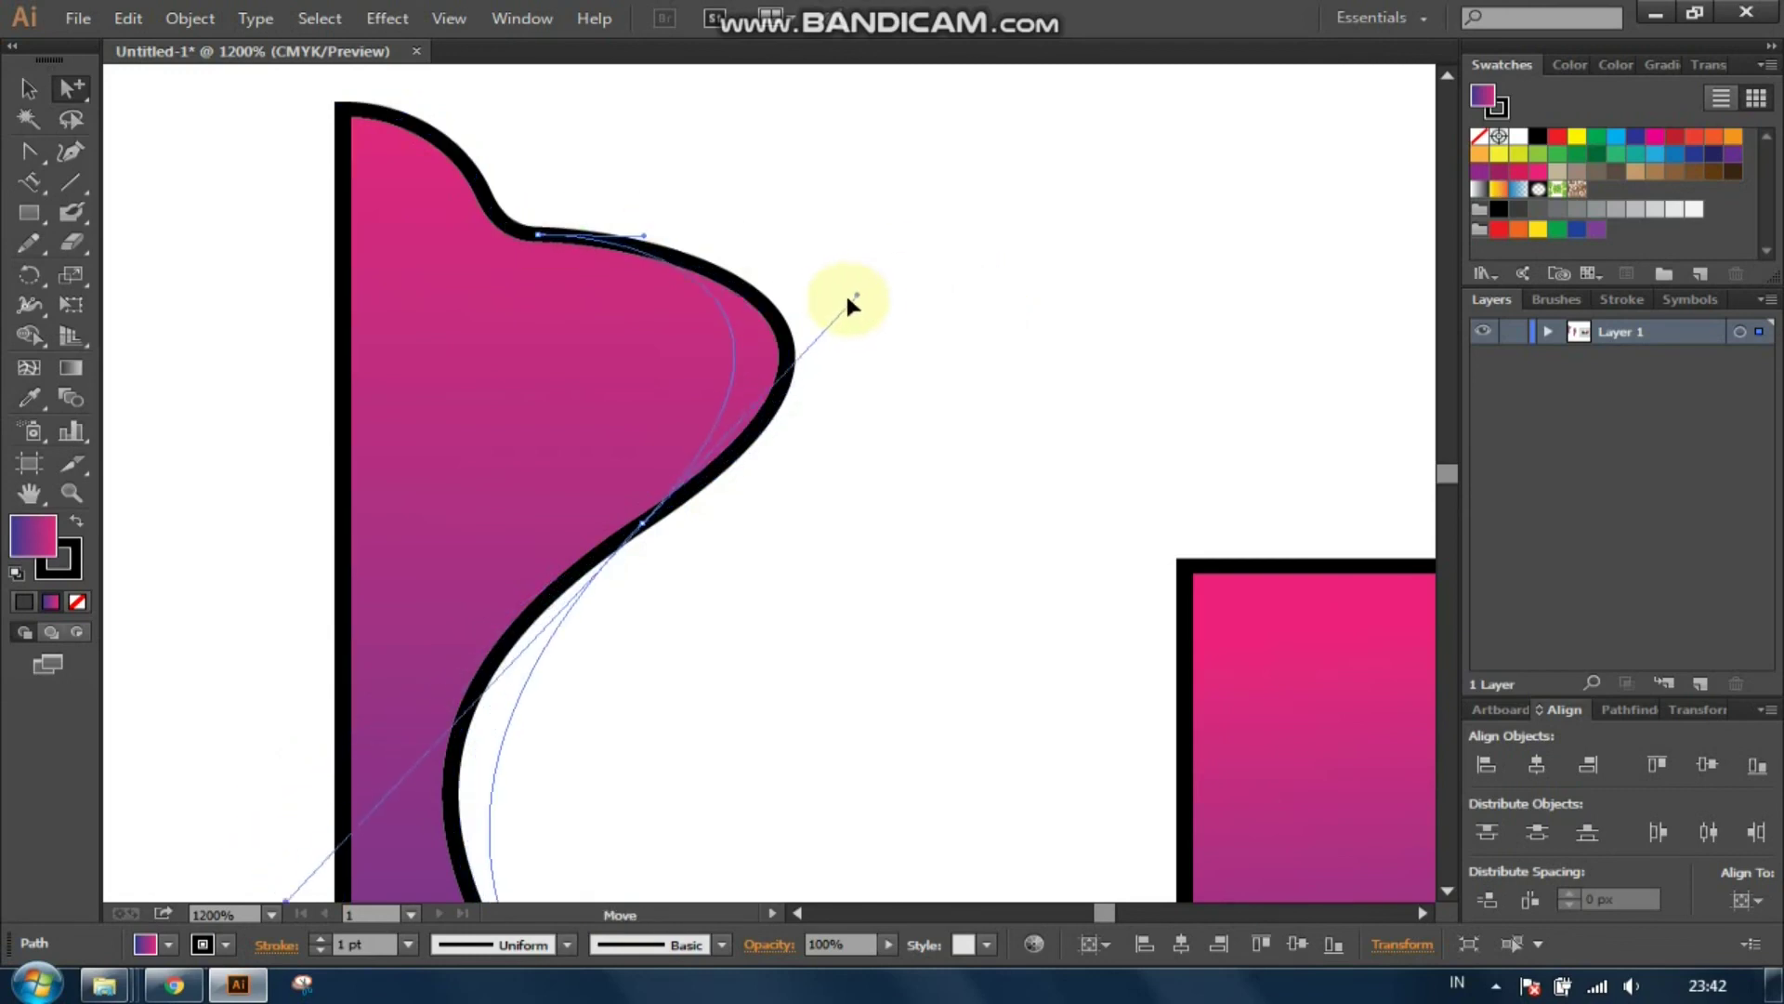
pyautogui.moveTo(972, 304); pyautogui.dragTo(806, 310)
pyautogui.click(28, 88)
pyautogui.click(556, 83)
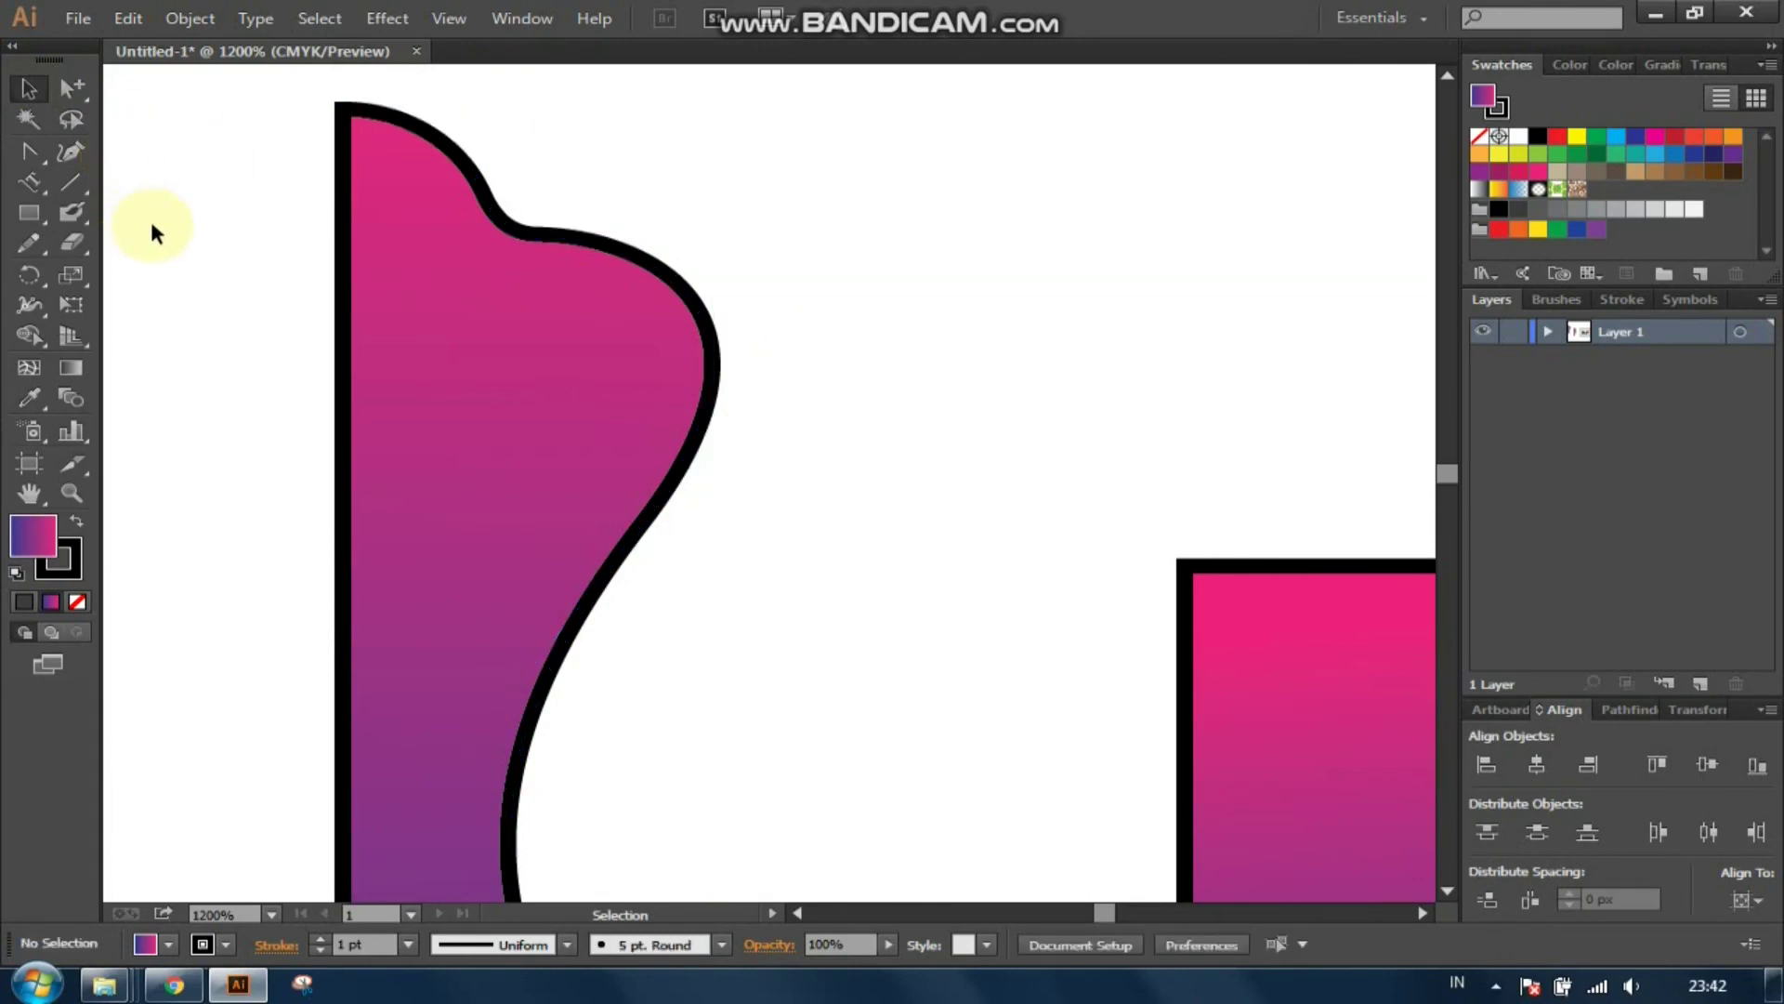
pyautogui.scroll(-1, 167, 235)
# Step: Slide the gradient rectangle left against the curved shape, then zoom out to the whole shirt
pyautogui.scroll(-1, 171, 243)
pyautogui.scroll(-2, 419, 325)
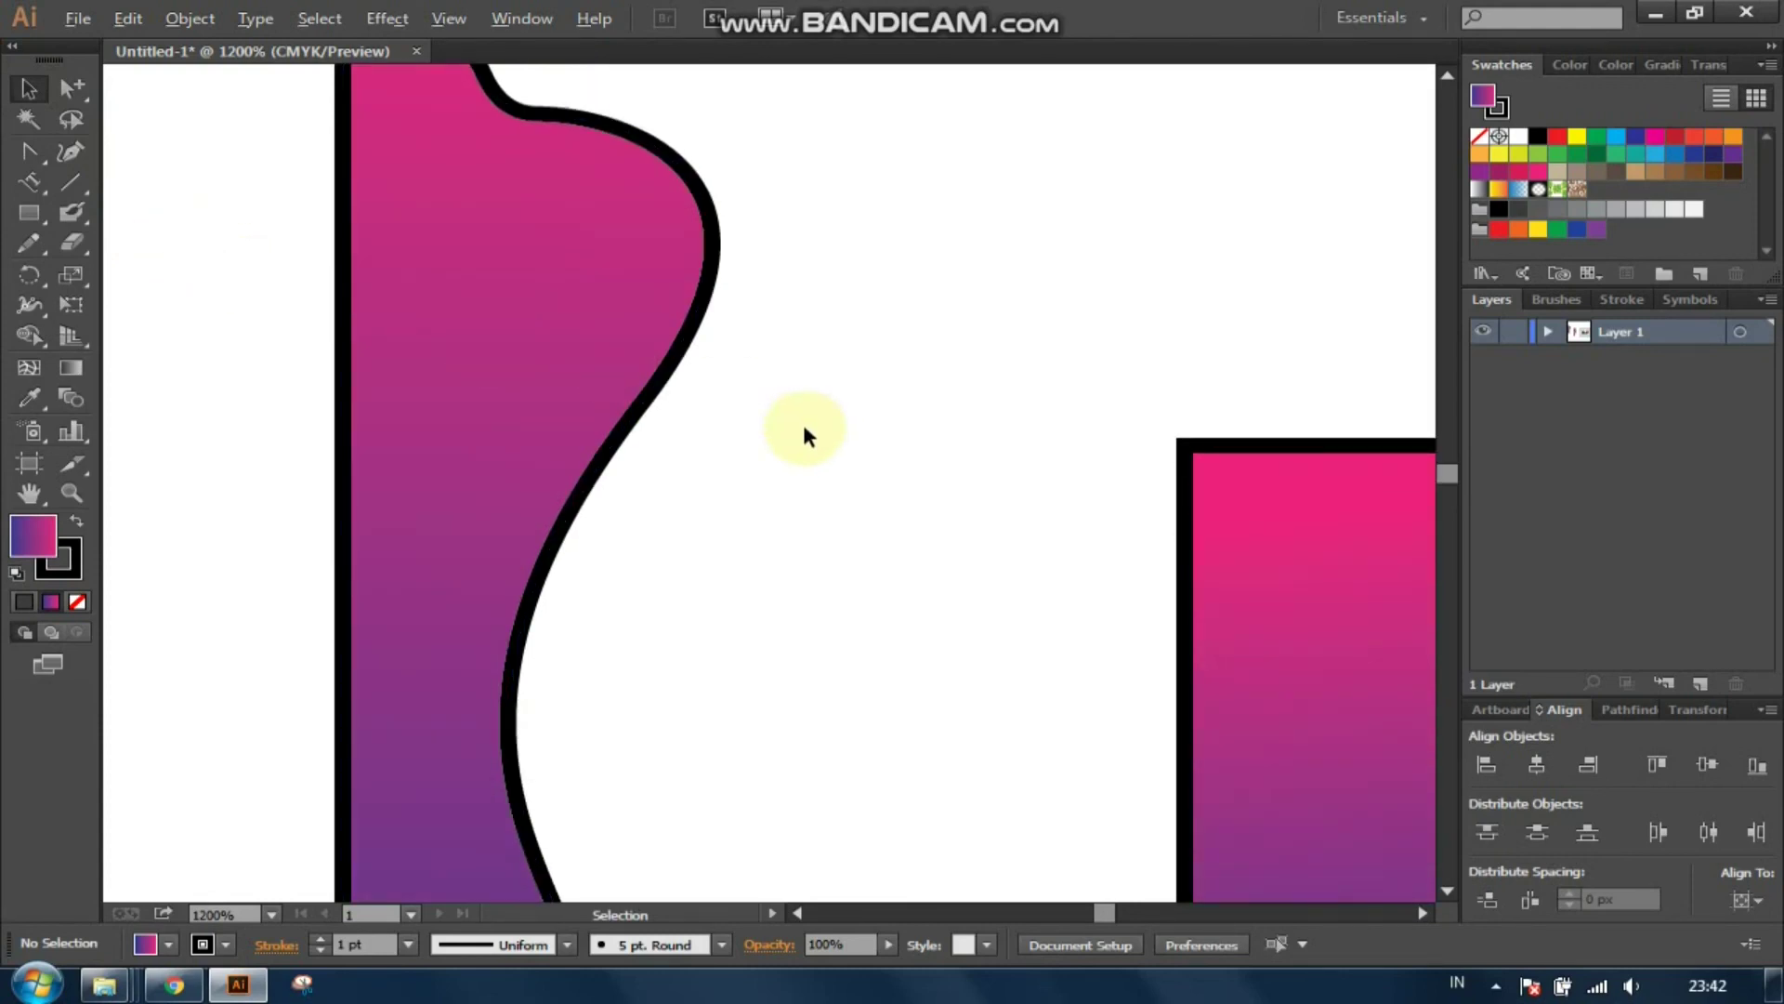
pyautogui.scroll(-1, 804, 427)
pyautogui.scroll(-1, 804, 426)
pyautogui.hscroll(1, 804, 432)
pyautogui.scroll(-1, 805, 442)
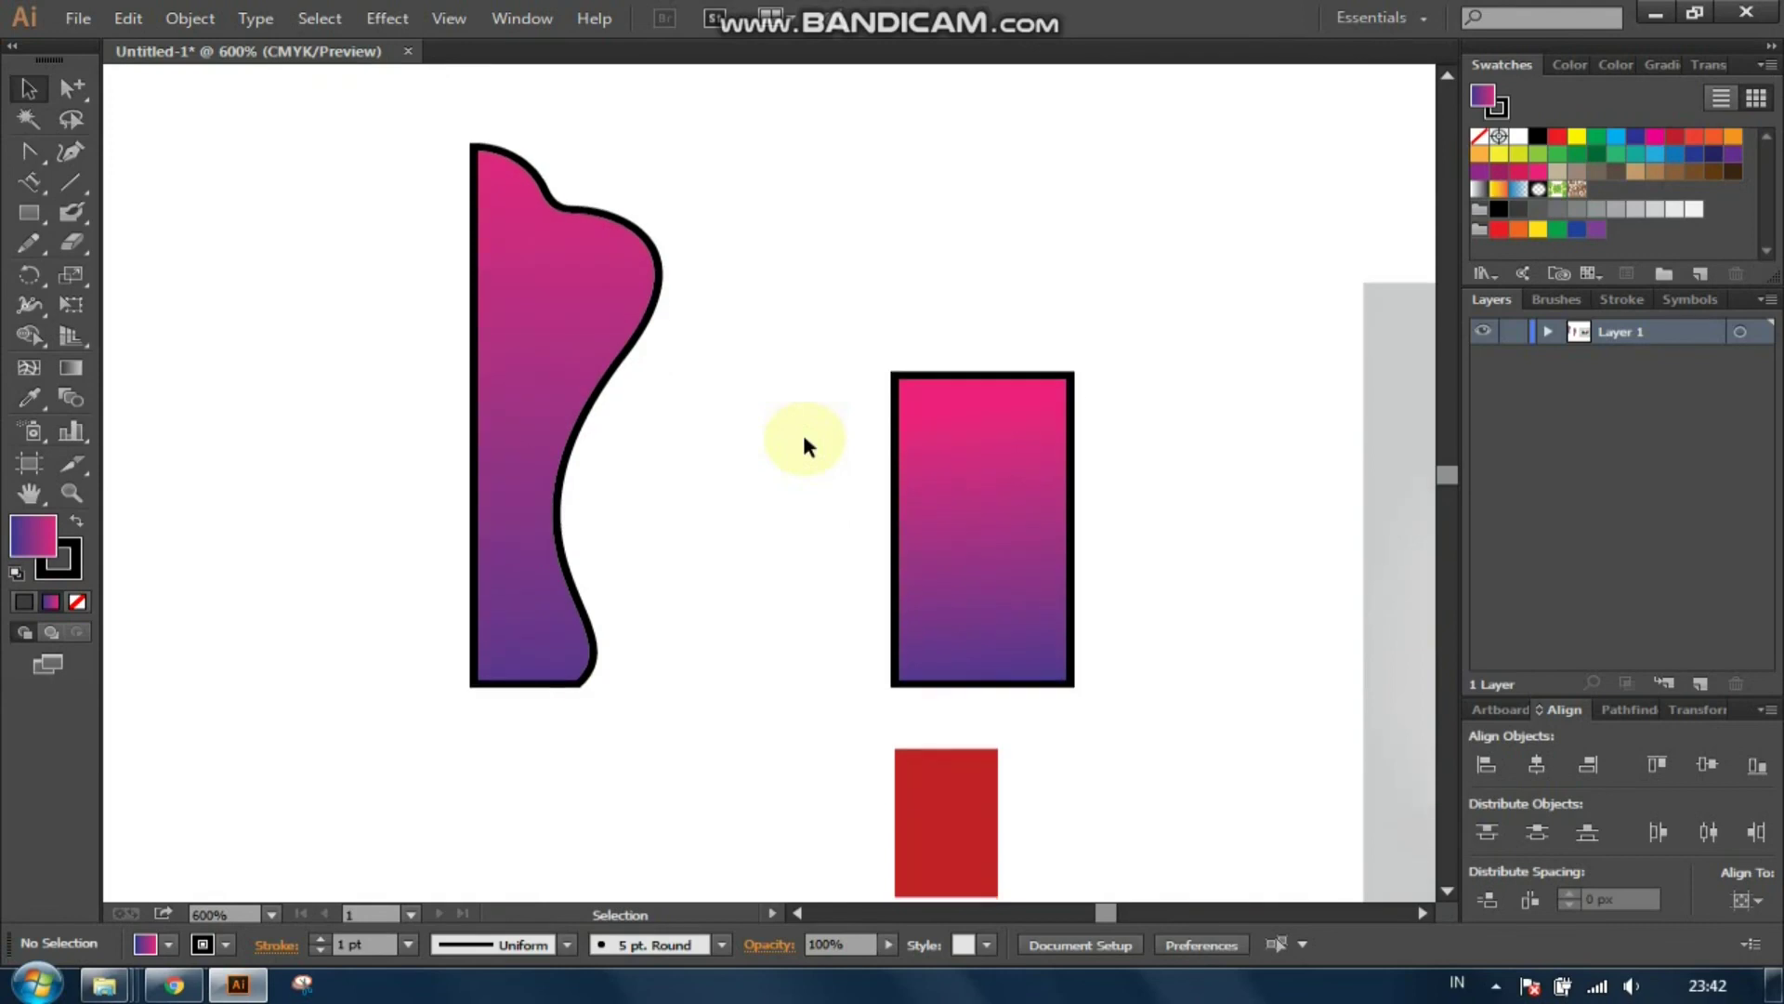
pyautogui.scroll(-1, 805, 443)
pyautogui.scroll(-1, 805, 442)
pyautogui.hscroll(2, 806, 444)
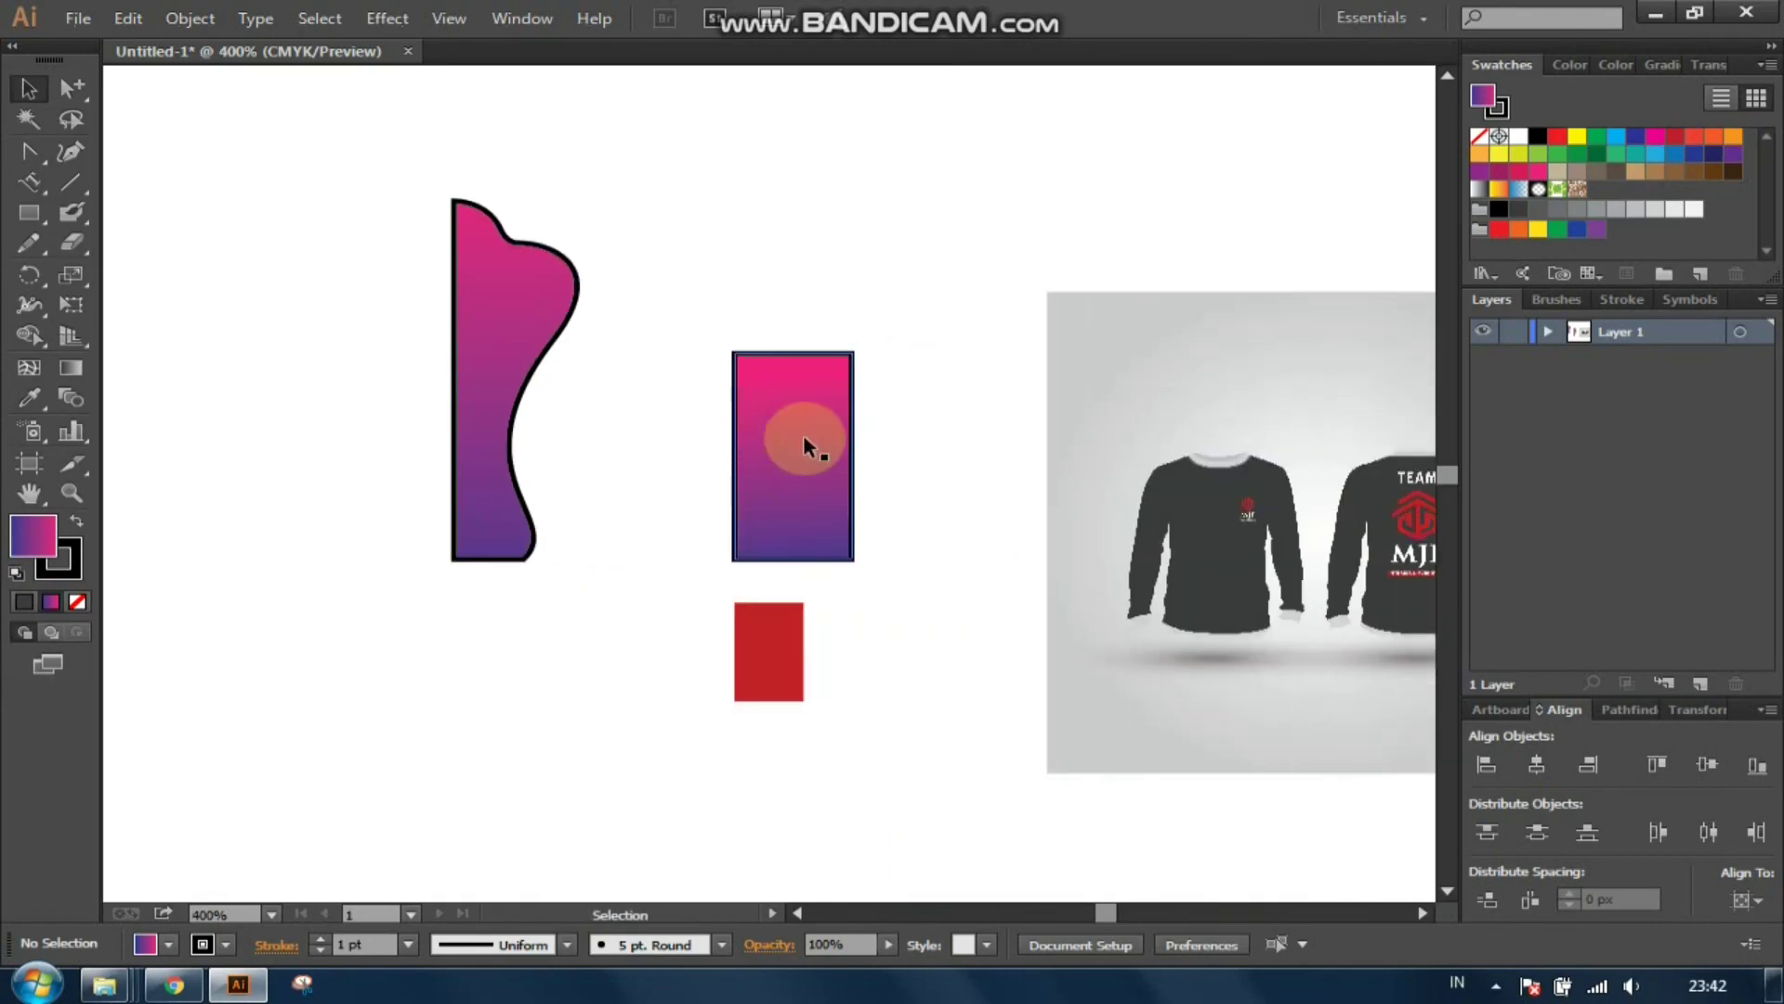
pyautogui.moveTo(804, 407); pyautogui.dragTo(659, 407)
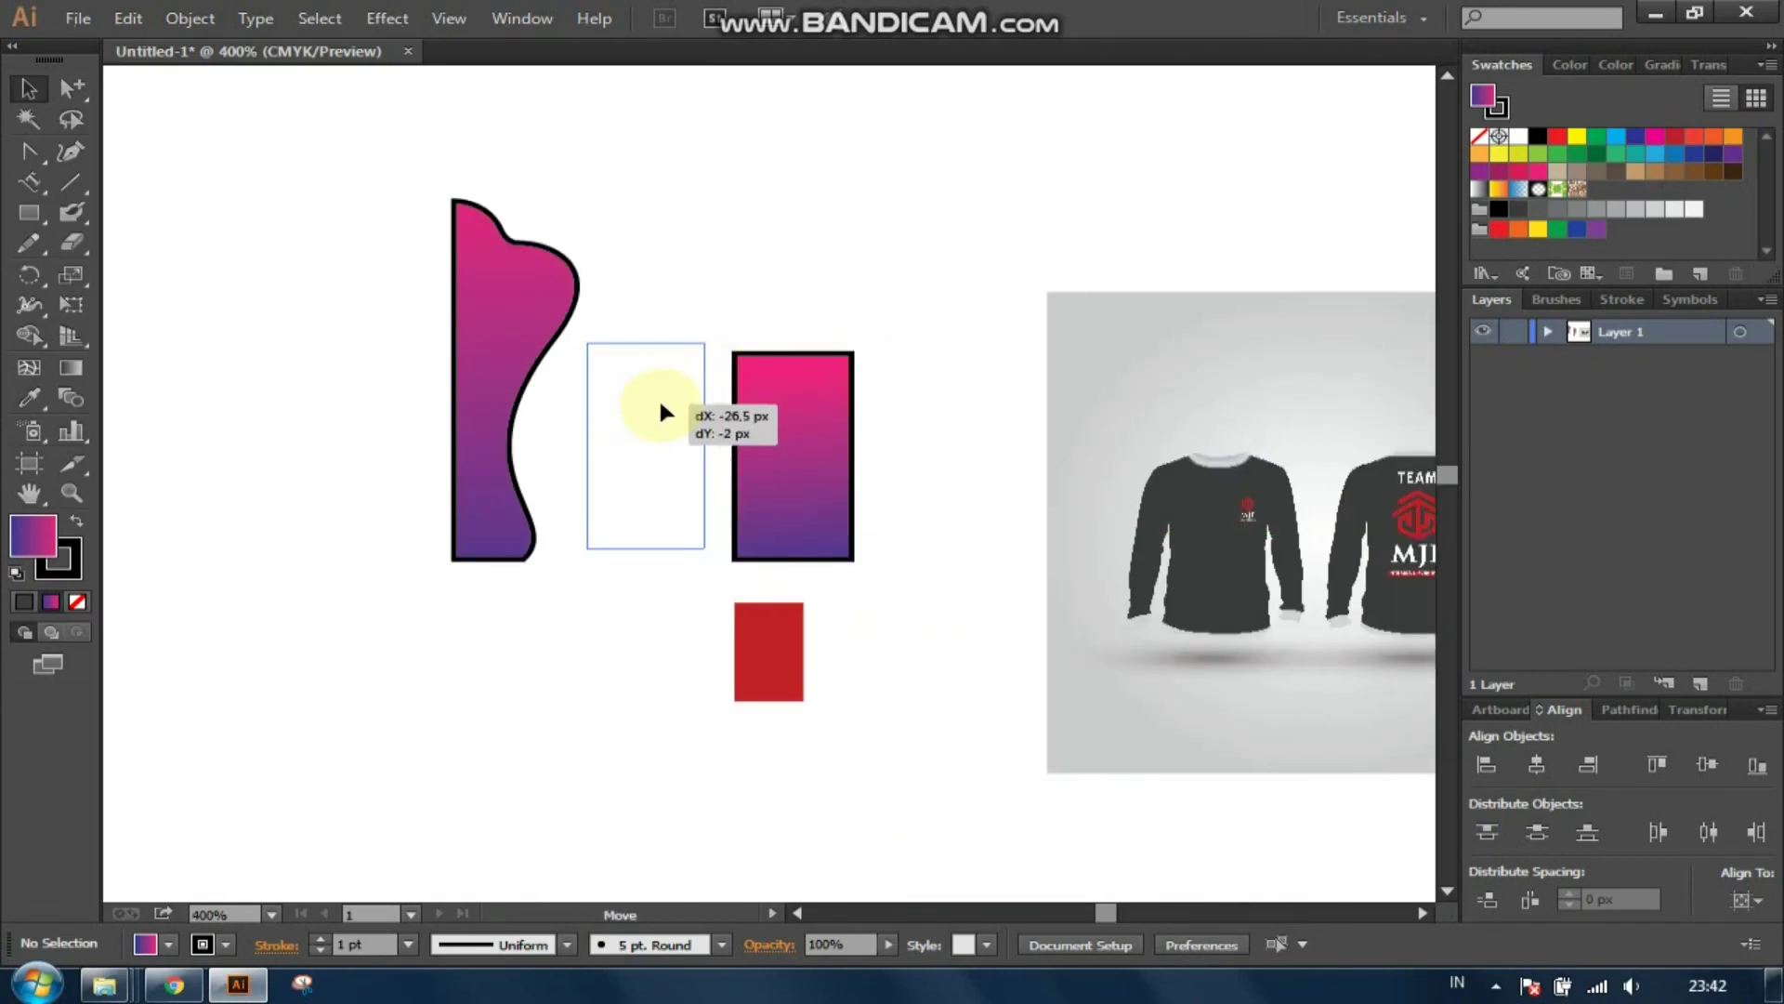
pyautogui.moveTo(660, 406); pyautogui.dragTo(649, 406)
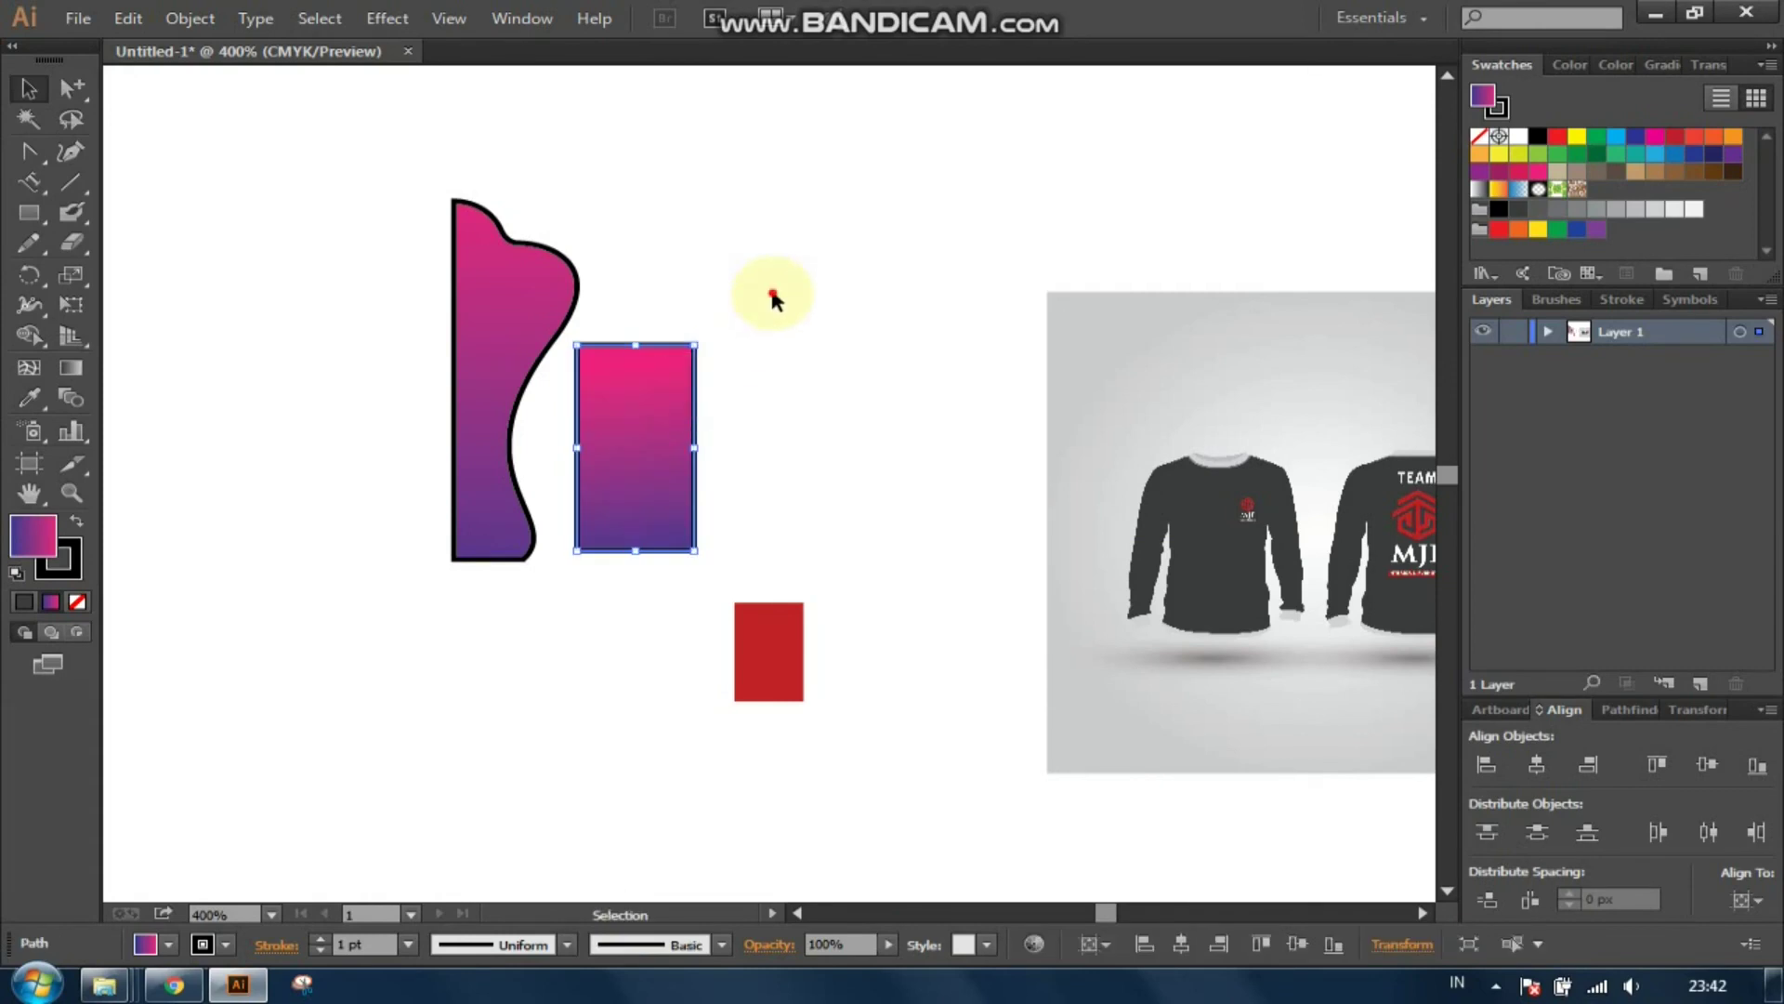
pyautogui.hotkey('ctrl', '-')
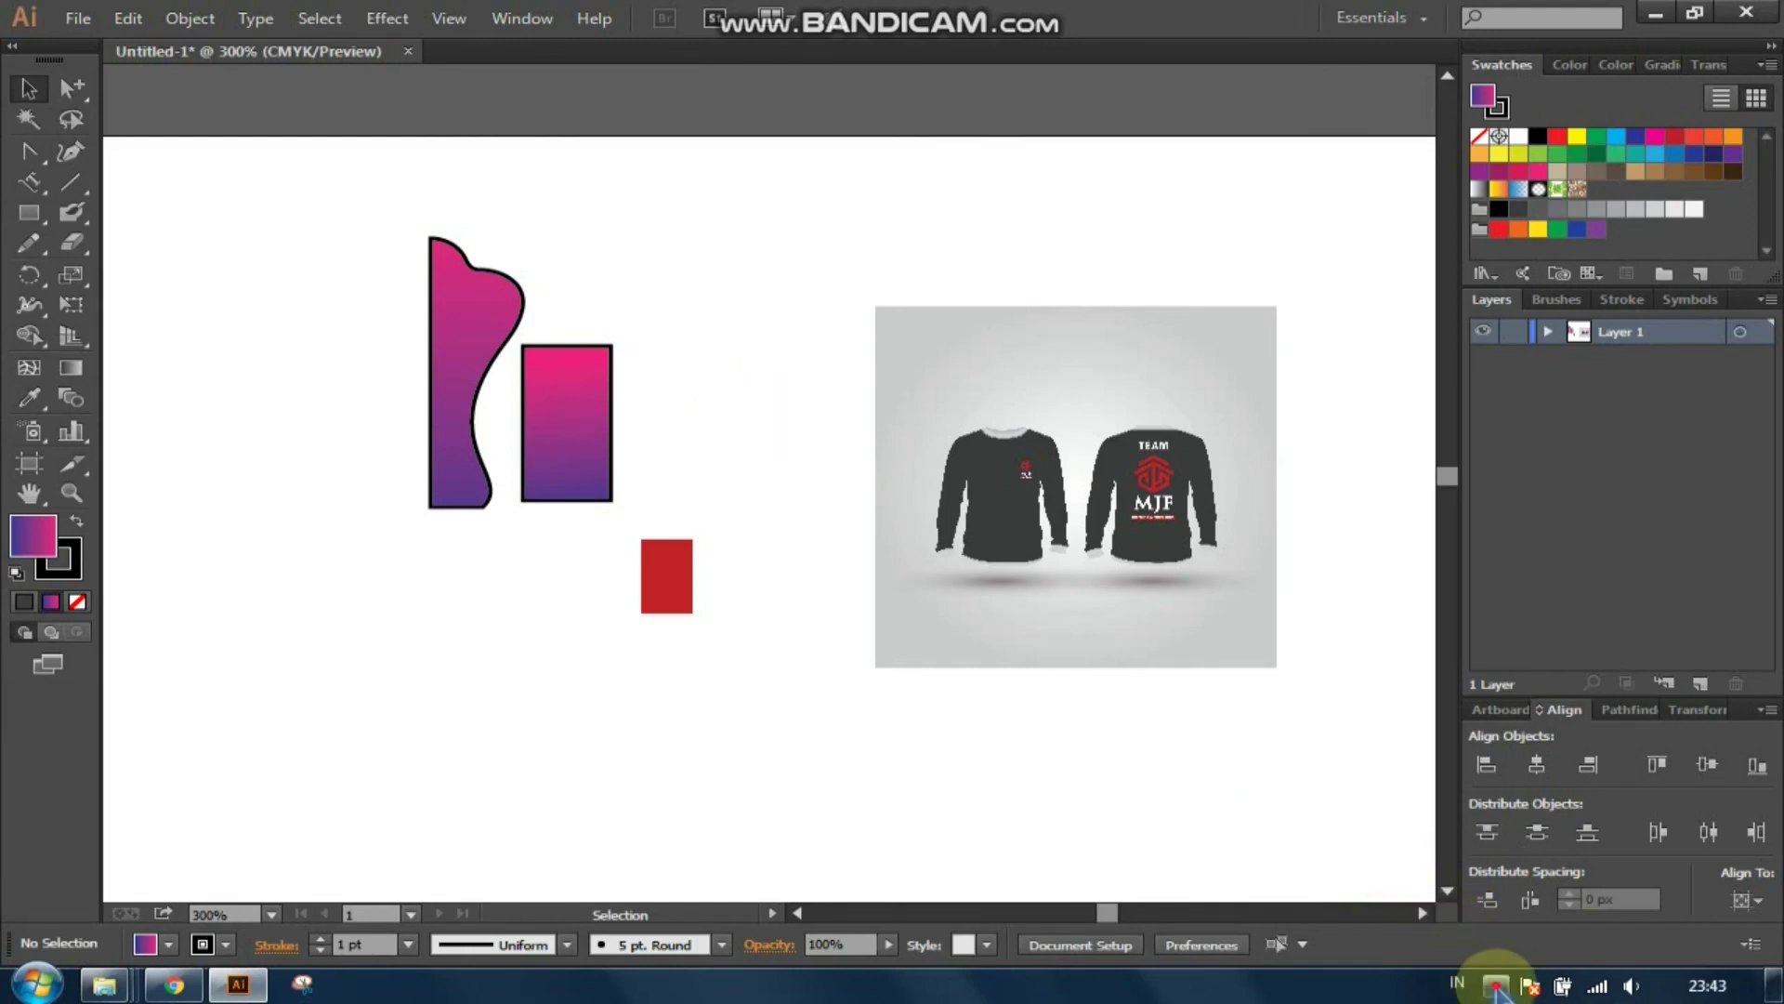
# Step: Open the Bandicam recorder window from the hidden system tray icons
pyautogui.click(1495, 985)
pyautogui.click(1449, 865)
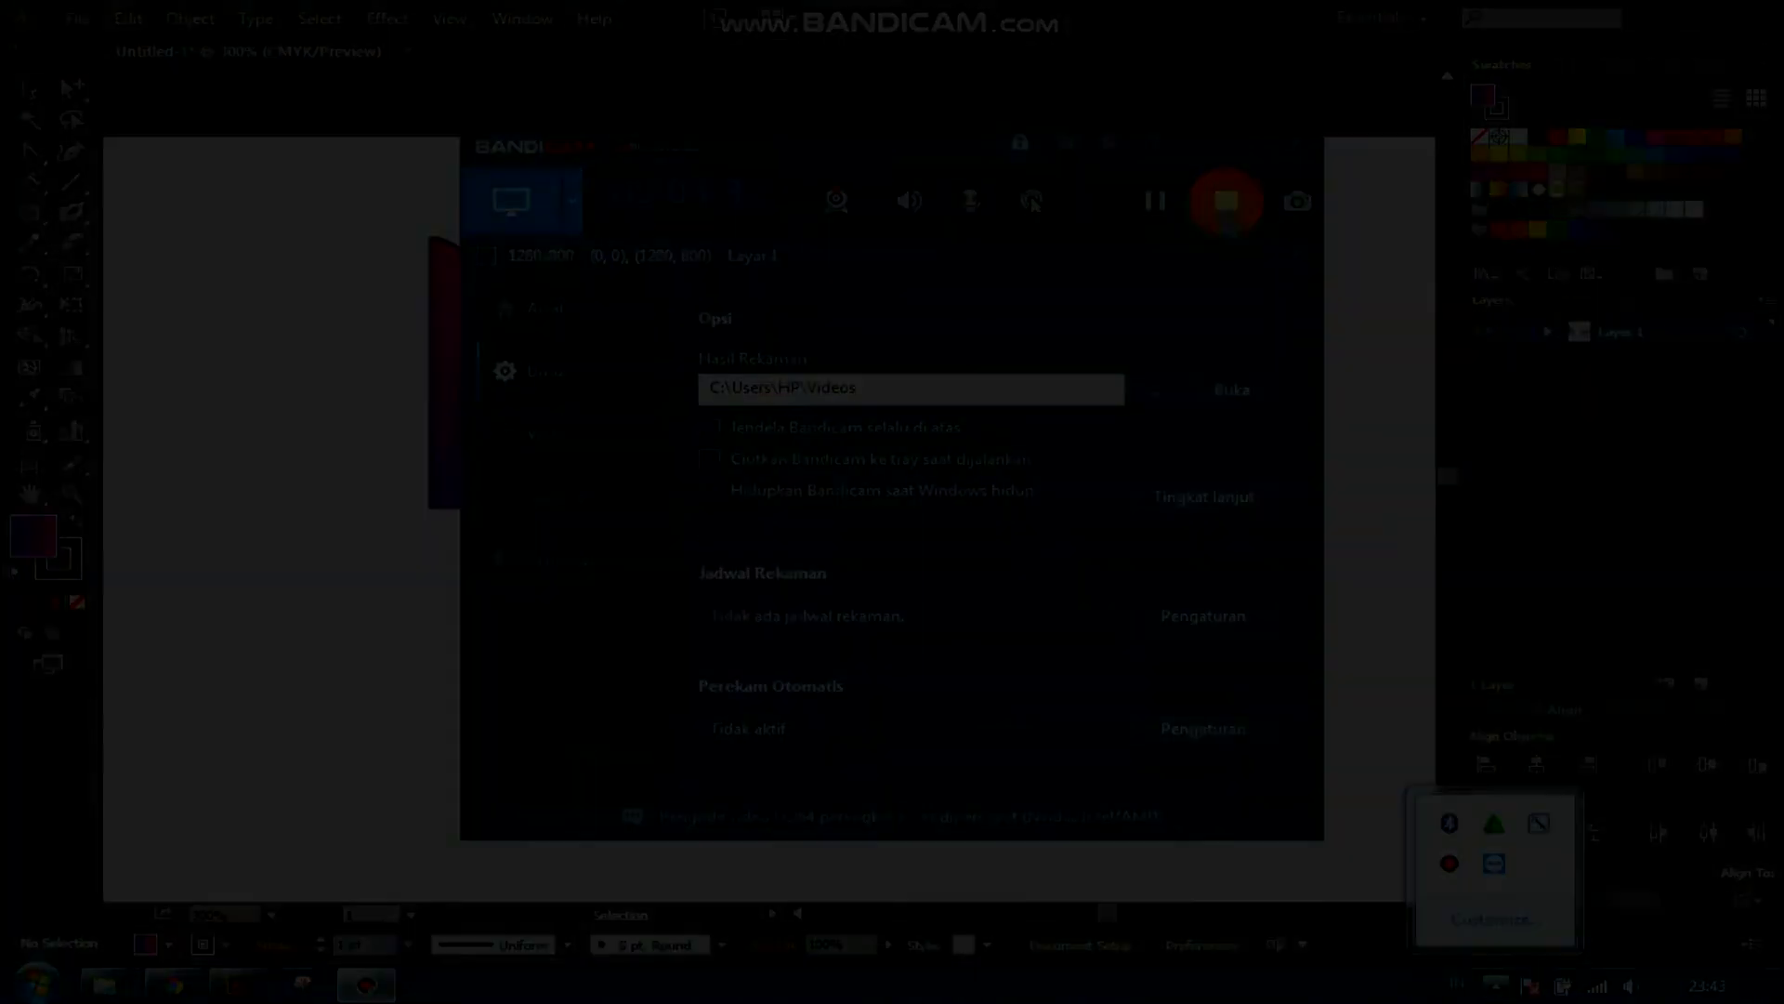